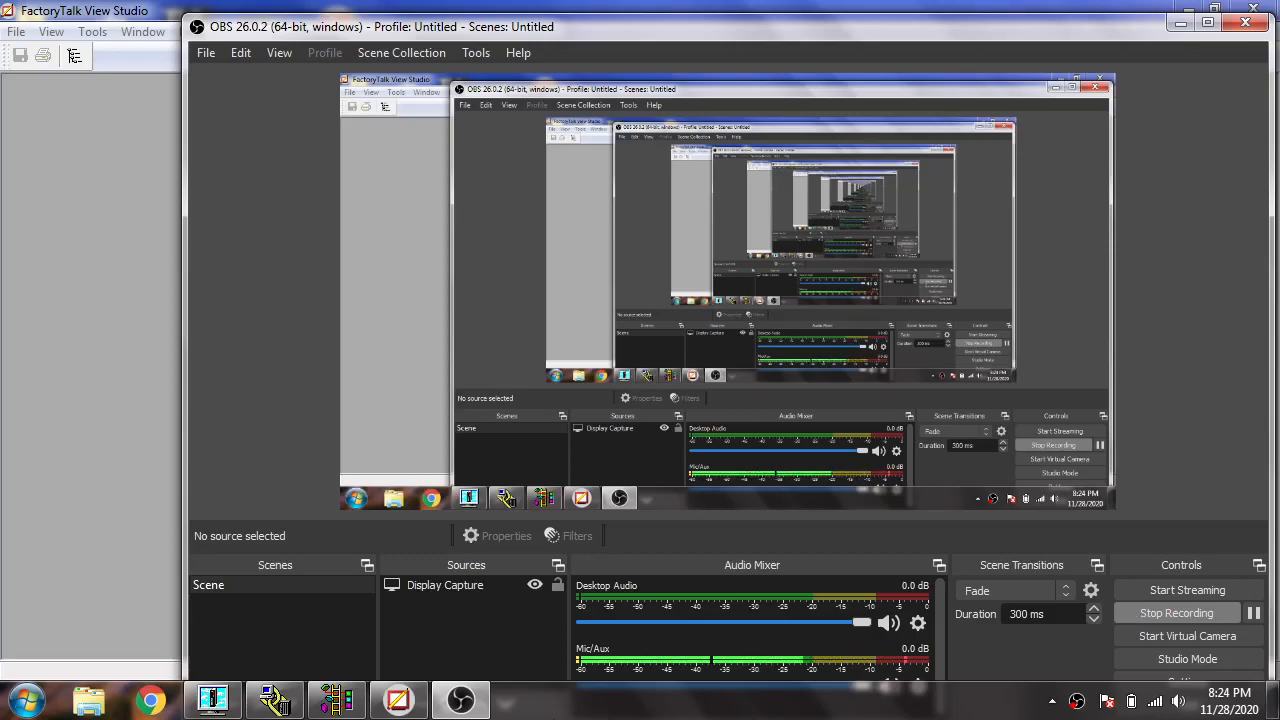
- Switch to RSLogix 500, close the Address/Symbol Editor and review the LAD 2 ladder from its first rung
left_click(334, 700)
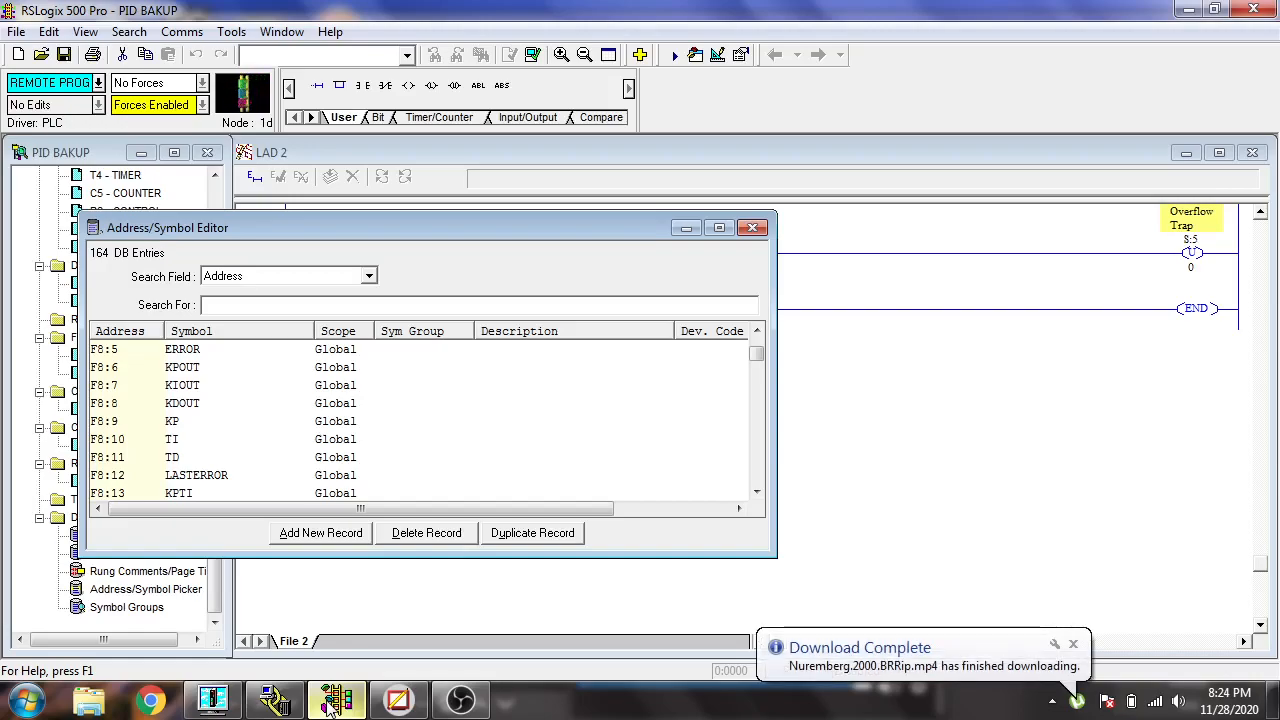
left_click(753, 229)
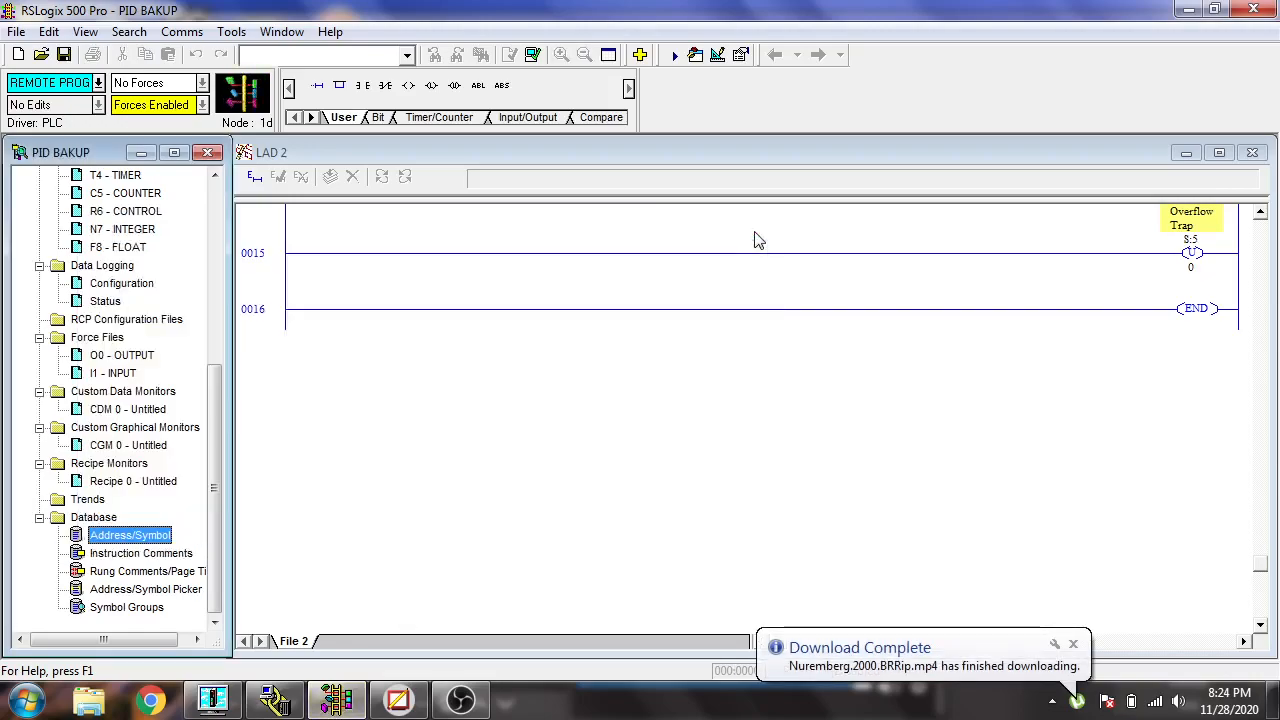
left_click_drag(1261, 545, 1262, 222)
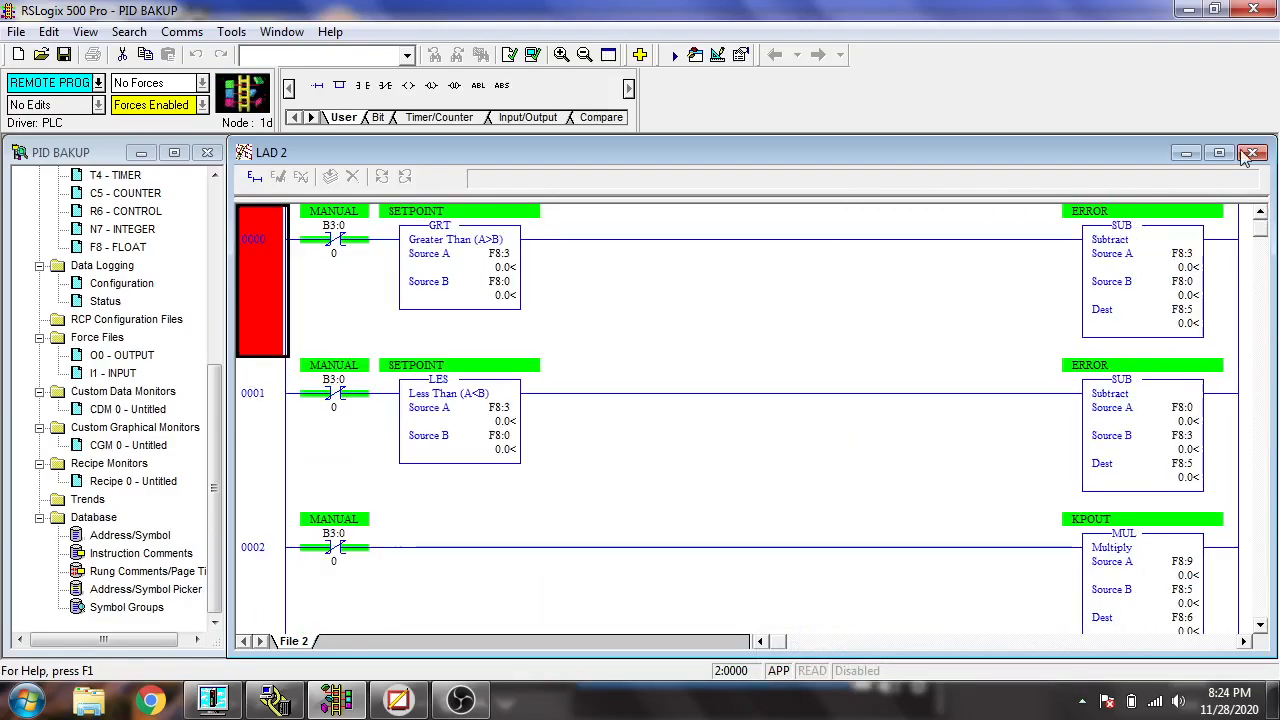
left_click(1188, 9)
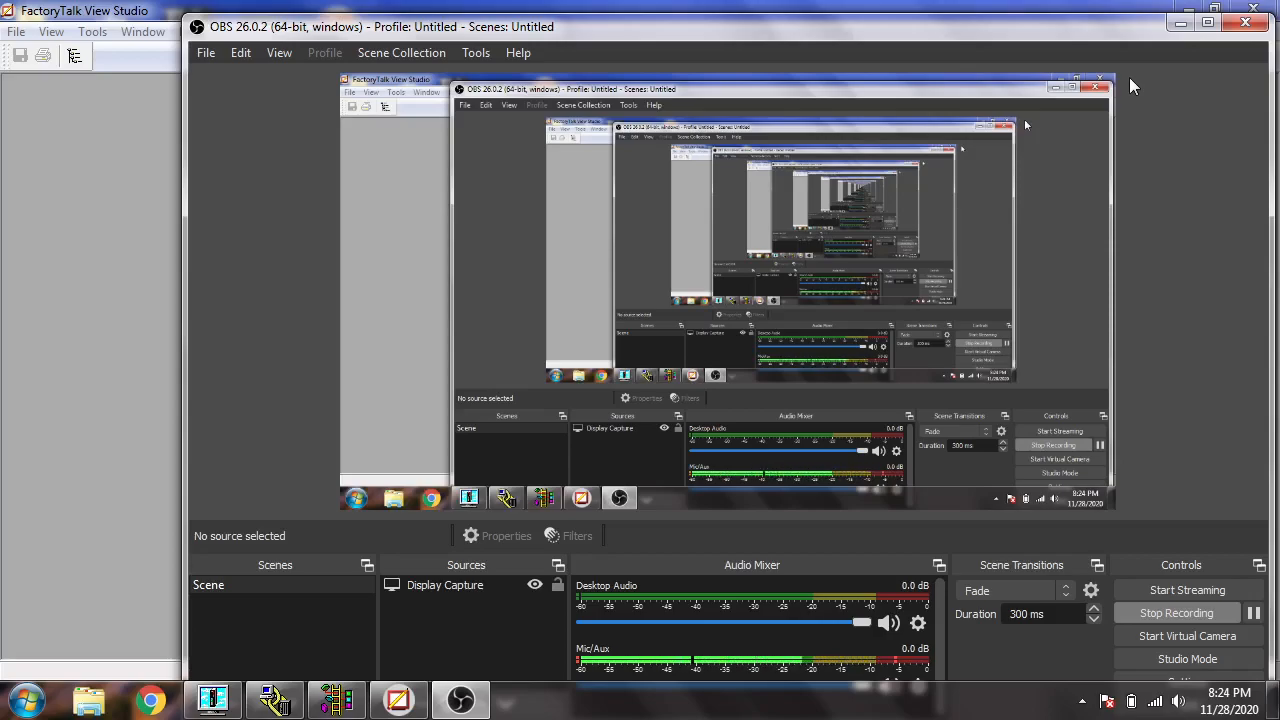
- Switch to FactoryTalk View Studio, open the existing TANK local station application and open its Main display
left_click(1179, 24)
left_click(748, 492)
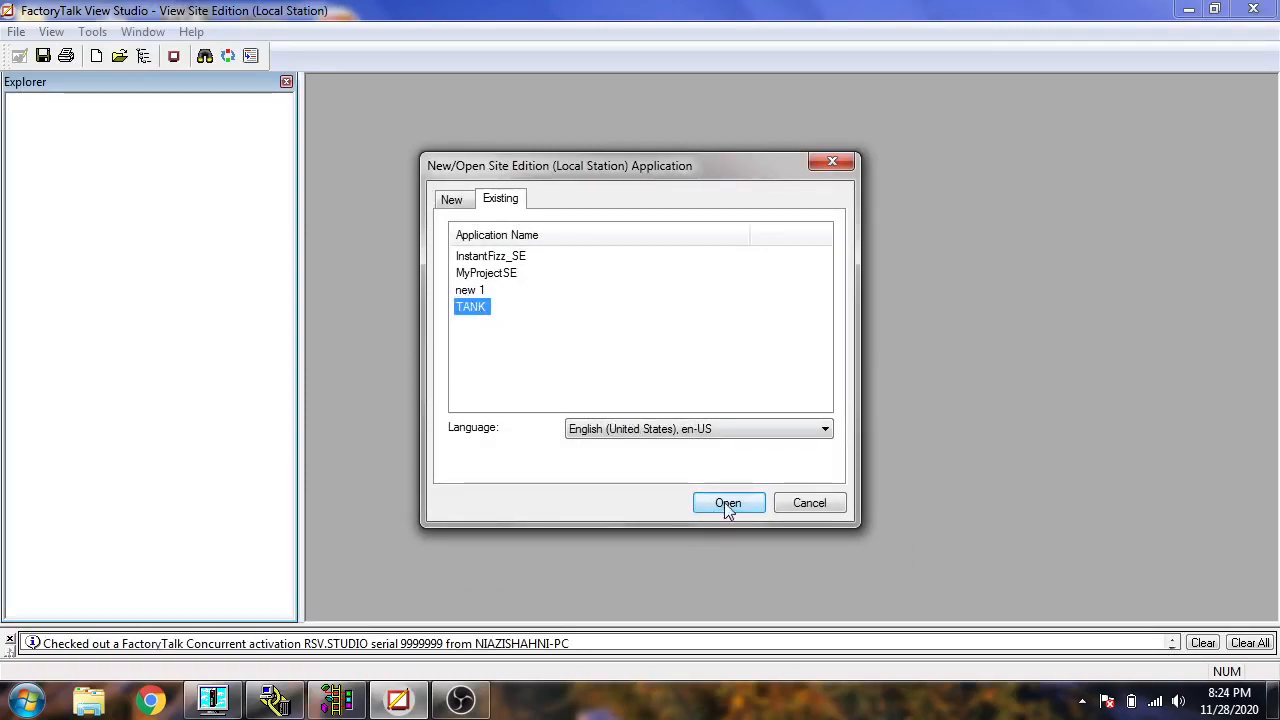
left_click(726, 503)
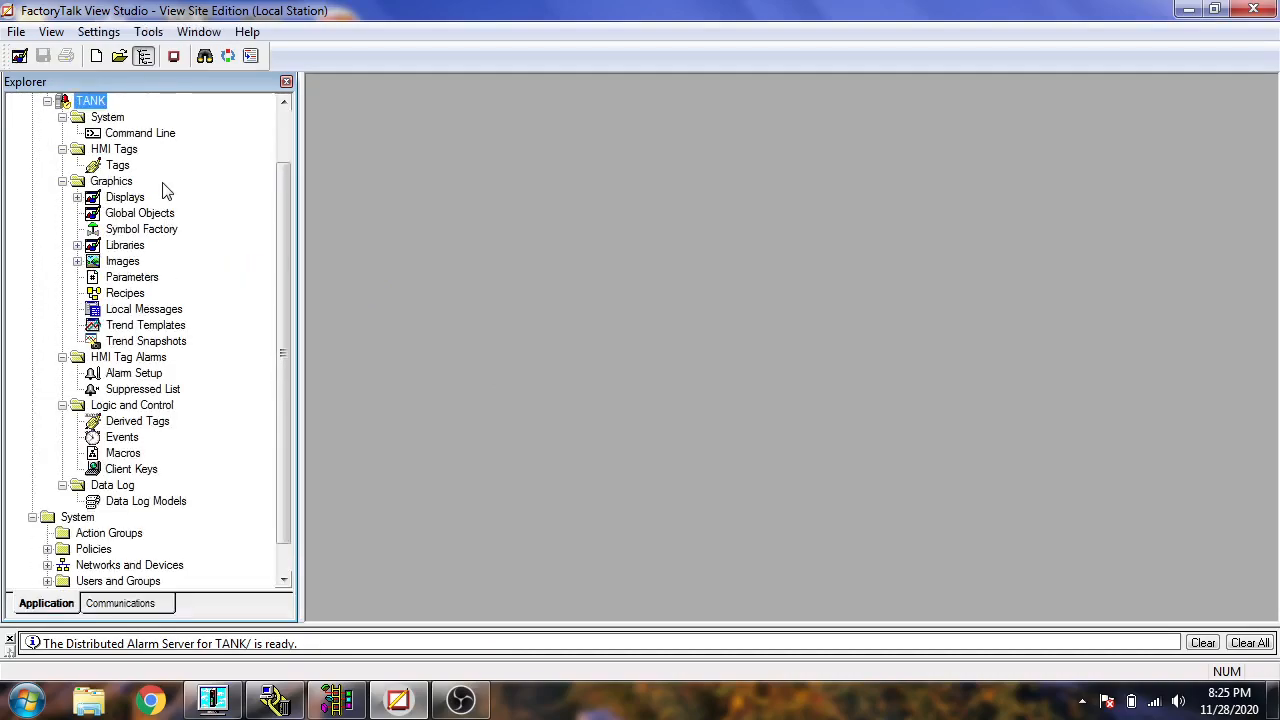
double_click(90, 198)
double_click(128, 213)
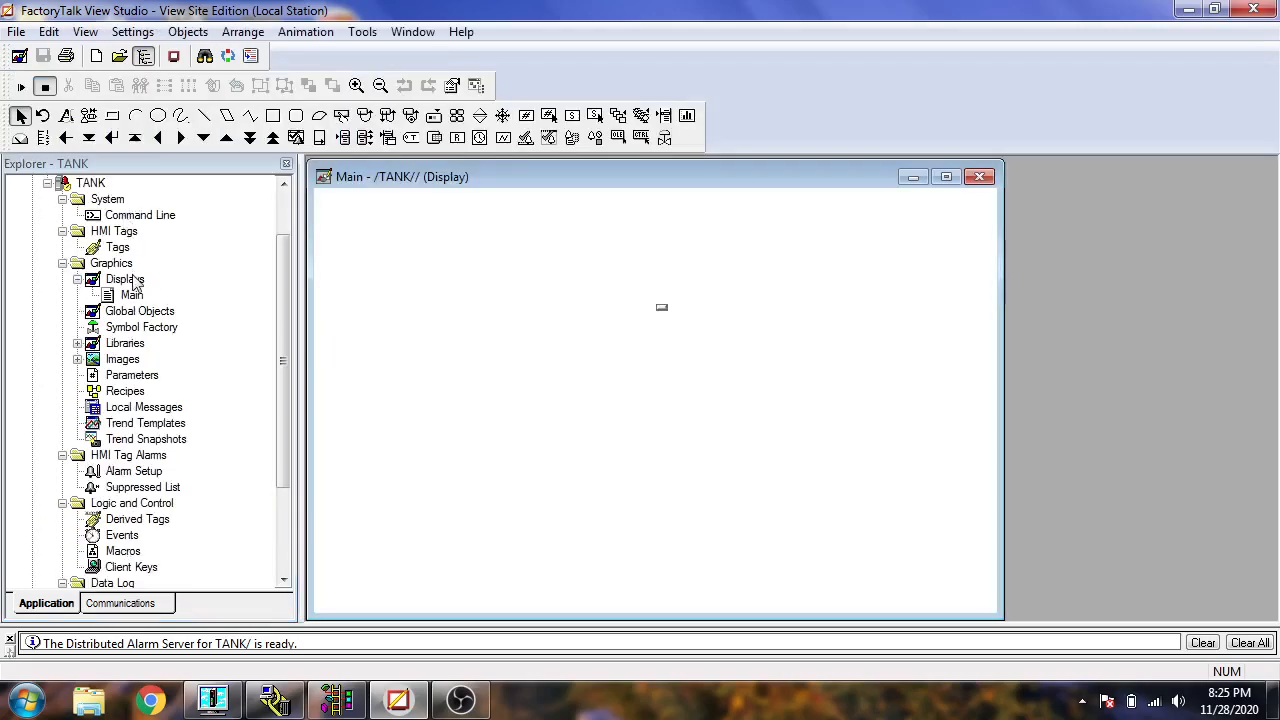
- Delete the tiny existing button from the Main display
left_click_drag(630, 368, 630, 367)
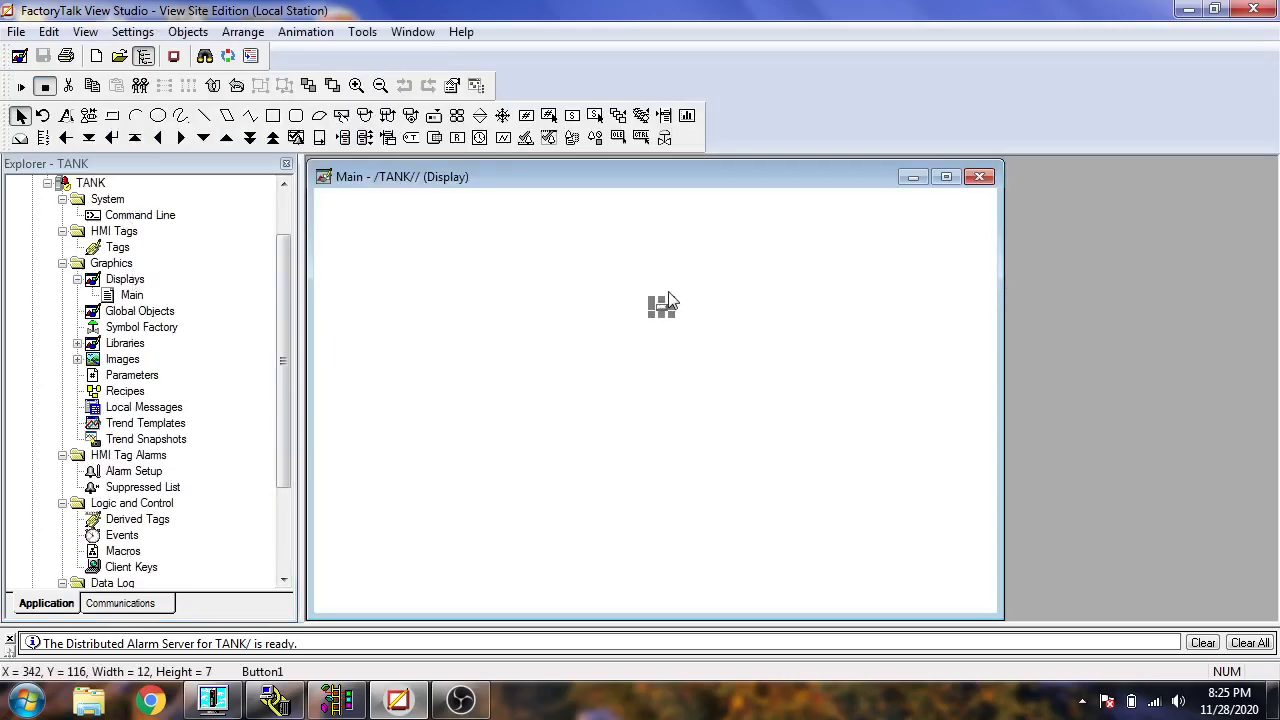
right_click(661, 304)
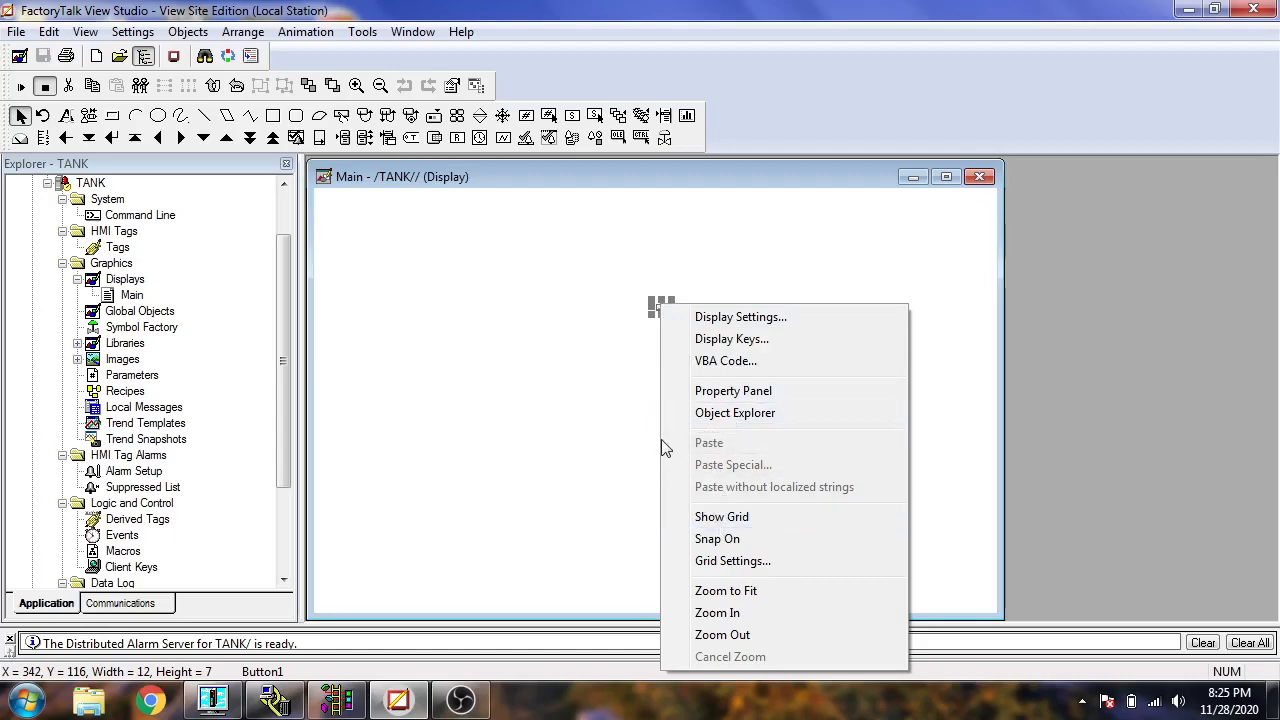
left_click(622, 432)
left_click(661, 307)
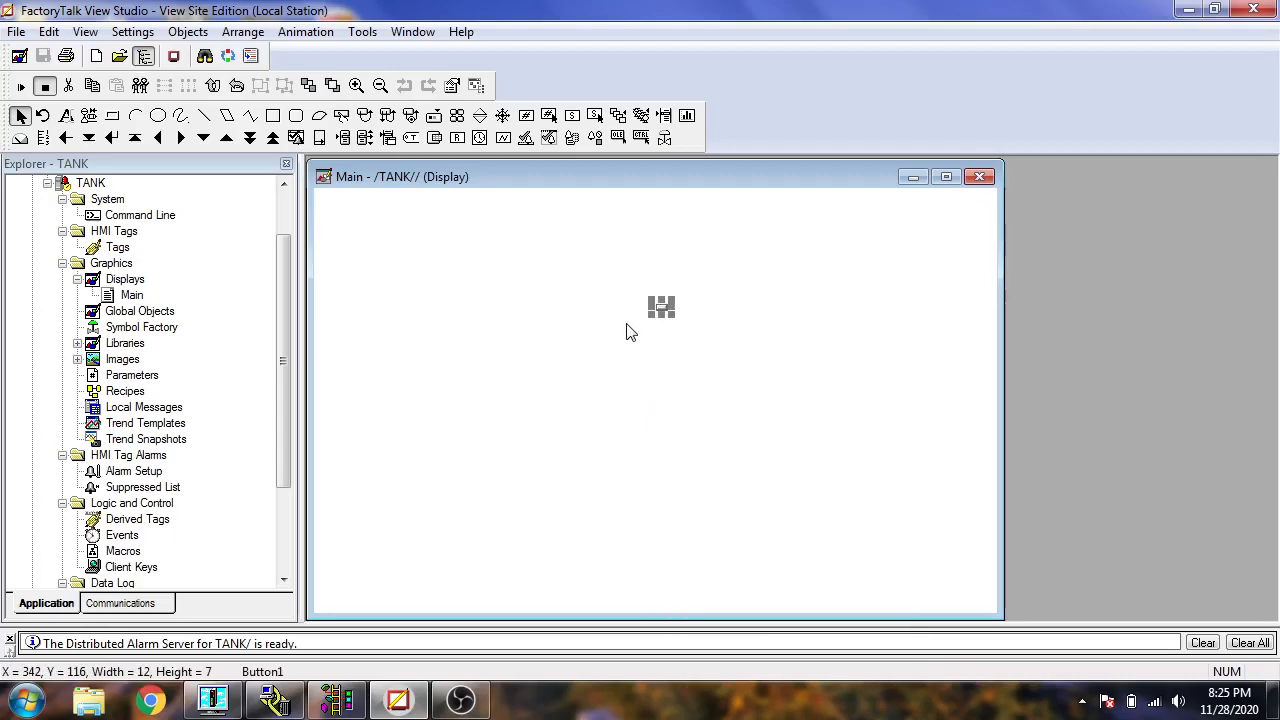
key("Delete")
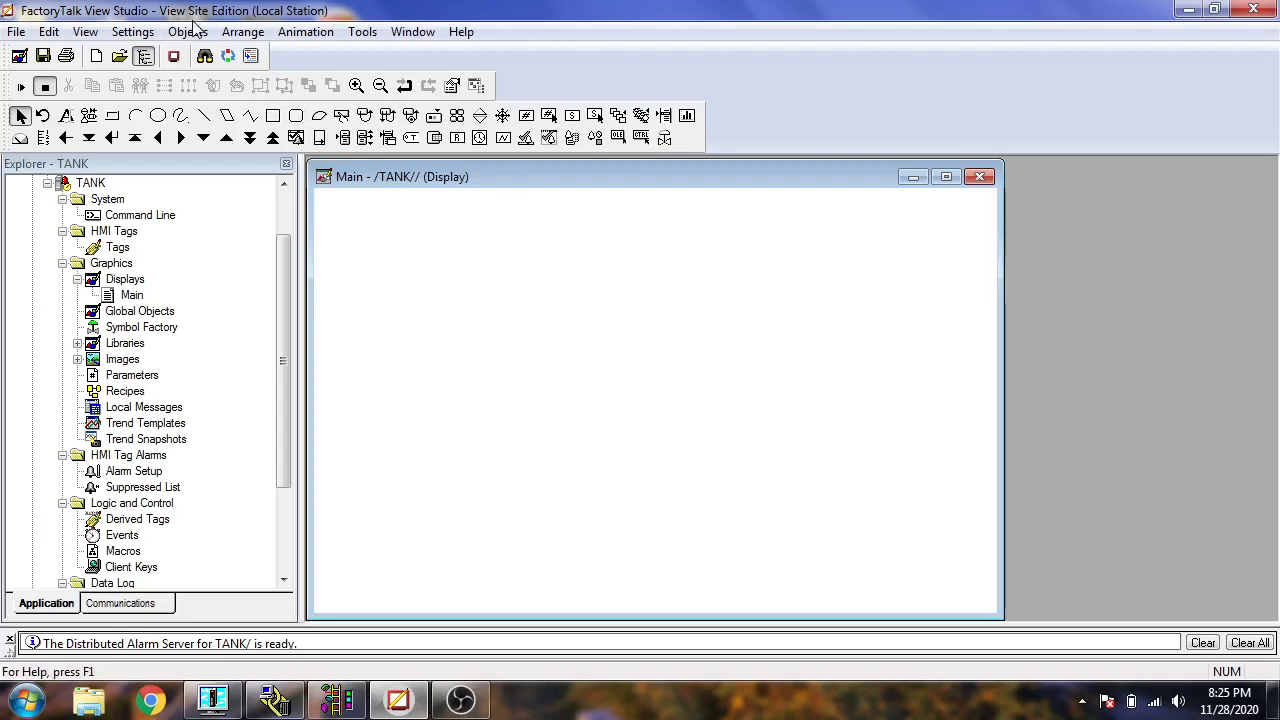
- Draw a standard push button in the lower-right corner of the Main display and give it the Raised style
left_click(132, 31)
mouse_move(188, 31)
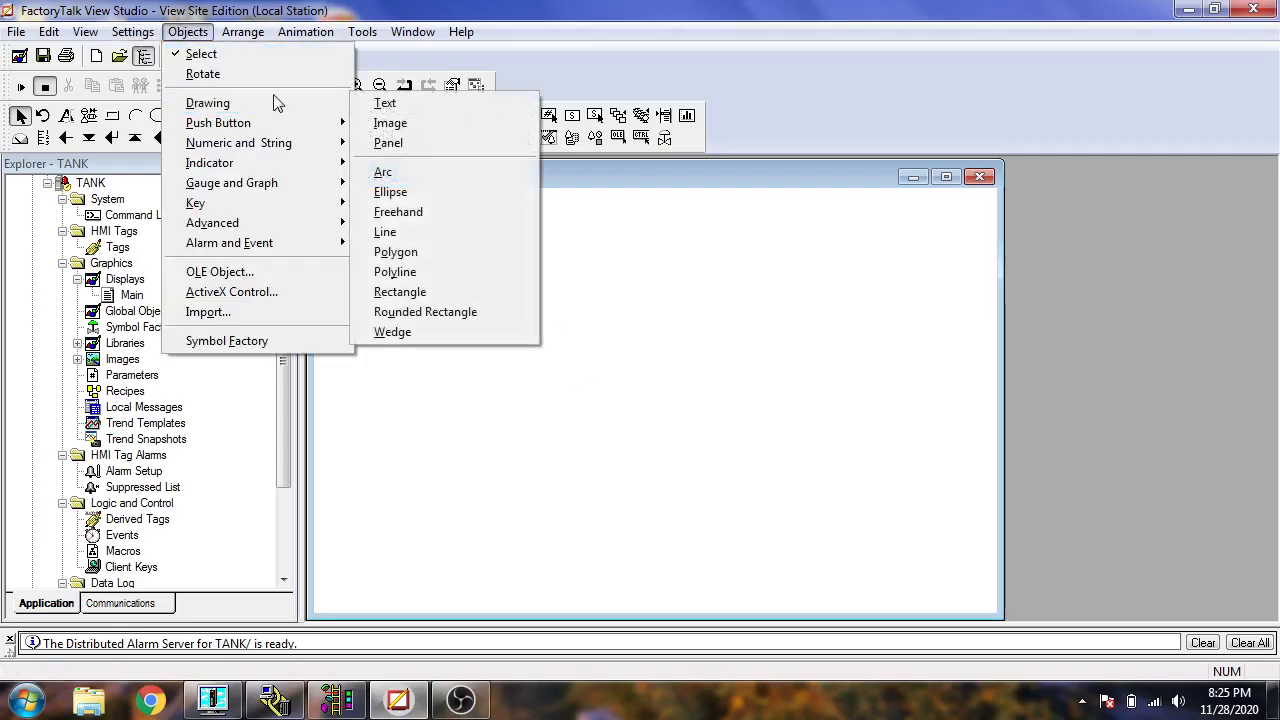
mouse_move(343, 123)
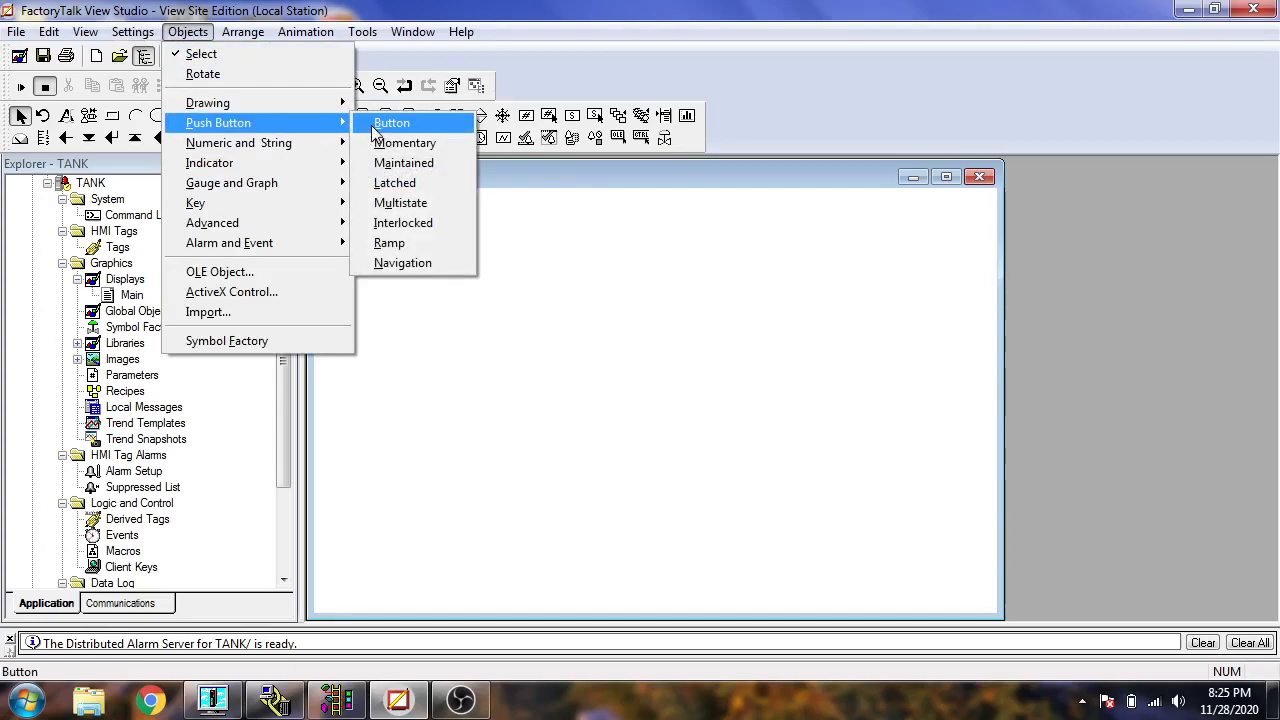
left_click(391, 123)
left_click_drag(870, 552, 957, 598)
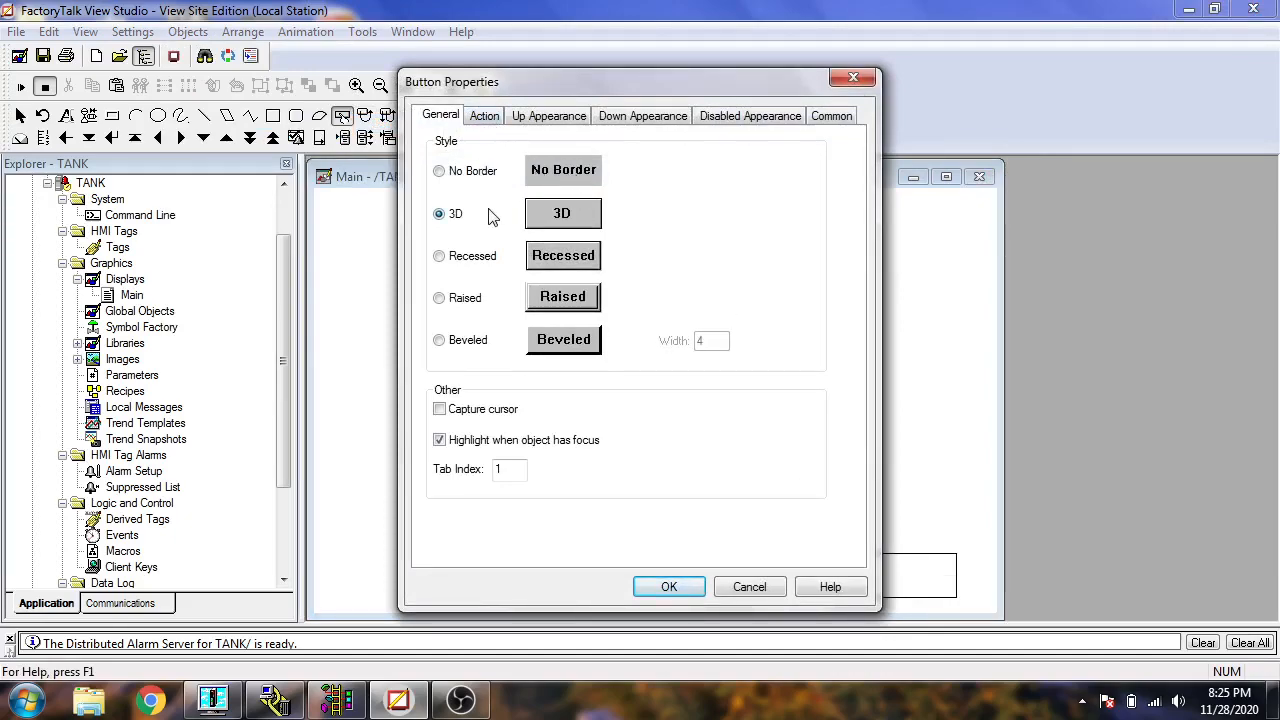
left_click(456, 303)
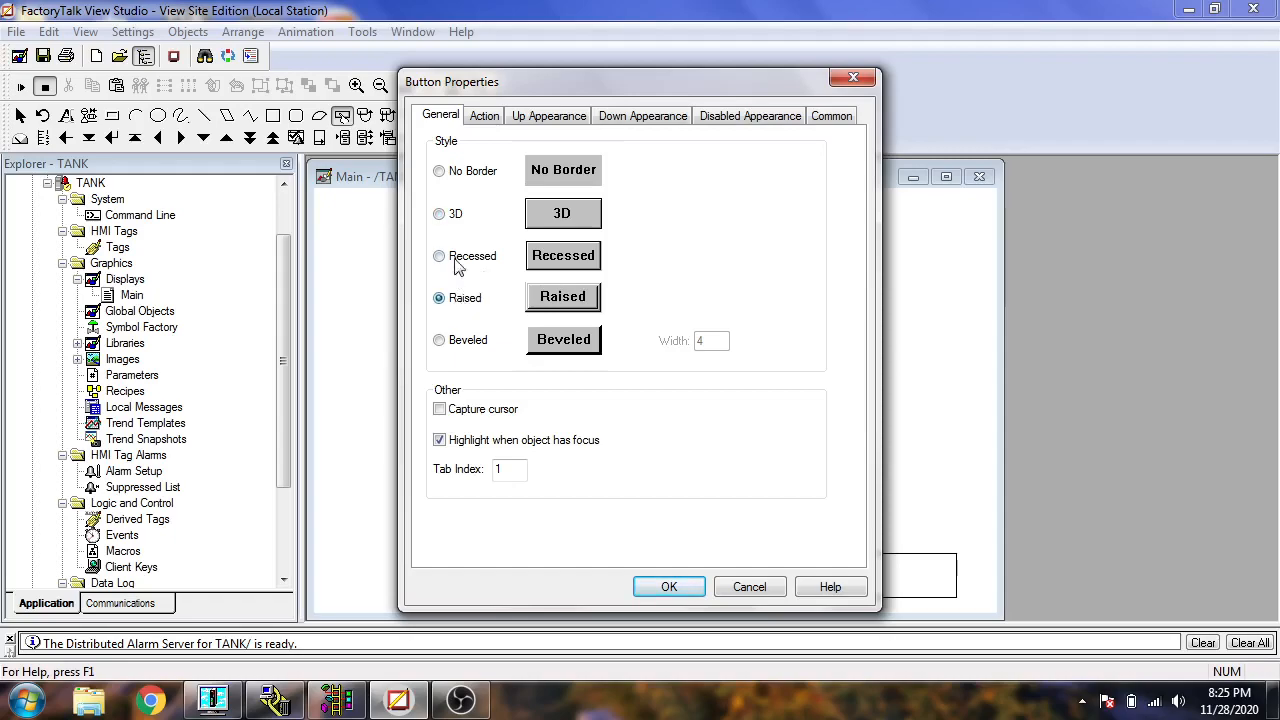
- Assign the DisplayClientClose command for the current display as the button's press action
left_click(487, 118)
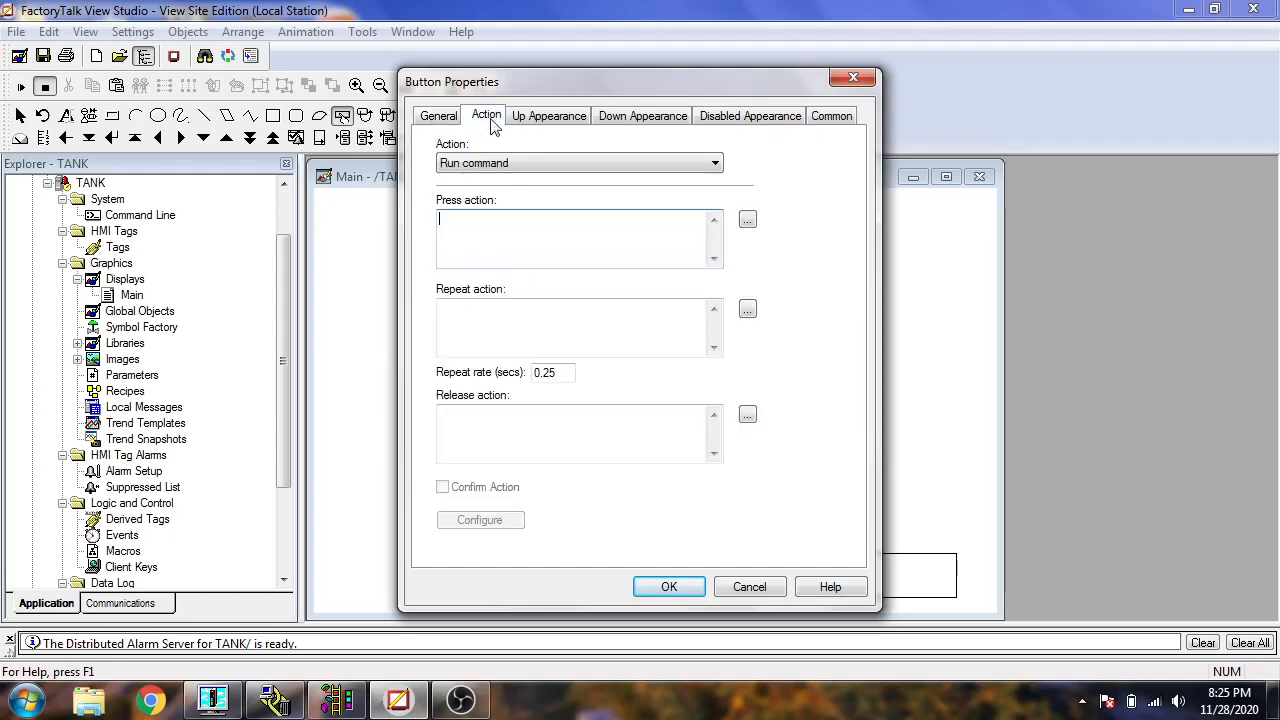
left_click(652, 240)
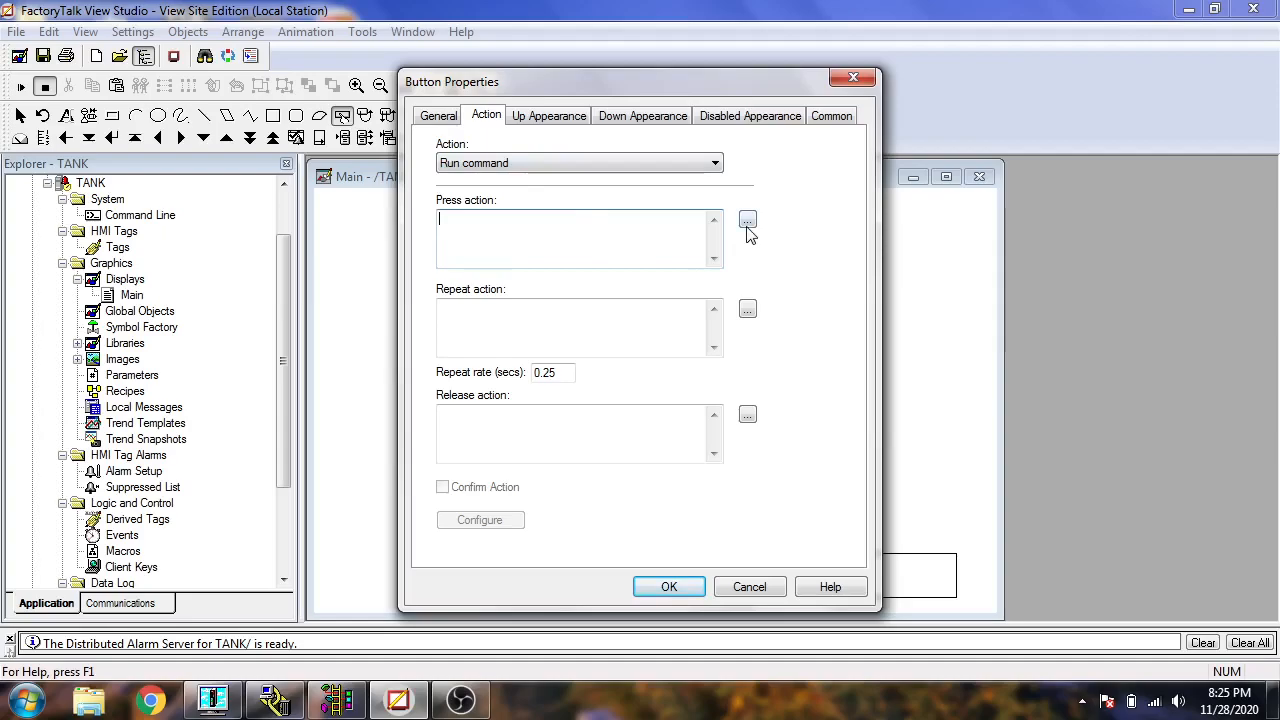
left_click(747, 222)
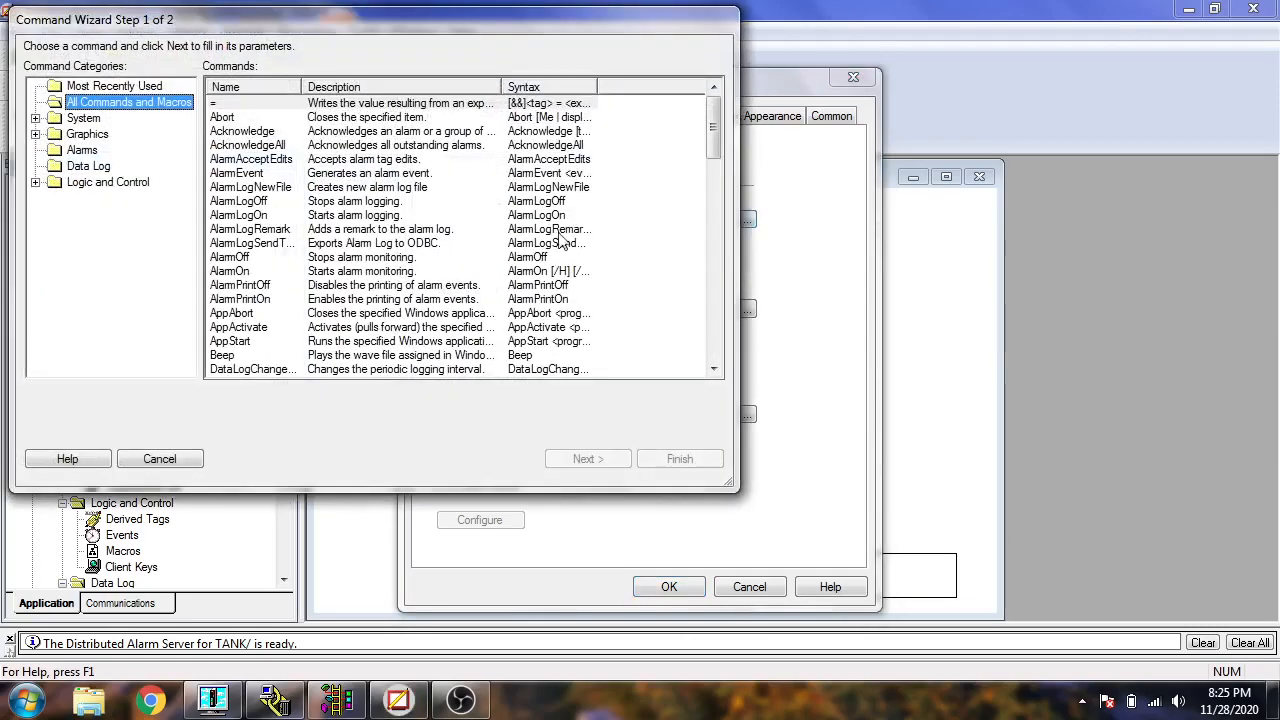
left_click_drag(712, 152, 708, 255)
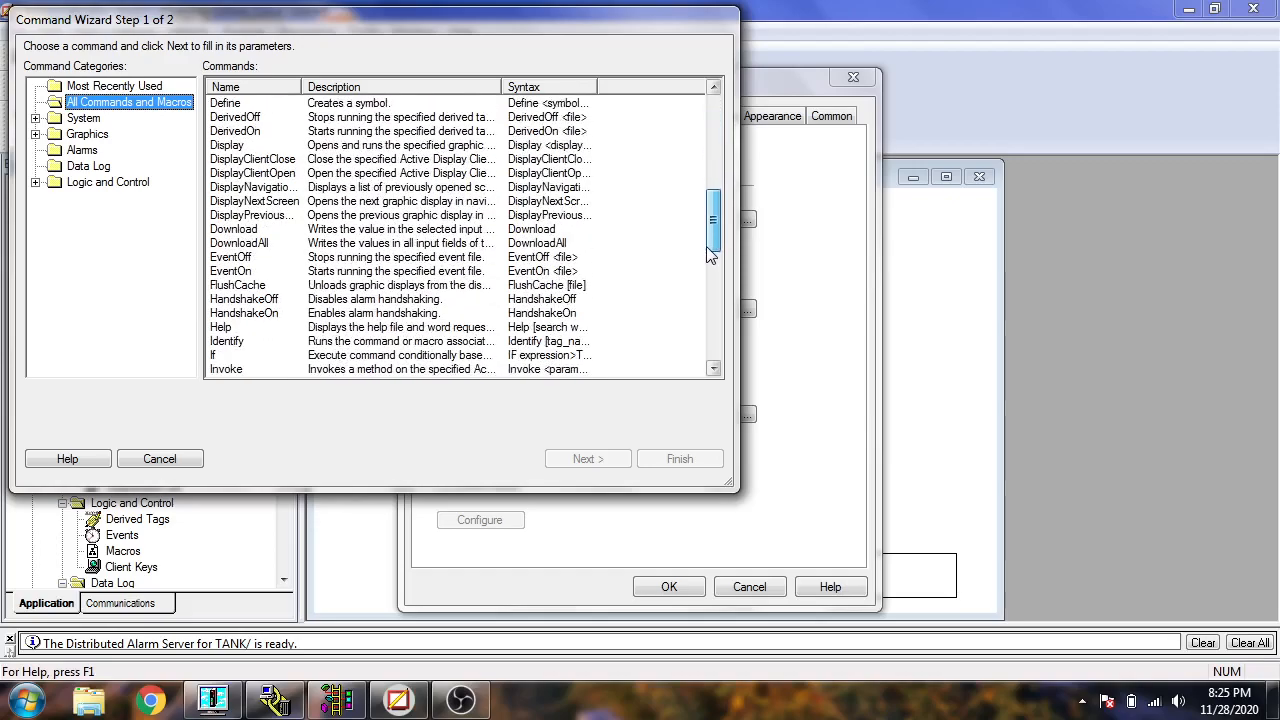
left_click(288, 160)
left_click(562, 459)
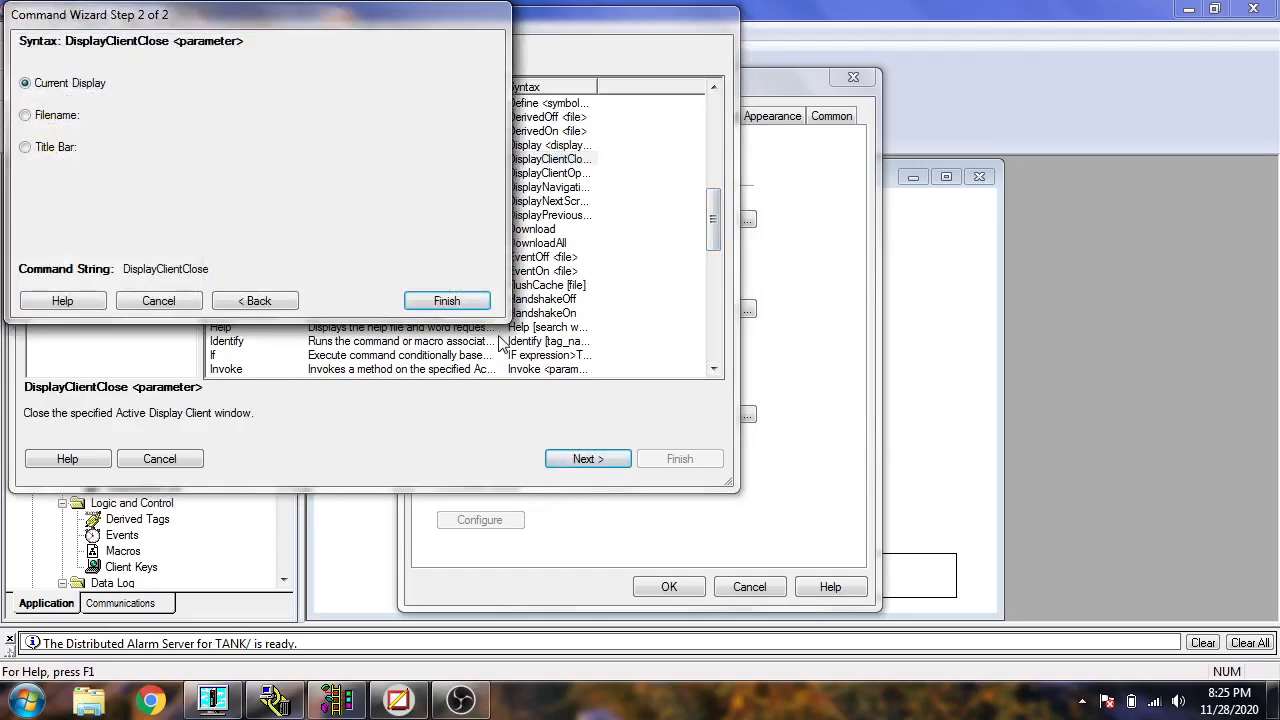
left_click(437, 307)
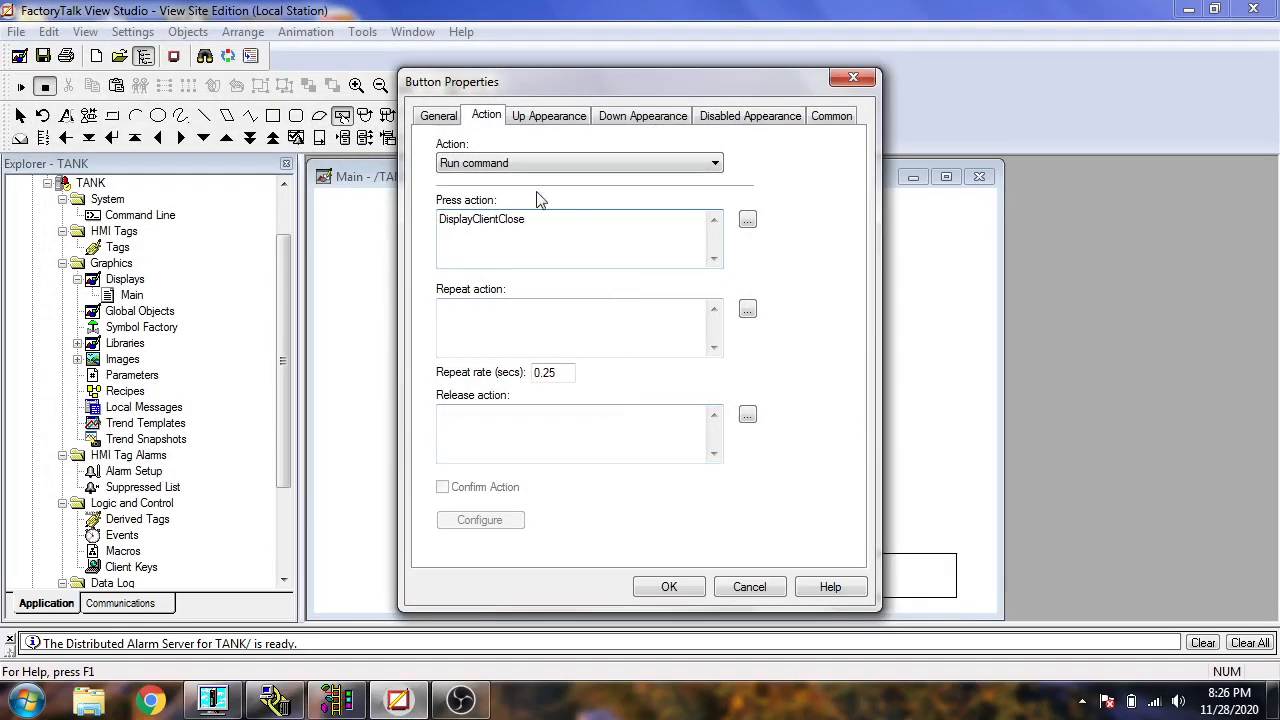
- Set the button's up-state caption to ShutDown, apply its properties and leave the button tool
left_click(452, 118)
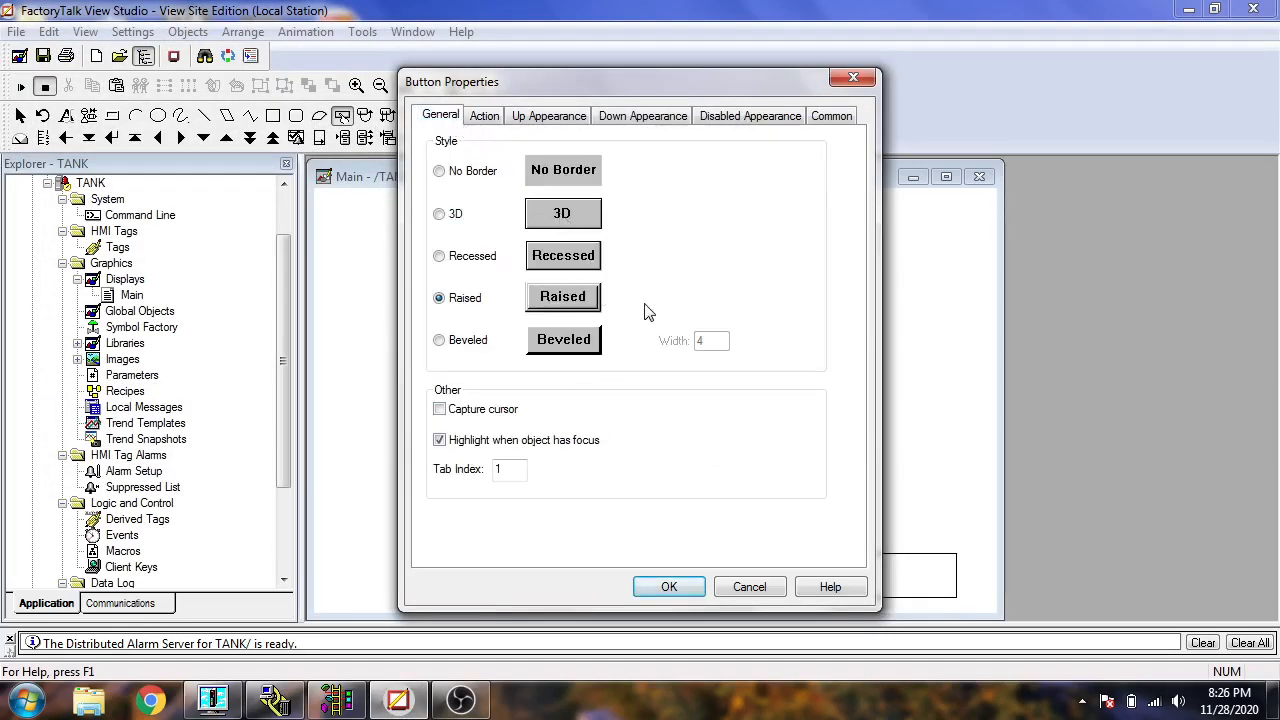
left_click(490, 117)
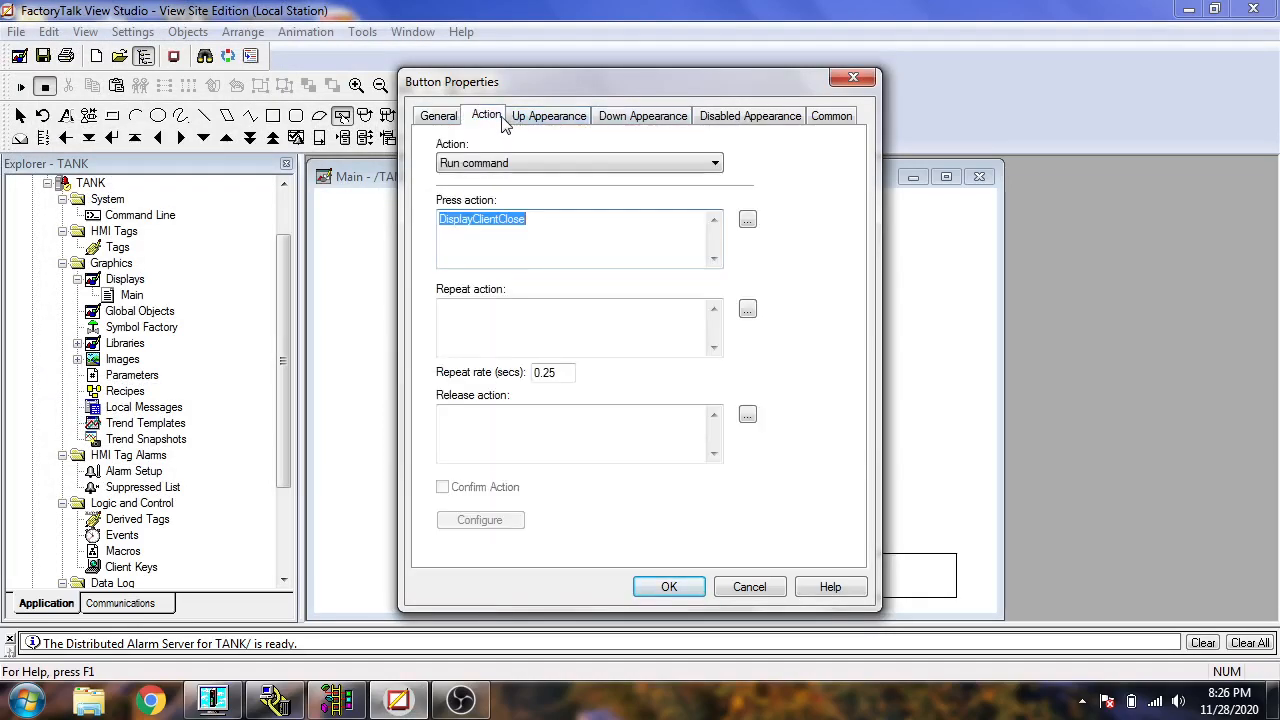
left_click(548, 116)
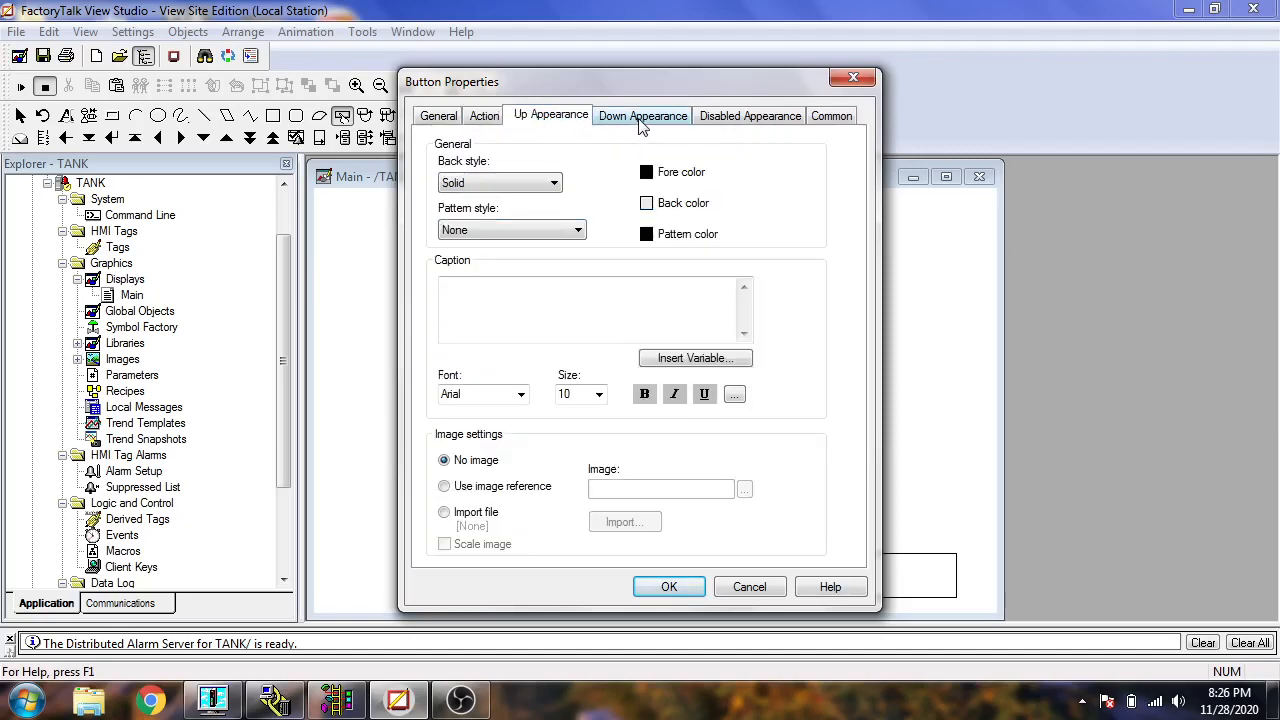
left_click(644, 118)
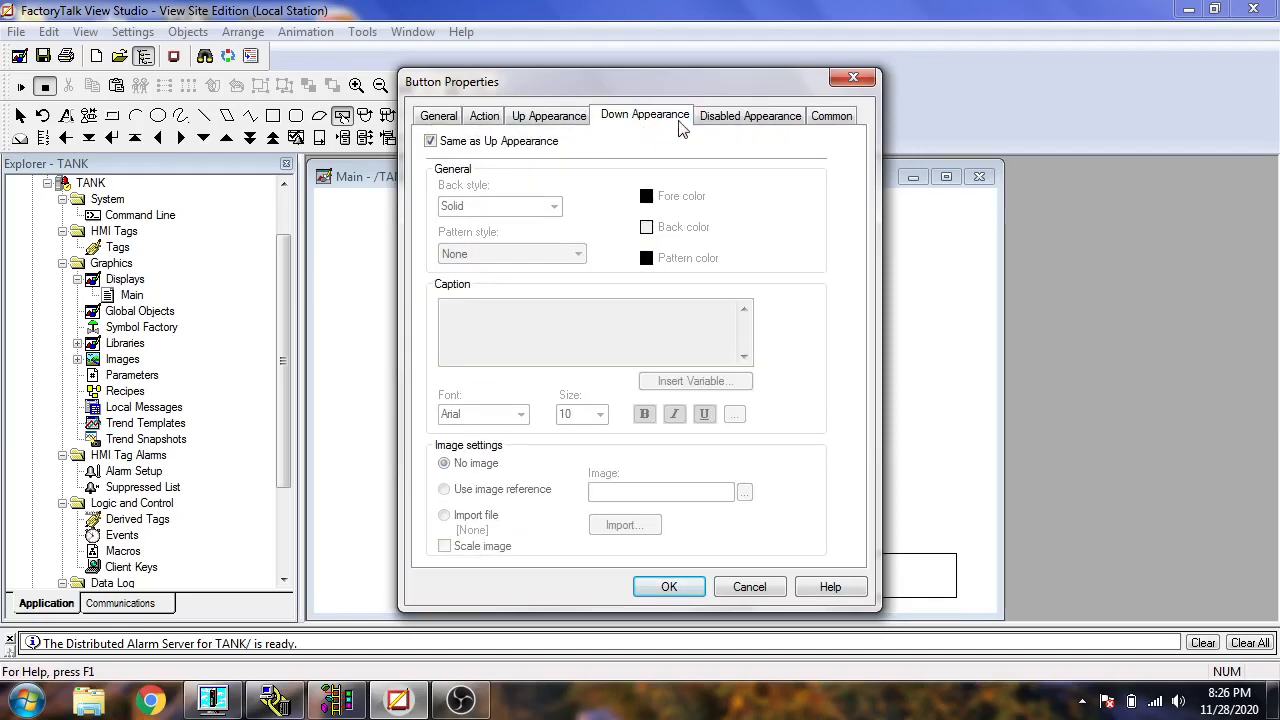
left_click(578, 118)
left_click(542, 287)
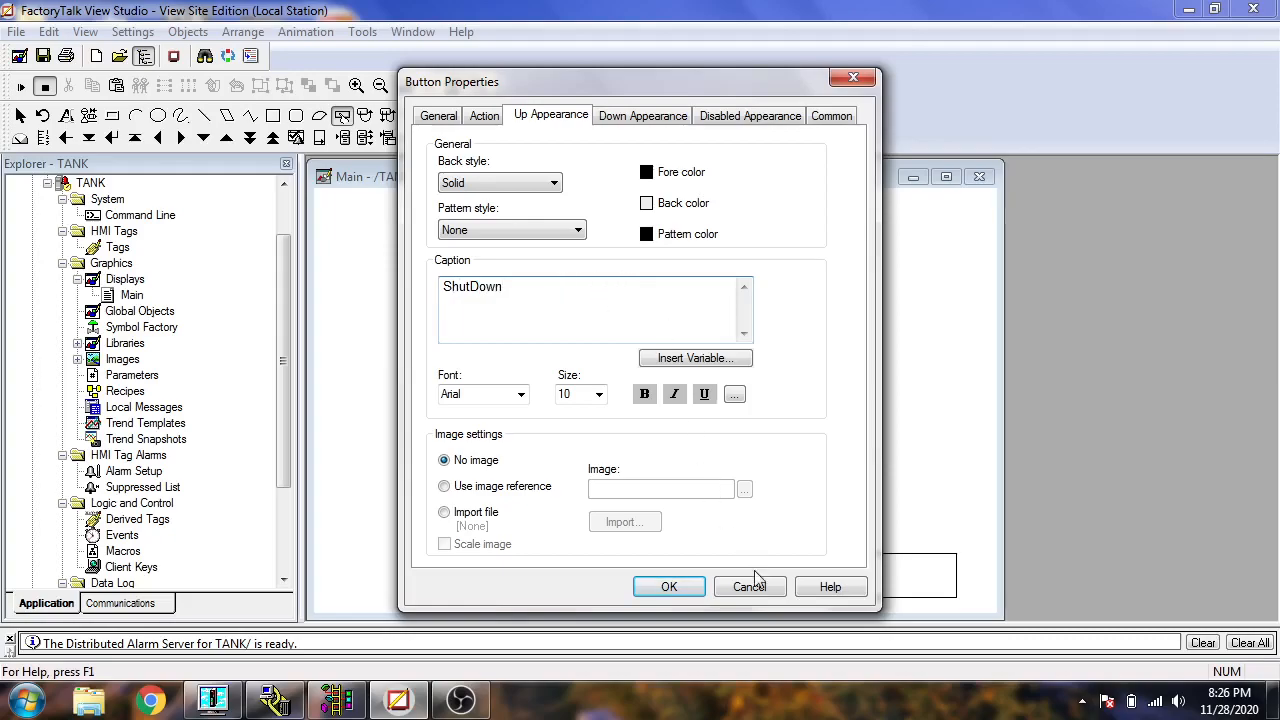
left_click(668, 587)
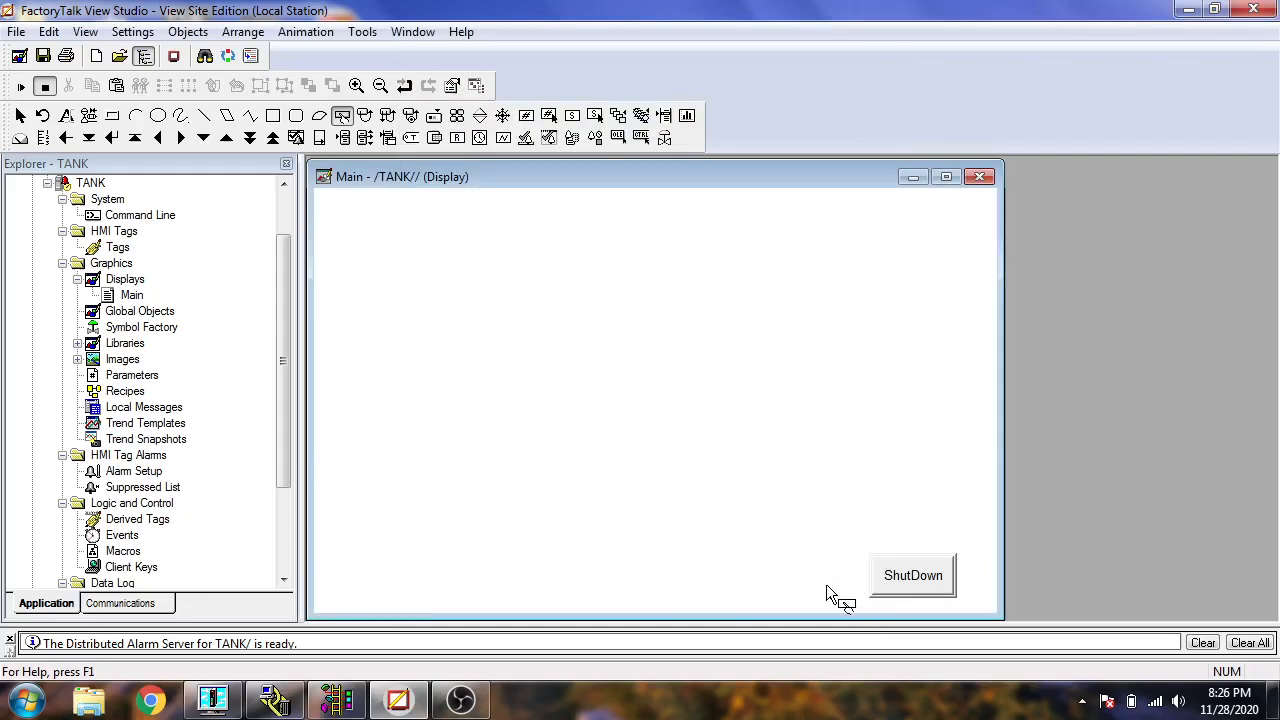
right_click(764, 487)
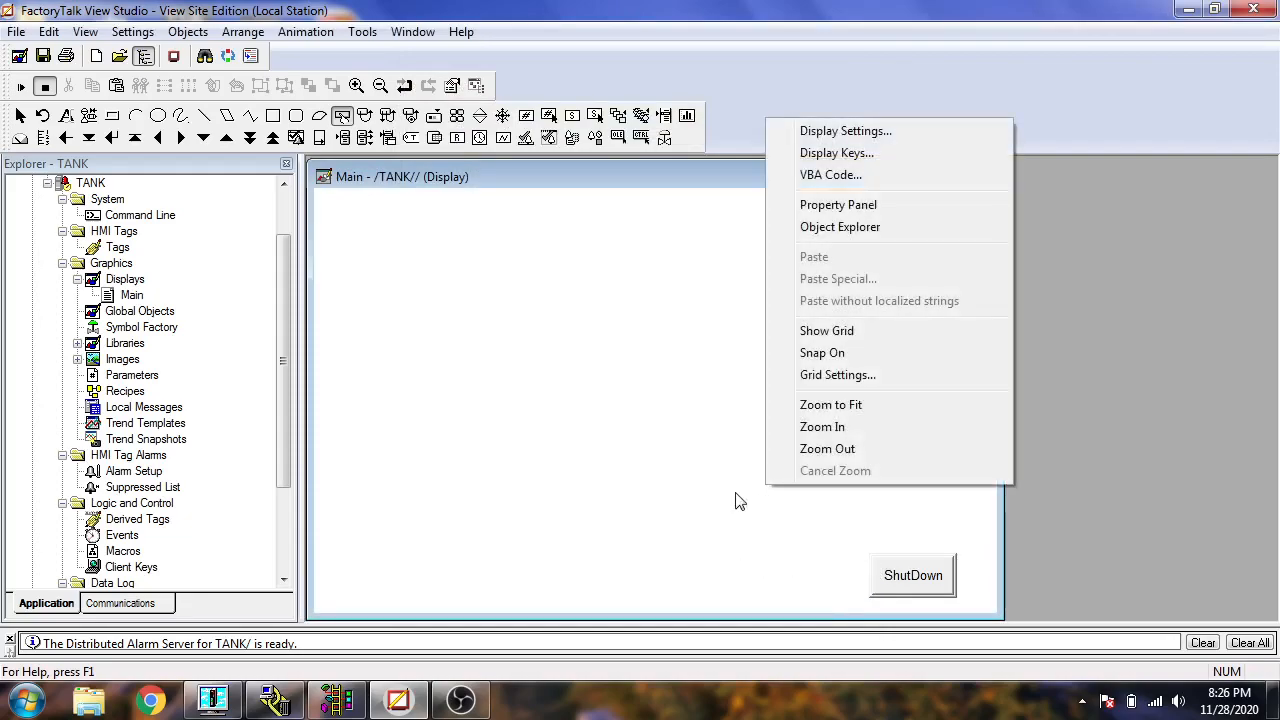
left_click(735, 493)
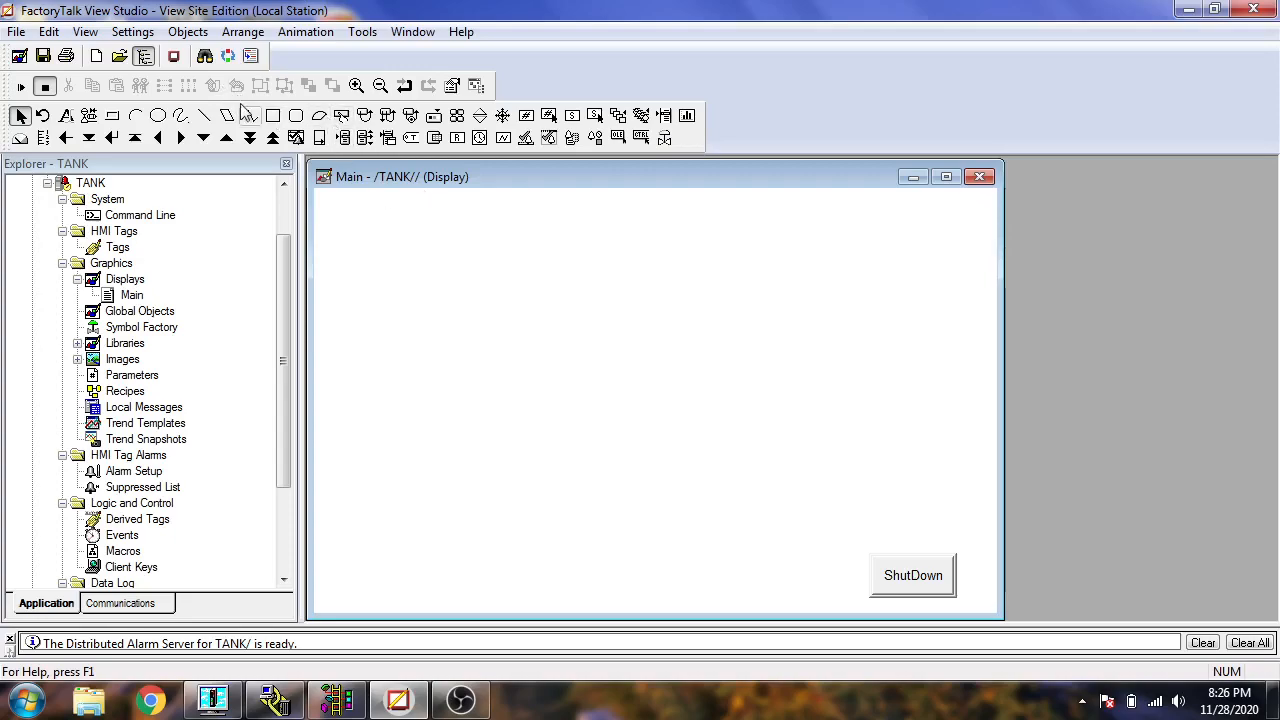
- In the SE Client wizard, remove TANK.cli from the recent files and create a configuration named TANK, replacing the existing file
left_click(174, 58)
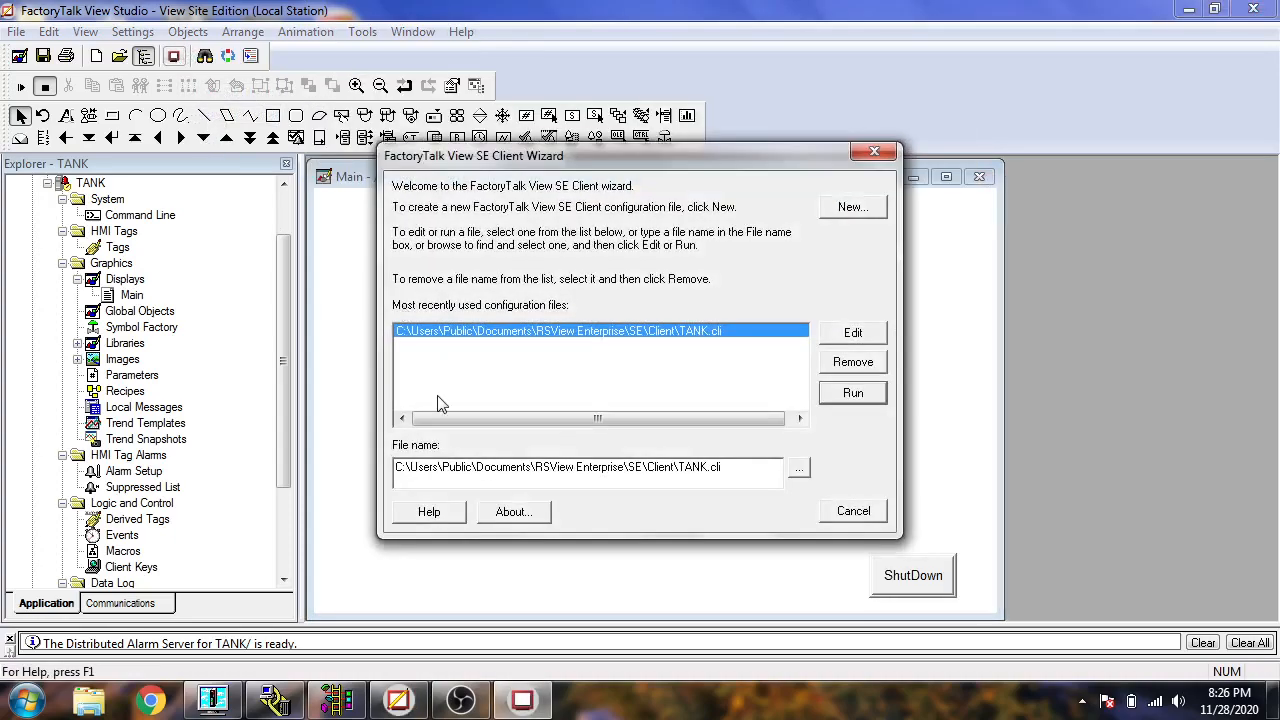
left_click(840, 367)
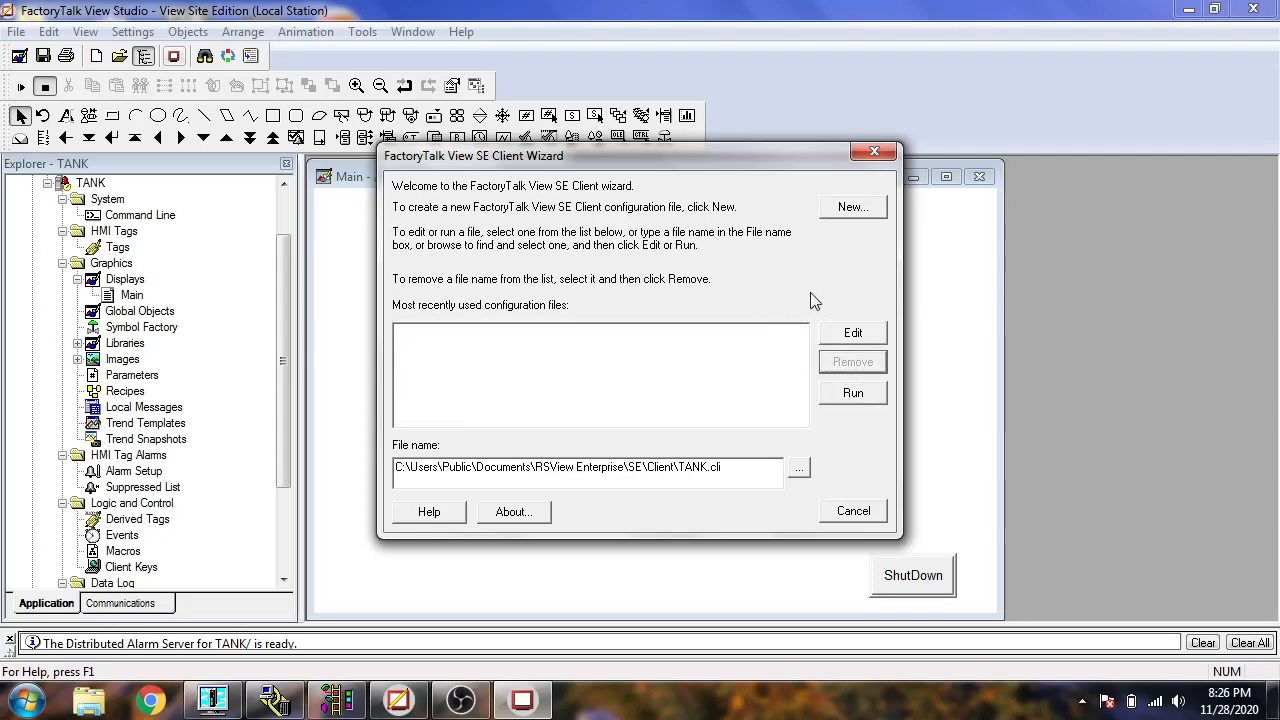
left_click(850, 208)
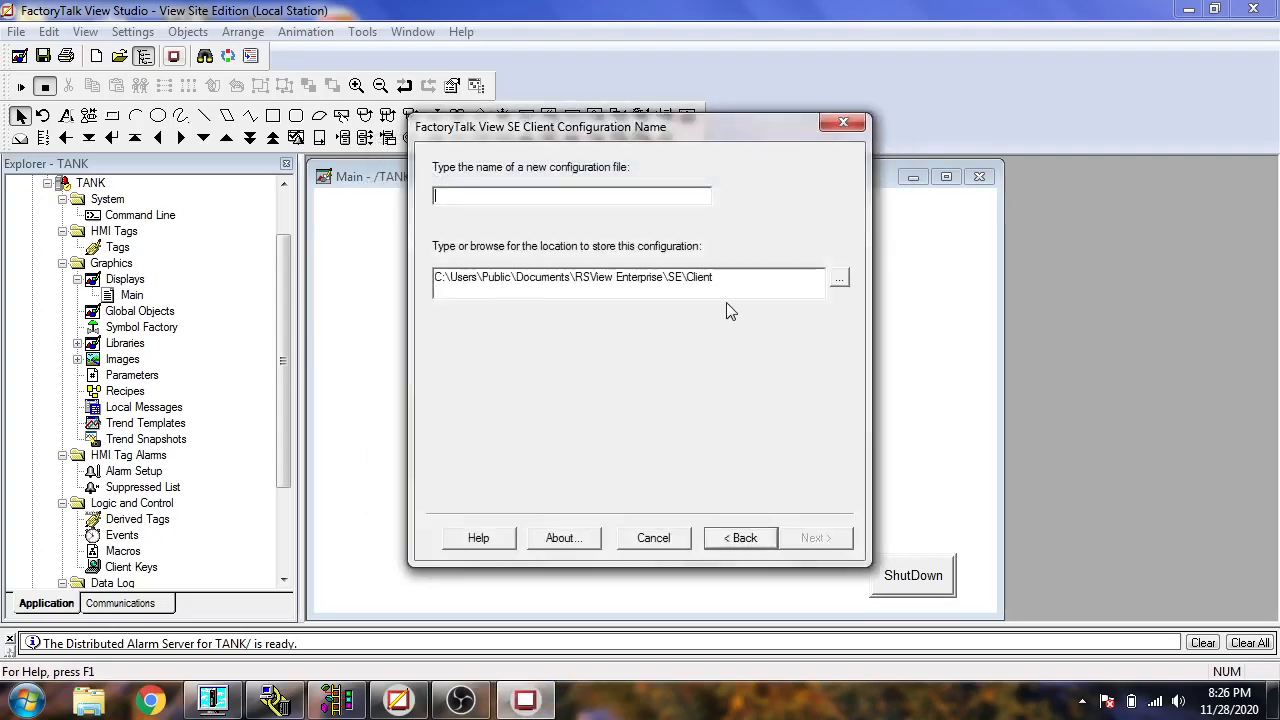
type("TANK")
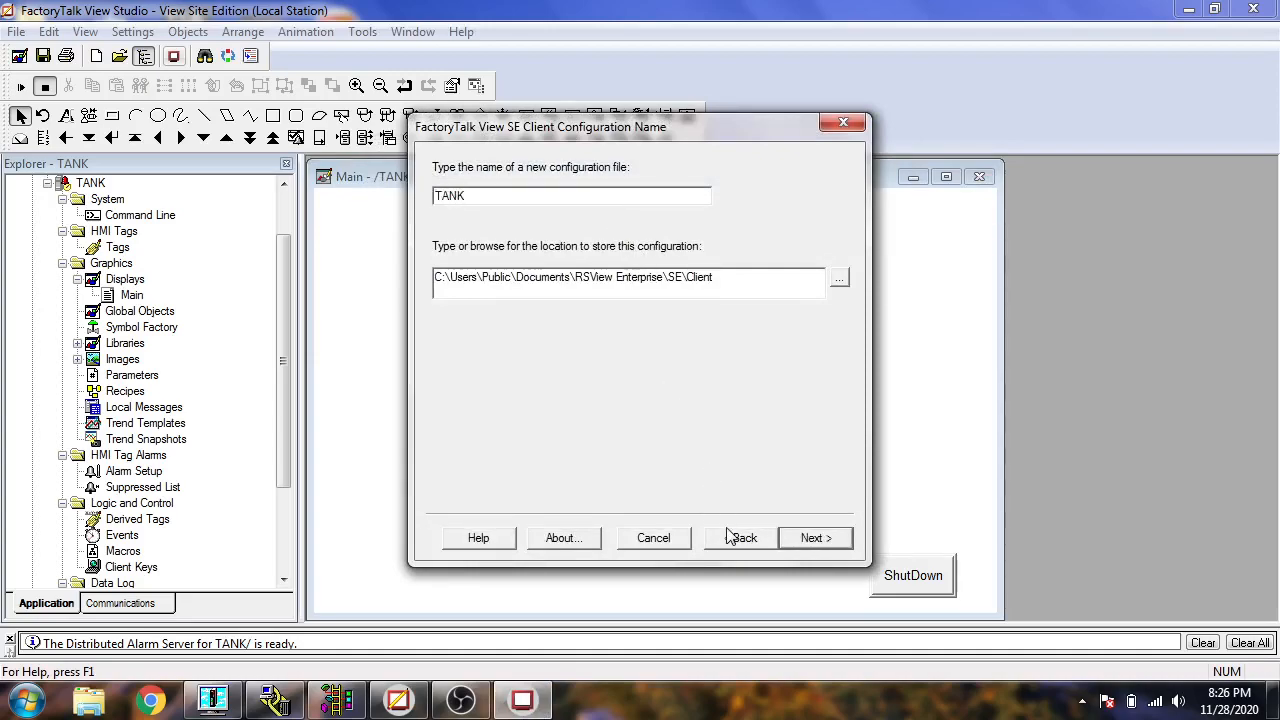
left_click(803, 546)
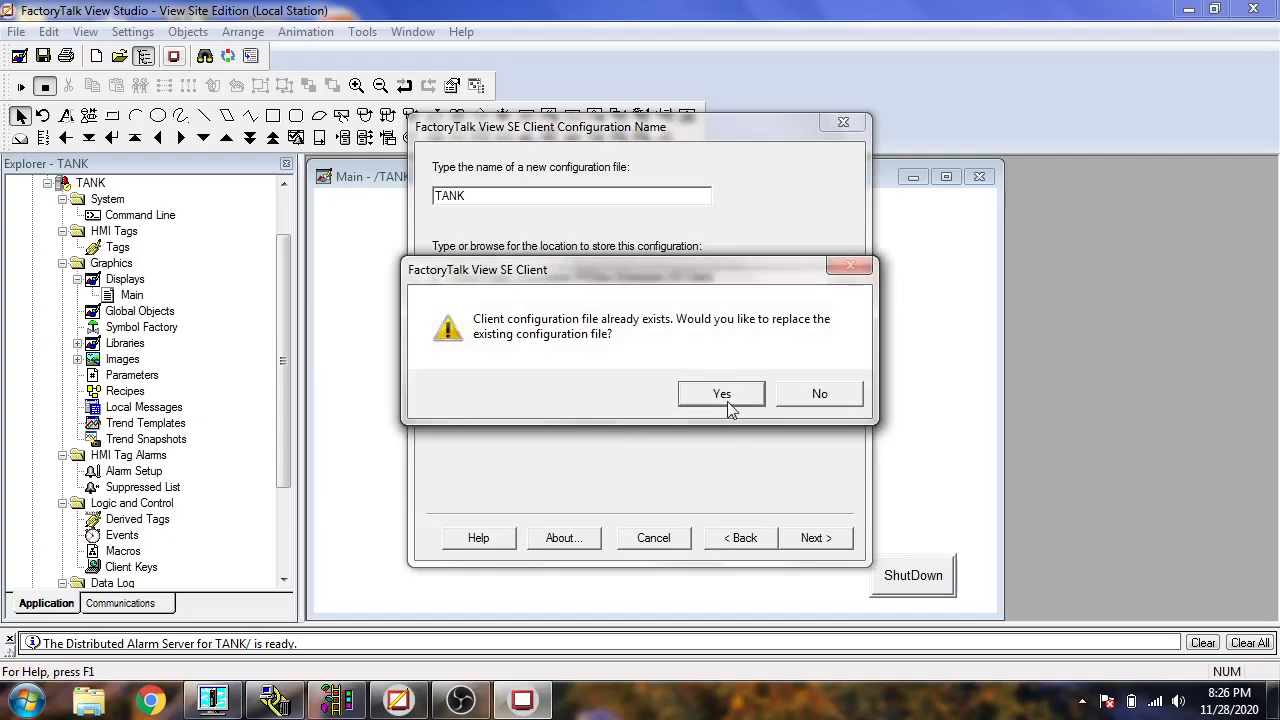
left_click(722, 394)
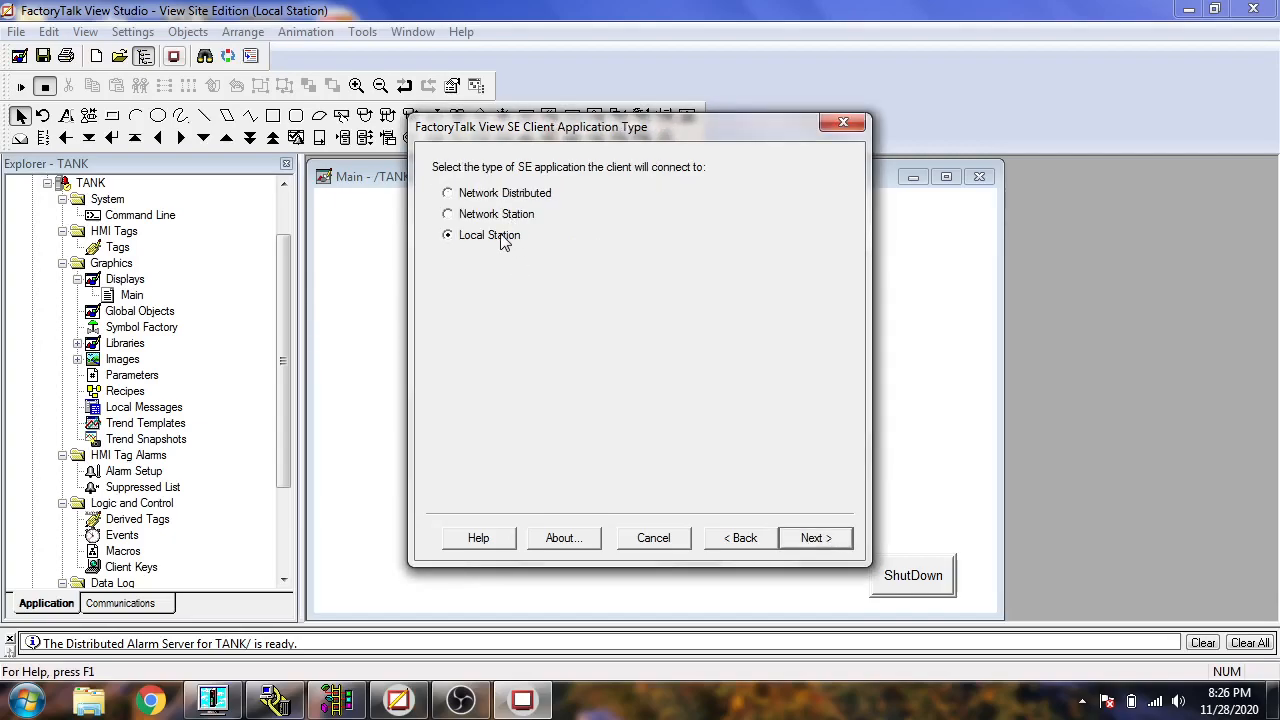
- Choose a local station application for the SE client and connect it to the TANK application
left_click(815, 537)
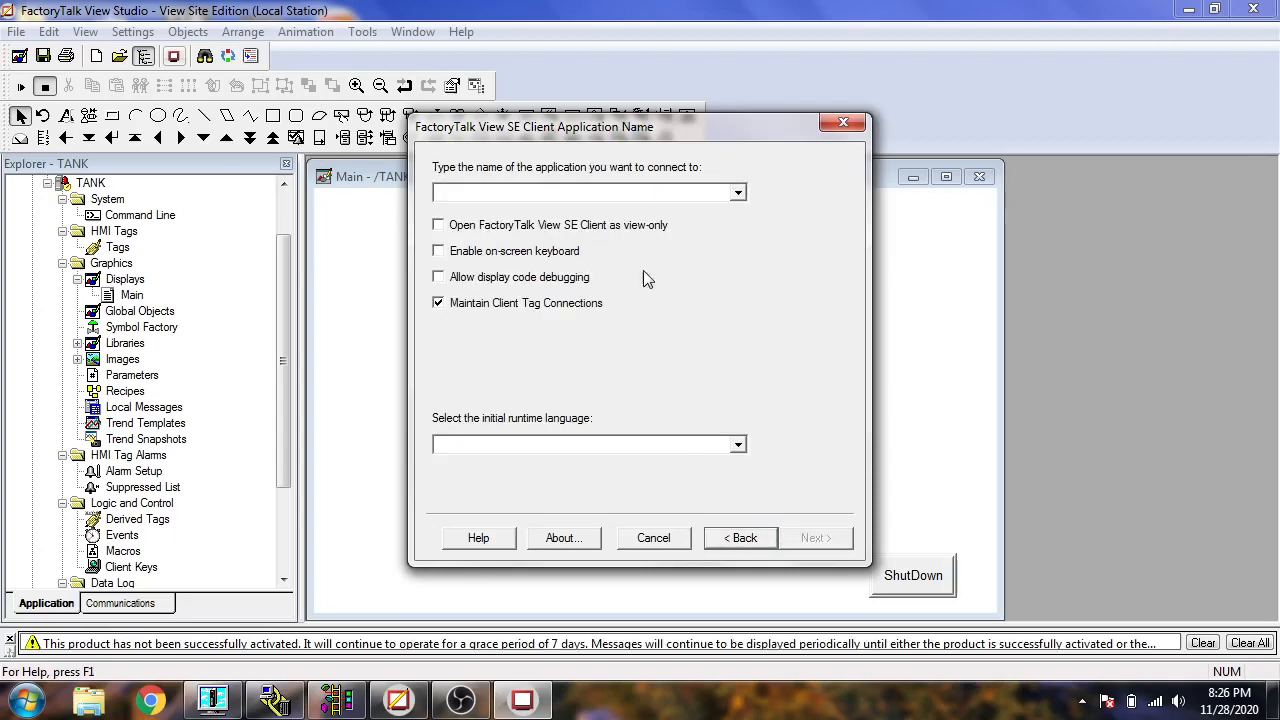
left_click(737, 195)
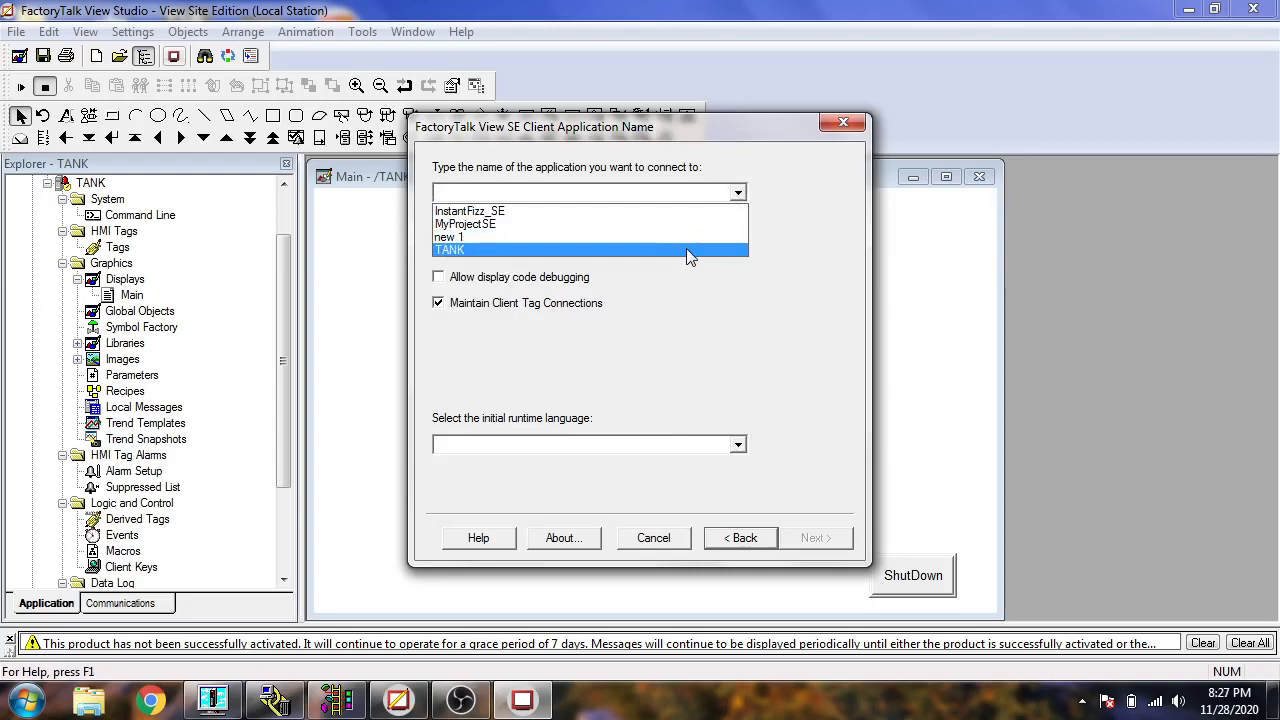
left_click(686, 251)
left_click(808, 538)
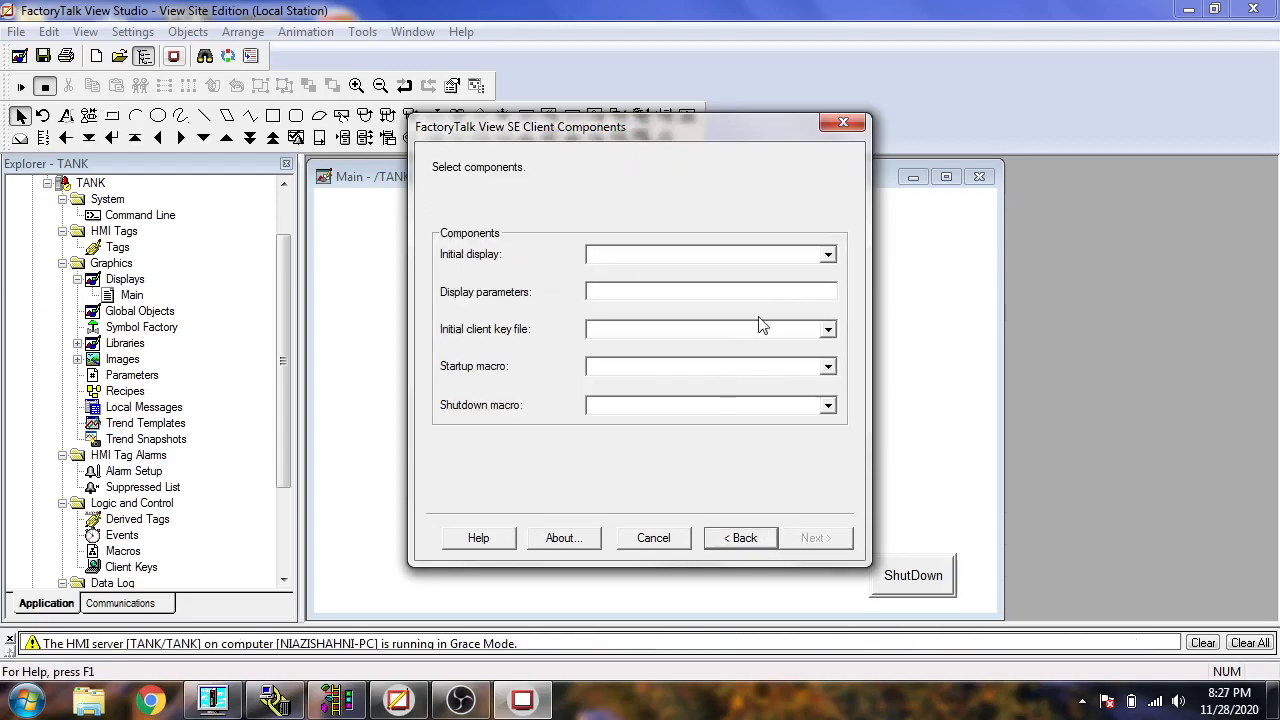
- Set Main as the initial display, accept the remaining client settings, then save the configuration and open the SE client
left_click(828, 256)
left_click(818, 277)
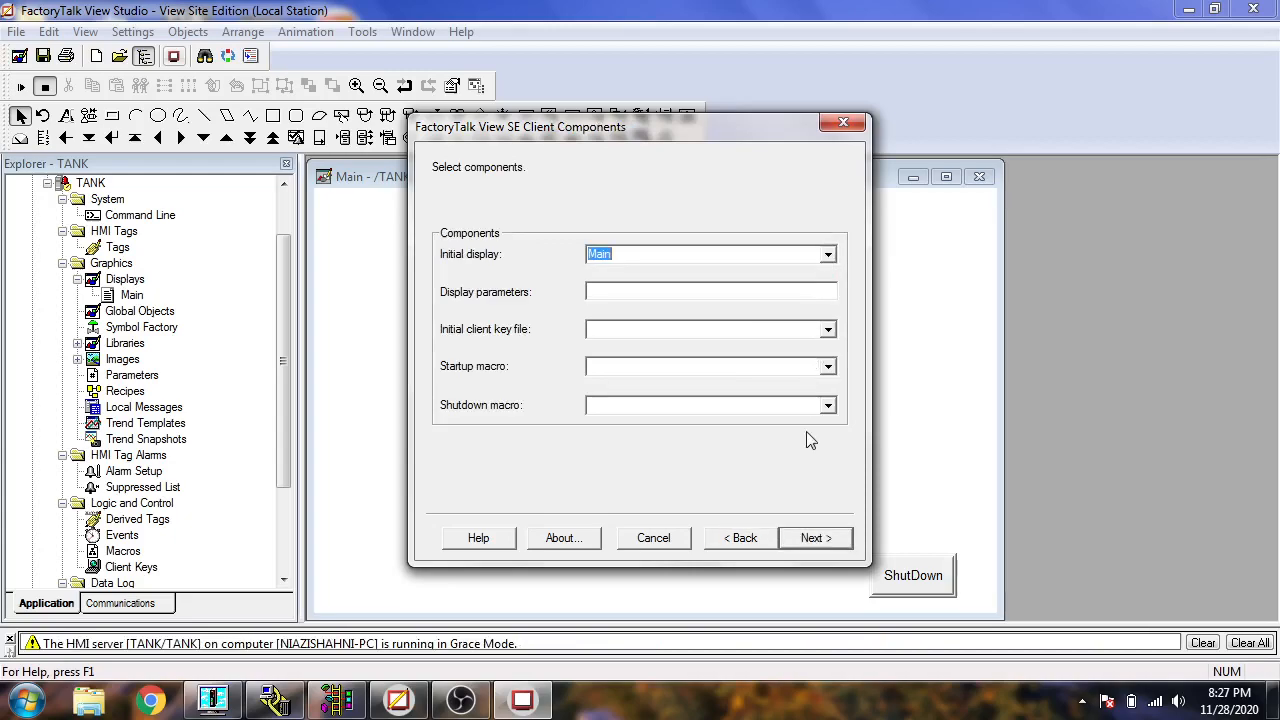
left_click(808, 540)
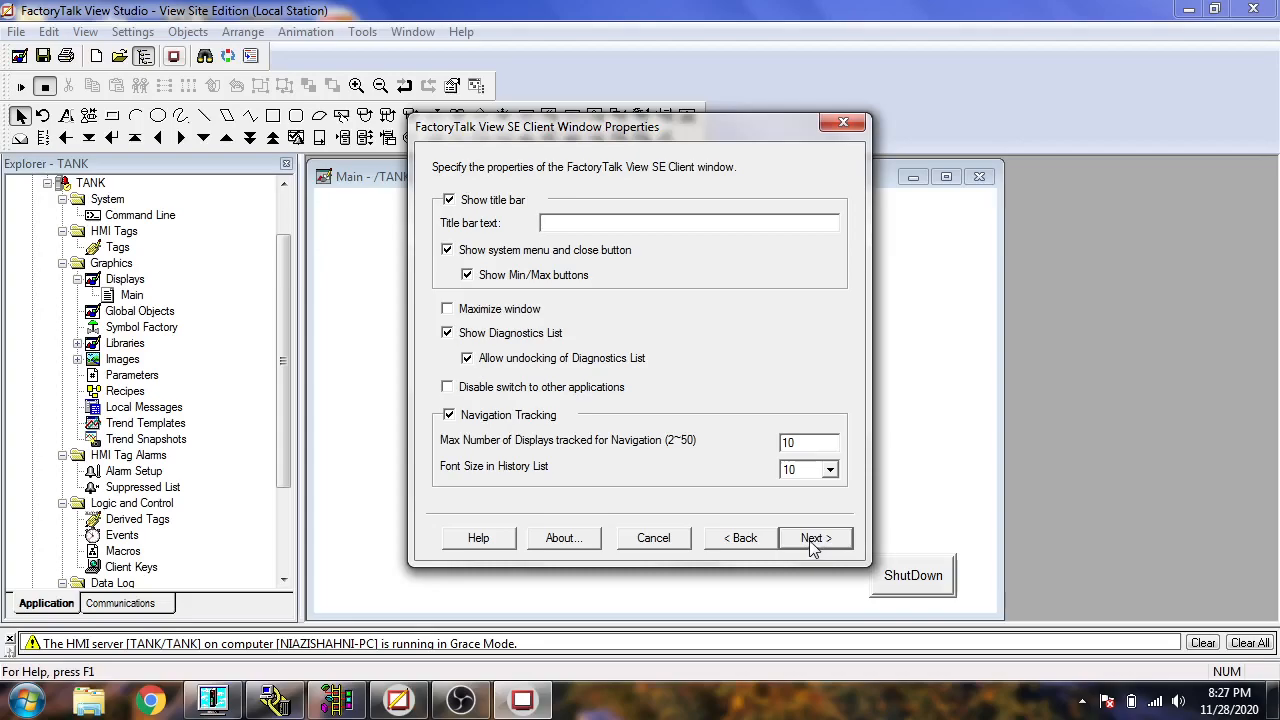
left_click(811, 541)
left_click(811, 541)
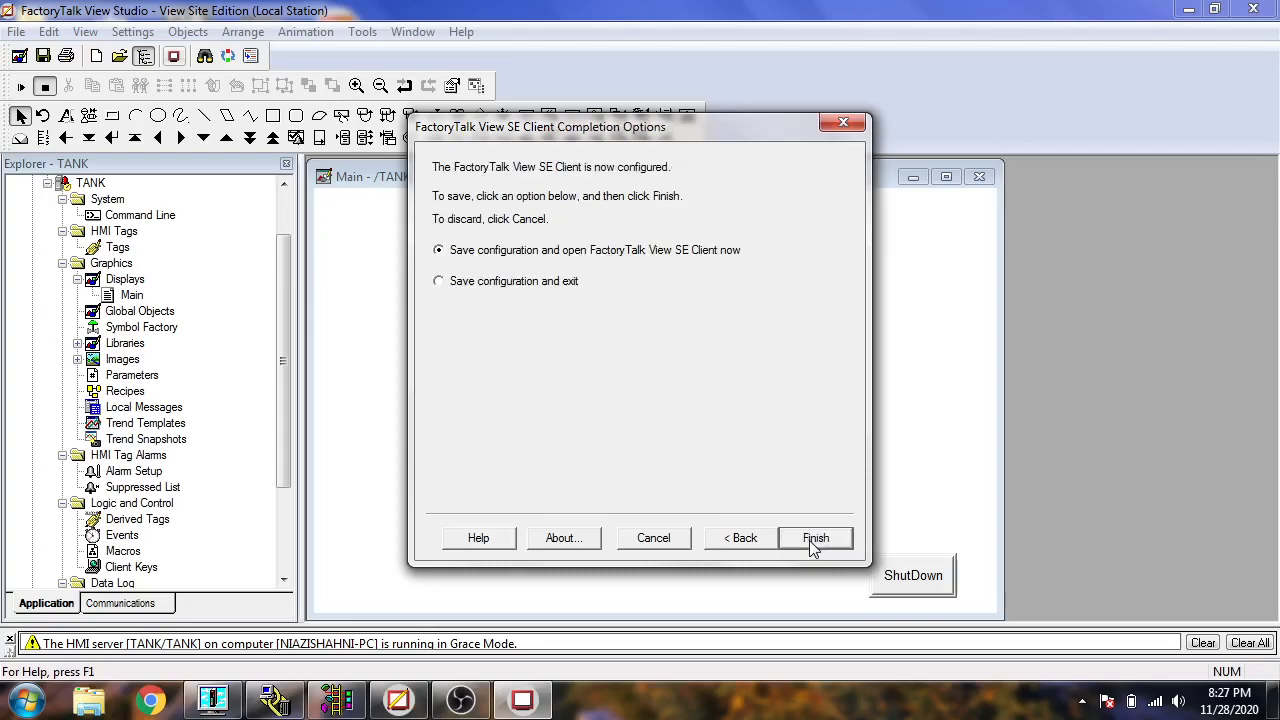
left_click(810, 540)
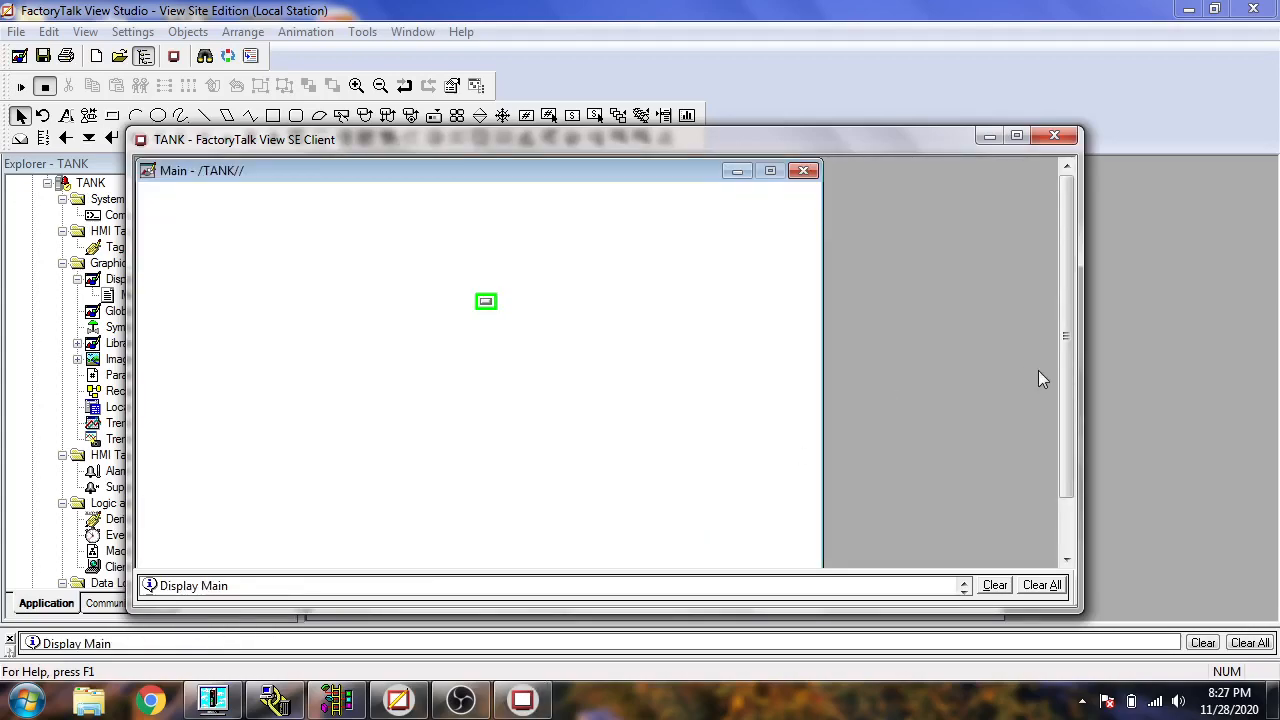
- Close the running TANK client and save the Main display
mouse_move(1066, 380)
left_mouse_down()
mouse_move(1063, 483)
mouse_move(1063, 364)
left_mouse_up()
left_click(1056, 137)
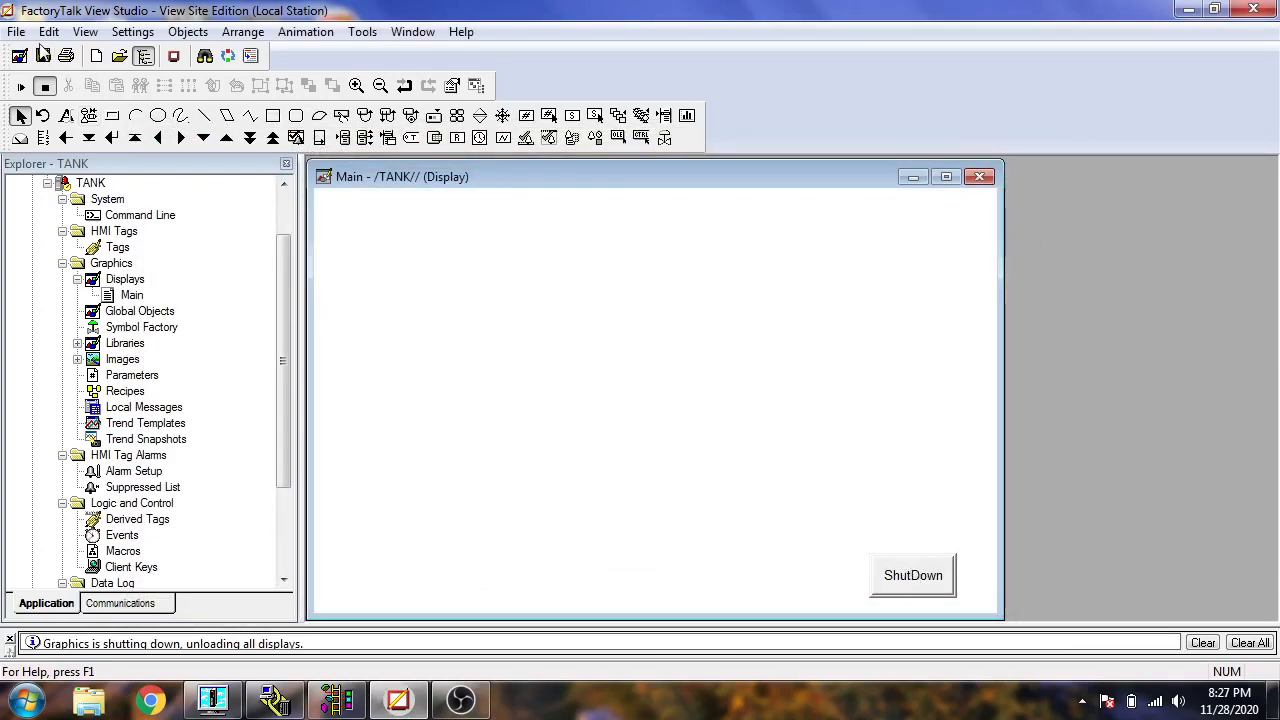
left_click(43, 56)
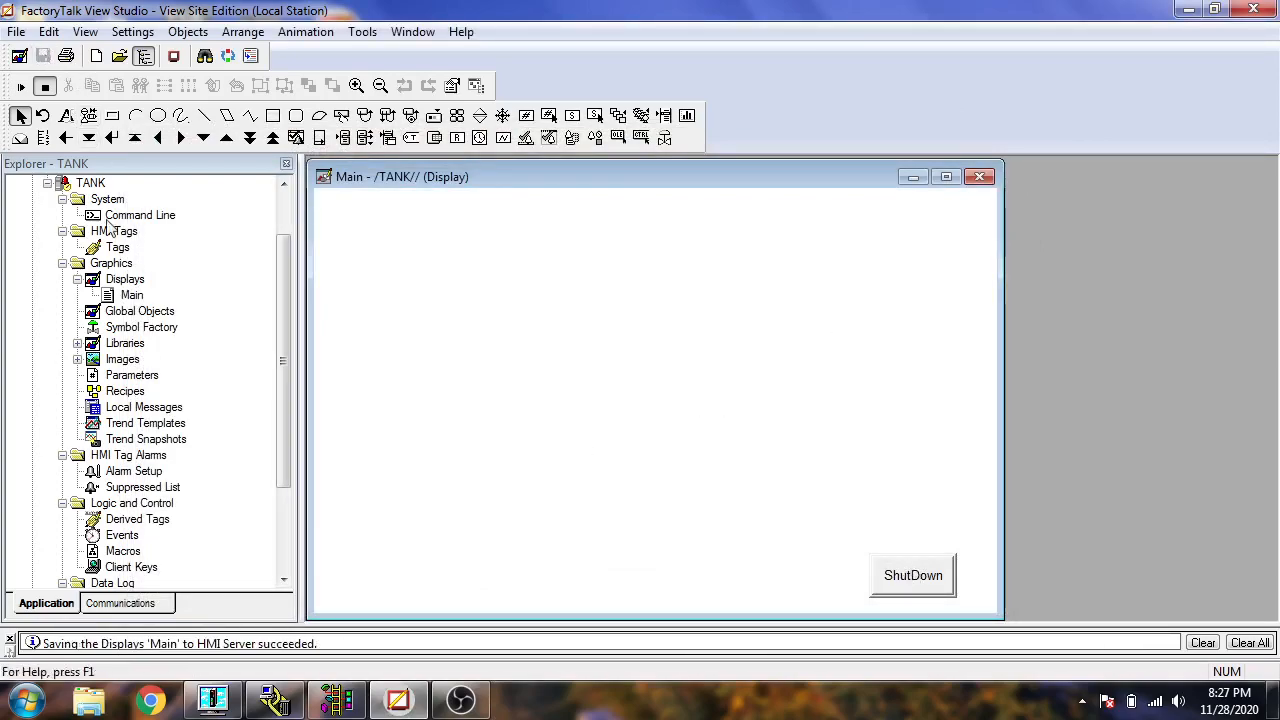
- Run the TANK.cli client configuration and test the ShutDown button on the running Main display
left_click(173, 56)
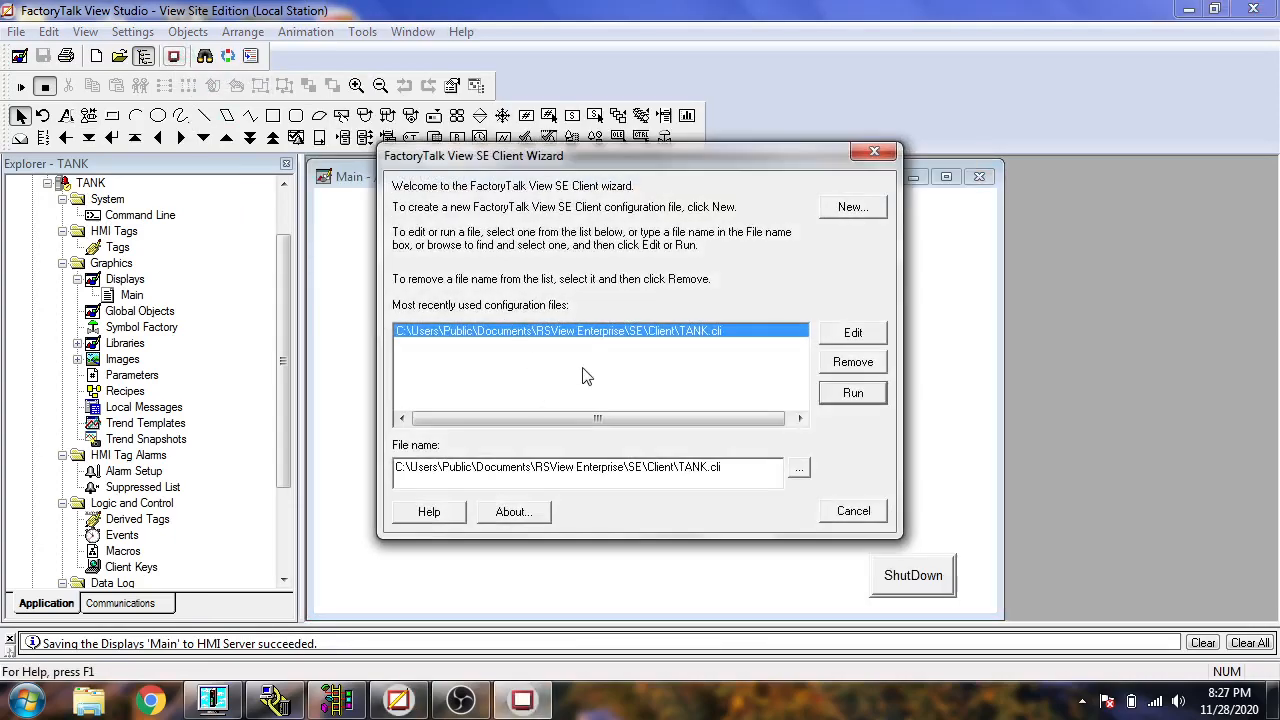
left_click(849, 394)
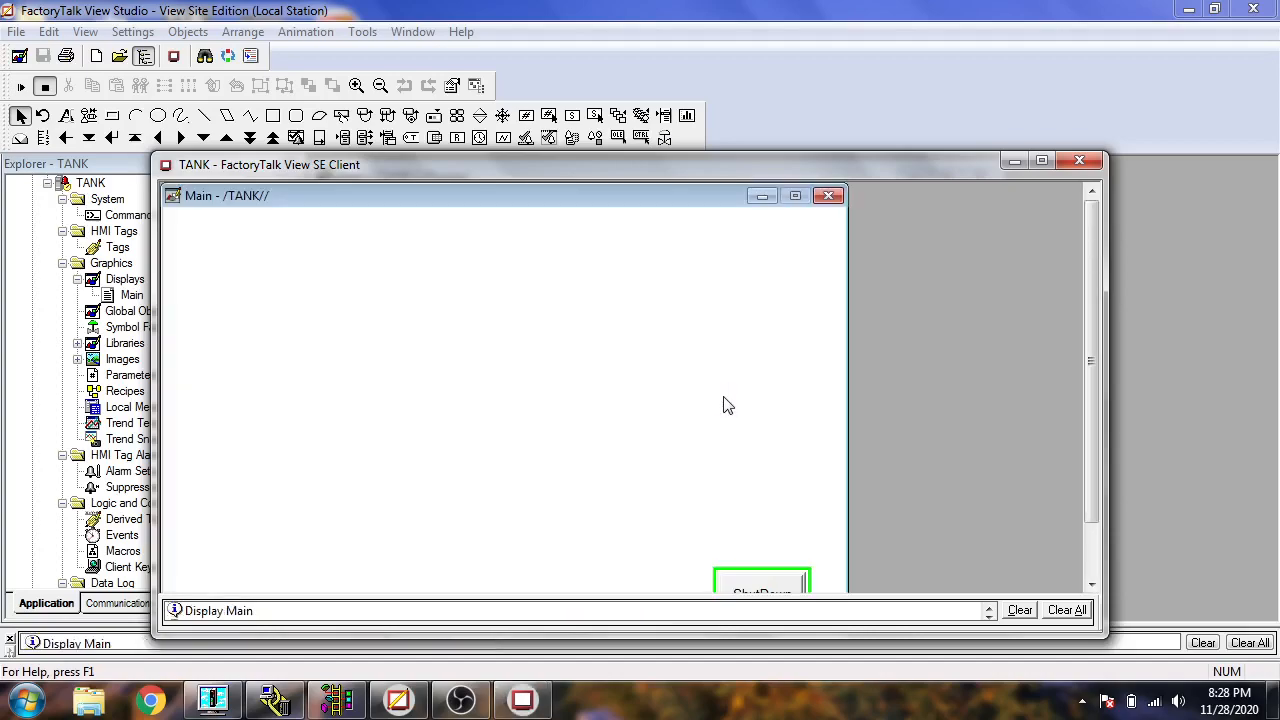
left_click_drag(1090, 285, 1094, 345)
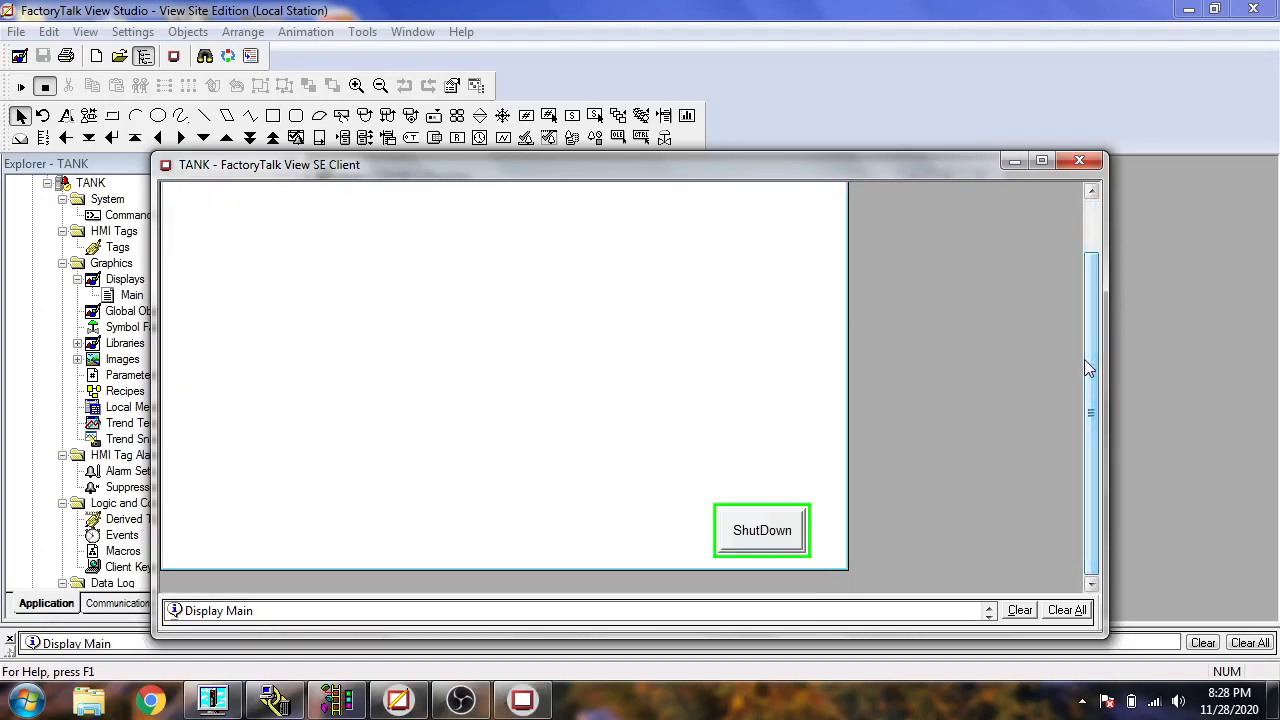
left_click(766, 531)
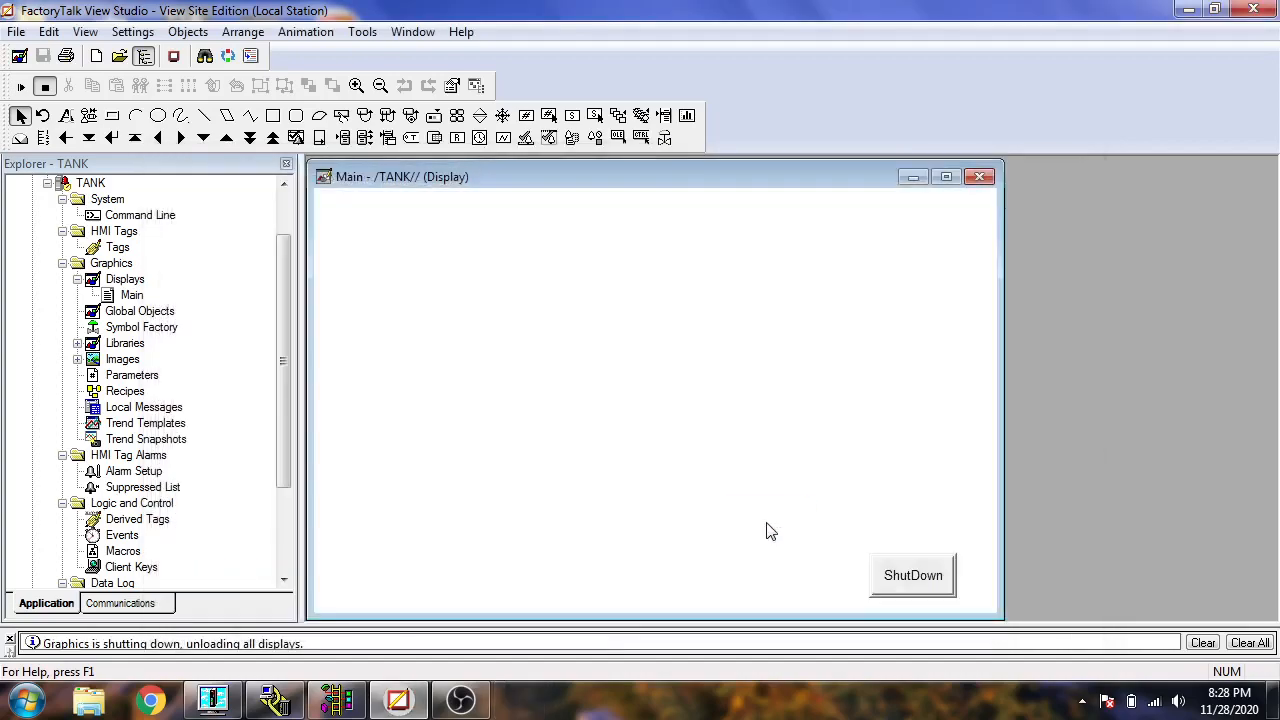
- Review the ShutDown button's press action and browse the available commands, keeping the existing command
right_click(904, 589)
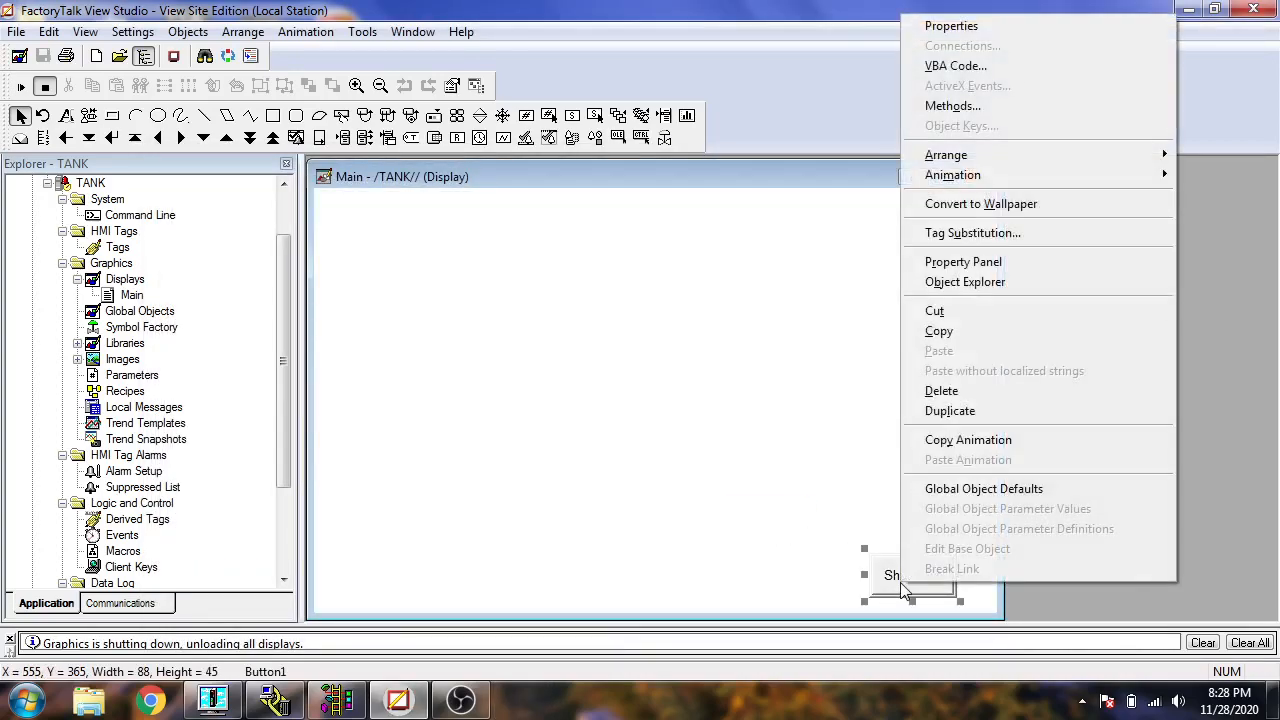
left_click(968, 27)
left_click(502, 119)
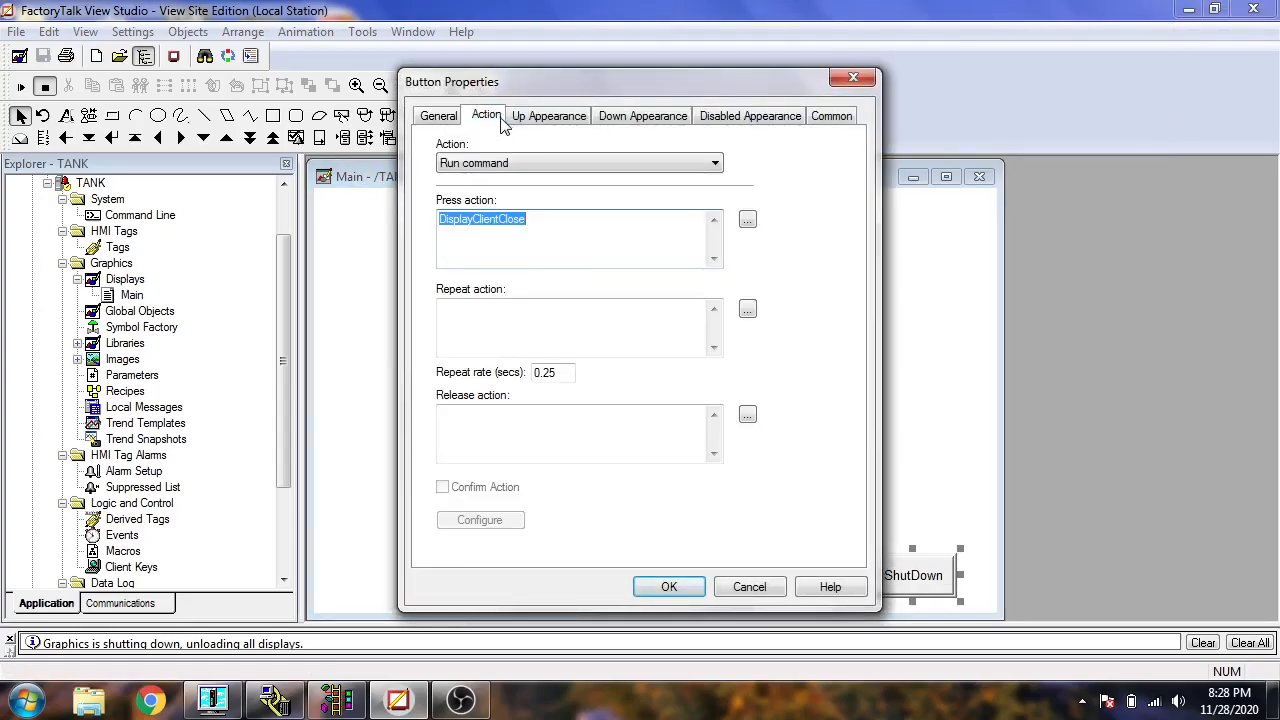
left_click(748, 220)
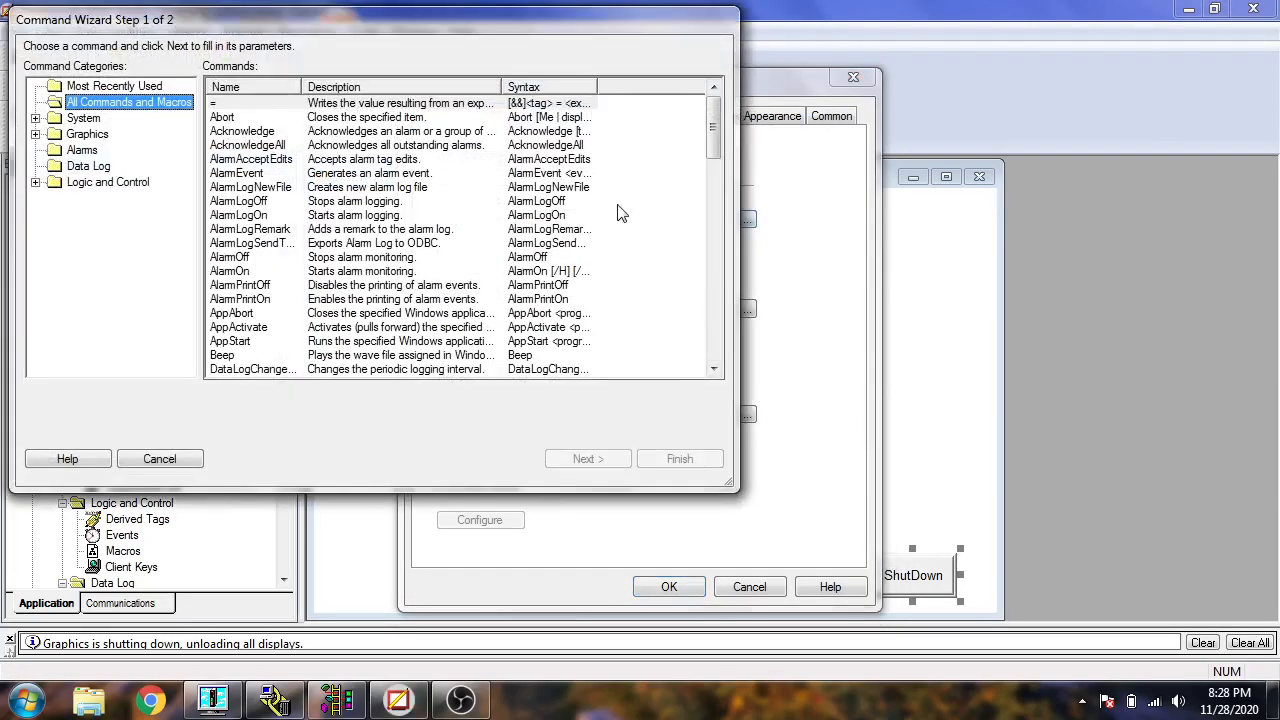
left_click_drag(713, 125, 711, 360)
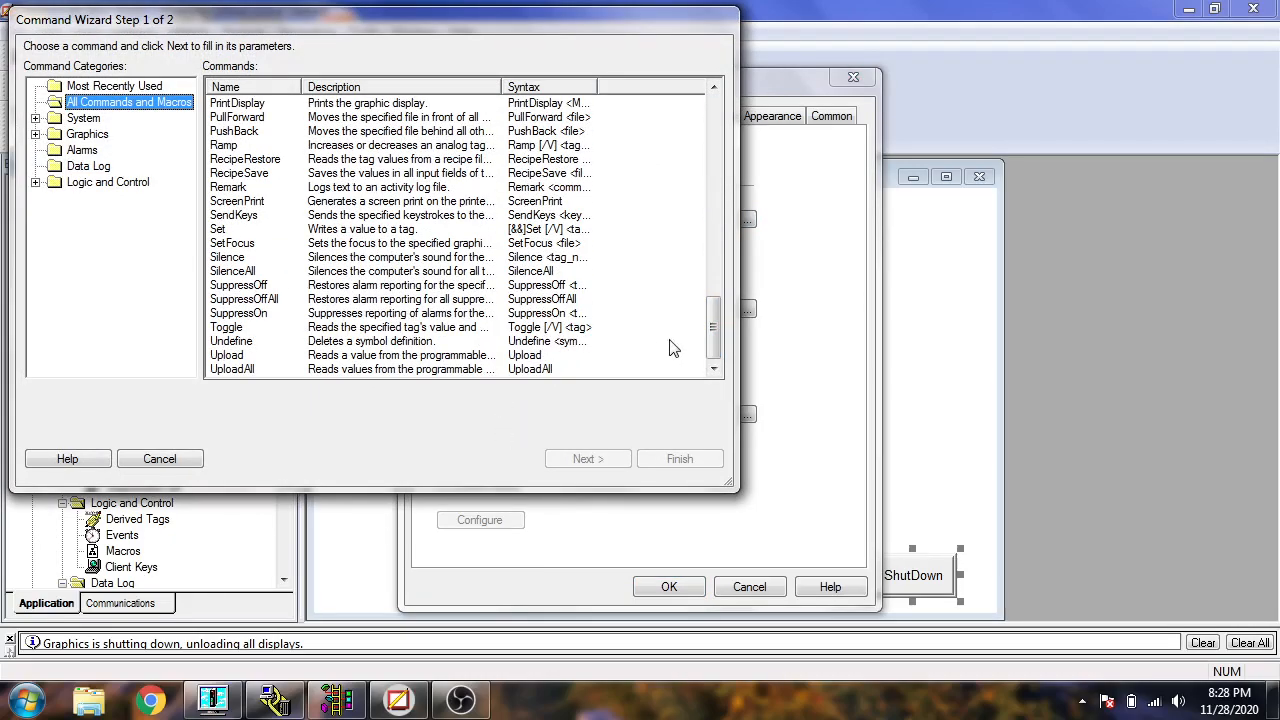
left_click_drag(713, 328, 714, 197)
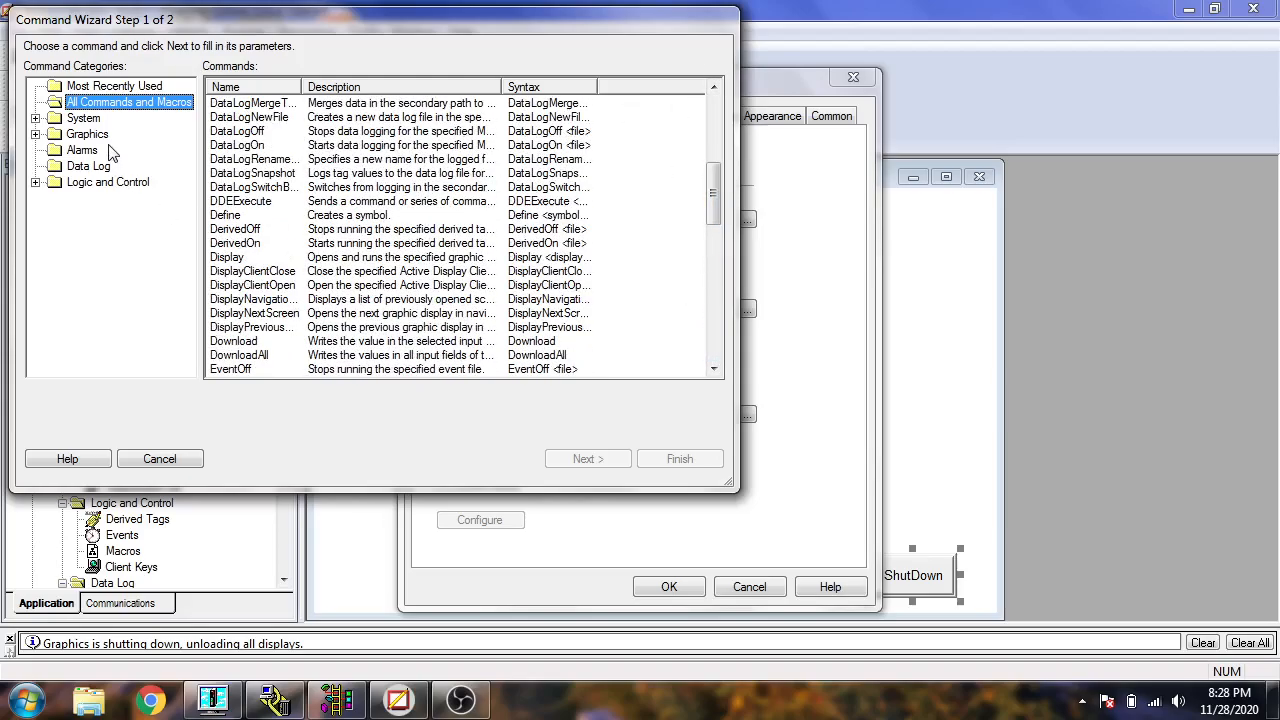
left_click(180, 463)
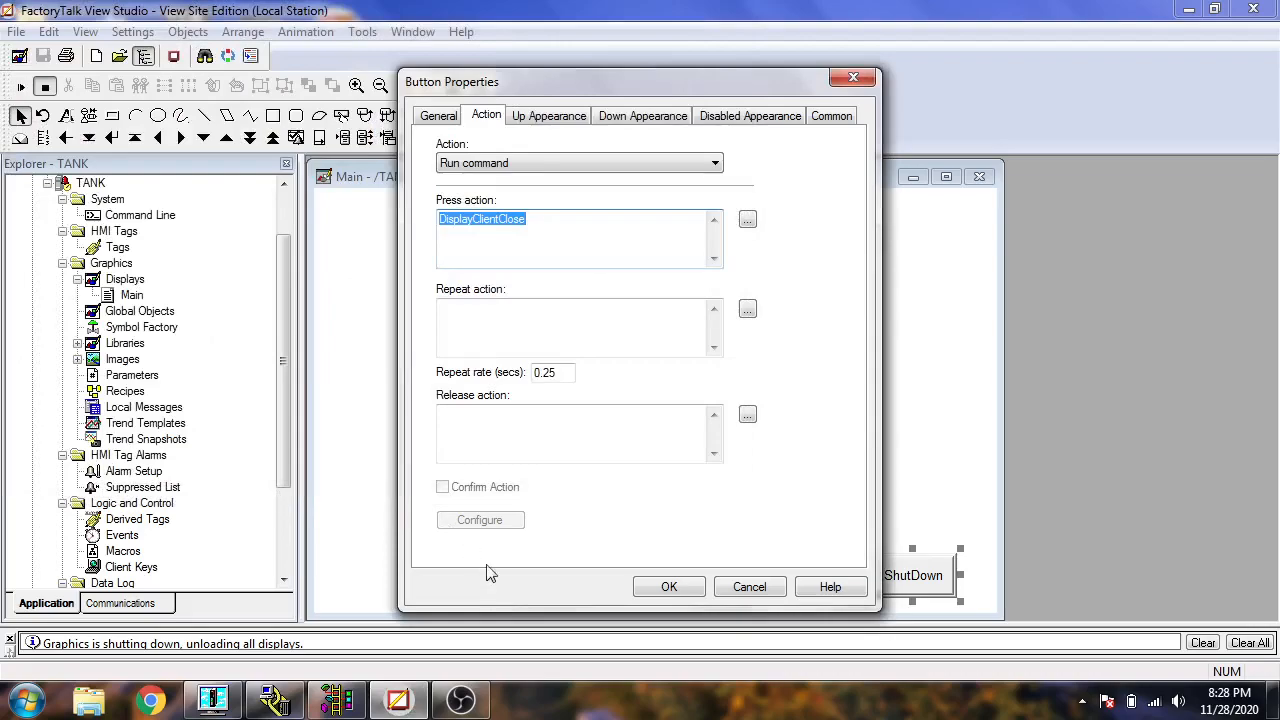
left_click(666, 587)
left_click(621, 487)
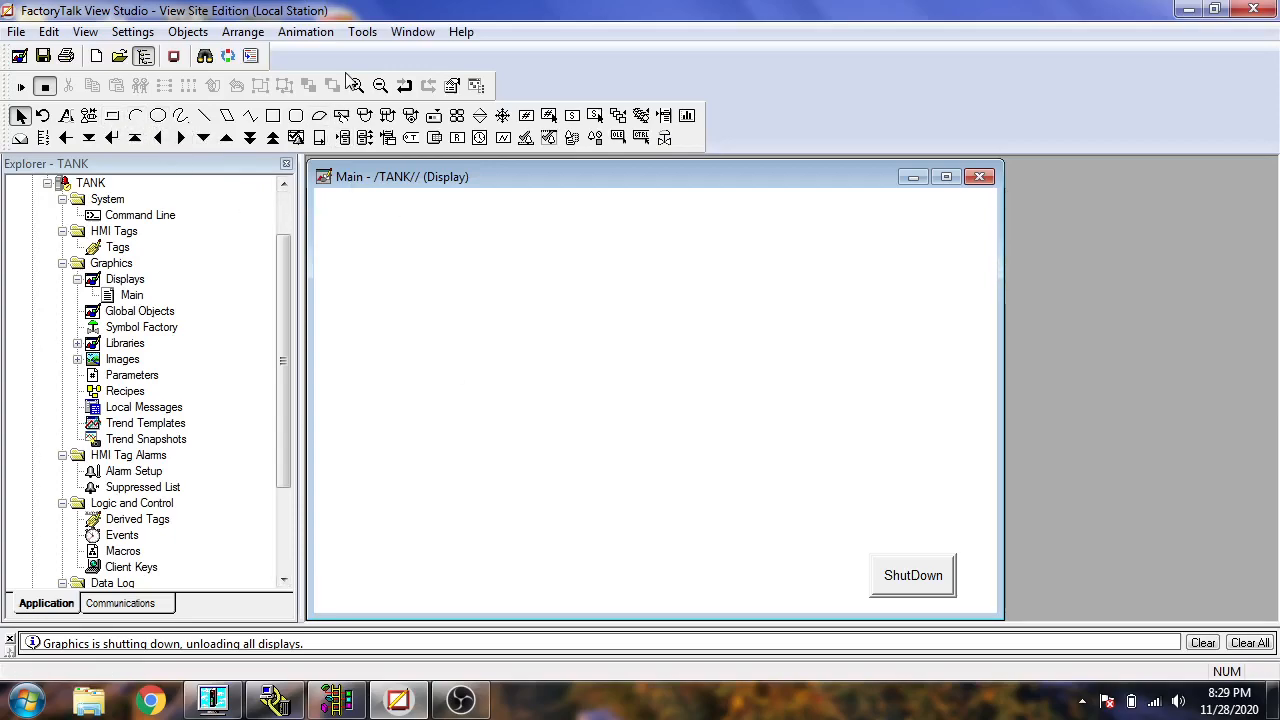
- Draw a latched push button about 107 wide and 81 high in the upper-left area of the Main display
left_click(192, 33)
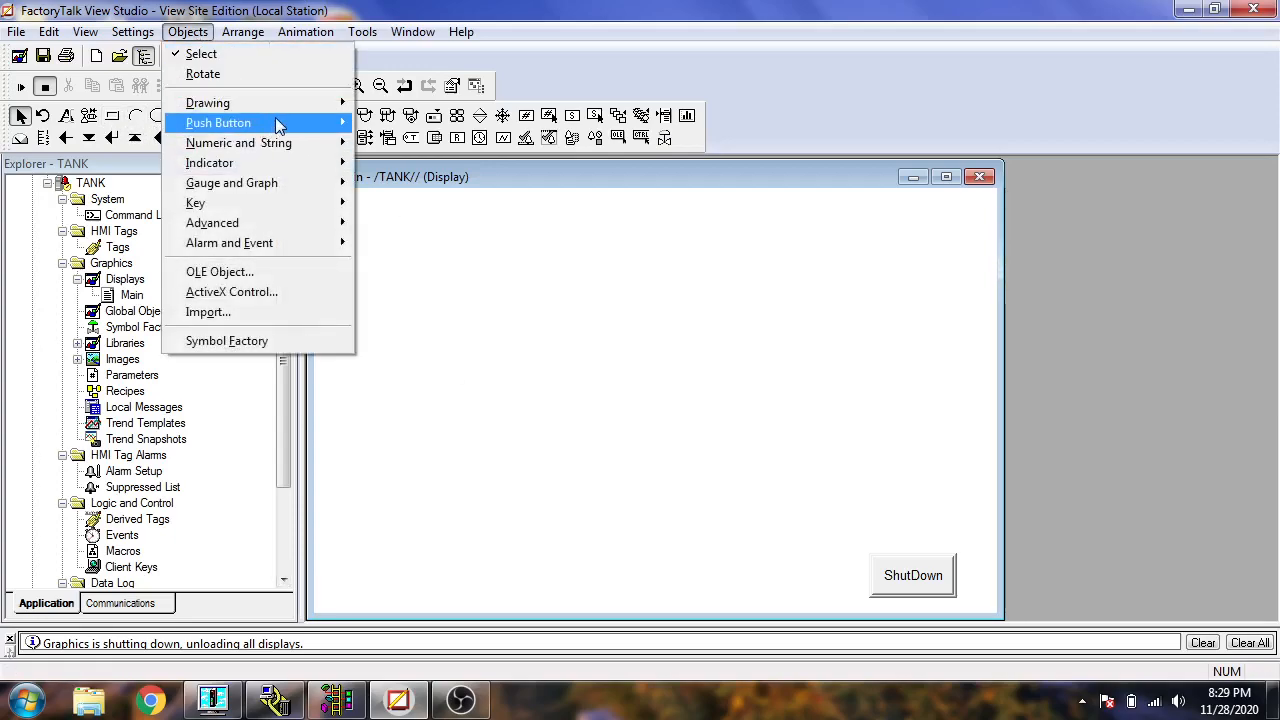
mouse_move(289, 123)
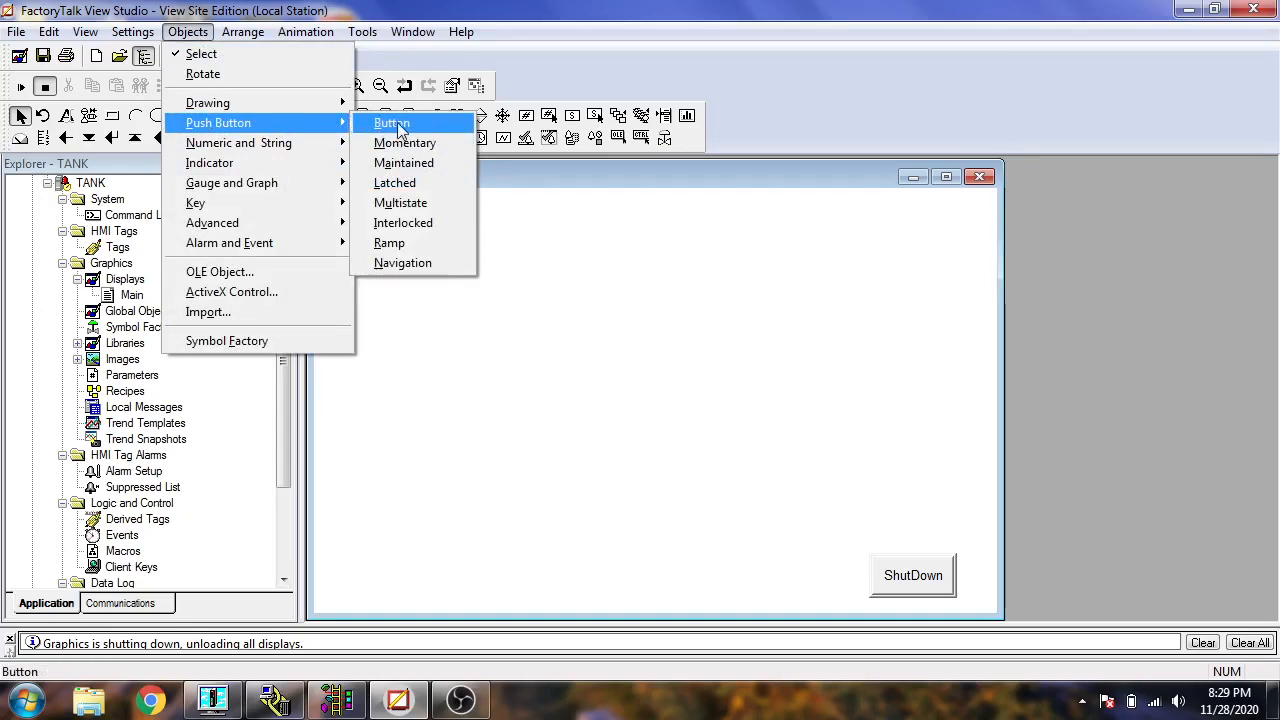
left_click(428, 182)
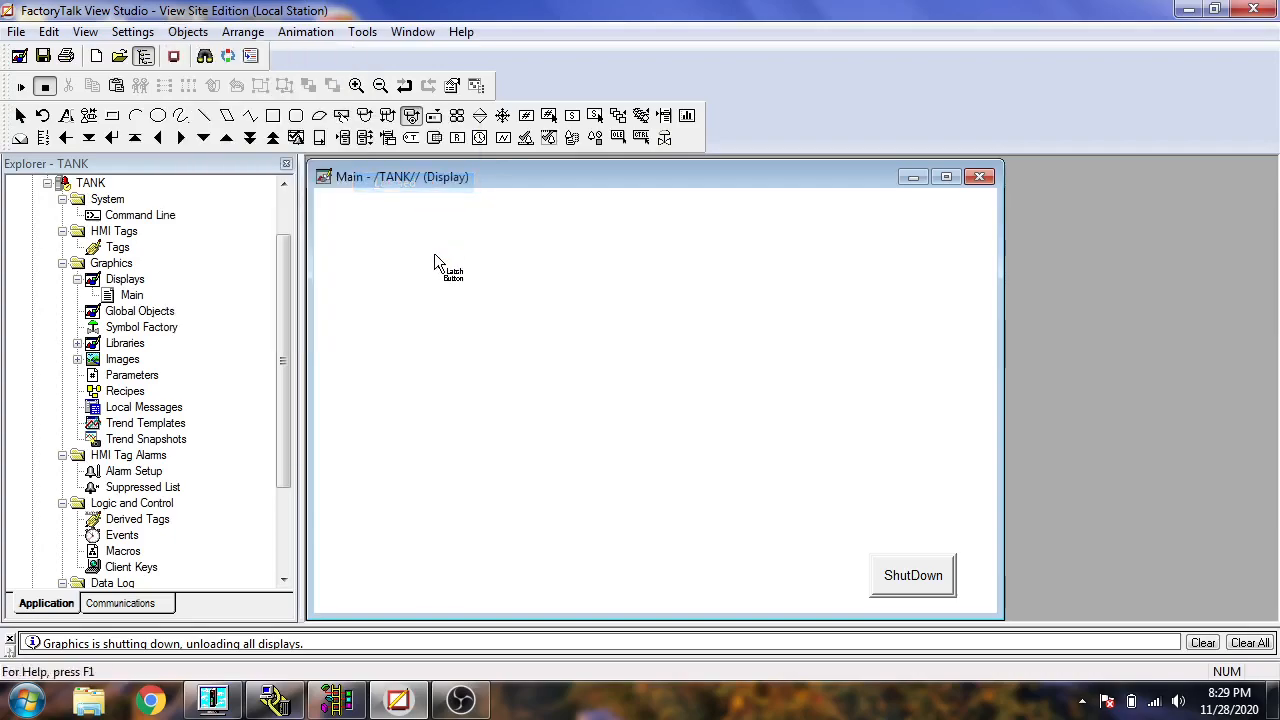
left_click_drag(357, 231, 464, 312)
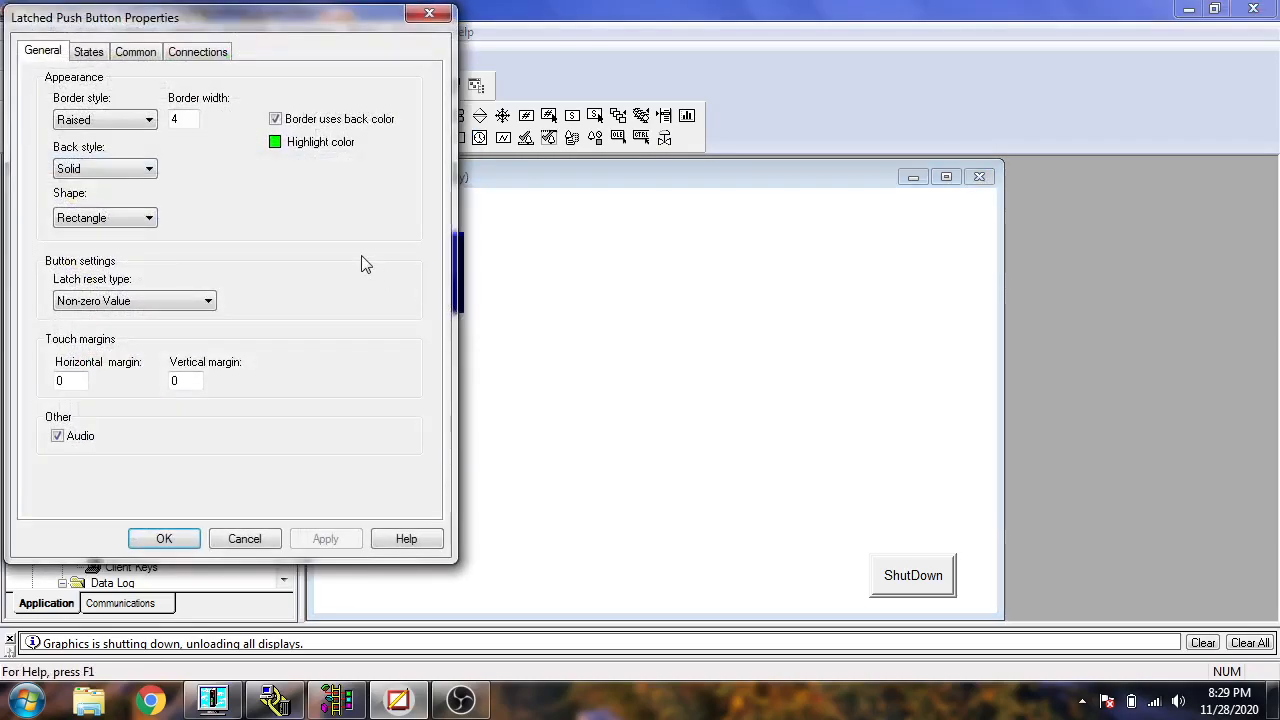
- Look through the latched push button's general, state and common properties
left_click(89, 52)
left_click(86, 112)
left_click(84, 100)
left_click(57, 56)
left_click(90, 54)
left_click(133, 56)
left_click(97, 57)
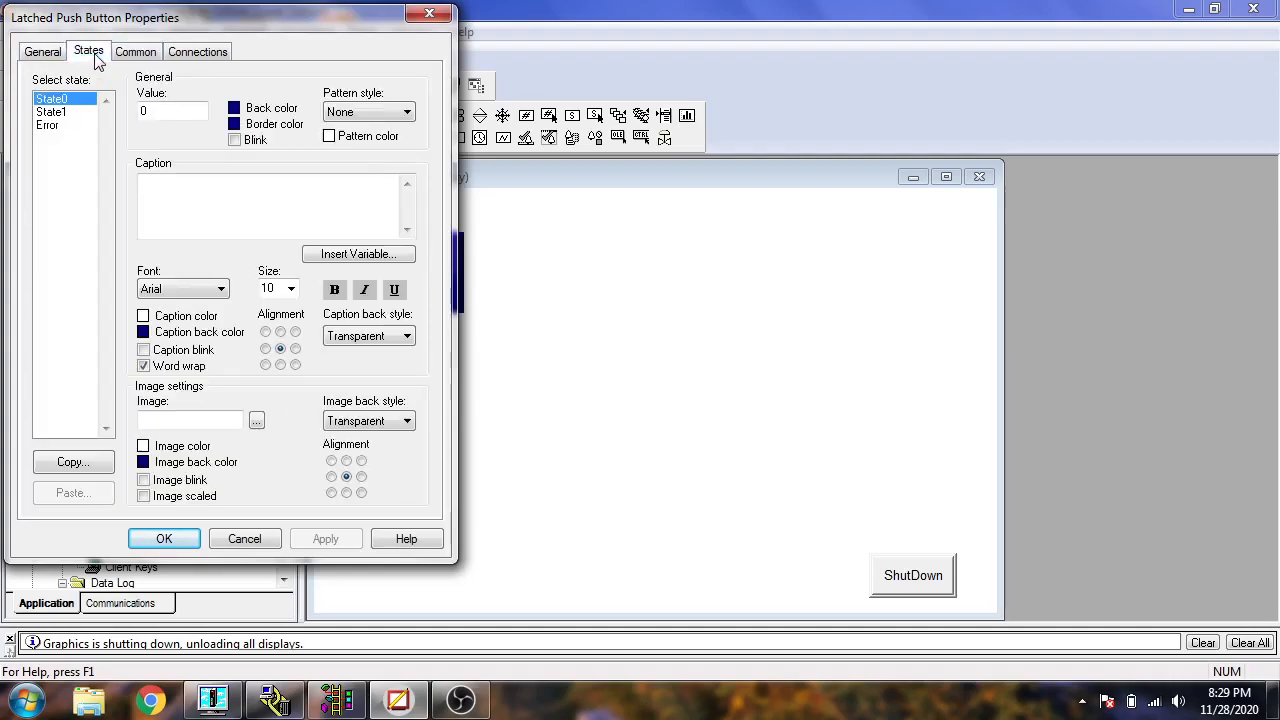
left_click(63, 57)
- Set the latched push button's captions to AUTO for State0 and MANUAL for State1
left_click(93, 58)
left_click(160, 182)
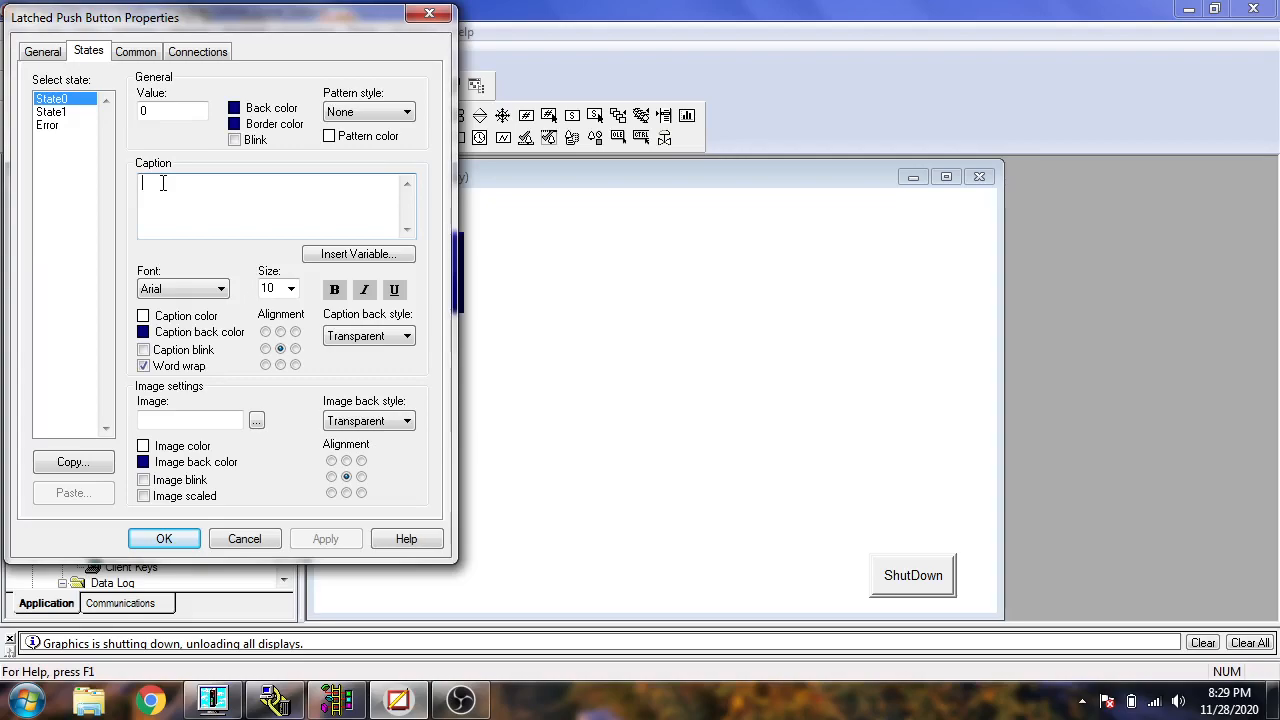
type("AUTO")
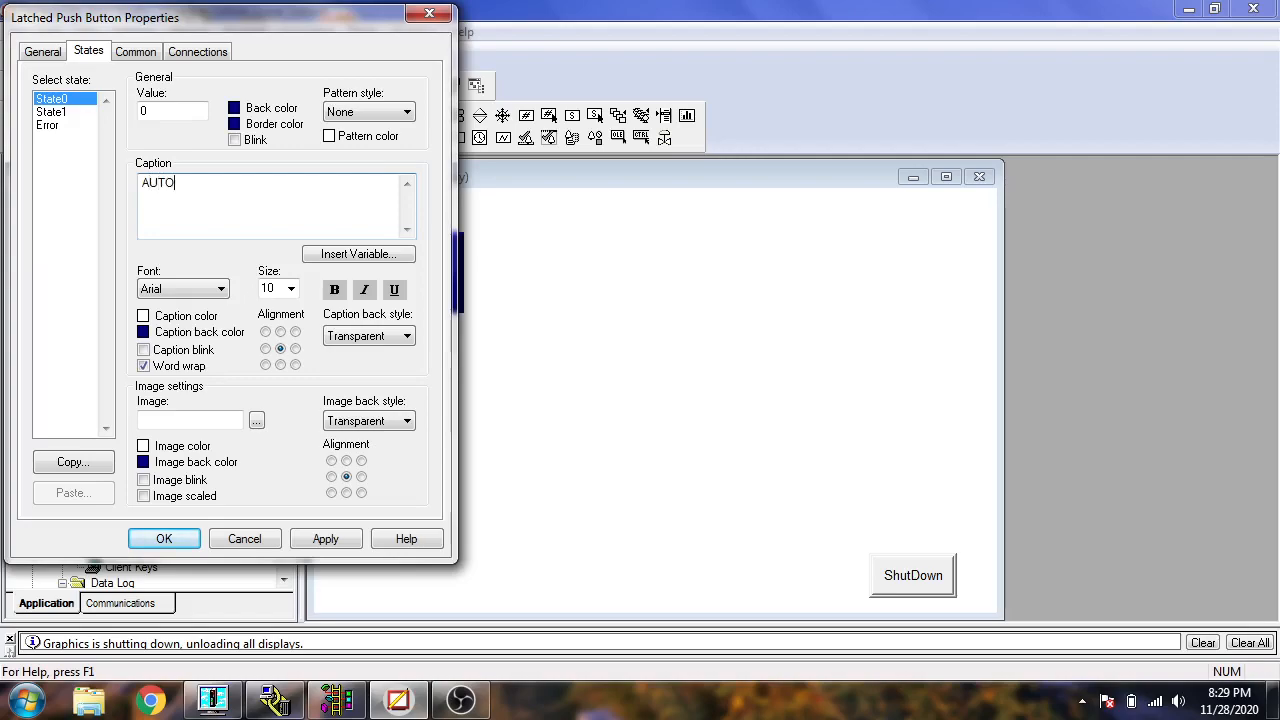
left_click(60, 111)
left_click(168, 182)
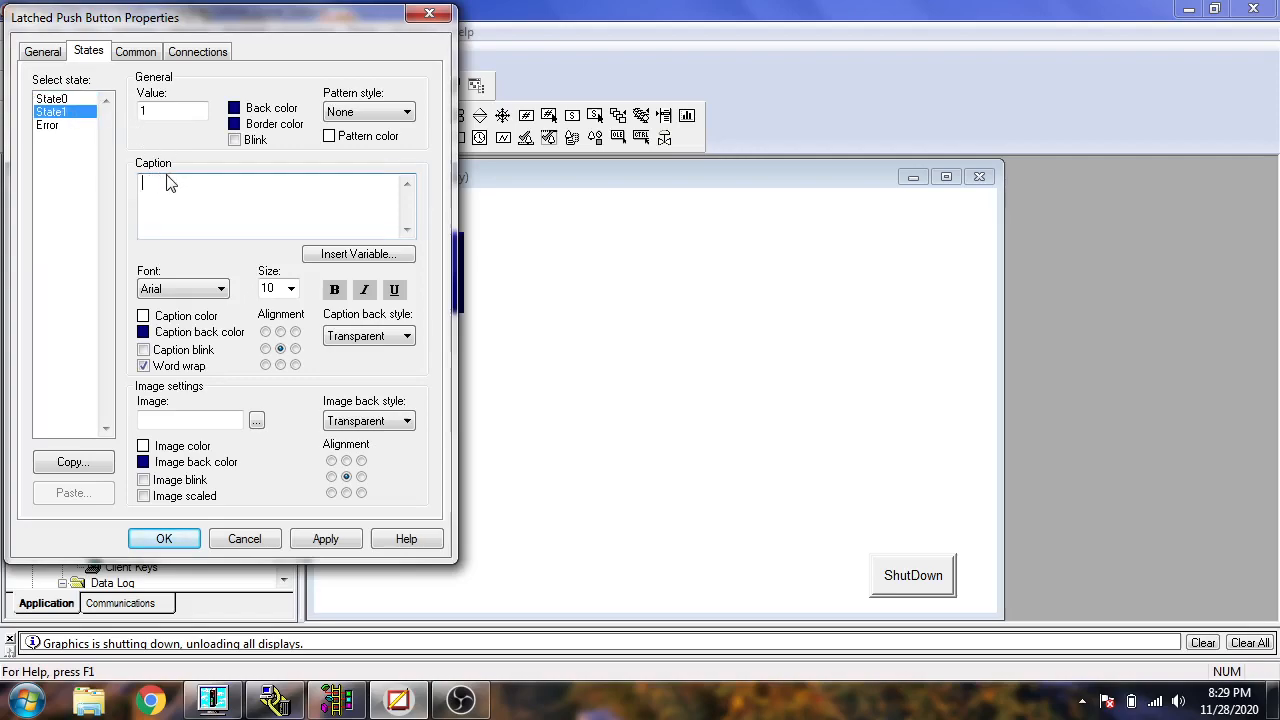
type("MANUAL")
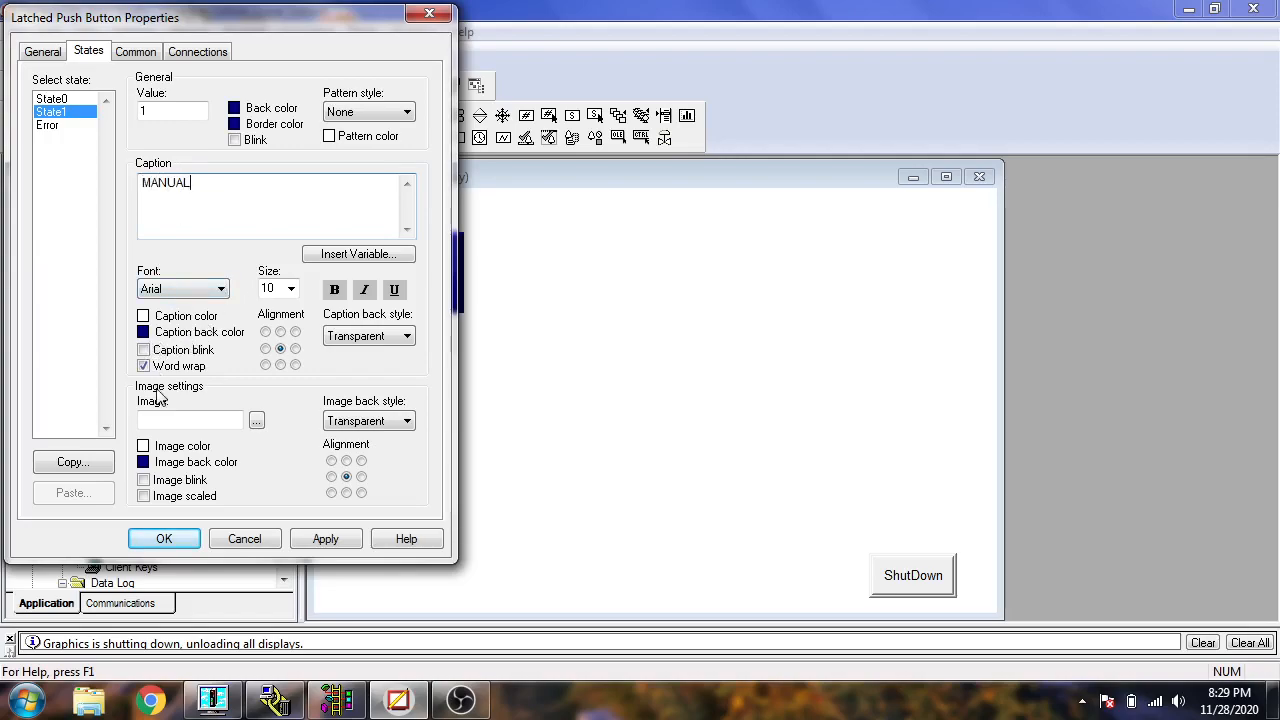
- Set the caption back color of State1 to white and apply the change
left_click(143, 334)
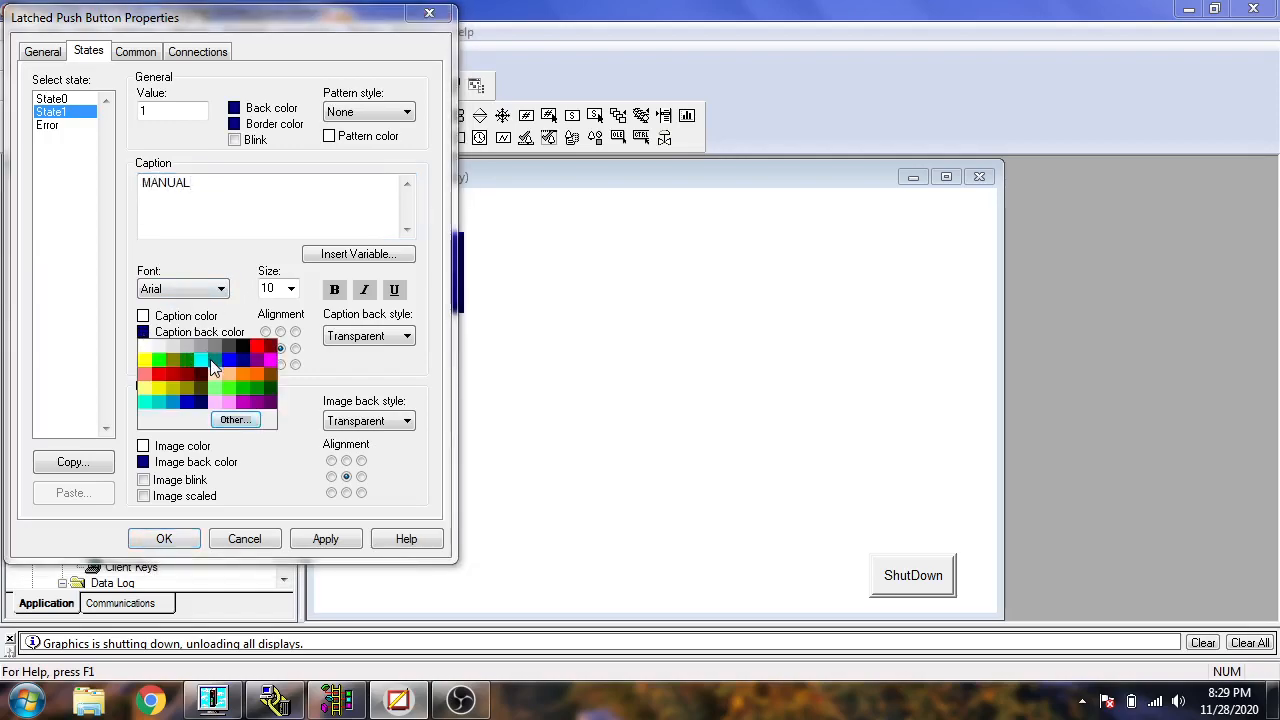
left_click(147, 348)
left_click(326, 539)
- Connect the latched push button's Value to the MANUAL tag, then apply and accept its properties
left_click(62, 55)
left_click(97, 54)
left_click(127, 55)
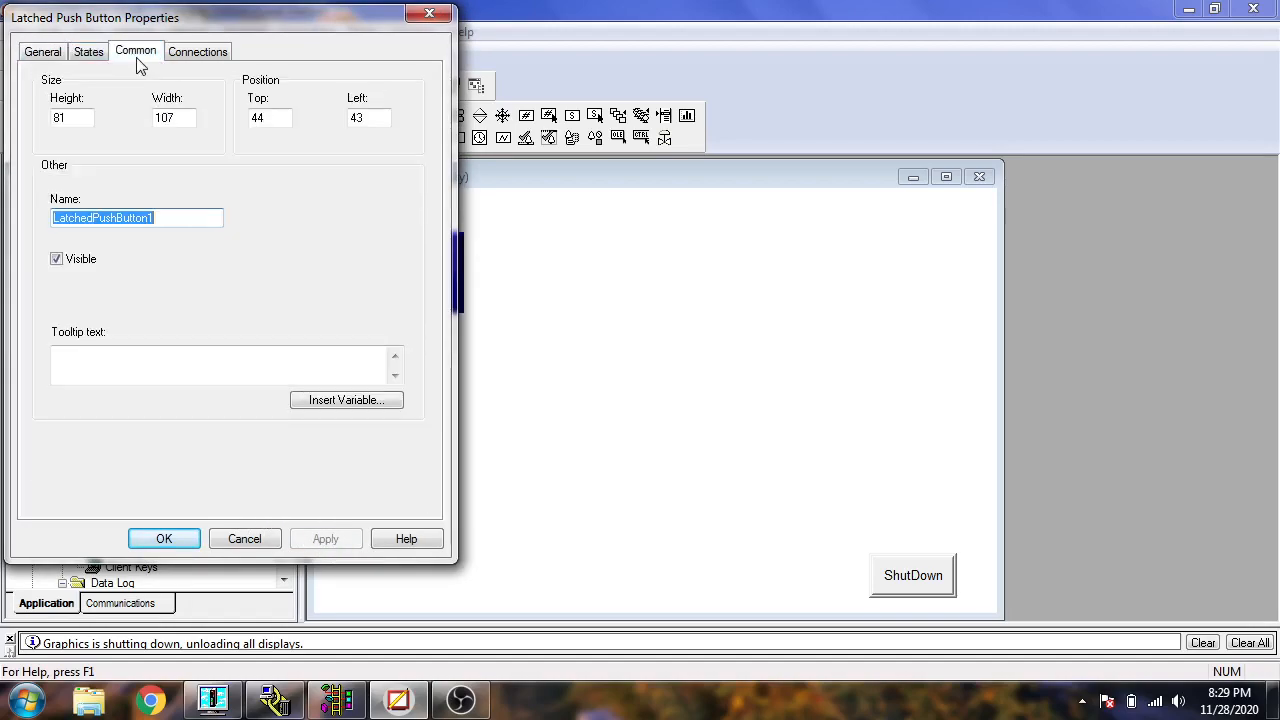
left_click(192, 55)
left_click(378, 89)
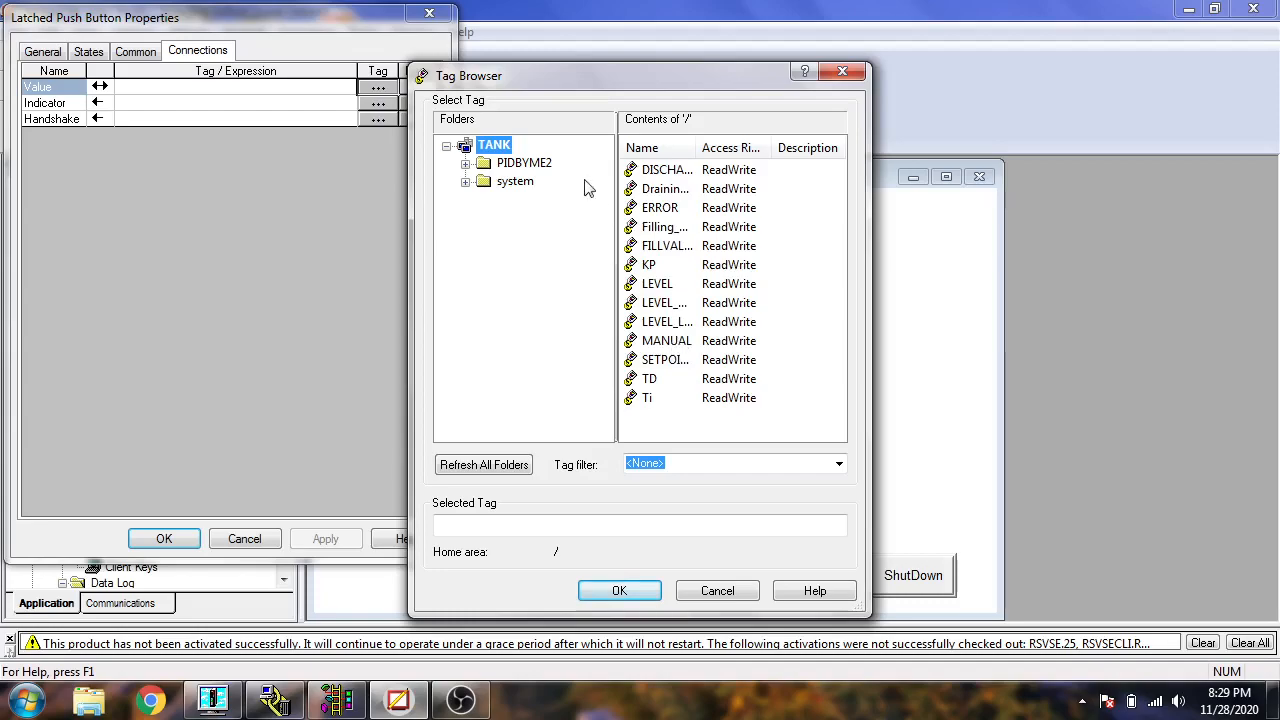
left_click(668, 340)
left_click(615, 590)
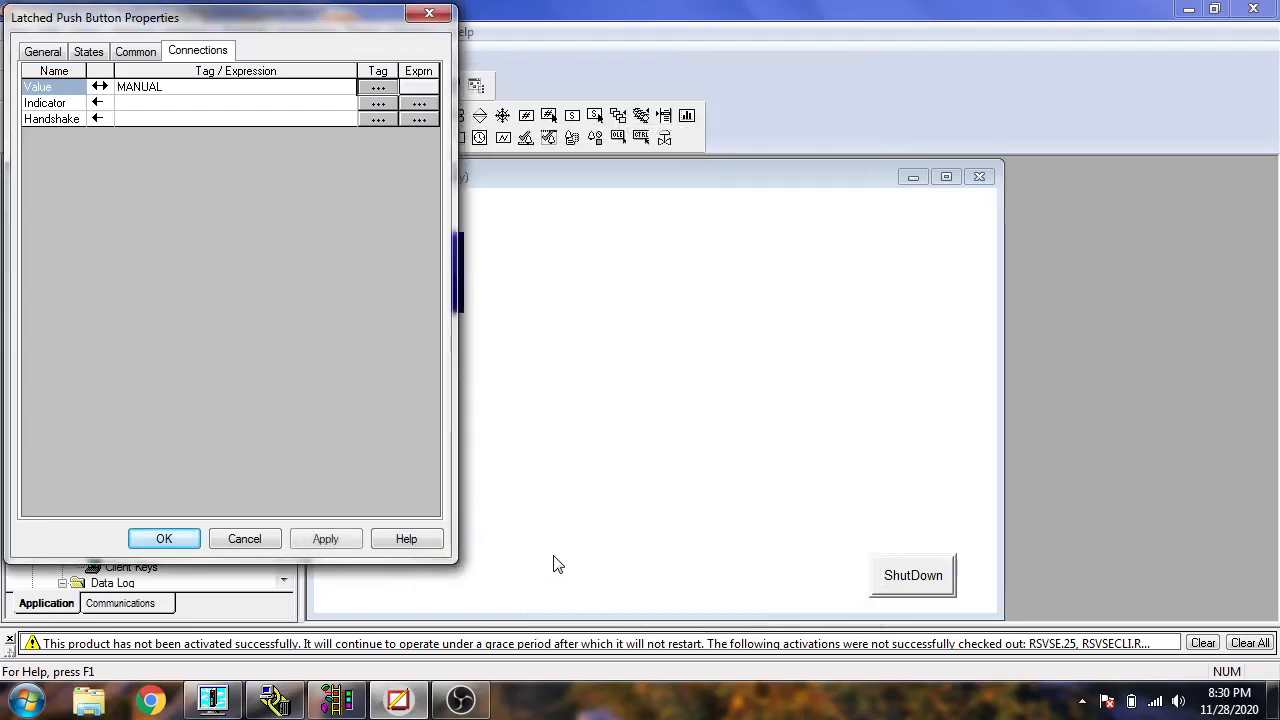
left_click(350, 539)
left_click(164, 539)
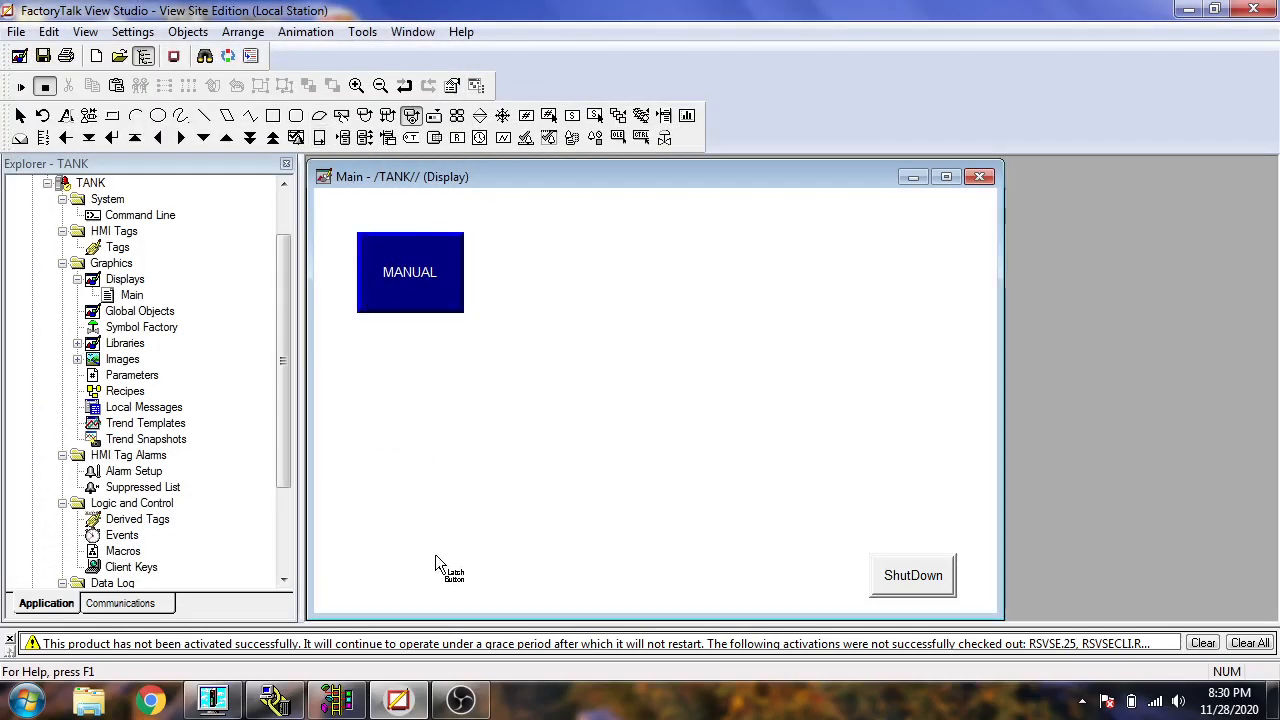
- Check the MANUAL bit B3:0 in the PID BAKUP ladder in RSLogix 500 and return to FactoryTalk View Studio
left_click(336, 700)
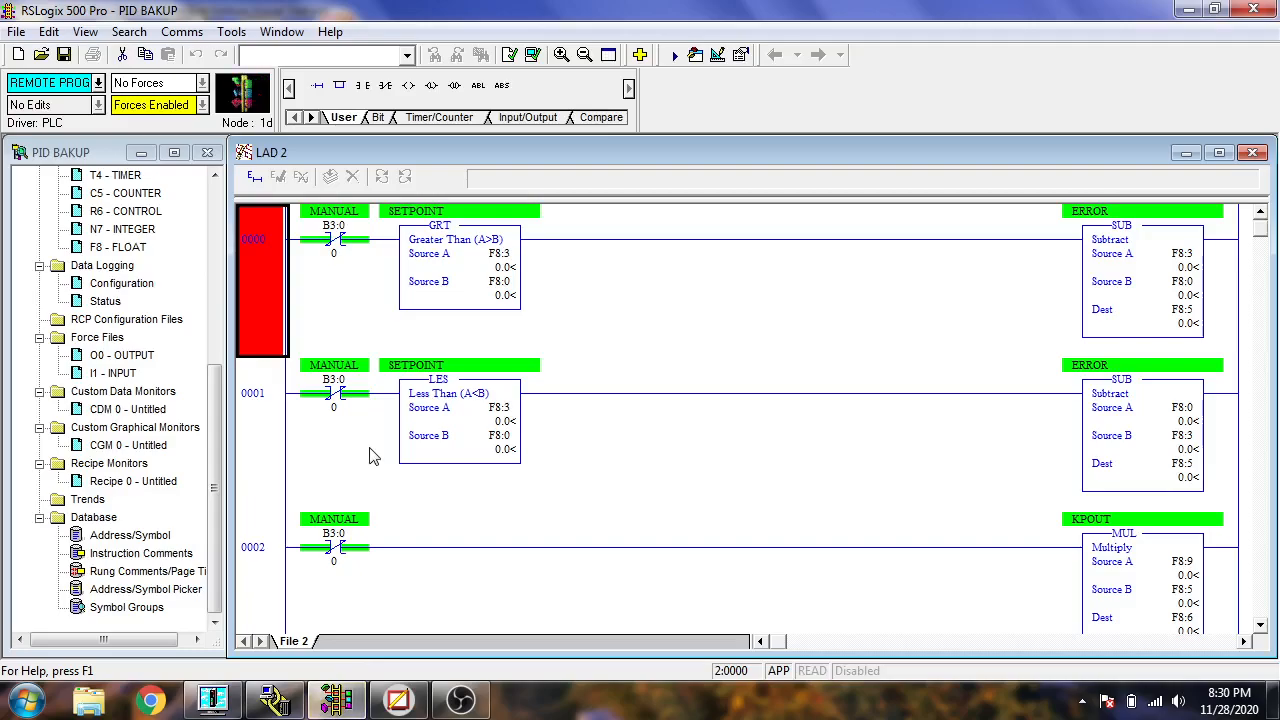
left_click(342, 248)
left_click(336, 700)
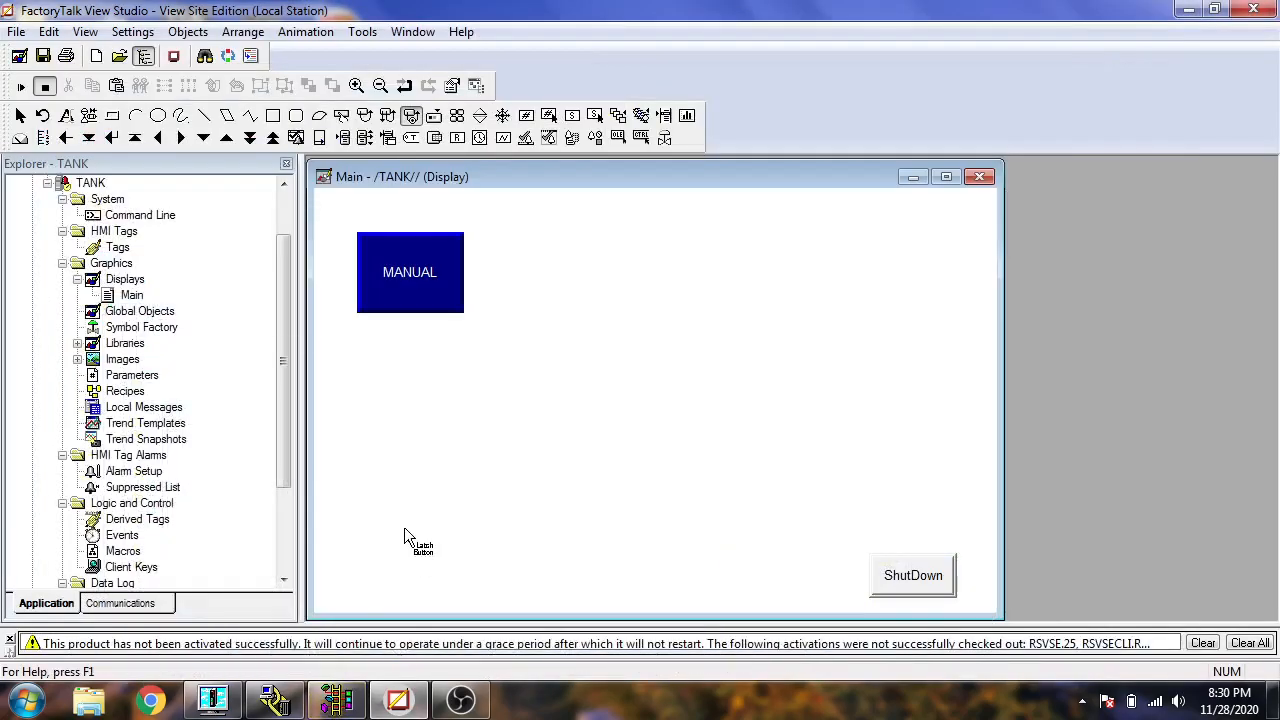
- Run the TANK.cli client configuration to check the Main display and close the client
left_click(173, 56)
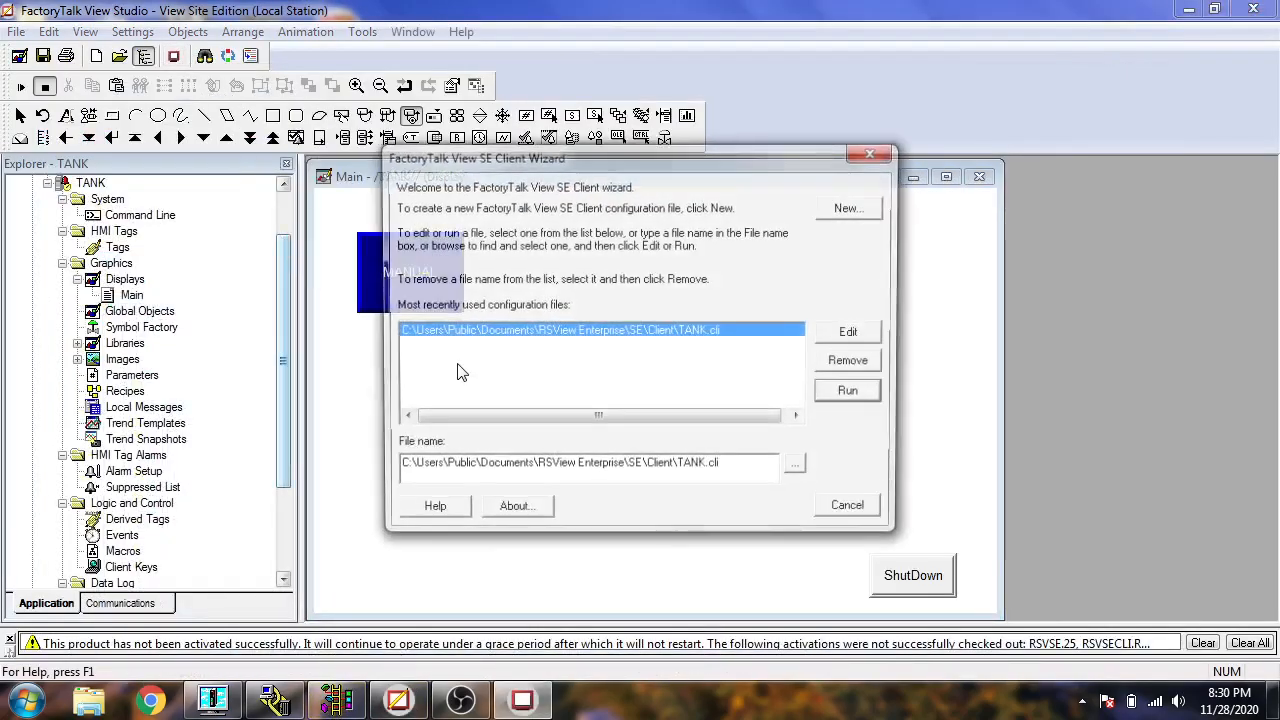
left_click(848, 390)
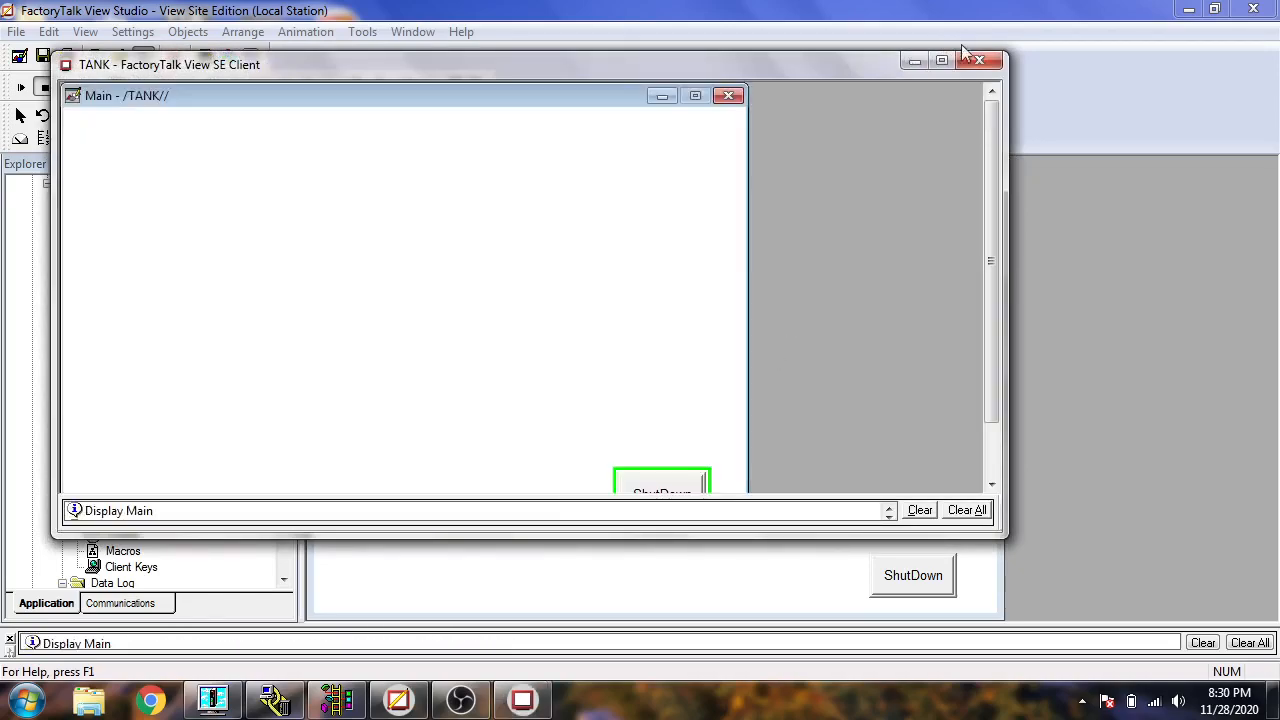
left_click(979, 61)
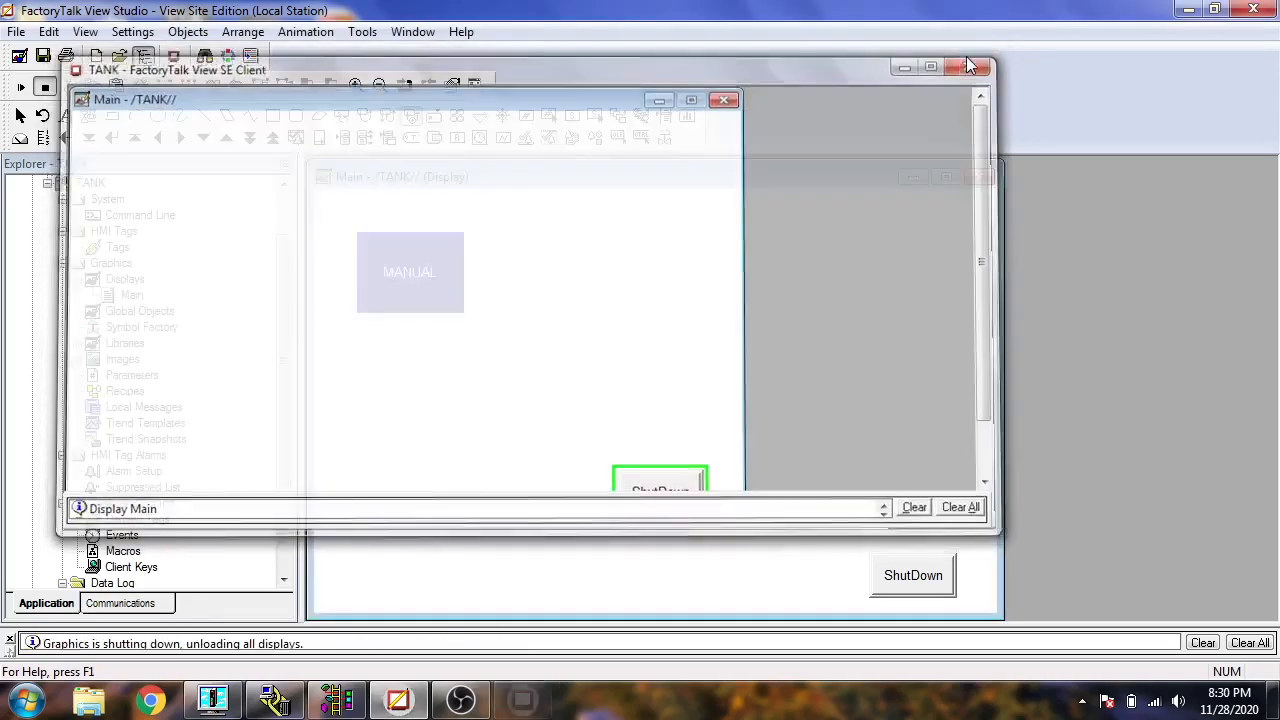
- Save the Main display, run the TANK.cli client to test the latched push button, and close the client
left_click(42, 55)
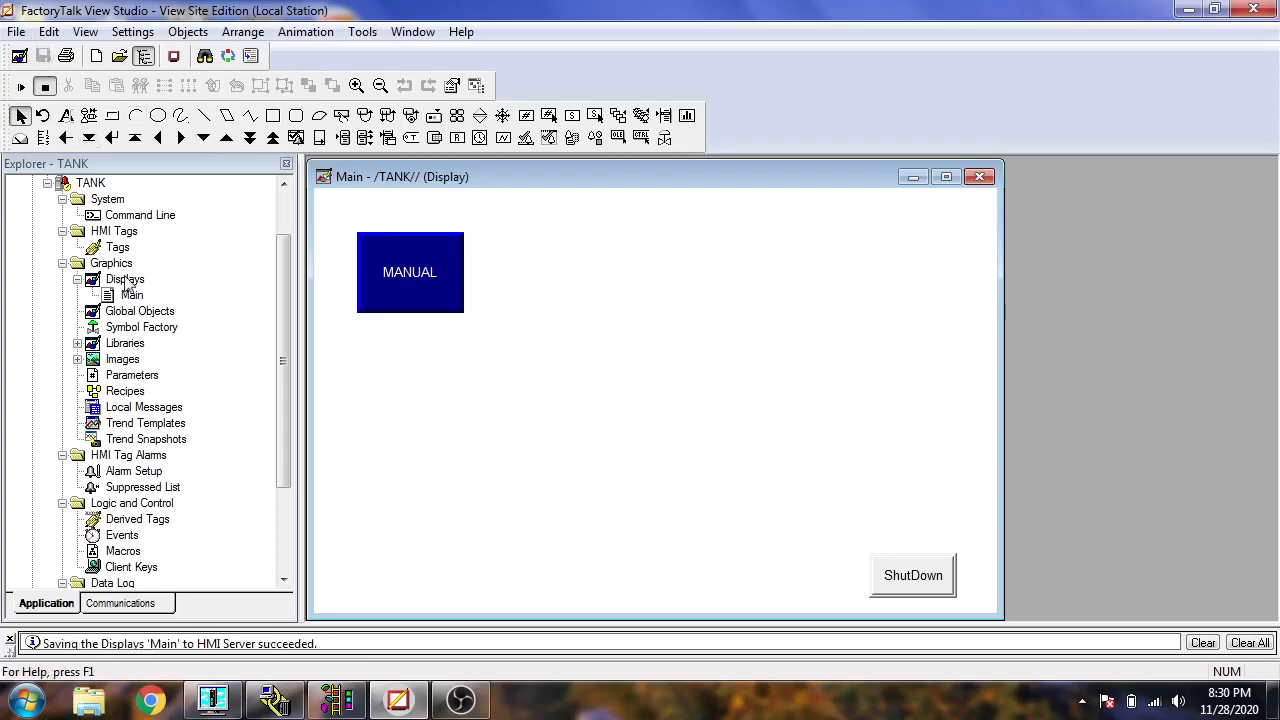
left_click(173, 56)
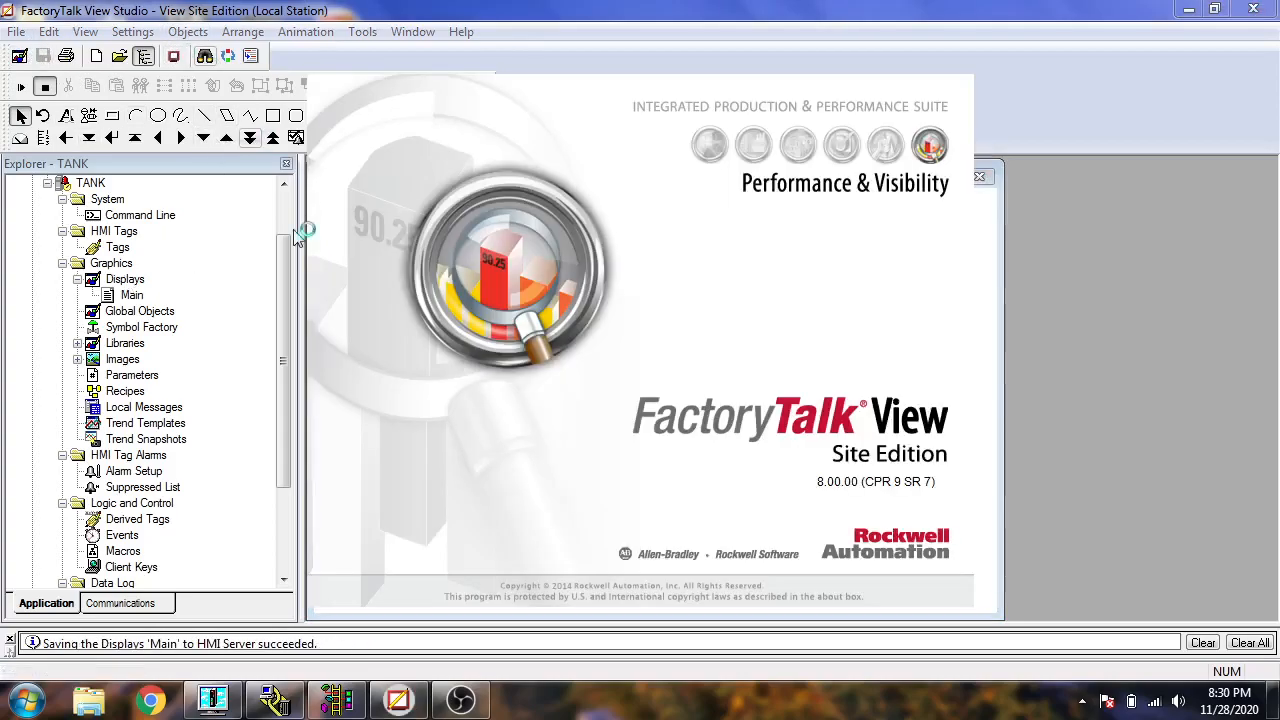
left_click(853, 393)
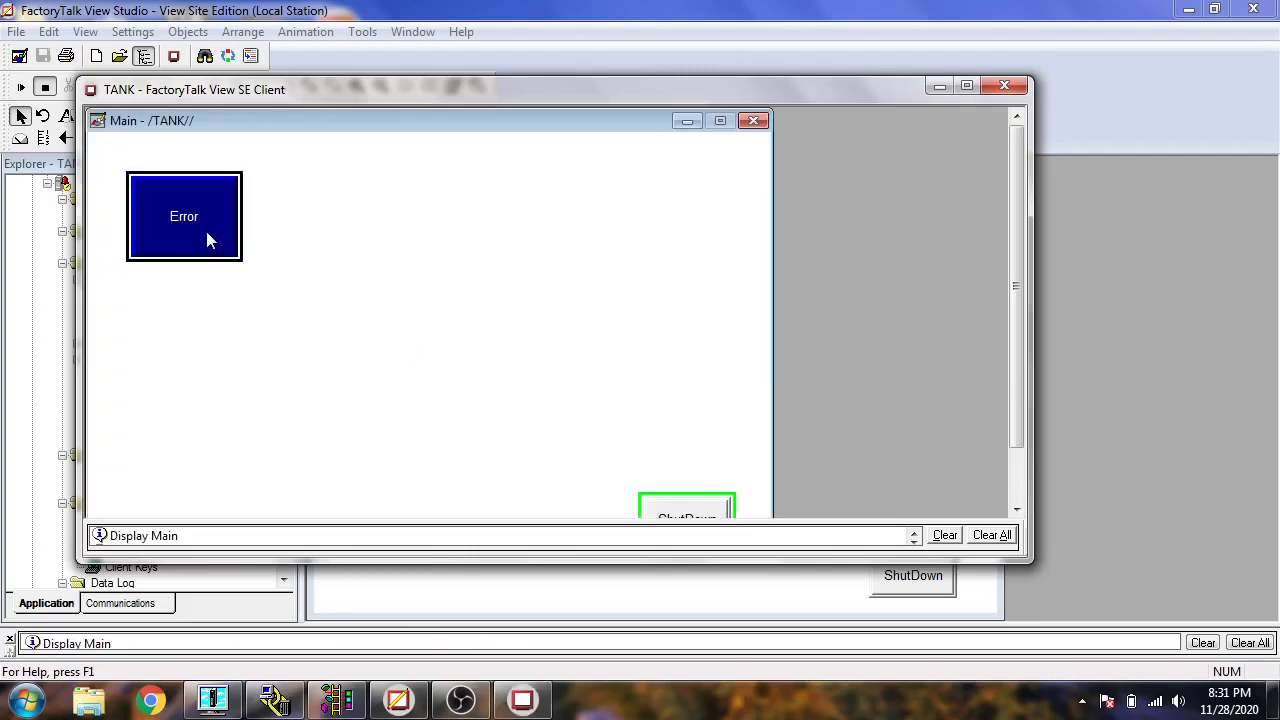
left_click(206, 231)
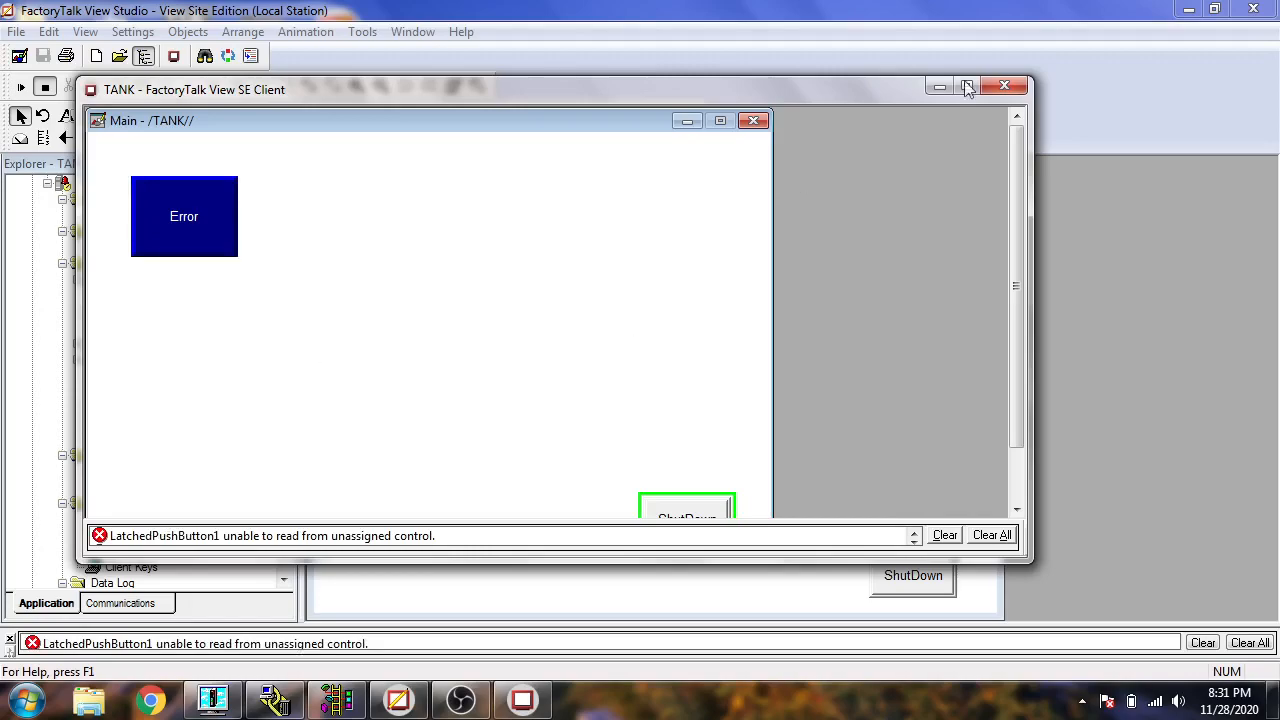
left_click(1004, 86)
- Review the latched push button's Value connection, its State0, State1 and Error captions, and its general settings, and accept the properties with State0 selected
double_click(413, 299)
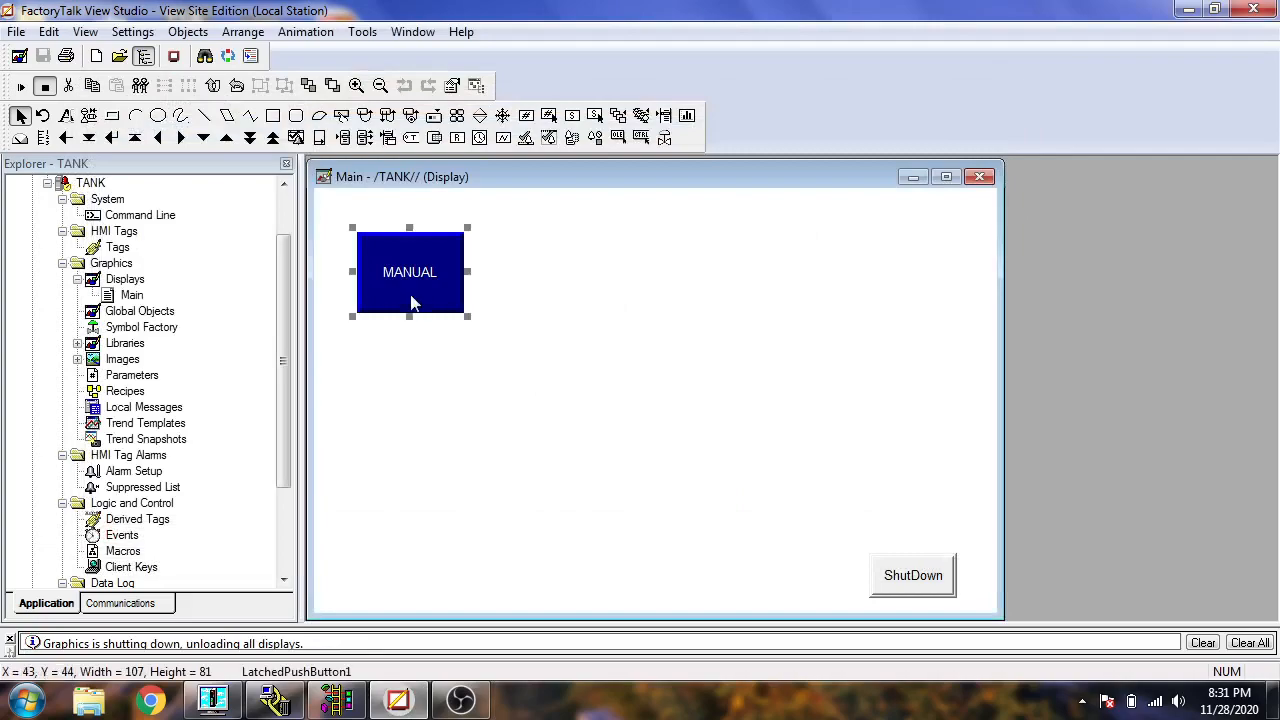
left_click(207, 58)
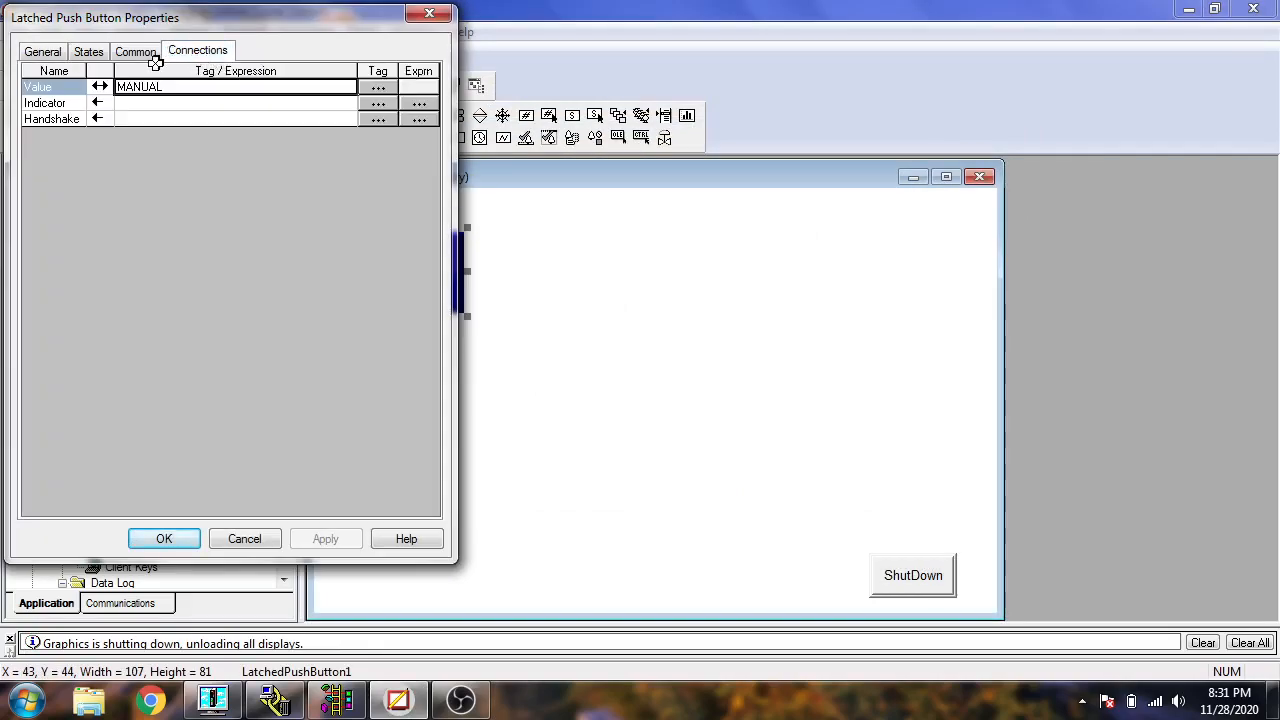
left_click(90, 55)
left_click(66, 126)
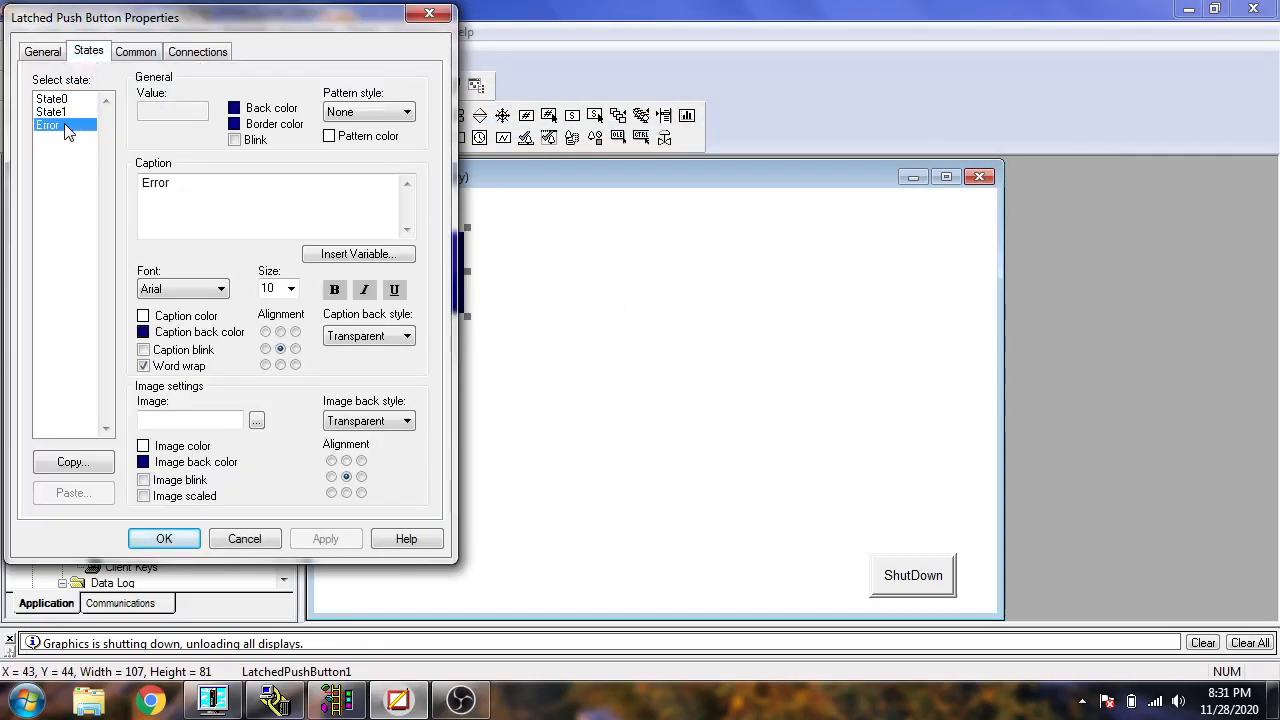
left_click(68, 112)
left_click(72, 100)
left_click(72, 112)
left_click(70, 125)
left_click(70, 112)
left_click(66, 99)
left_click(44, 52)
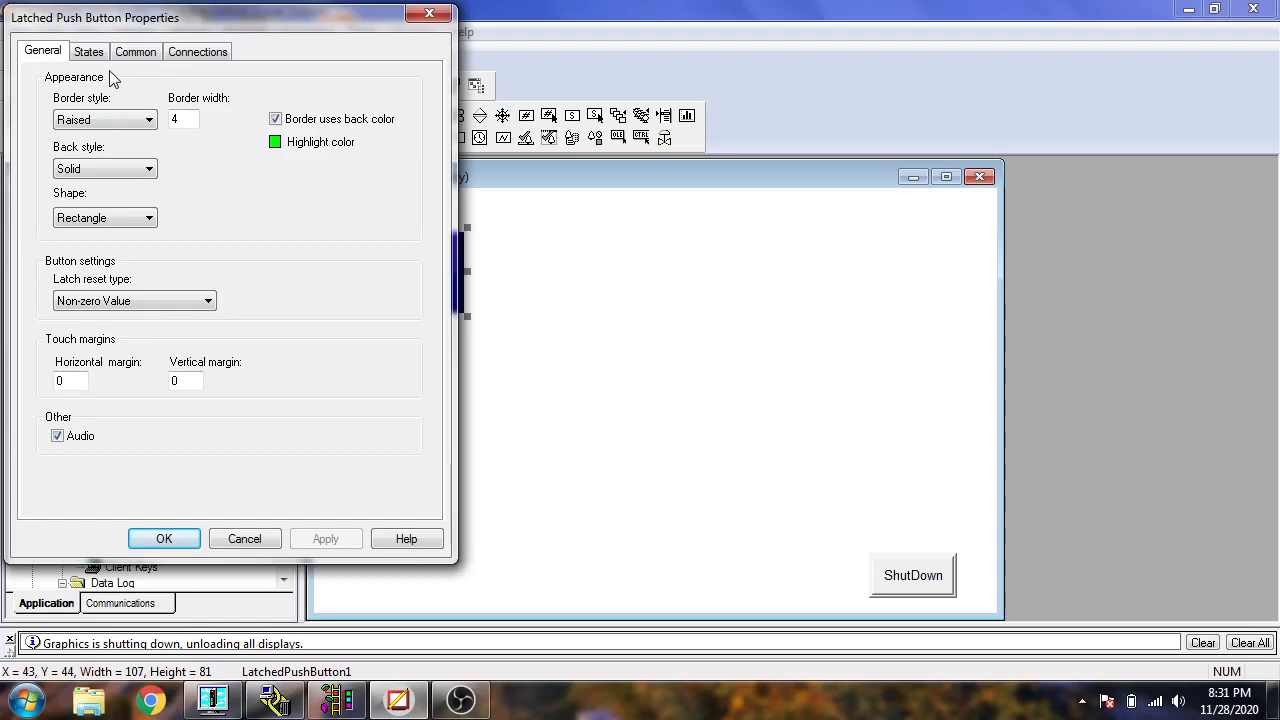
left_click(89, 52)
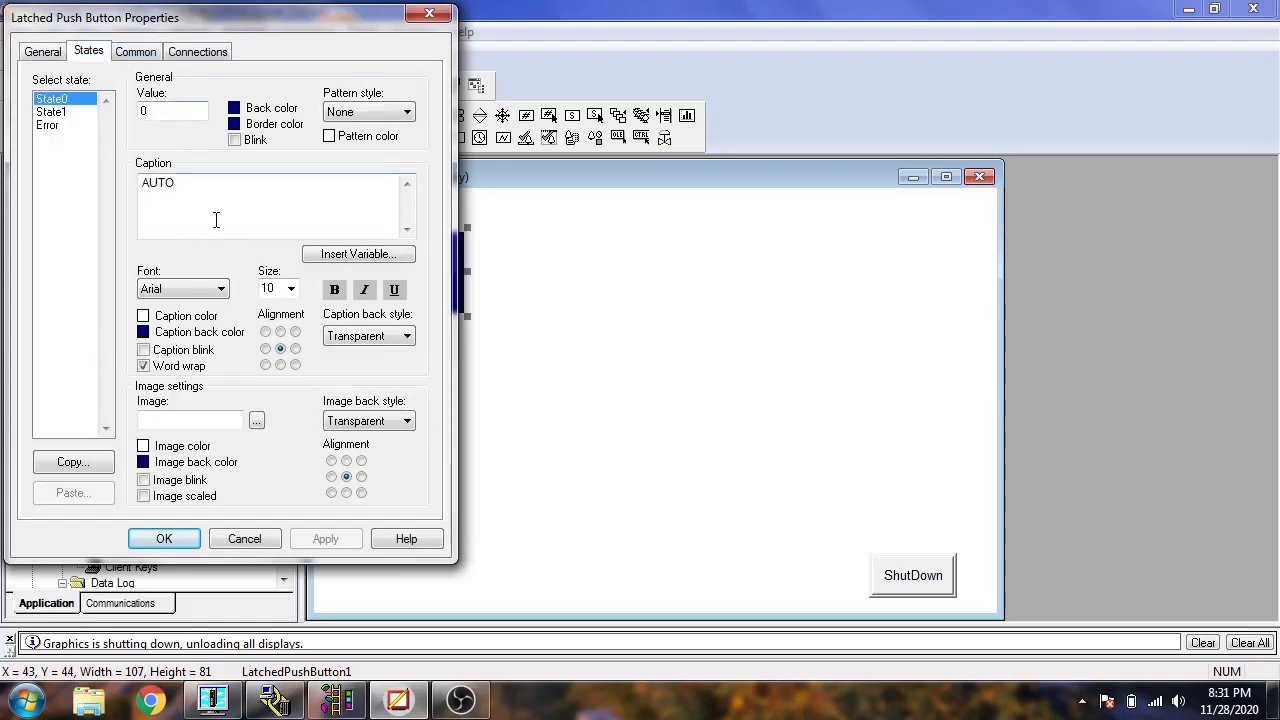
left_click(175, 540)
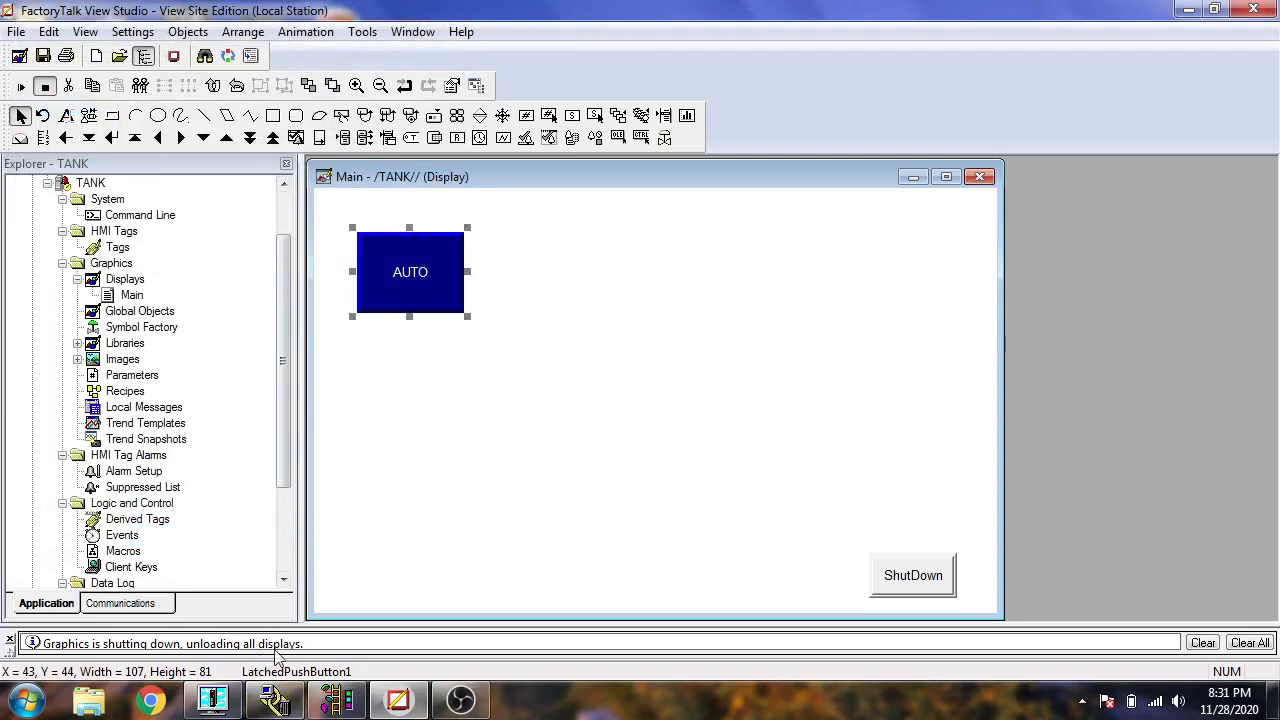
- In RSLinx Classic, configure a new DDE/OPC topic for the MicroLogix 1400 at node 01 on the PLC DH-485 driver
left_click(275, 701)
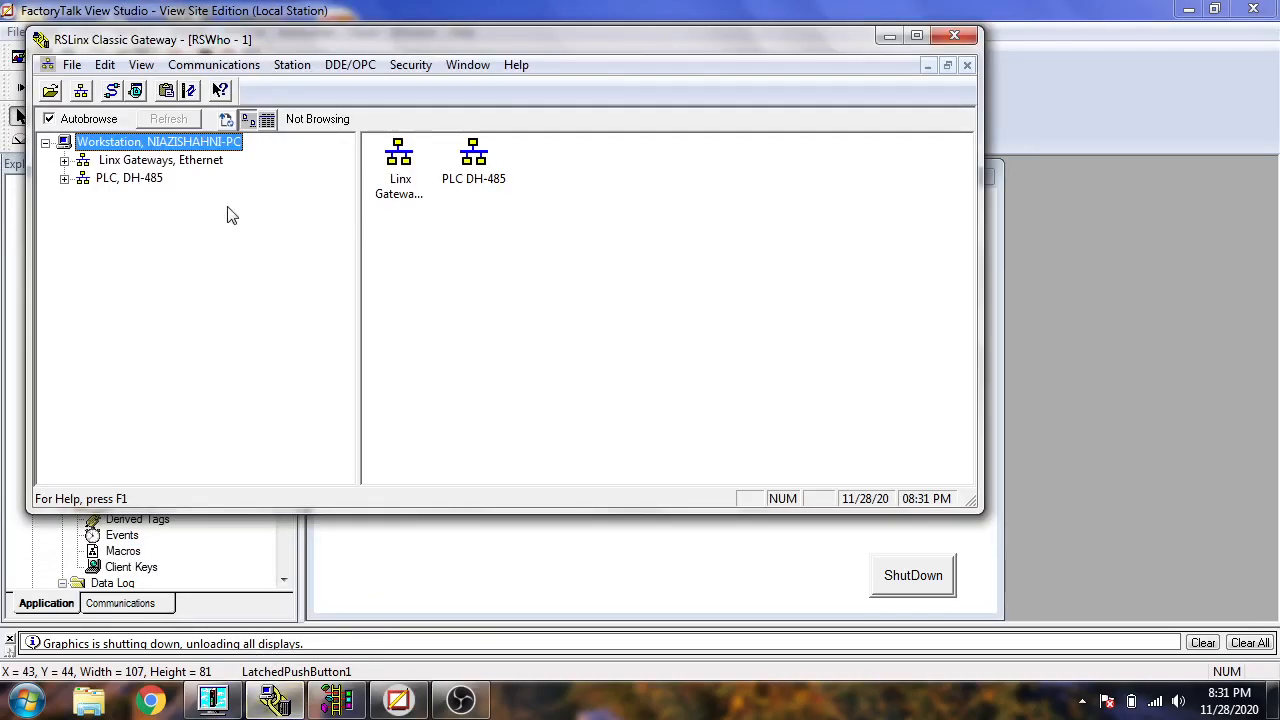
left_click(62, 179)
left_click(474, 169)
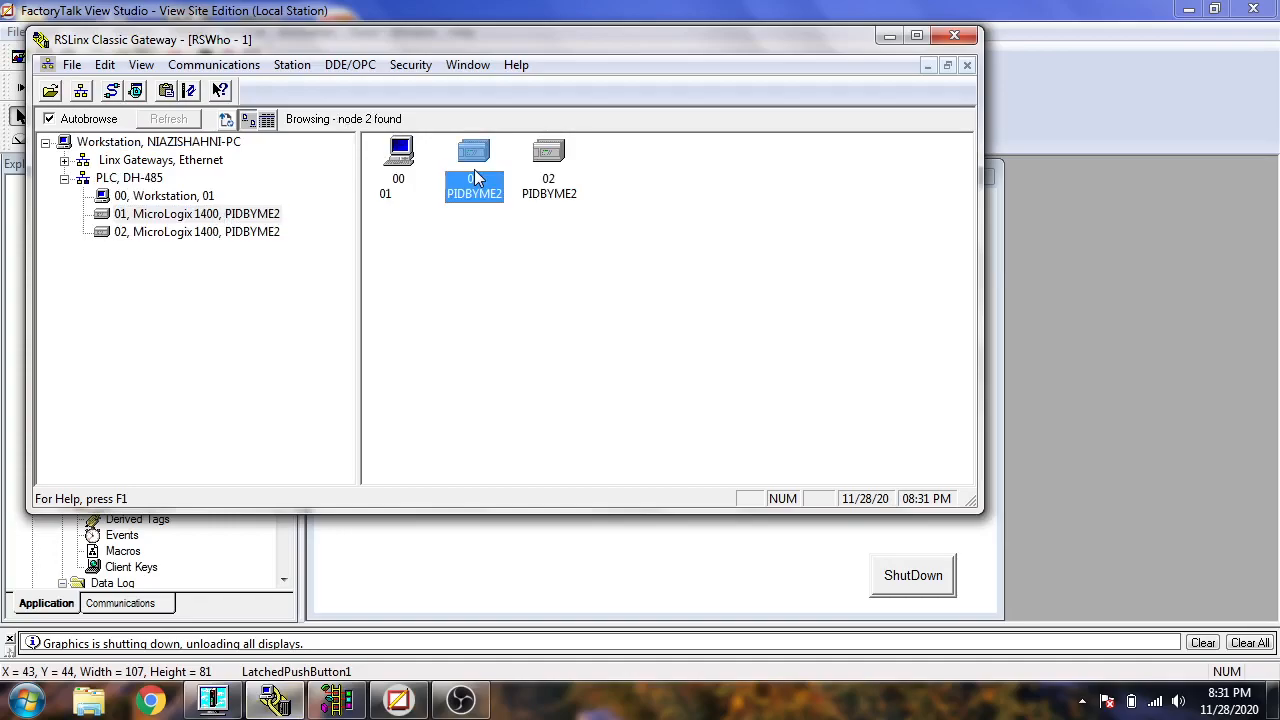
right_click(474, 169)
left_click(530, 289)
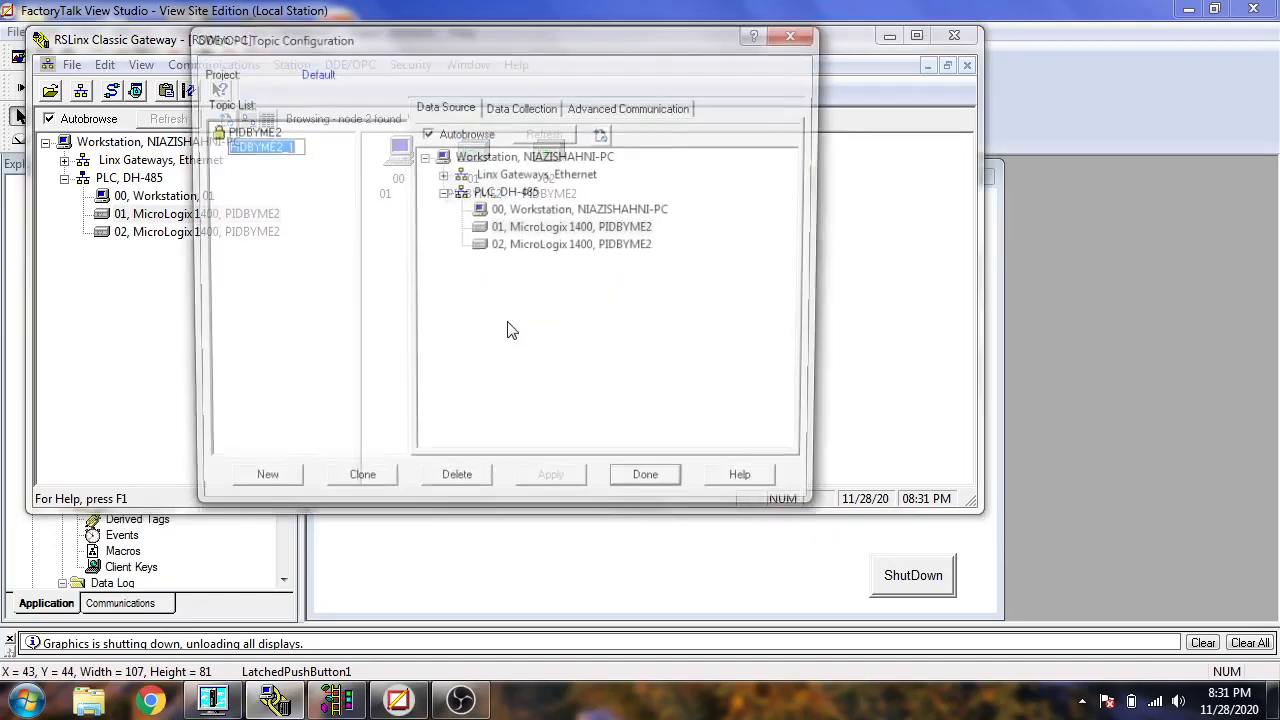
left_click(262, 134)
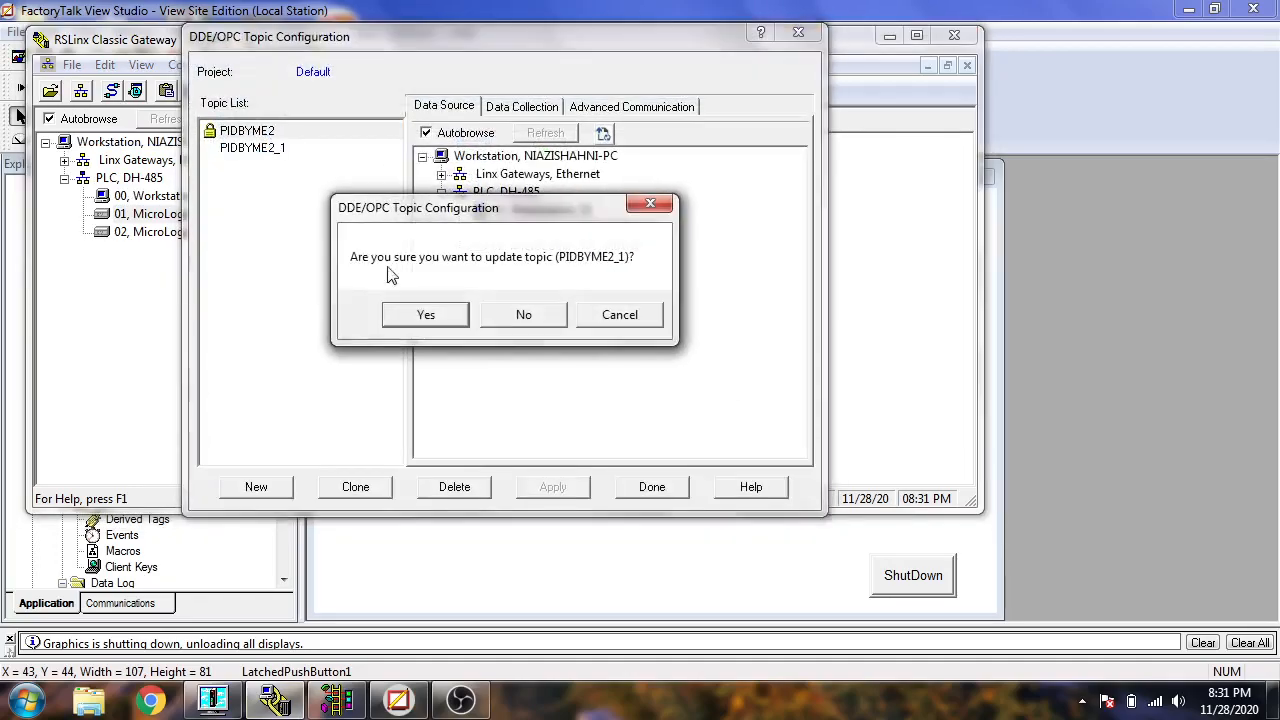
left_click(443, 311)
- Delete the duplicate topic PIDBYME2_1, finish the DDE/OPC topic configuration and minimize RSLinx Classic
left_click(323, 150)
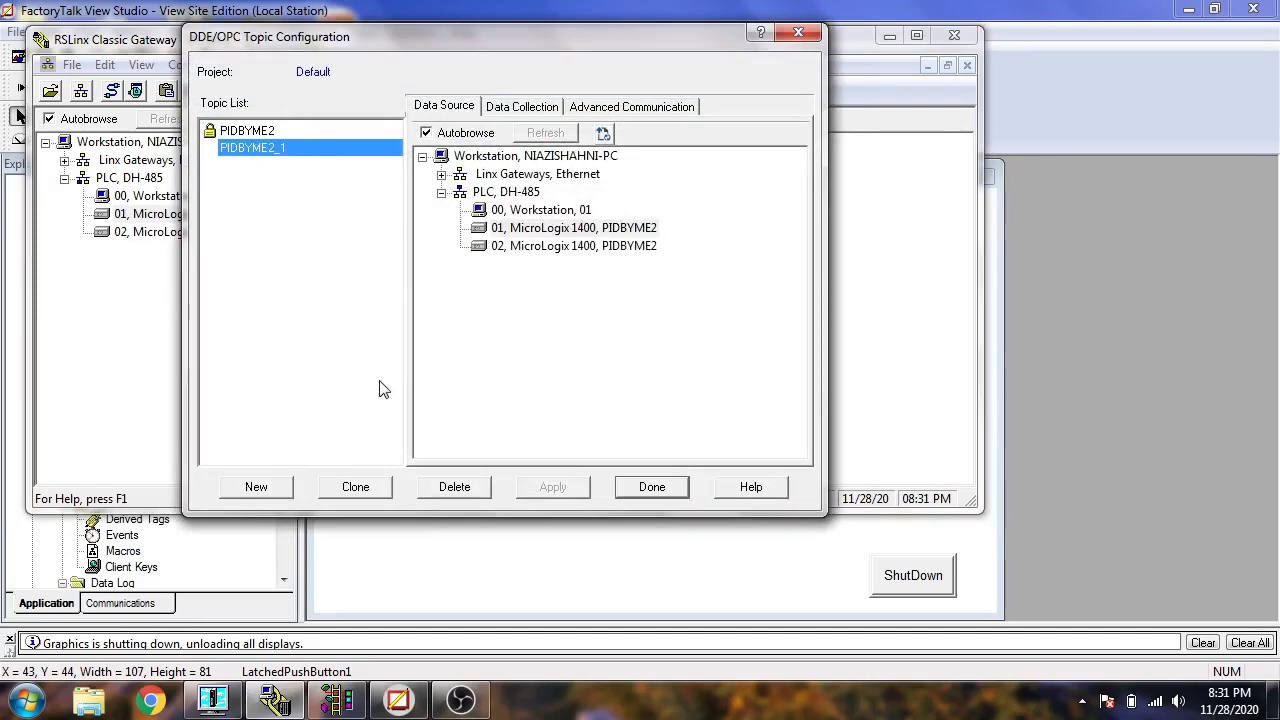
left_click(447, 488)
left_click(598, 352)
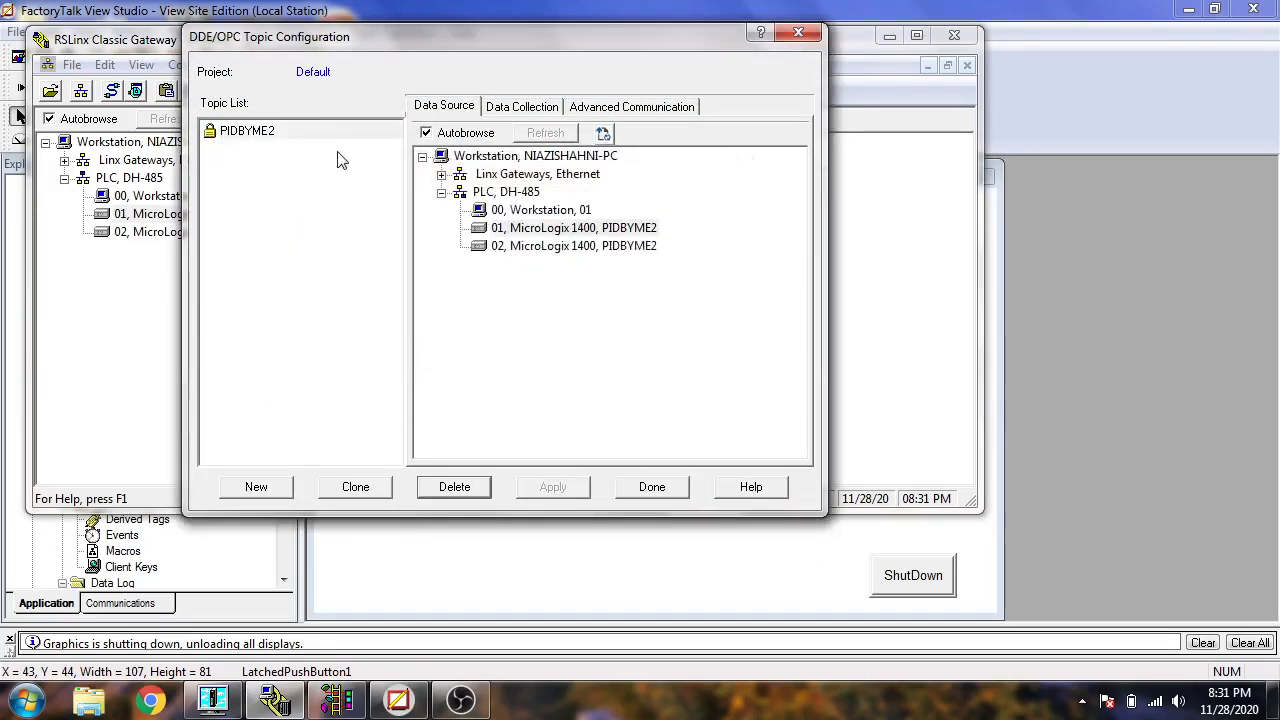
left_click(350, 131)
left_click(634, 487)
left_click(954, 35)
left_click(680, 345)
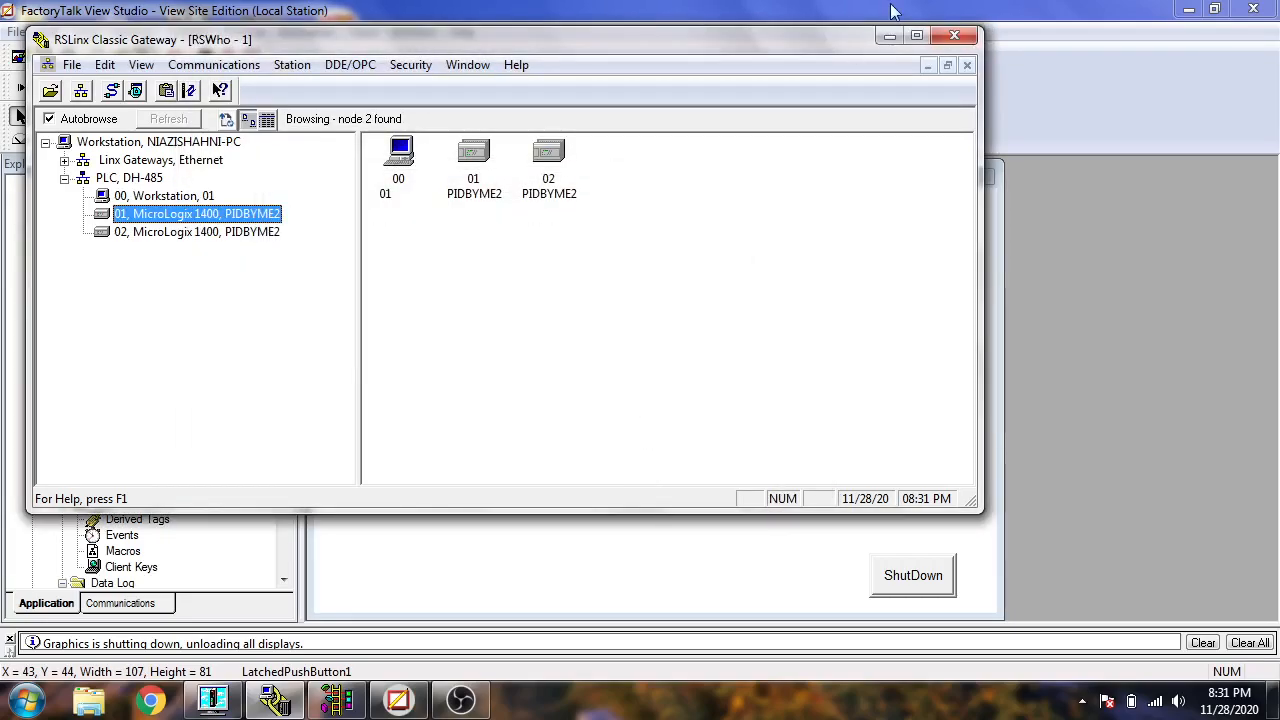
left_click(889, 35)
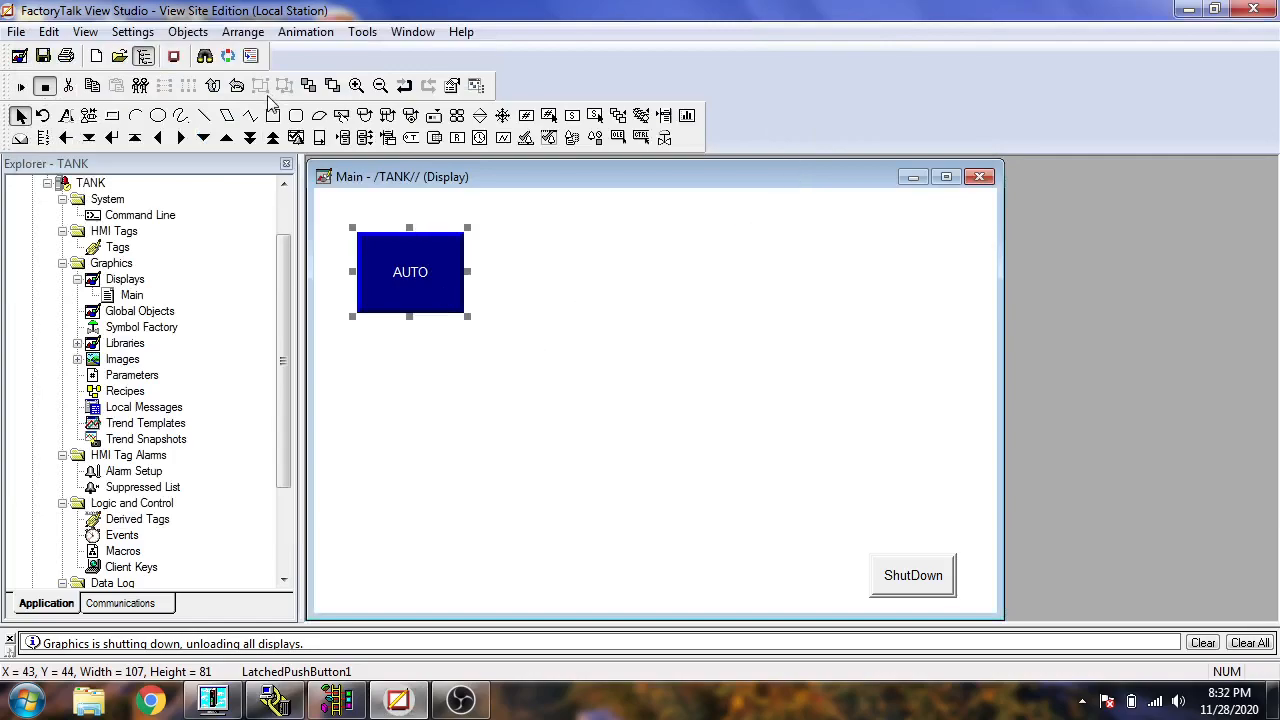
- Save the edited Main display and launch the TANK.cli client configuration
left_click(43, 56)
left_click(173, 56)
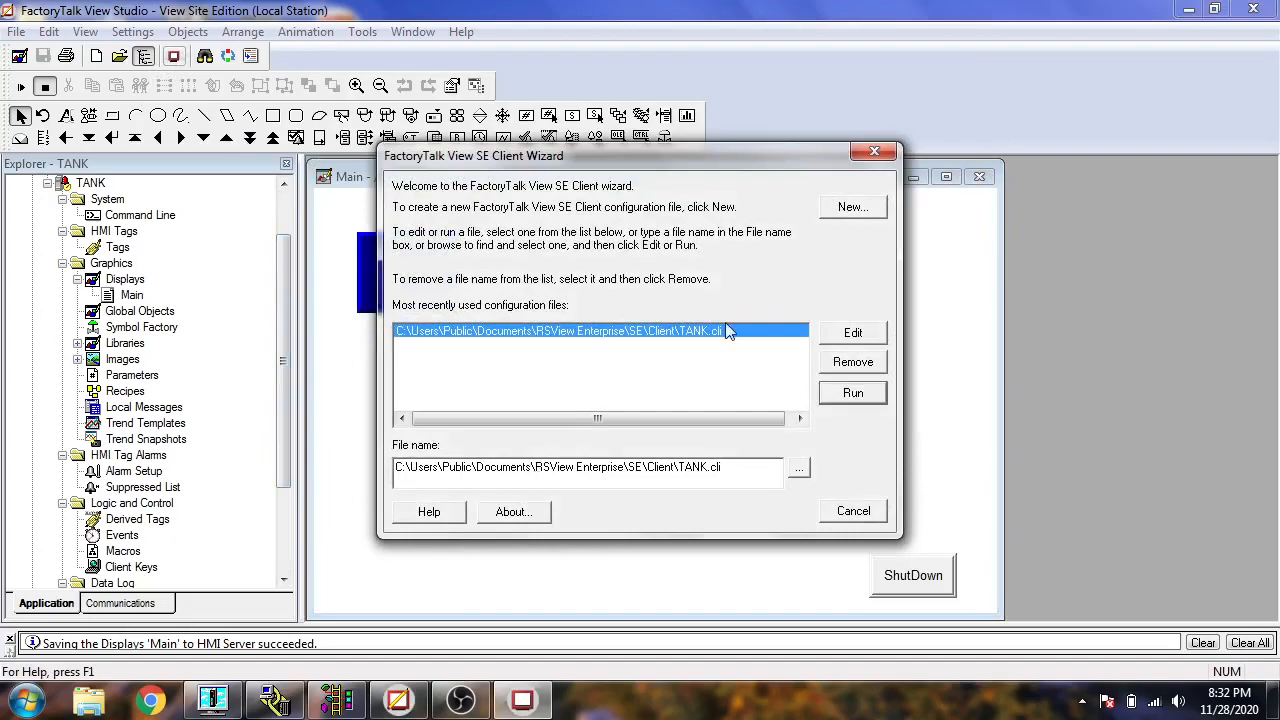
left_click(848, 398)
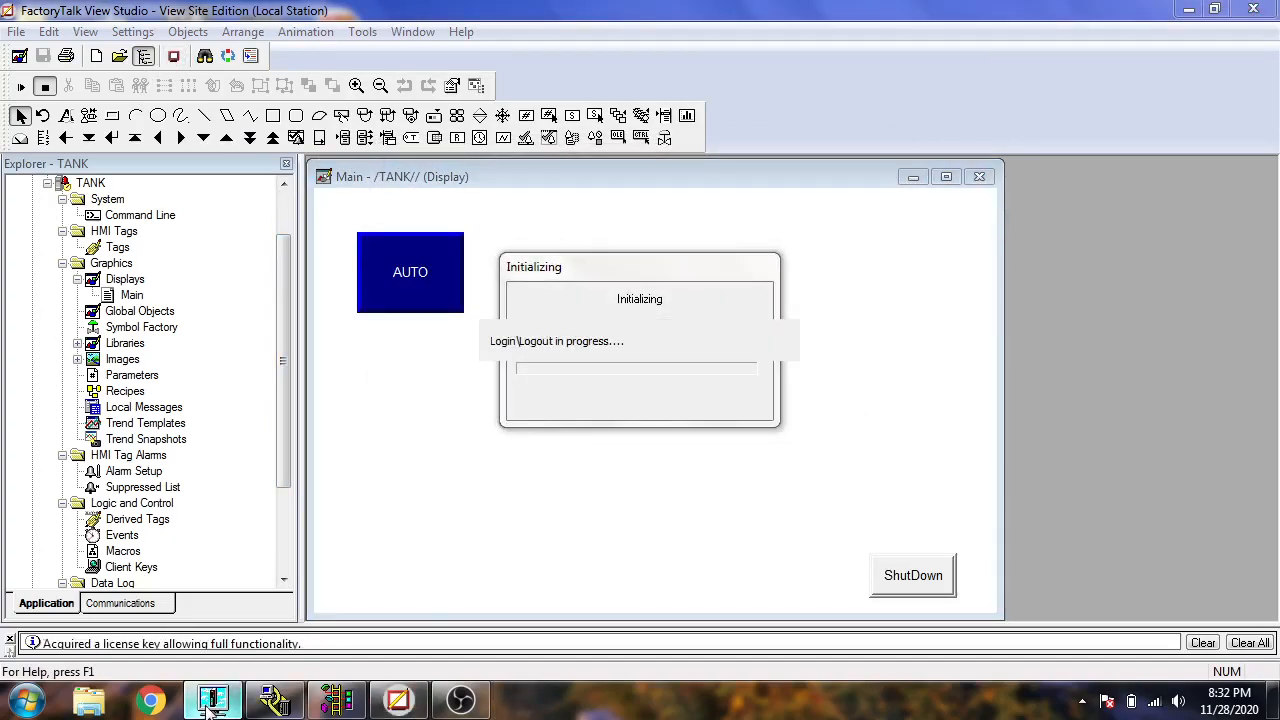
- Switch to RSLogix Emulate500, put the PID BAKUP station into Run mode and minimize the emulator
left_click(372, 603)
left_click(403, 218)
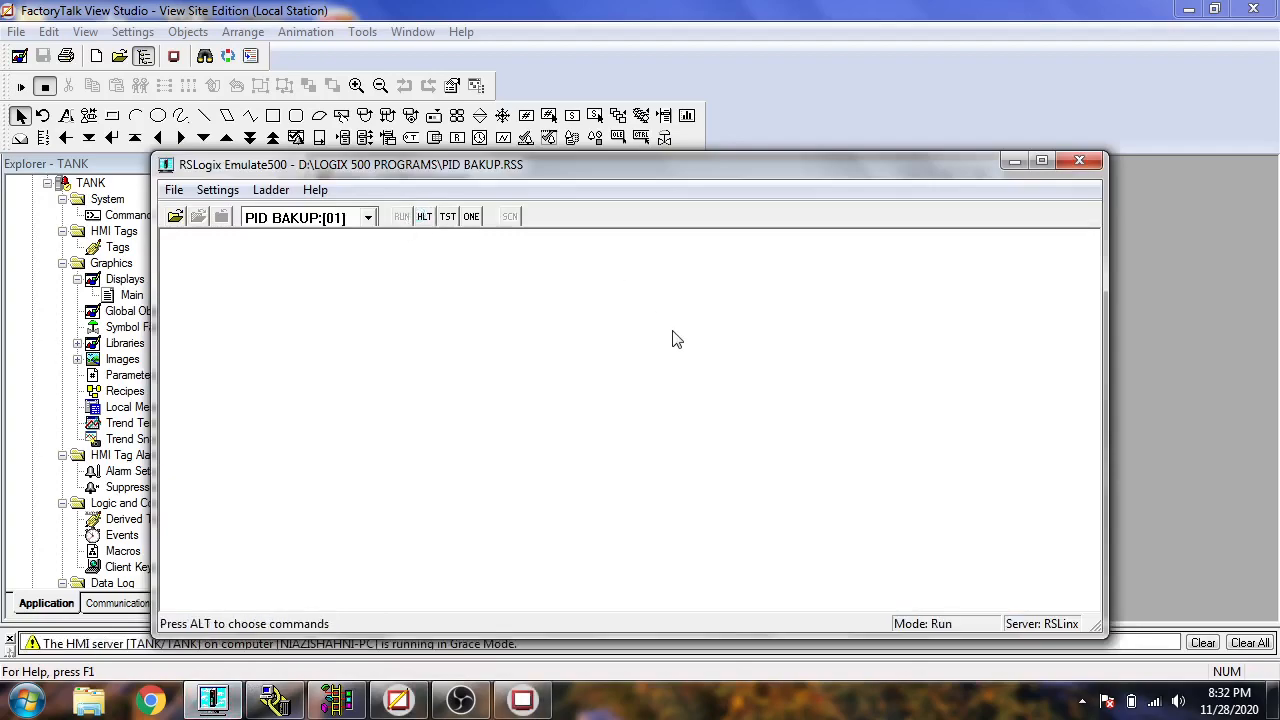
left_click(1014, 160)
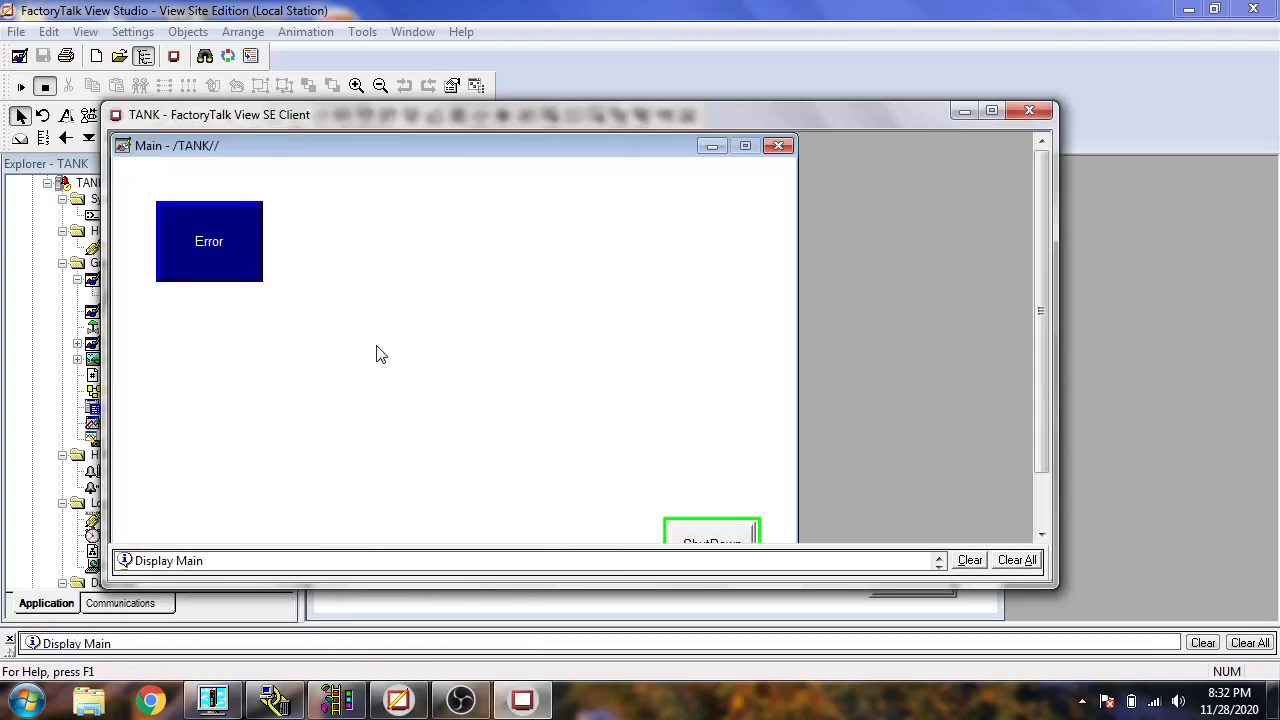
- Test the latched push button in the running TANK client and close the client
left_click(249, 258)
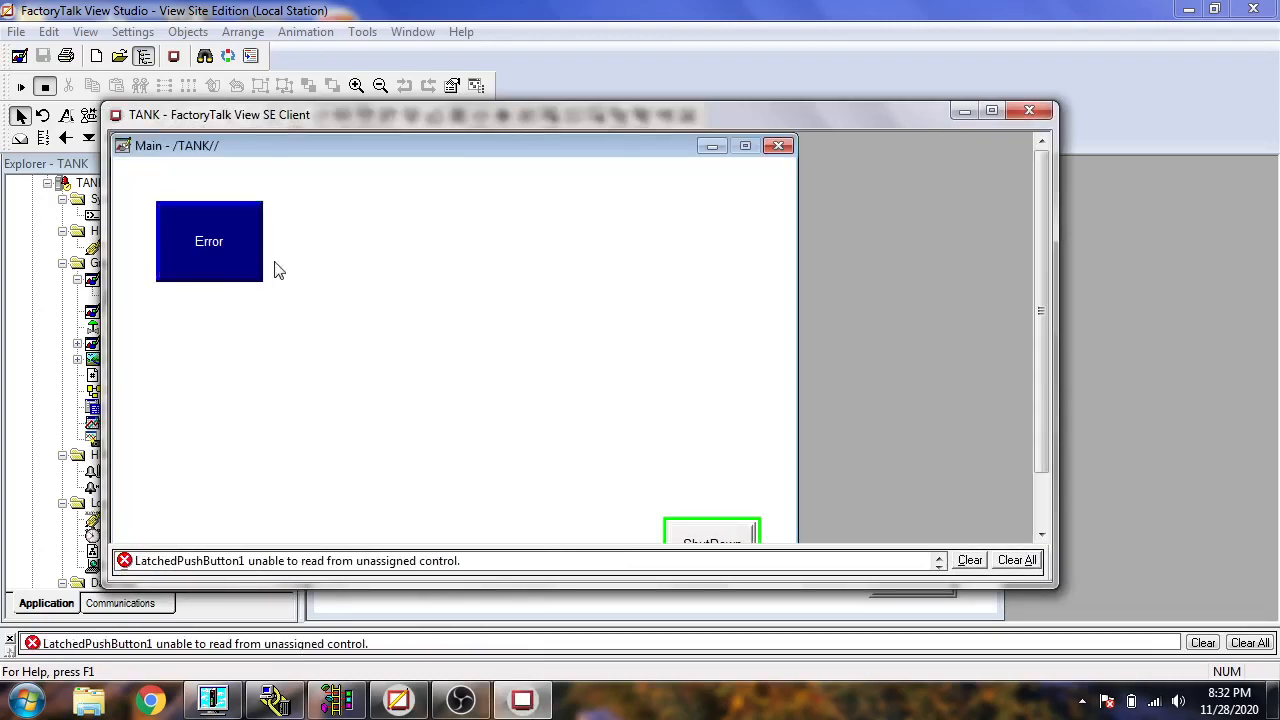
left_click(1030, 114)
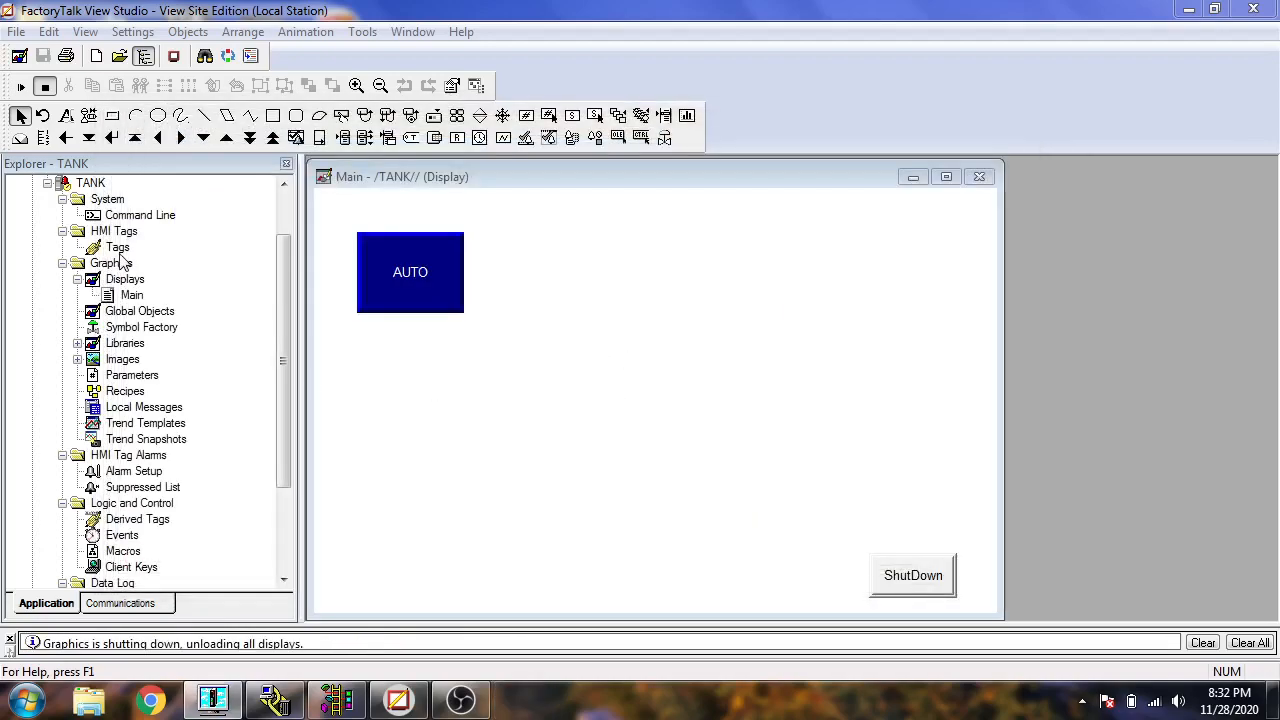
- From the DISCHARGEVALVE tag's address, browse the PIDBYME2 Online data files down to B3, and close the HMI tags editor
double_click(117, 248)
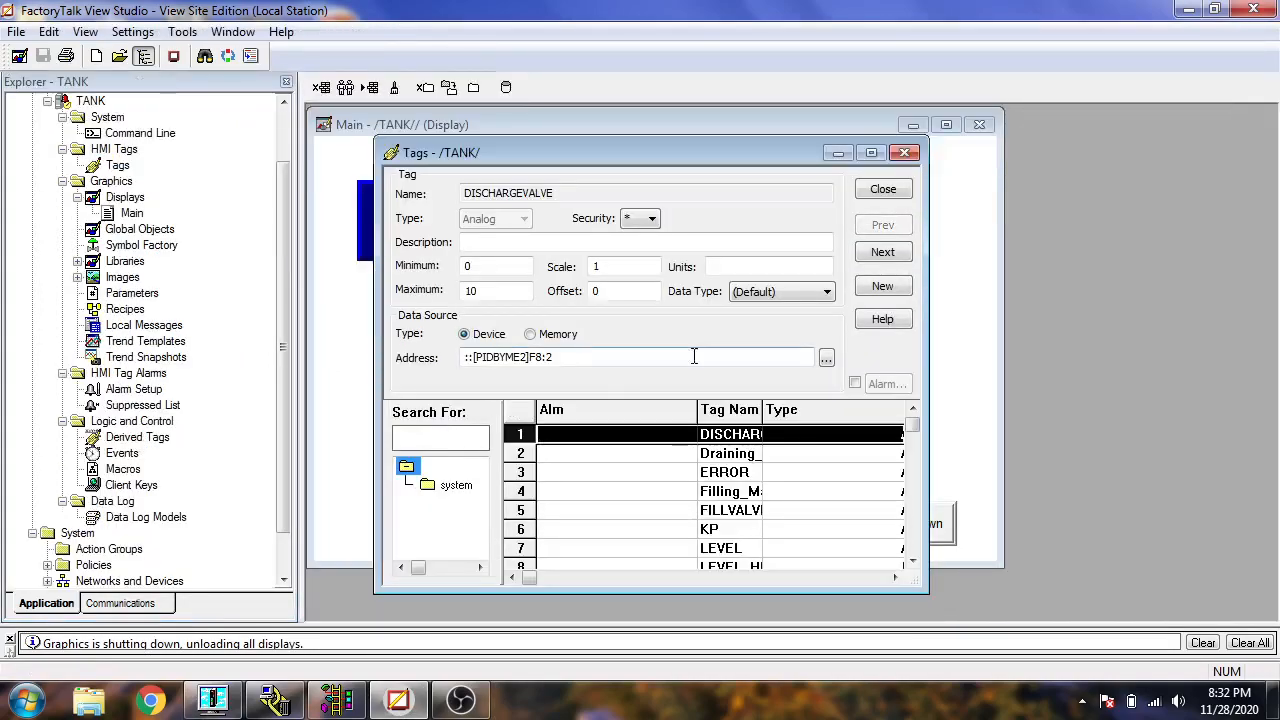
left_click(826, 357)
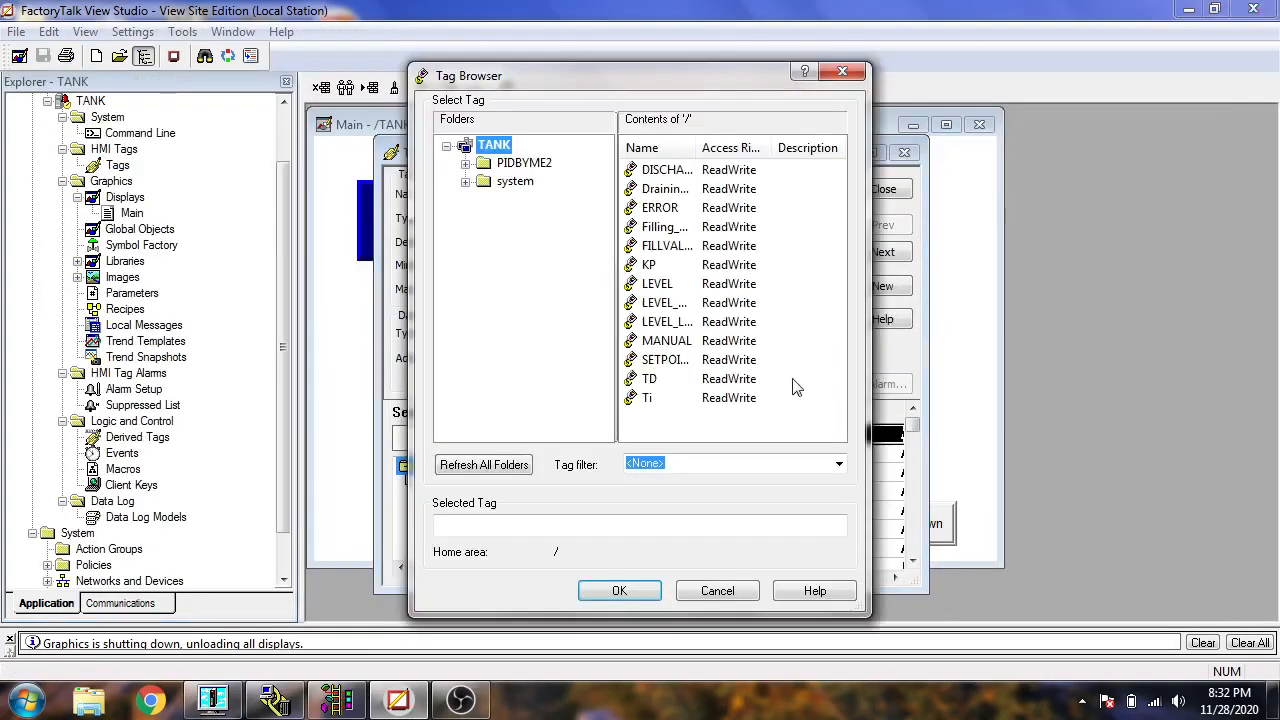
right_click(505, 148)
left_click(565, 172)
left_click(535, 166)
left_click(465, 163)
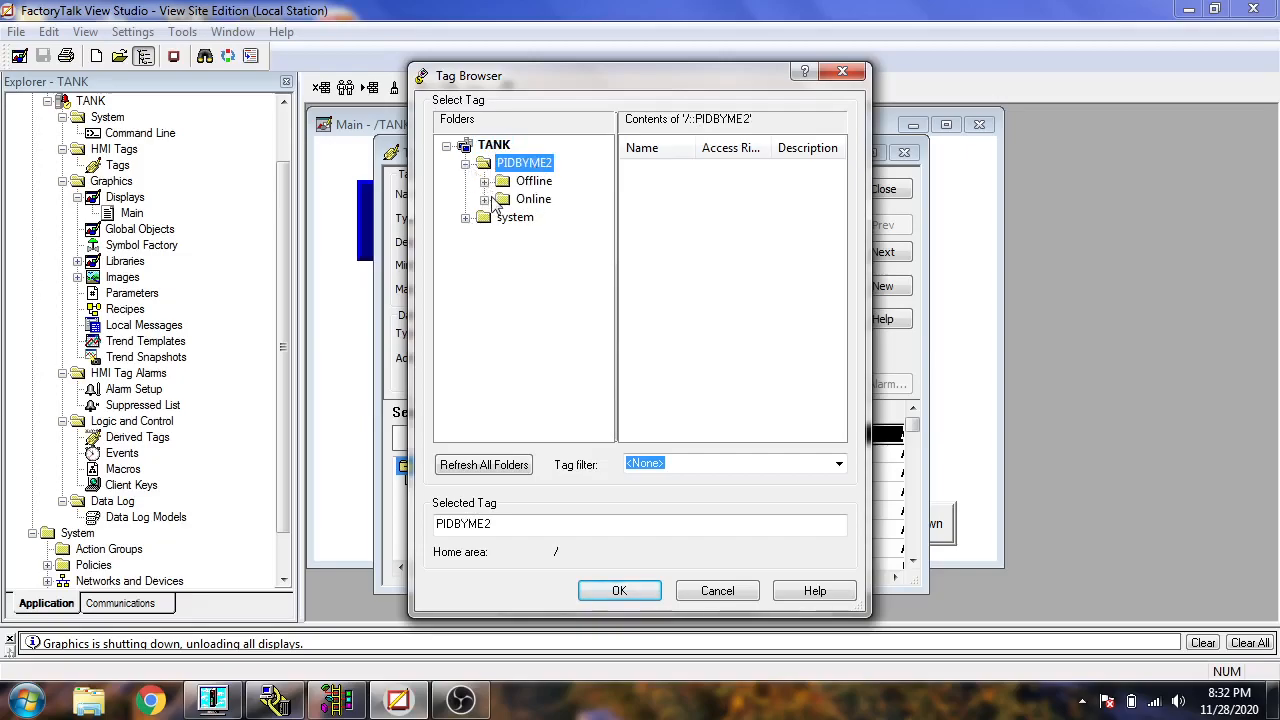
left_click(484, 199)
left_click(517, 219)
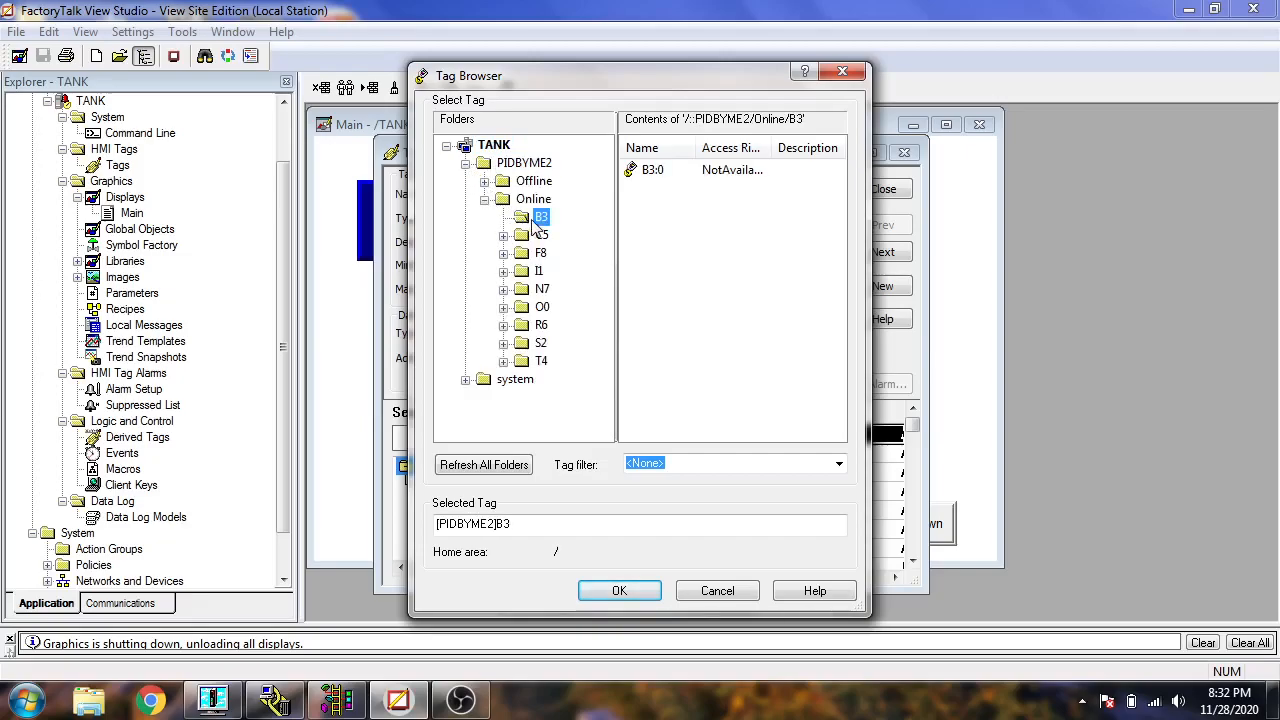
left_click(630, 590)
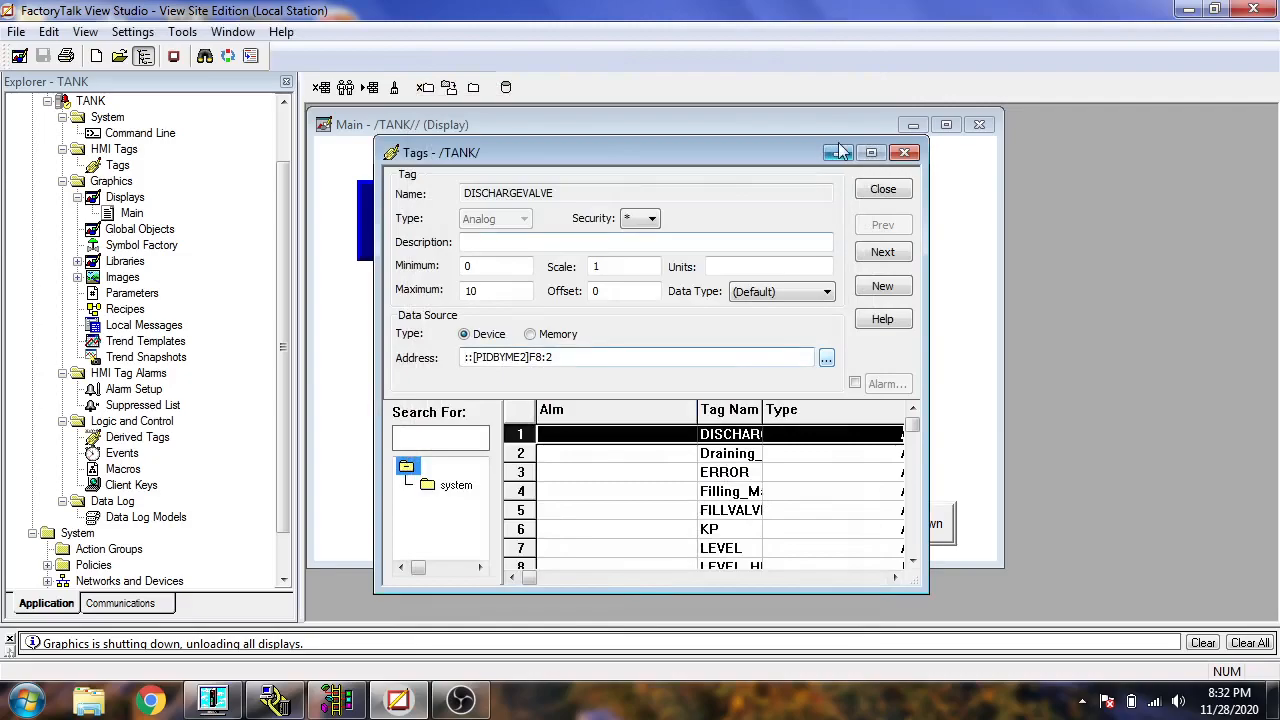
left_click(905, 152)
- Delete the AUTO latched push button from the Main display
left_click(446, 283)
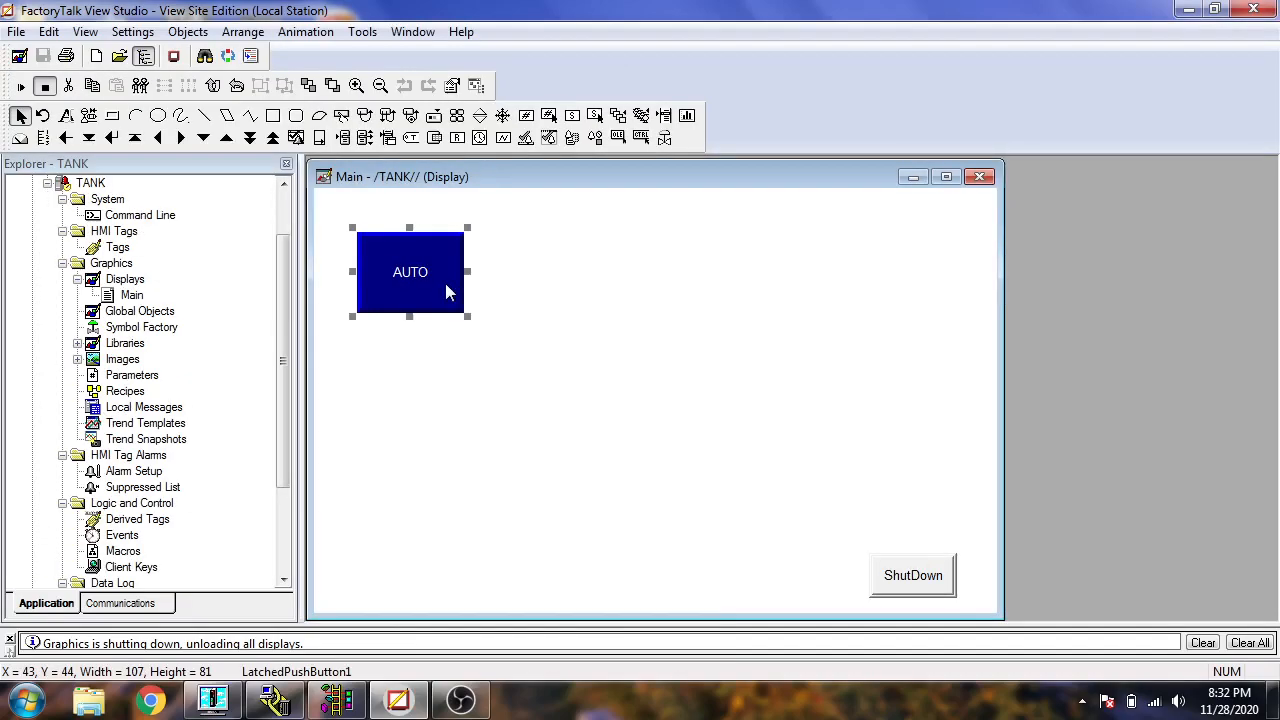
right_click(446, 283)
left_click(519, 486)
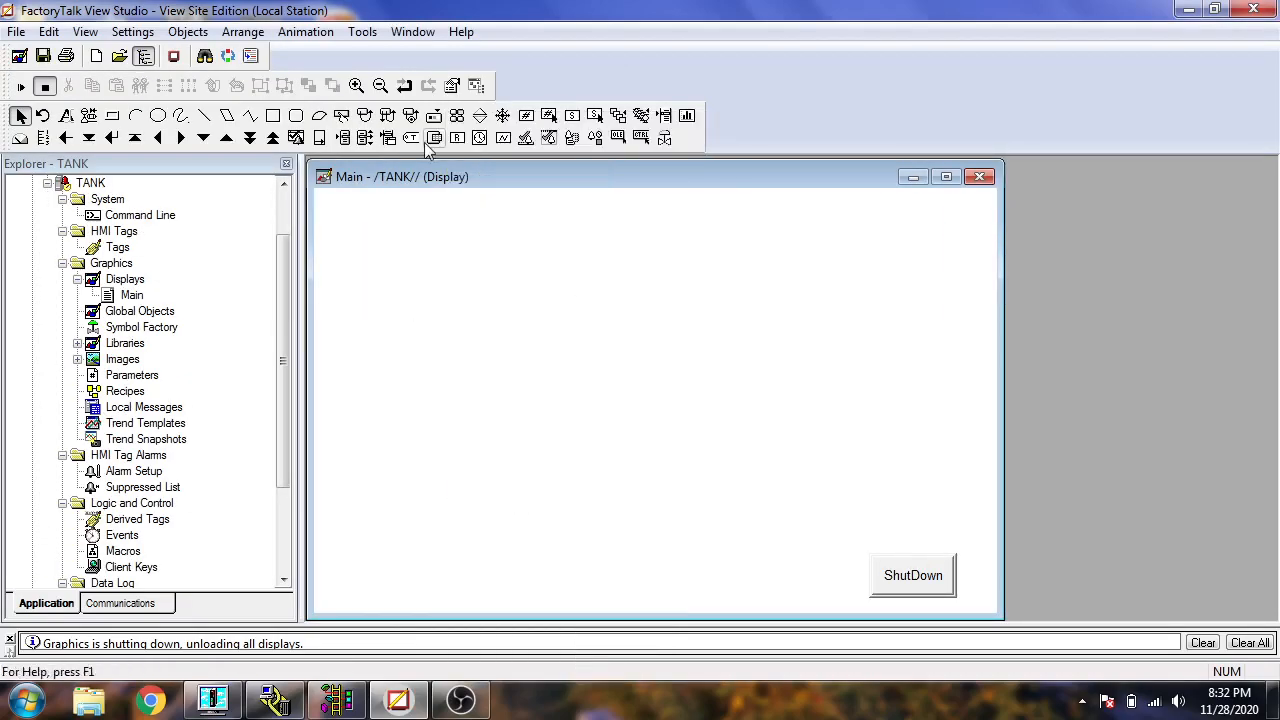
- Draw a multistate push button in the upper-left area of the Main display, where the deleted button was
left_click(188, 31)
mouse_move(257, 123)
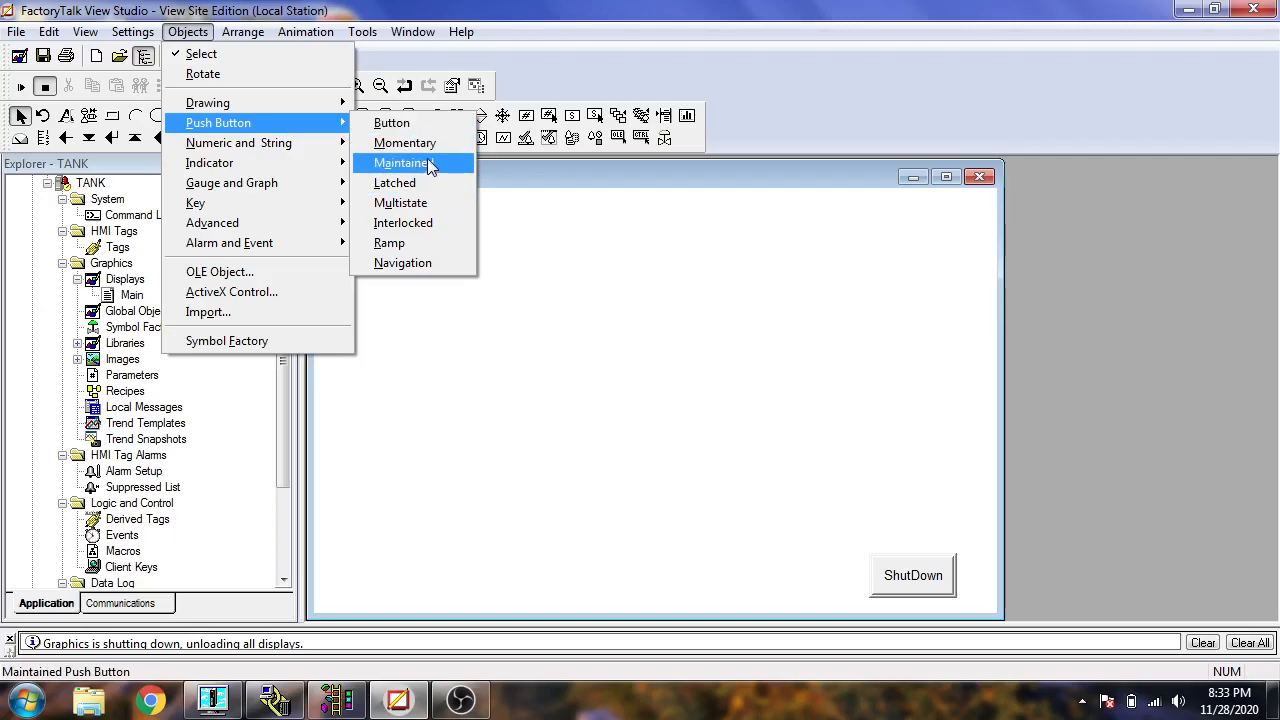
left_click(410, 203)
left_click_drag(353, 237, 454, 277)
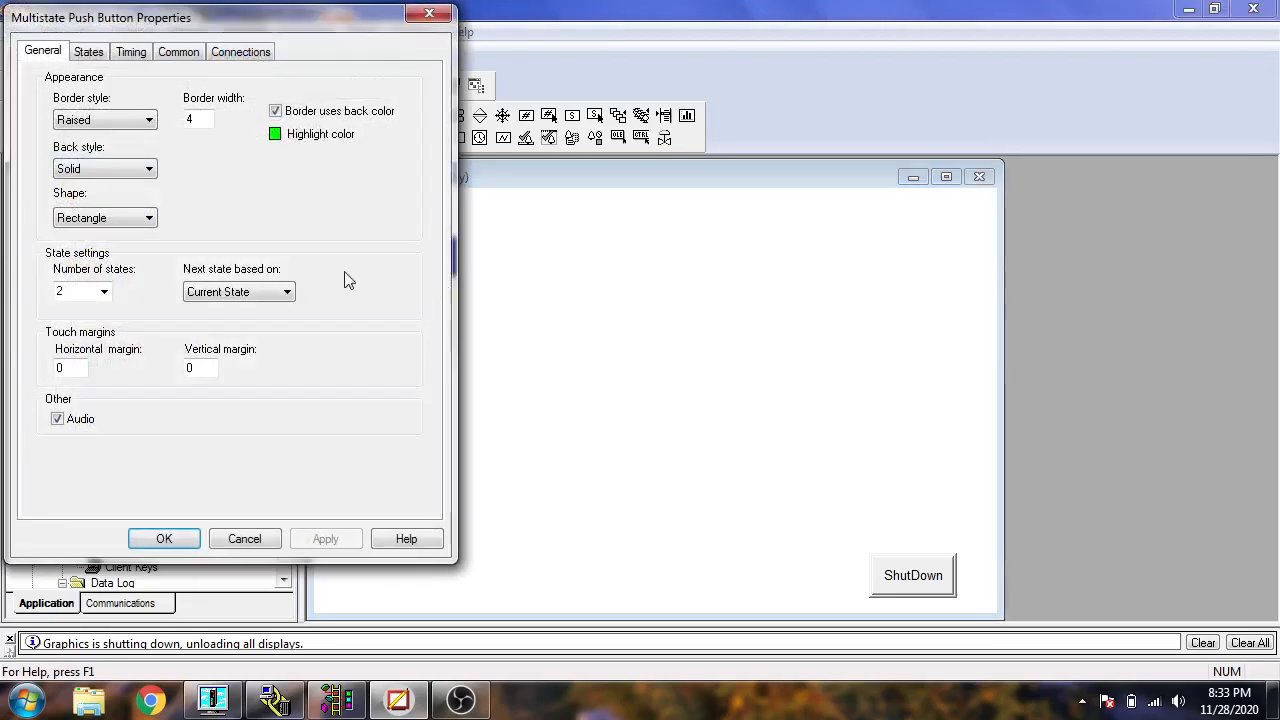
- Assign a tag from the TANK root folder to the multistate button's Value connection and apply it
left_click(100, 57)
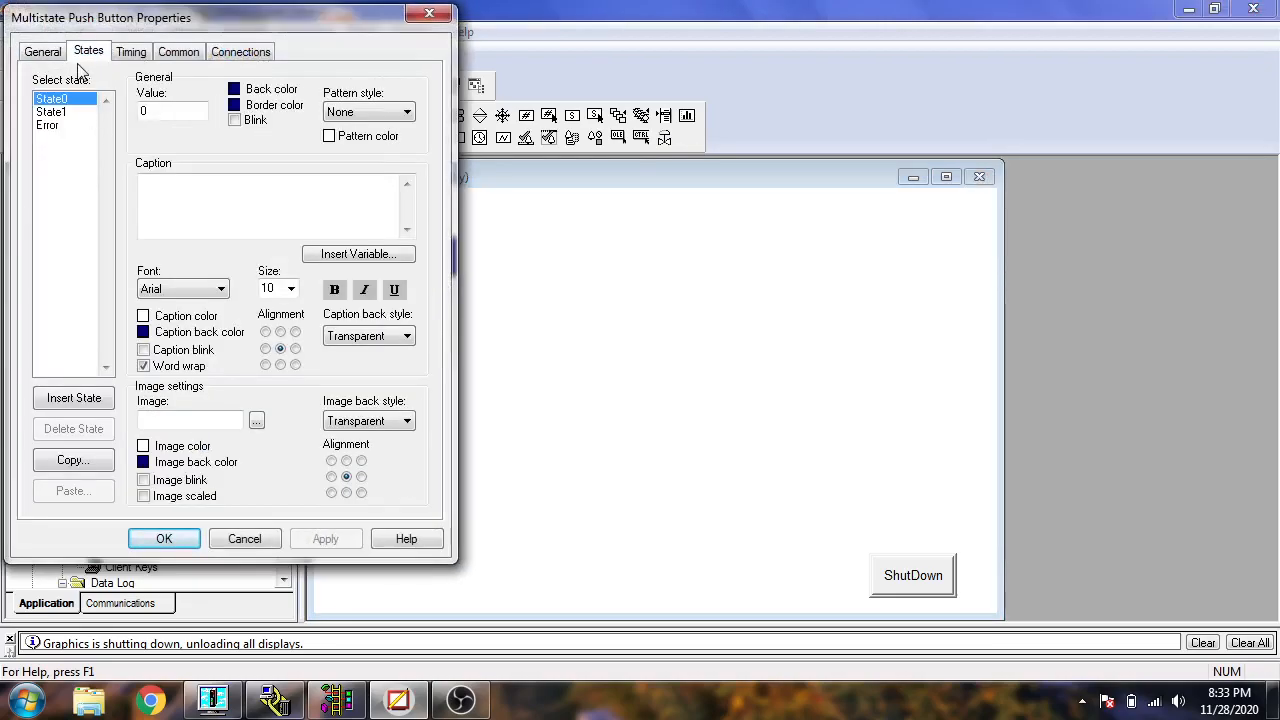
left_click(45, 53)
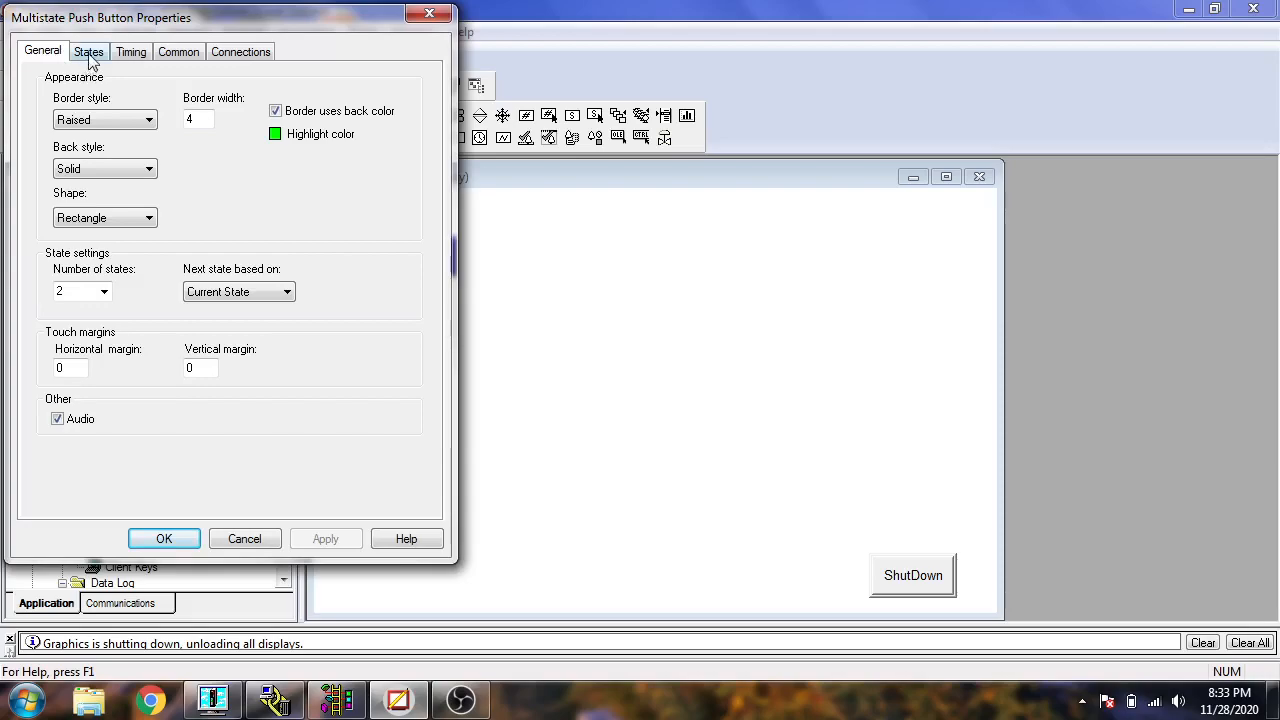
left_click(89, 54)
left_click(238, 58)
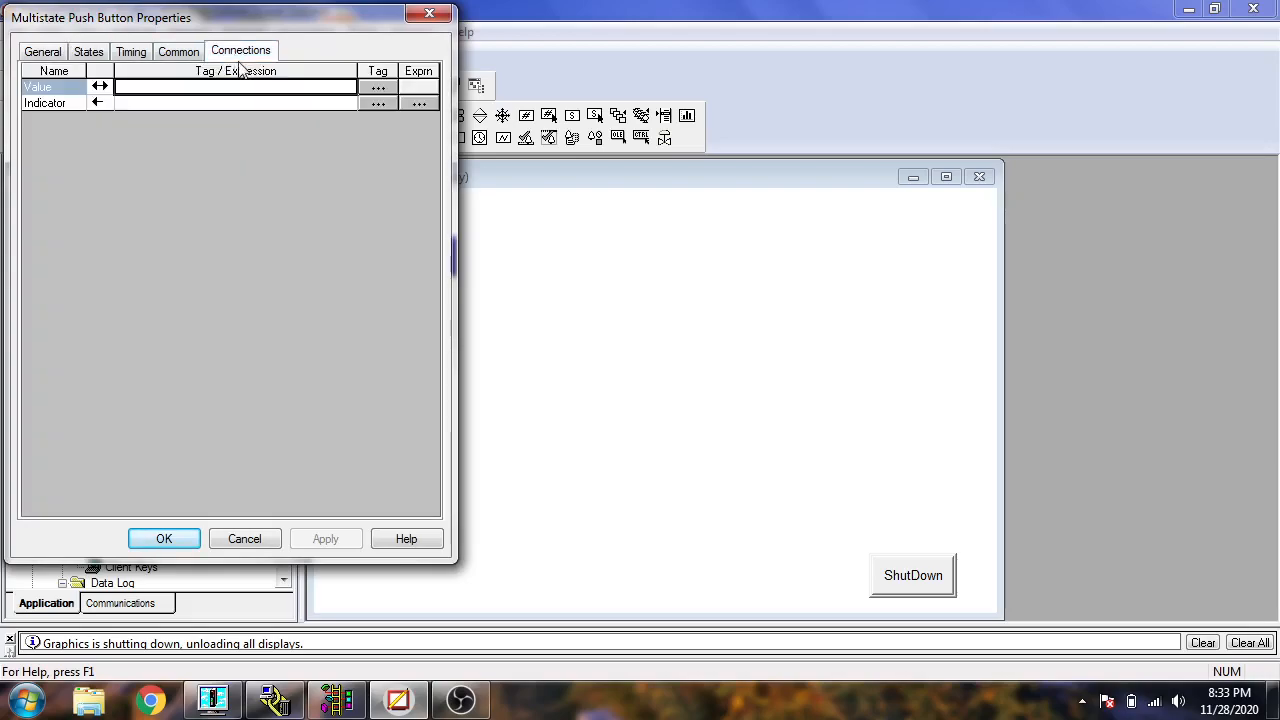
left_click(376, 94)
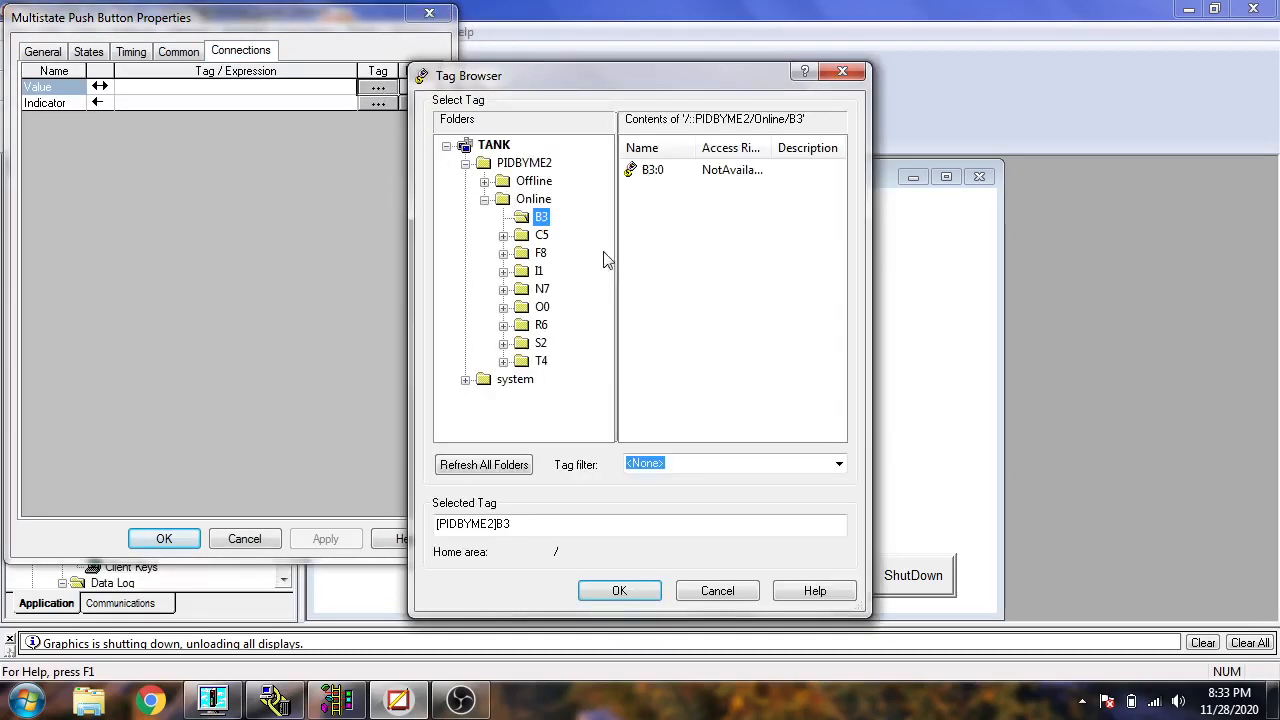
left_click(493, 145)
double_click(666, 341)
left_click(340, 542)
- Caption the multistate button's State0 as AUTO and its State1 as MANUAL
left_click(60, 52)
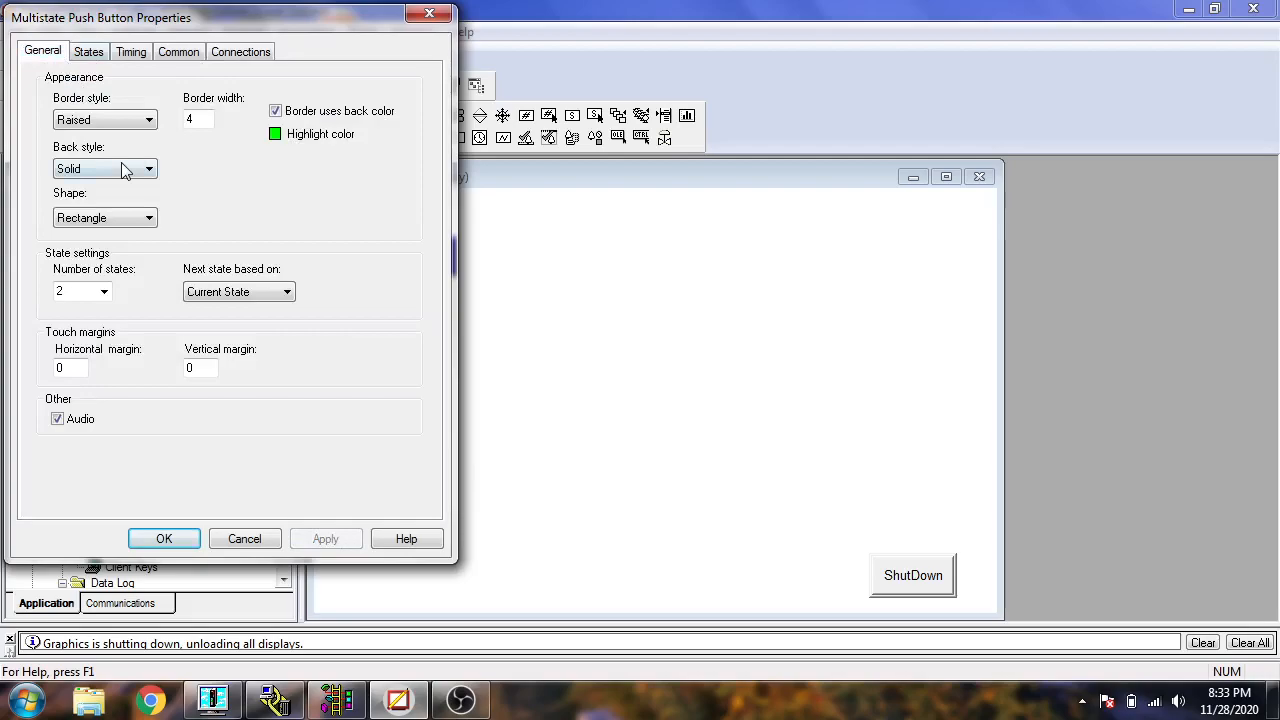
left_click(104, 53)
left_click(160, 206)
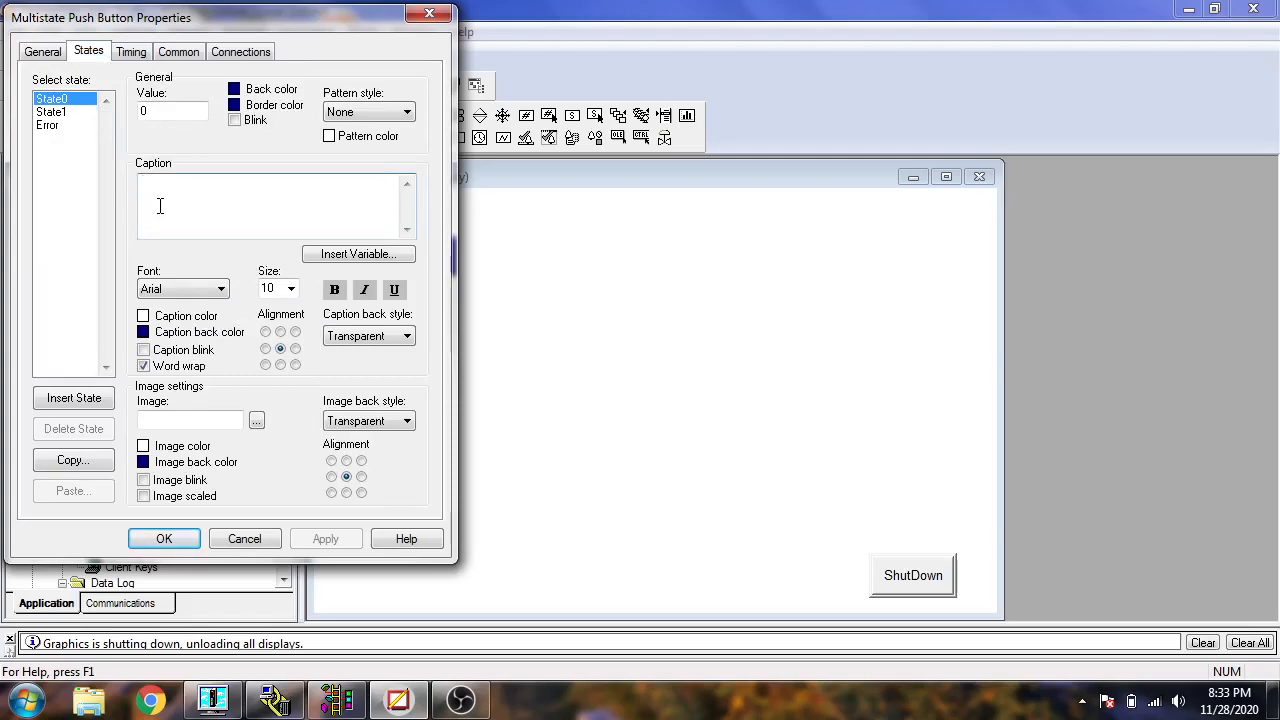
type("AUTO")
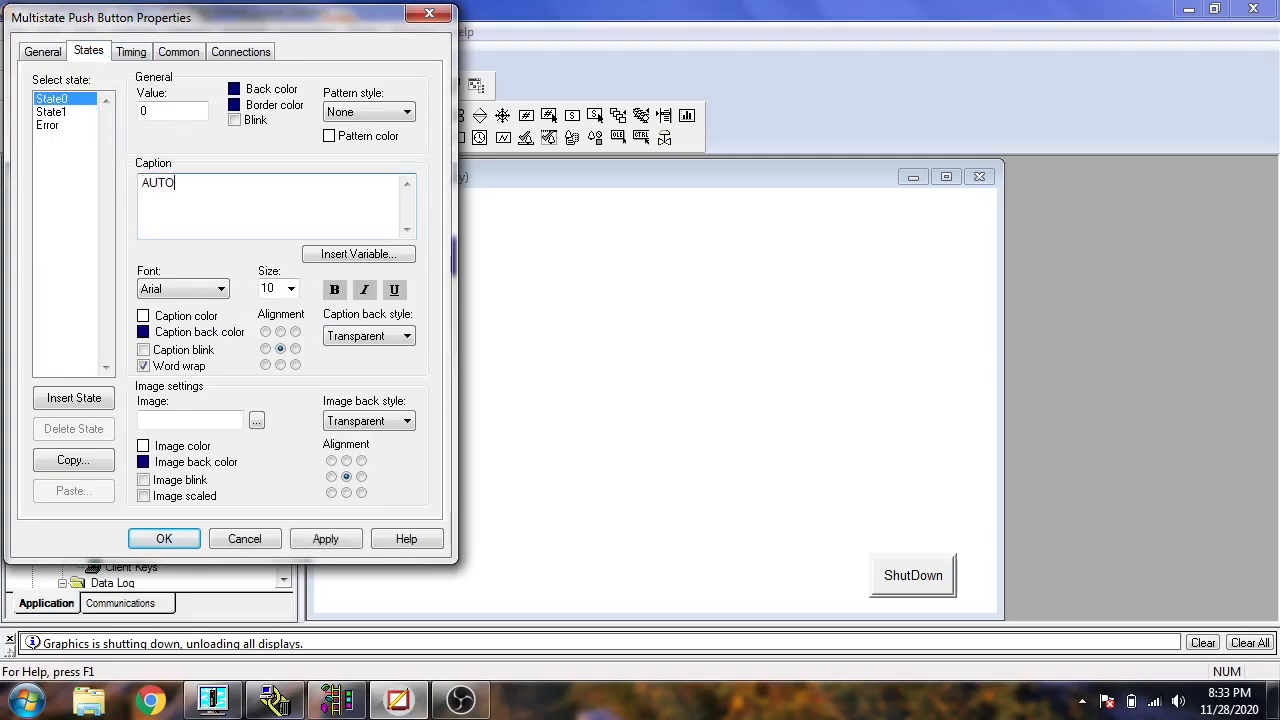
left_click(51, 111)
left_click(172, 190)
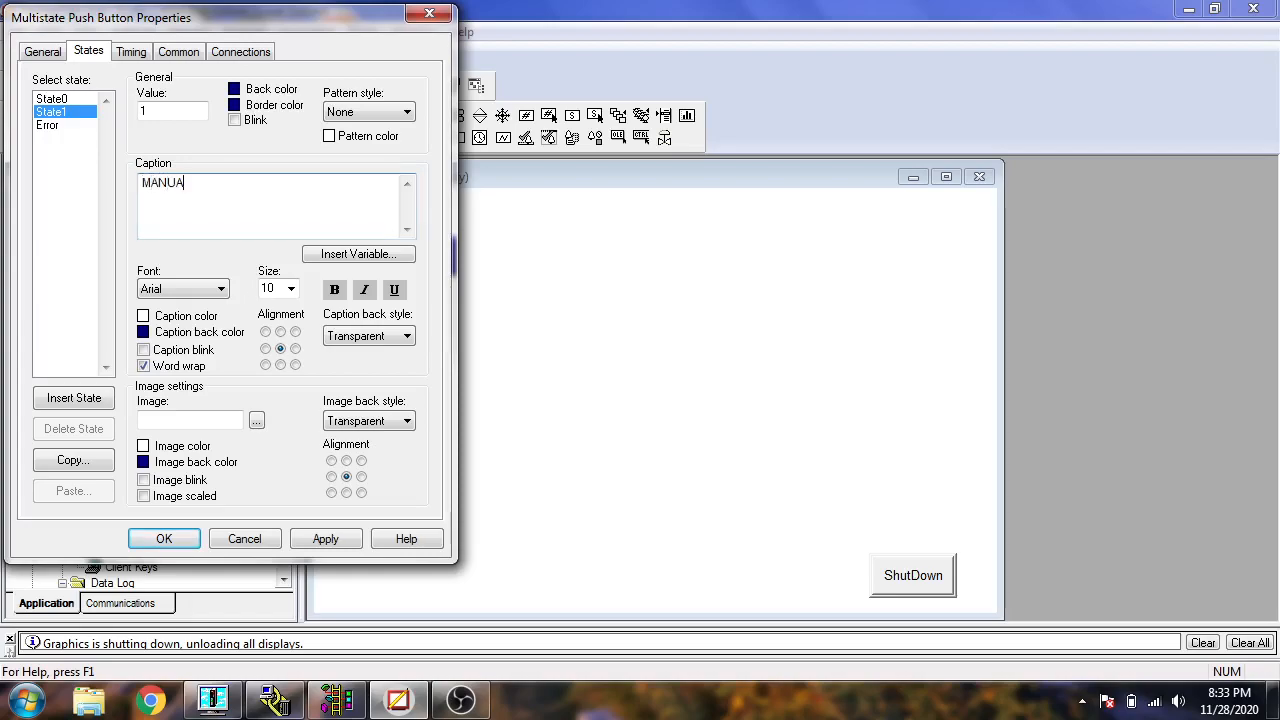
- Set the caption back color to white for State1 and State0 and apply the changes
left_click(158, 331)
left_click(147, 348)
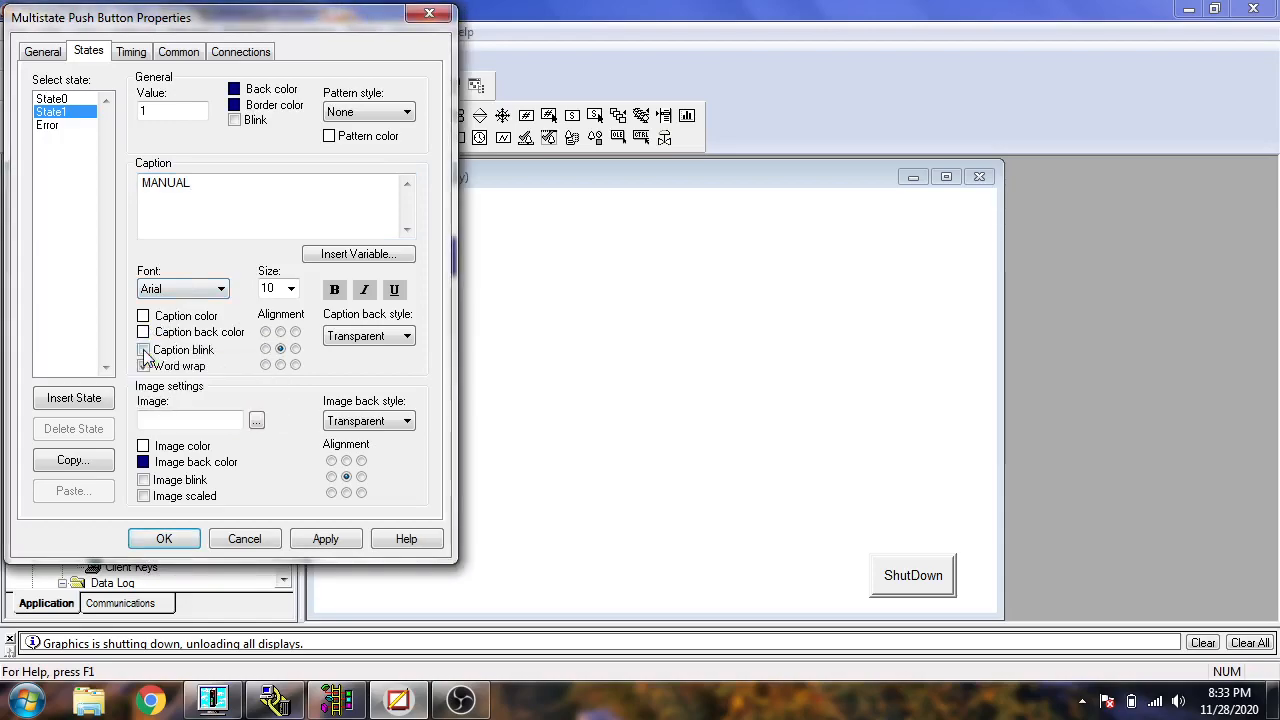
left_click(315, 546)
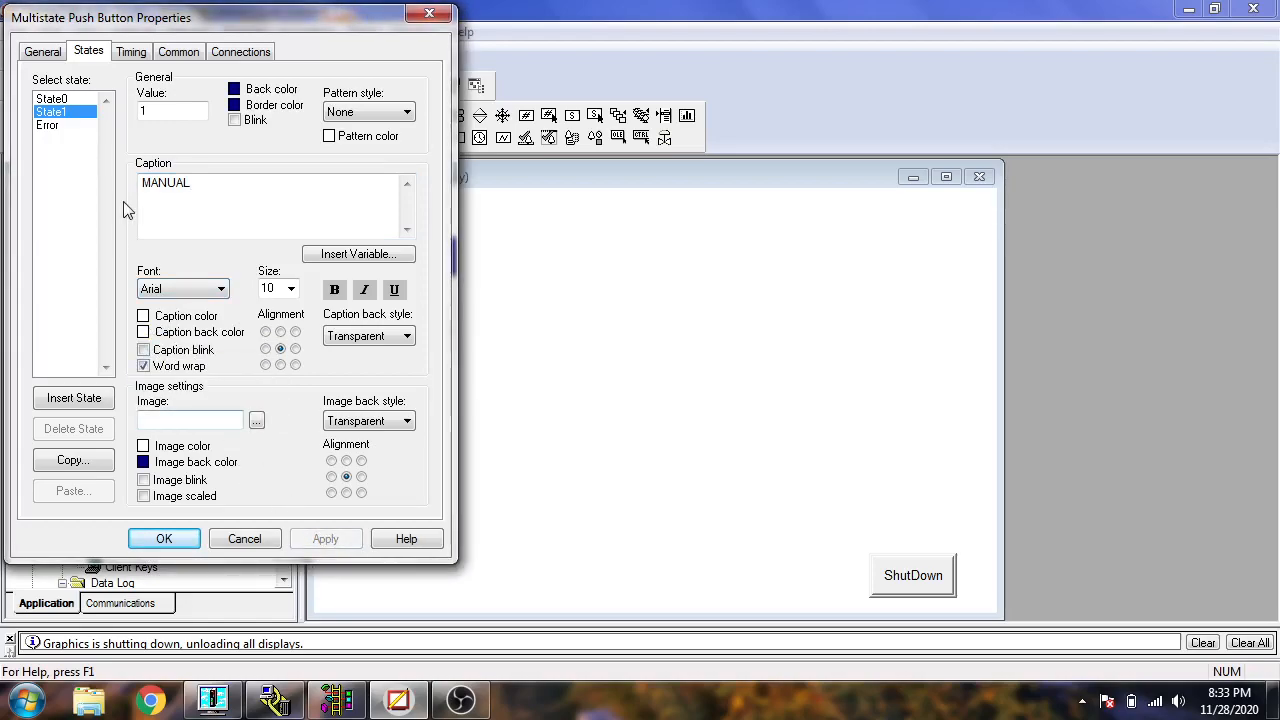
left_click(74, 100)
left_click(144, 333)
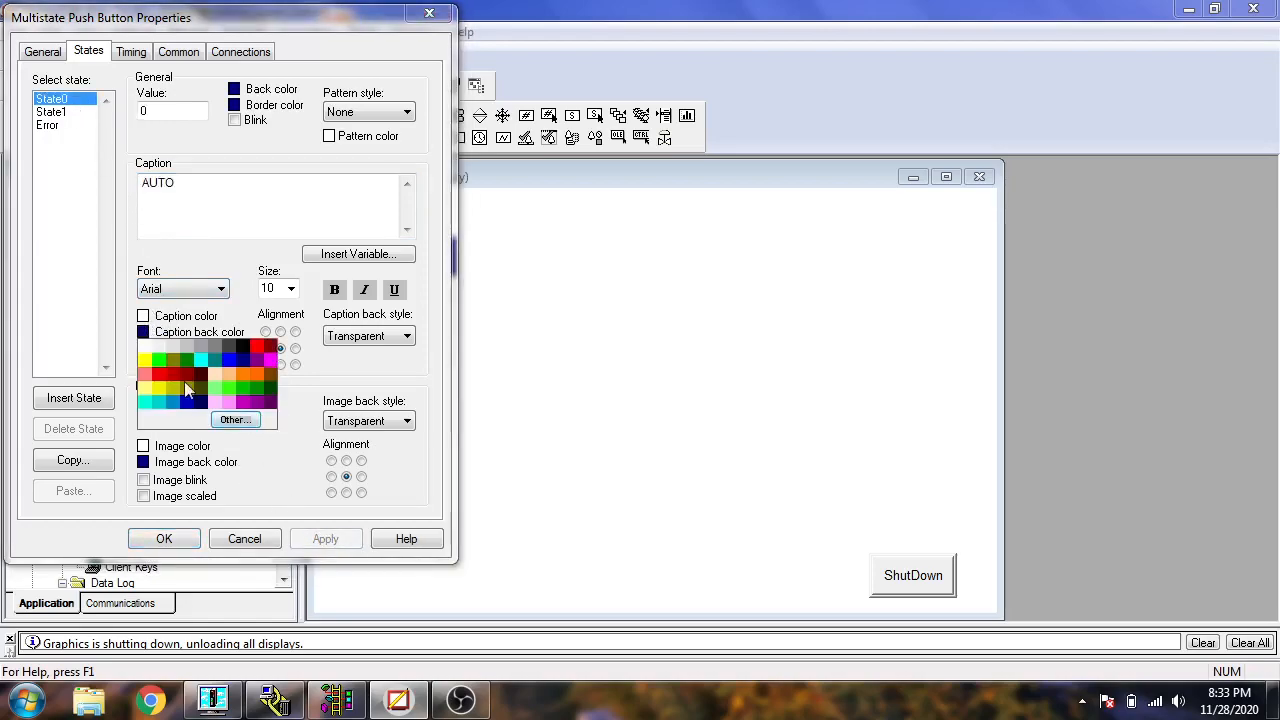
left_click(145, 346)
left_click(315, 540)
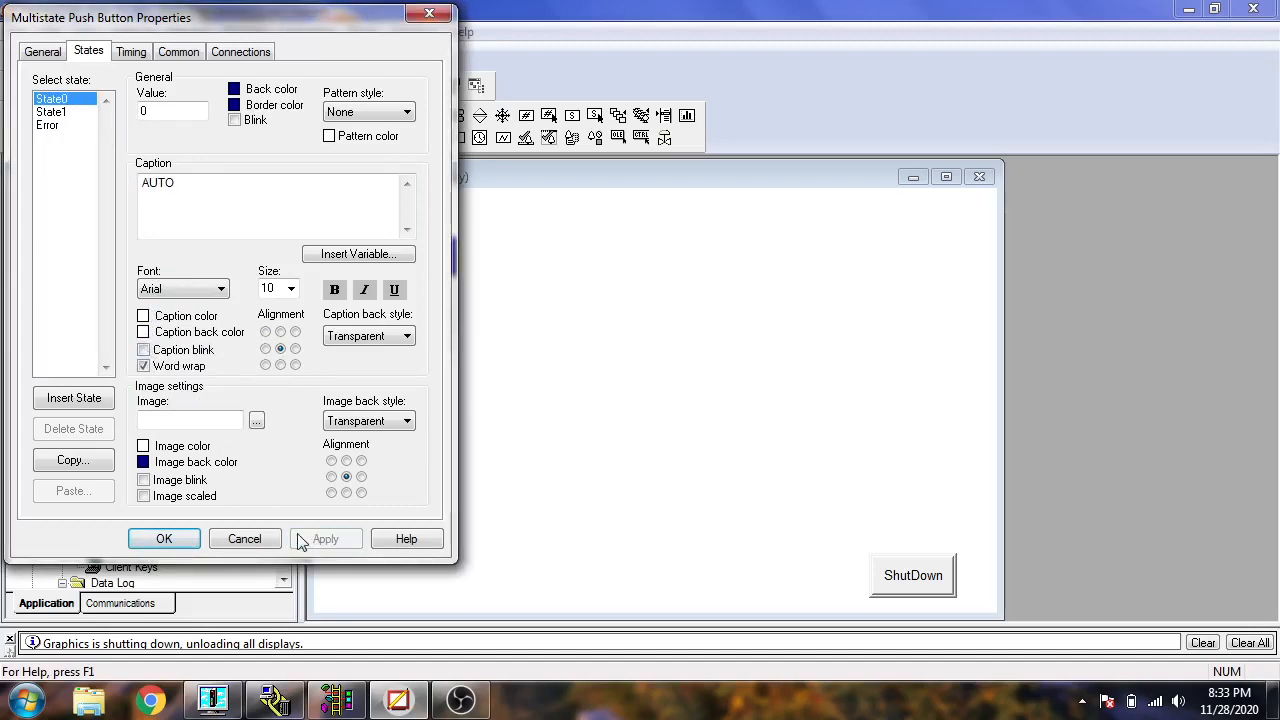
- Review the button's back style, highlight color and State0 border color options, and accept the multistate button's properties
left_click(45, 52)
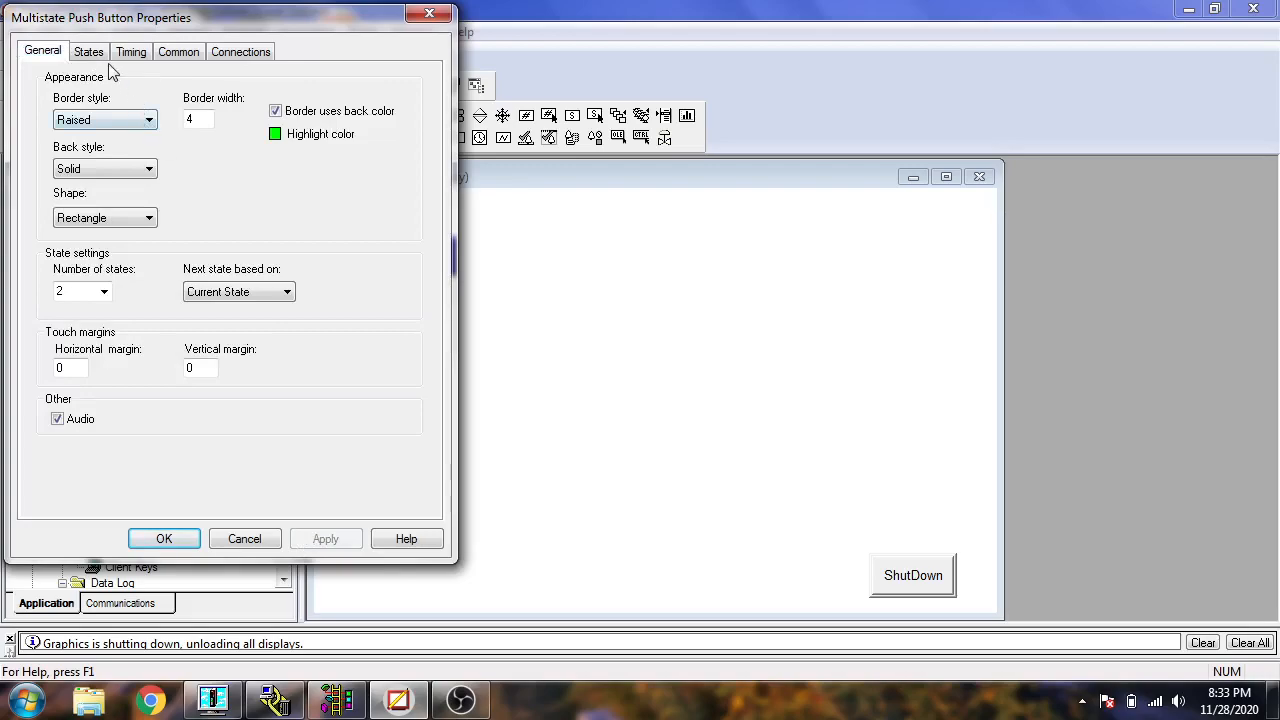
left_click(143, 170)
left_click(143, 169)
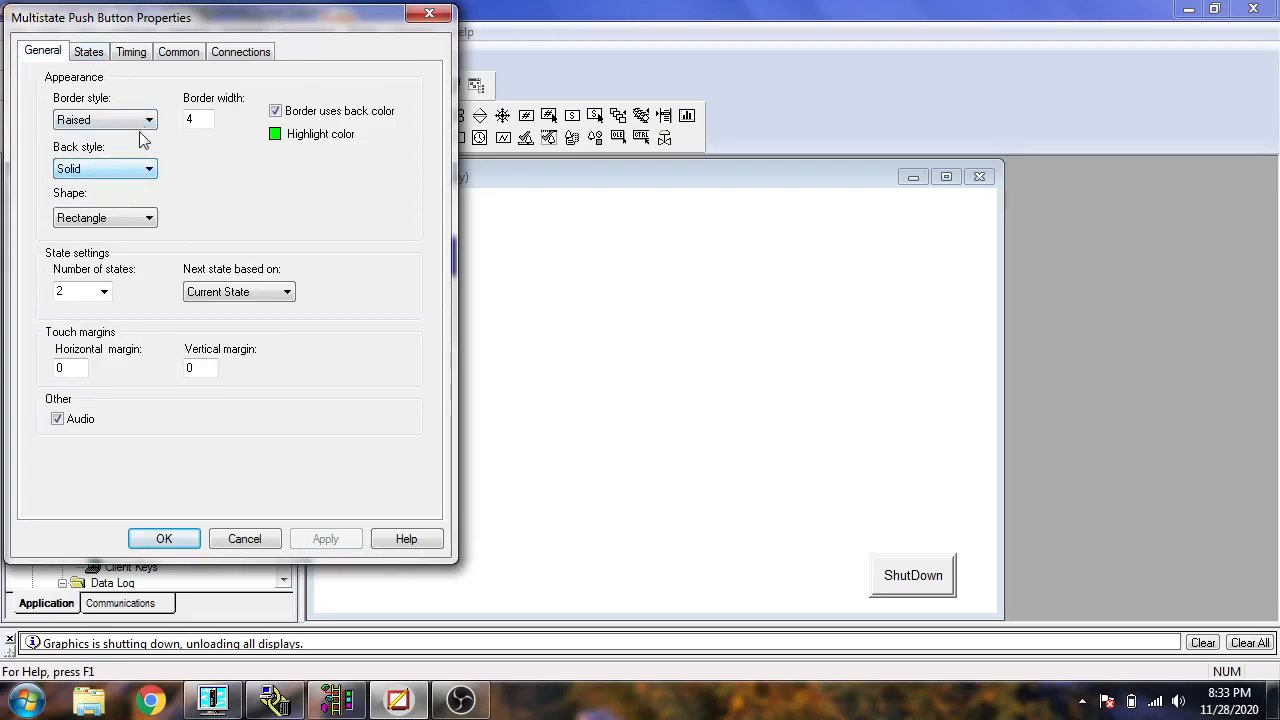
left_click(276, 133)
left_click(277, 141)
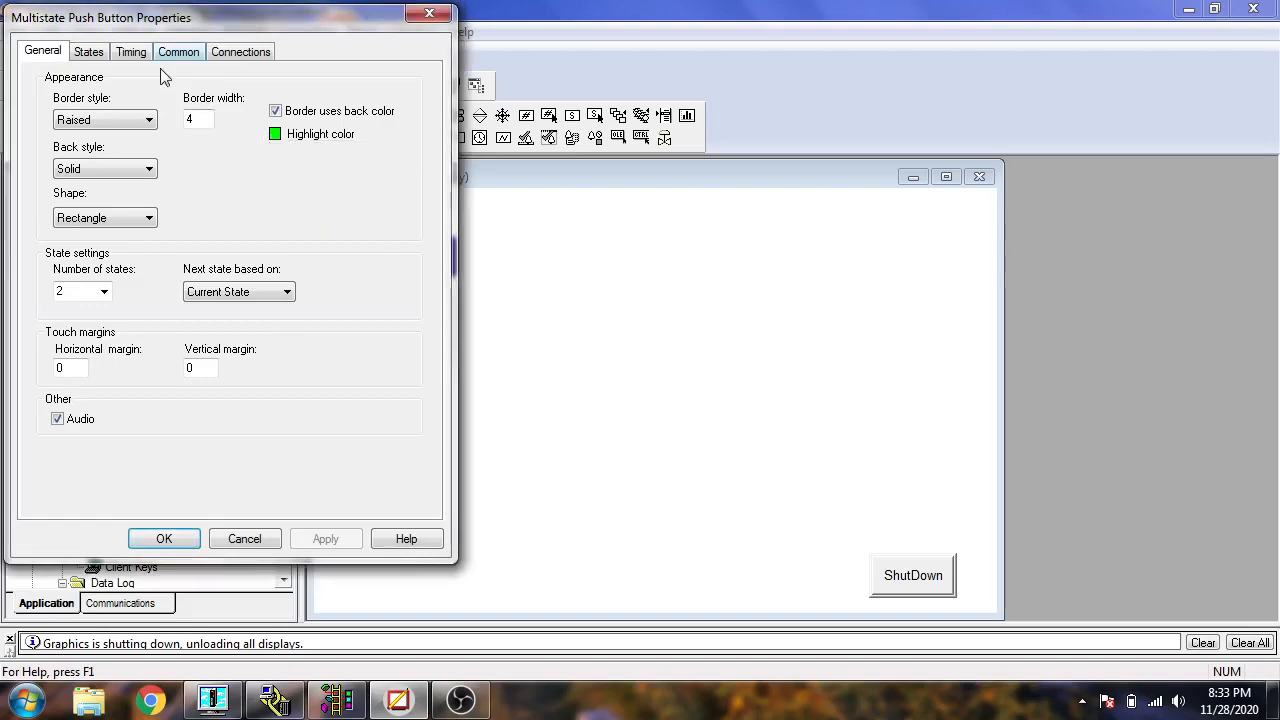
left_click(92, 52)
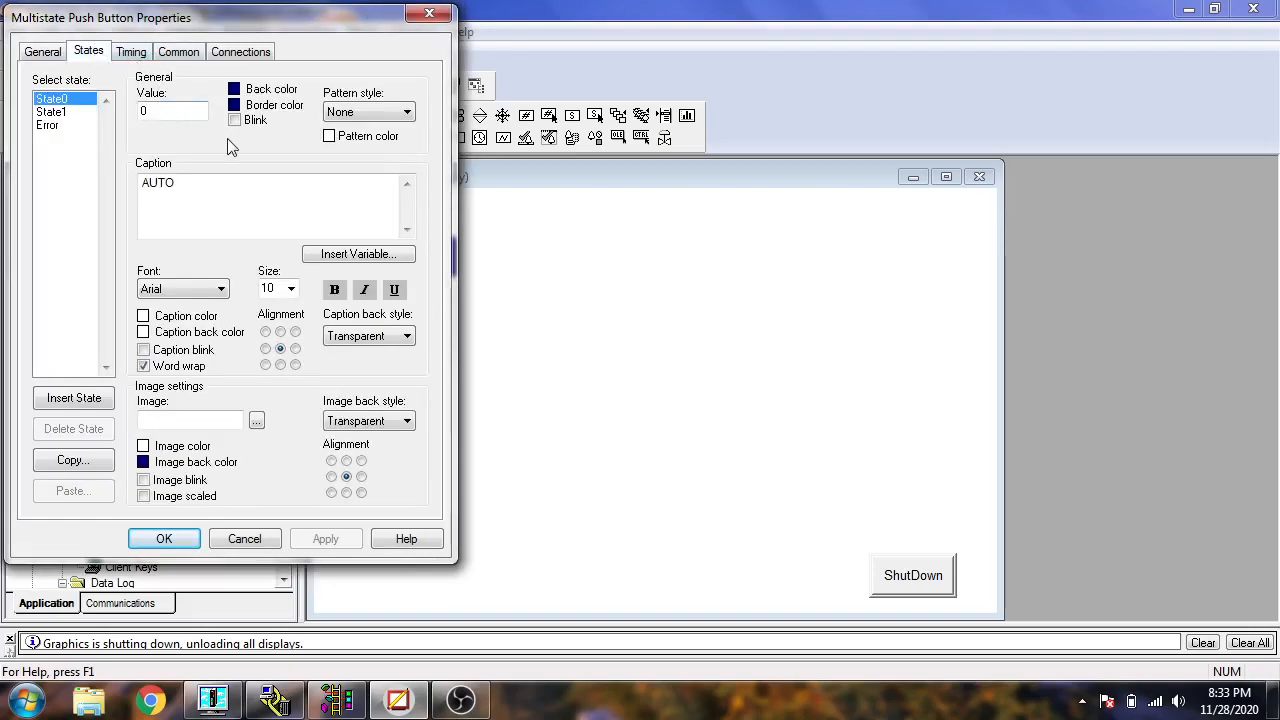
left_click(235, 106)
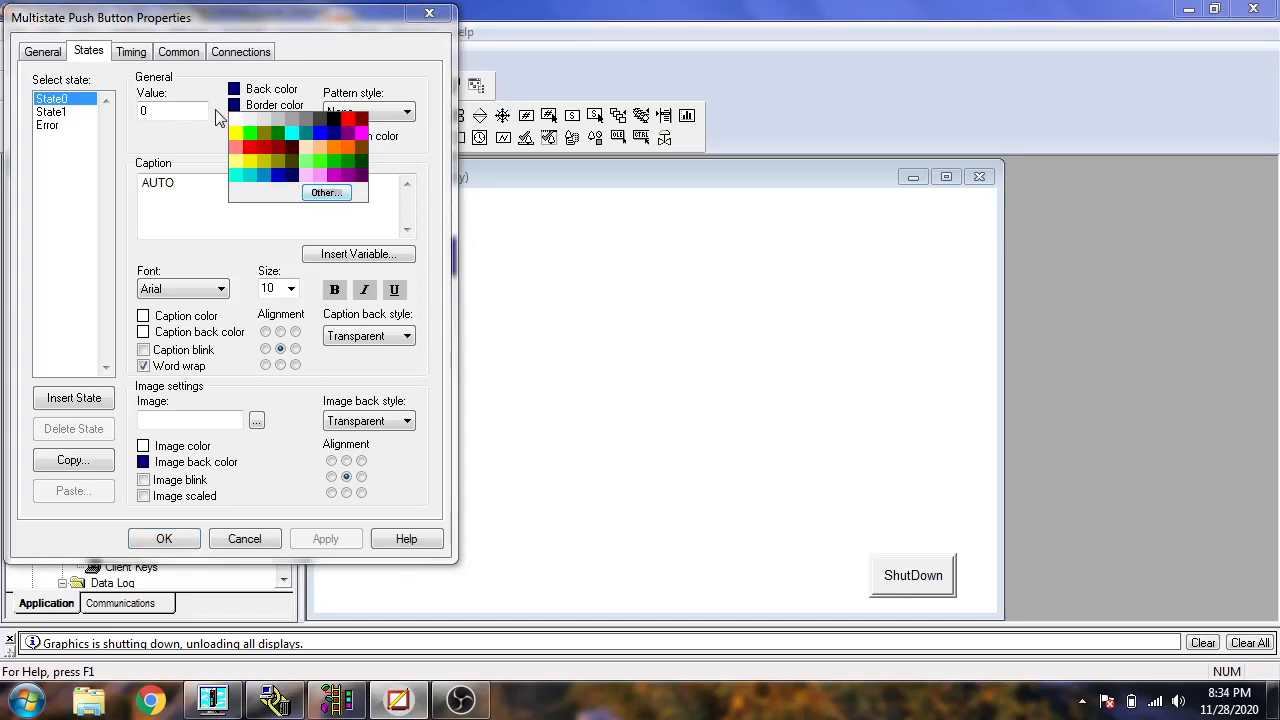
left_click(210, 138)
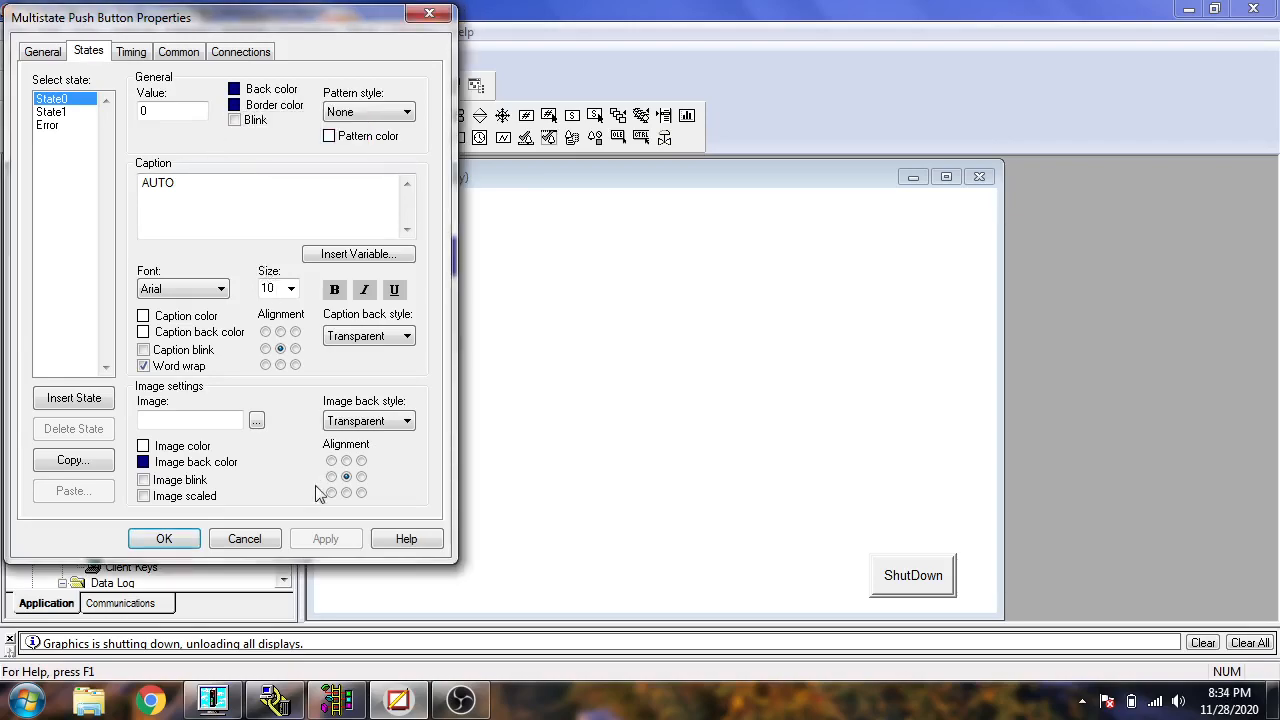
left_click(170, 537)
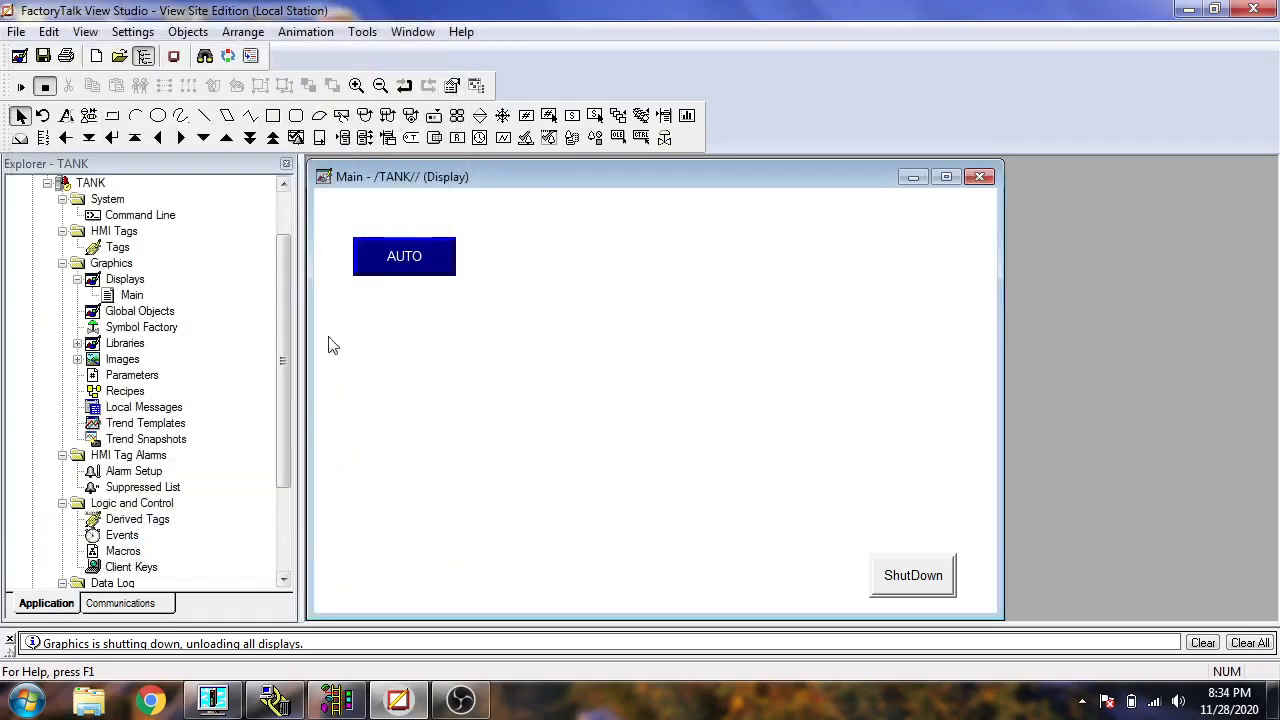
- Save the Main display with the new multistate button and run the TANK.cli client configuration
left_click(43, 56)
left_click(204, 58)
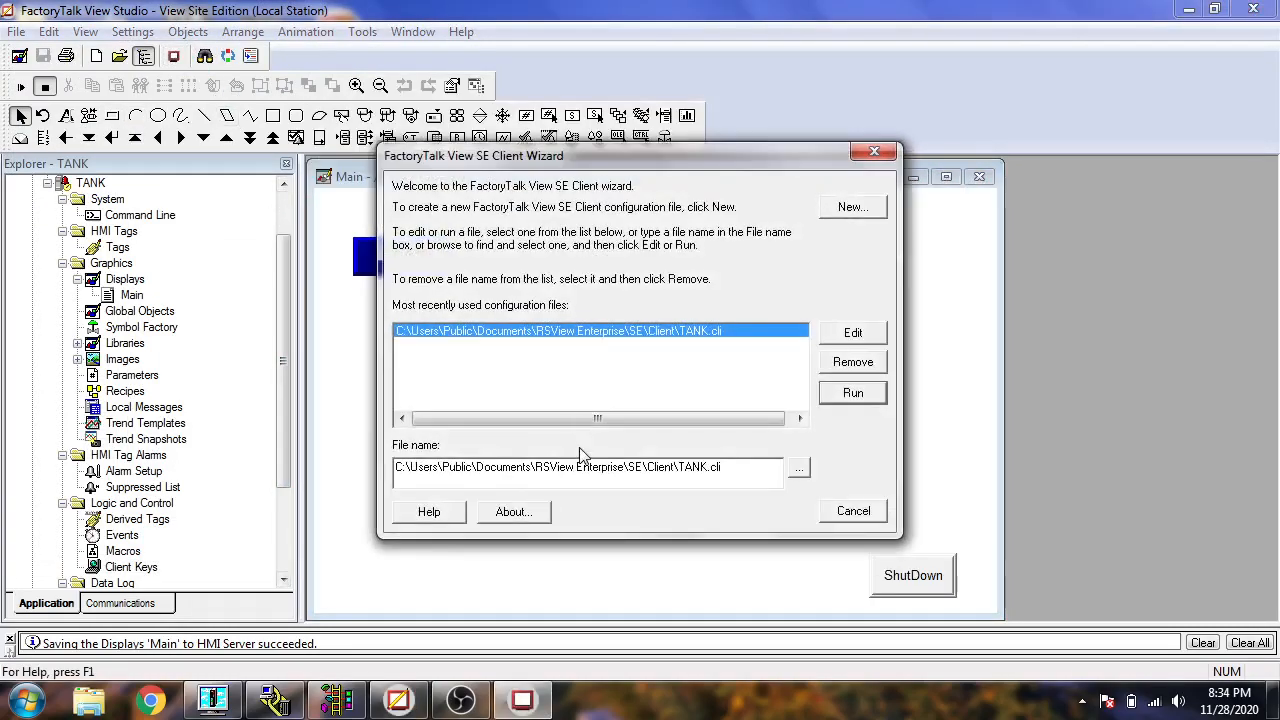
left_click(848, 395)
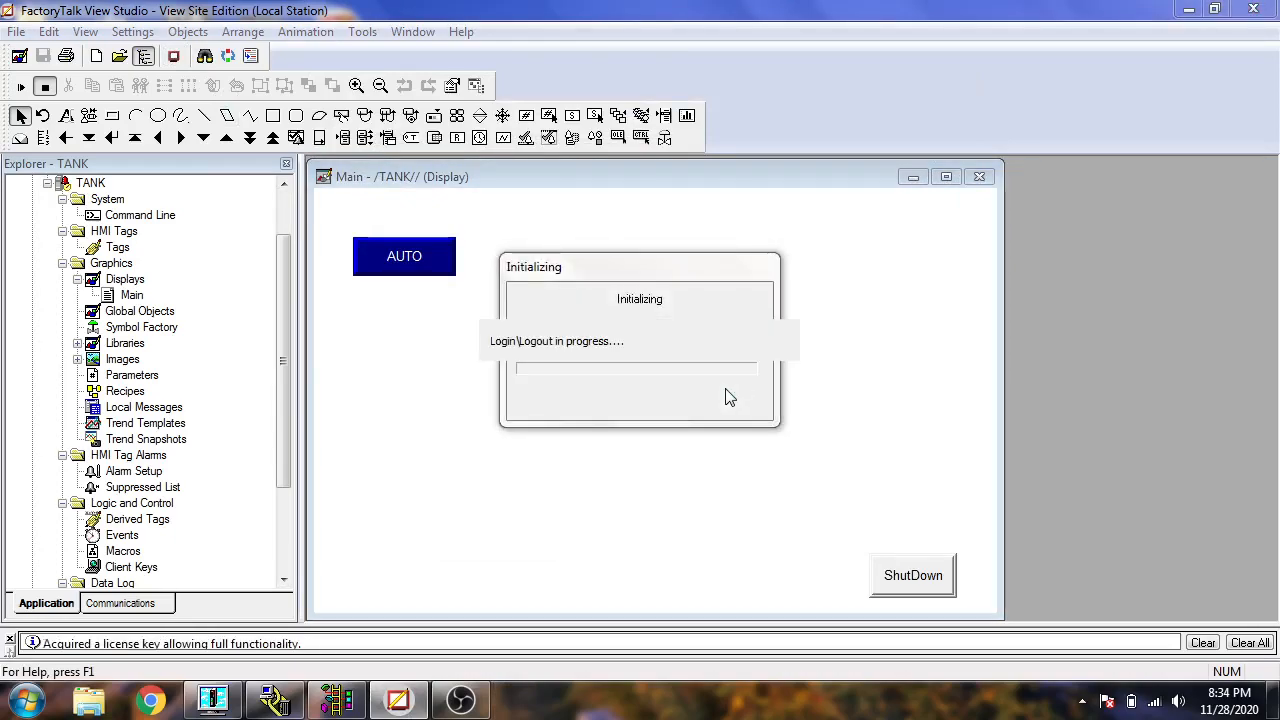
left_click(461, 700)
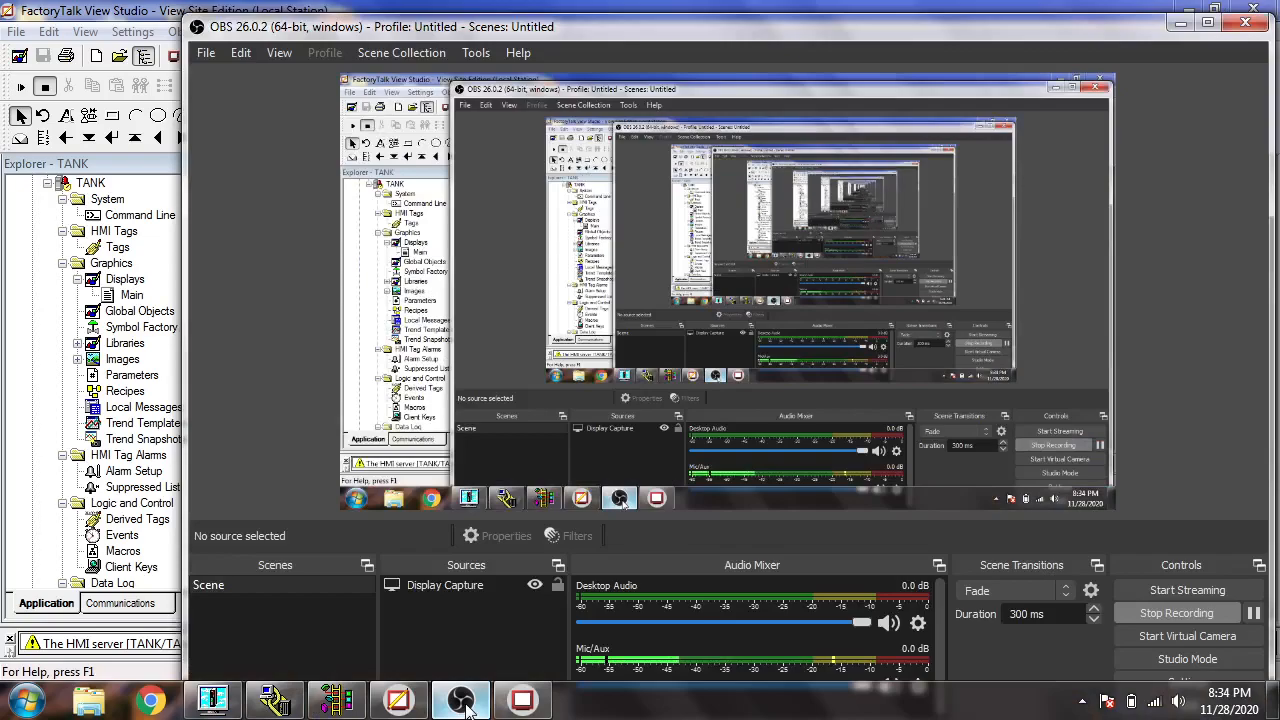
left_click(461, 700)
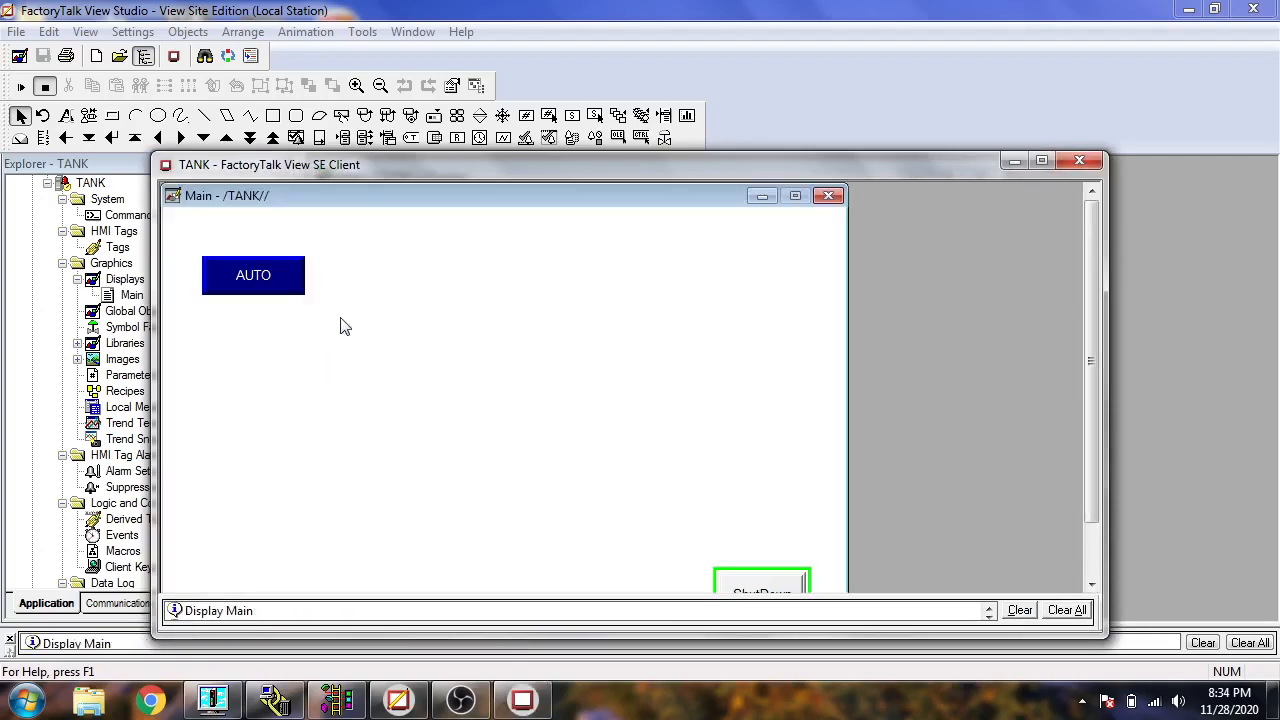
- Toggle the button to MANUAL in the running client and compare the B3:0/0 contacts in the RSLogix 500 ladder before and after
left_click(336, 700)
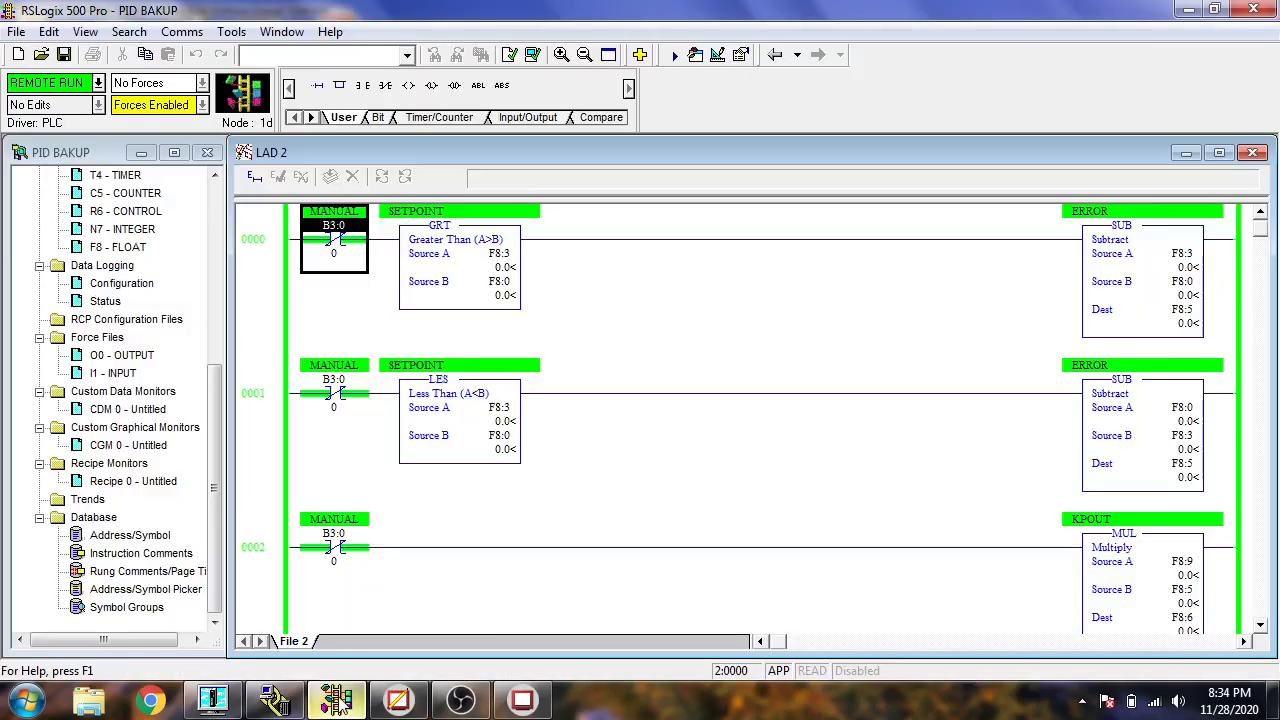
left_click(336, 700)
left_click(251, 281)
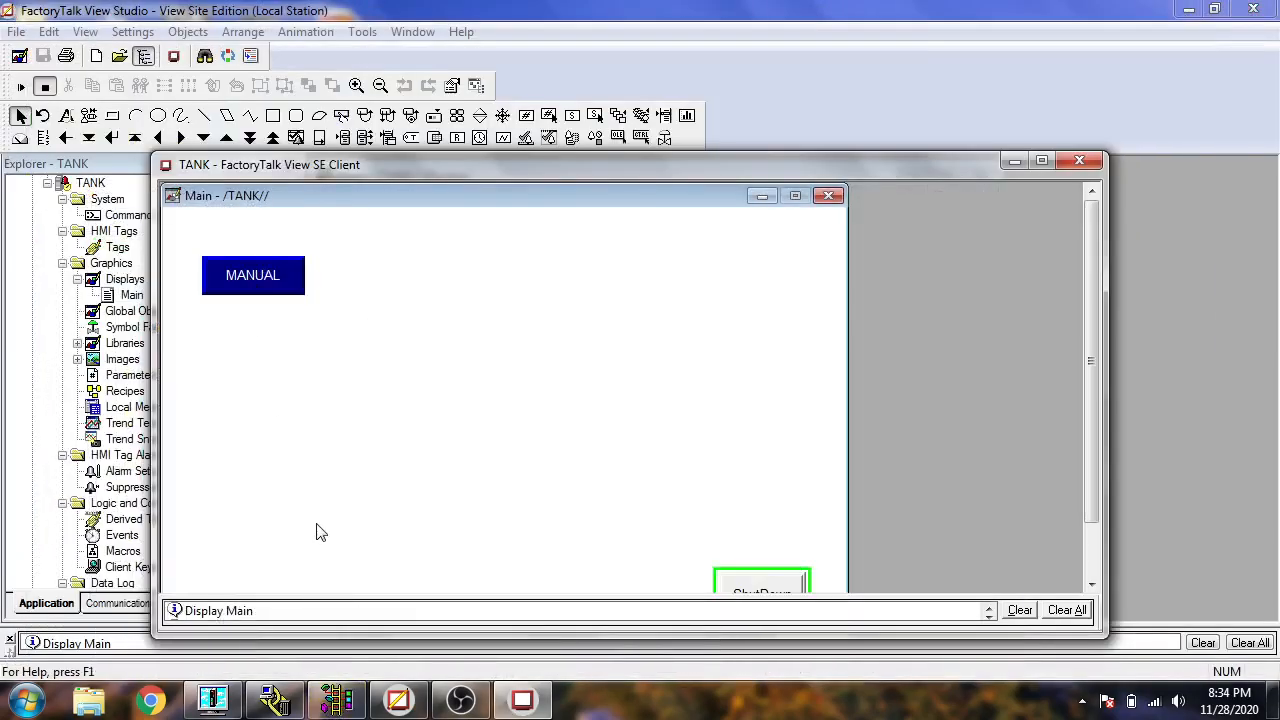
left_click(336, 700)
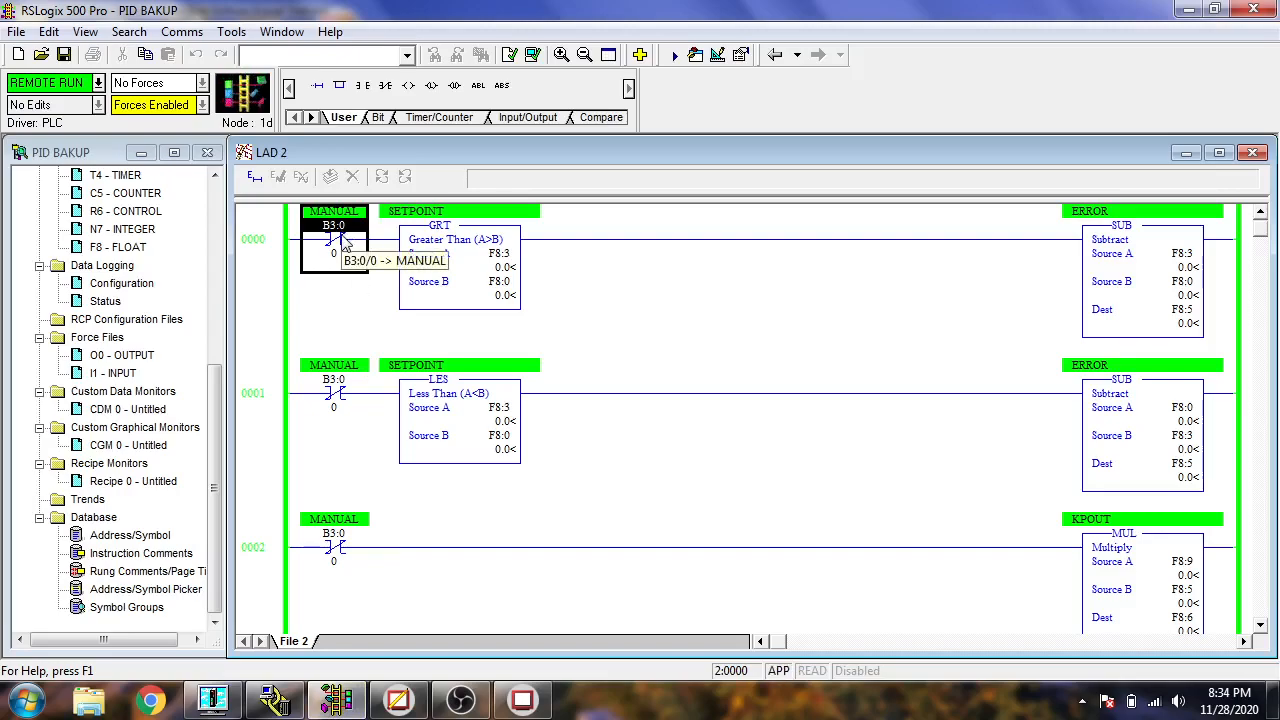
left_click(336, 700)
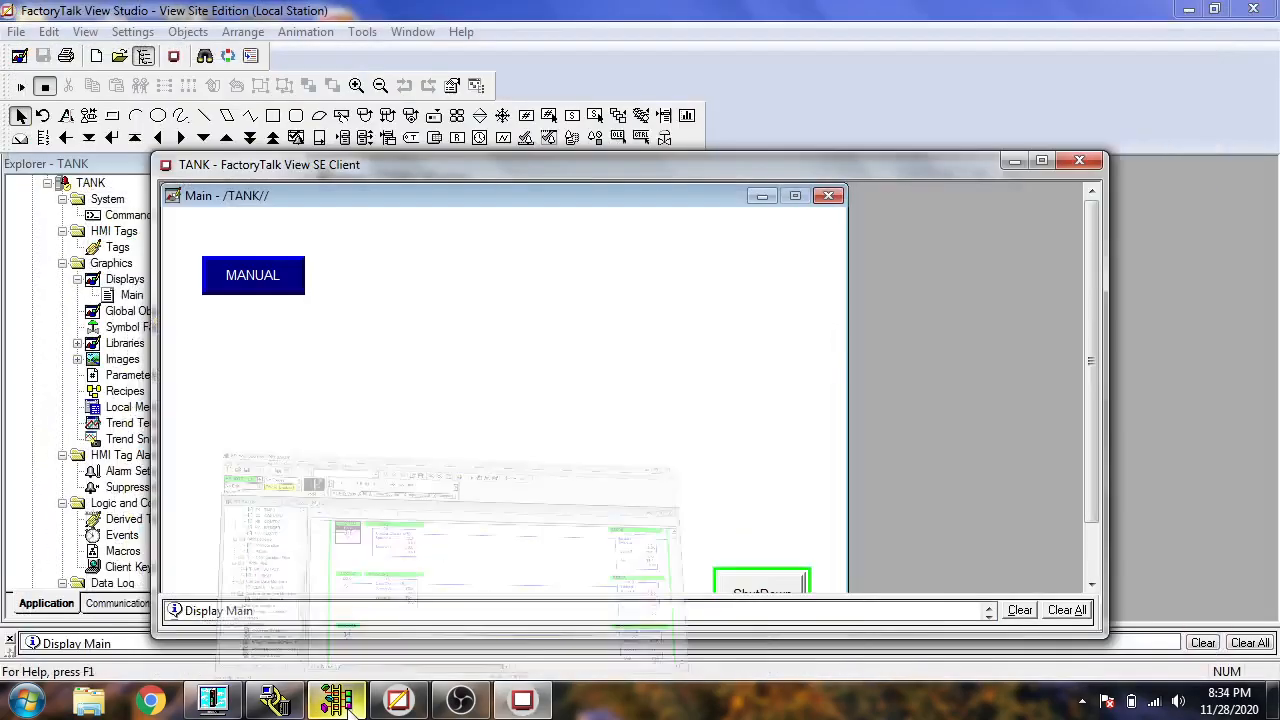
- Toggle the button back to AUTO, check the B3:0/0 contacts in RSLogix 500 again, and shut down the client
left_click(264, 278)
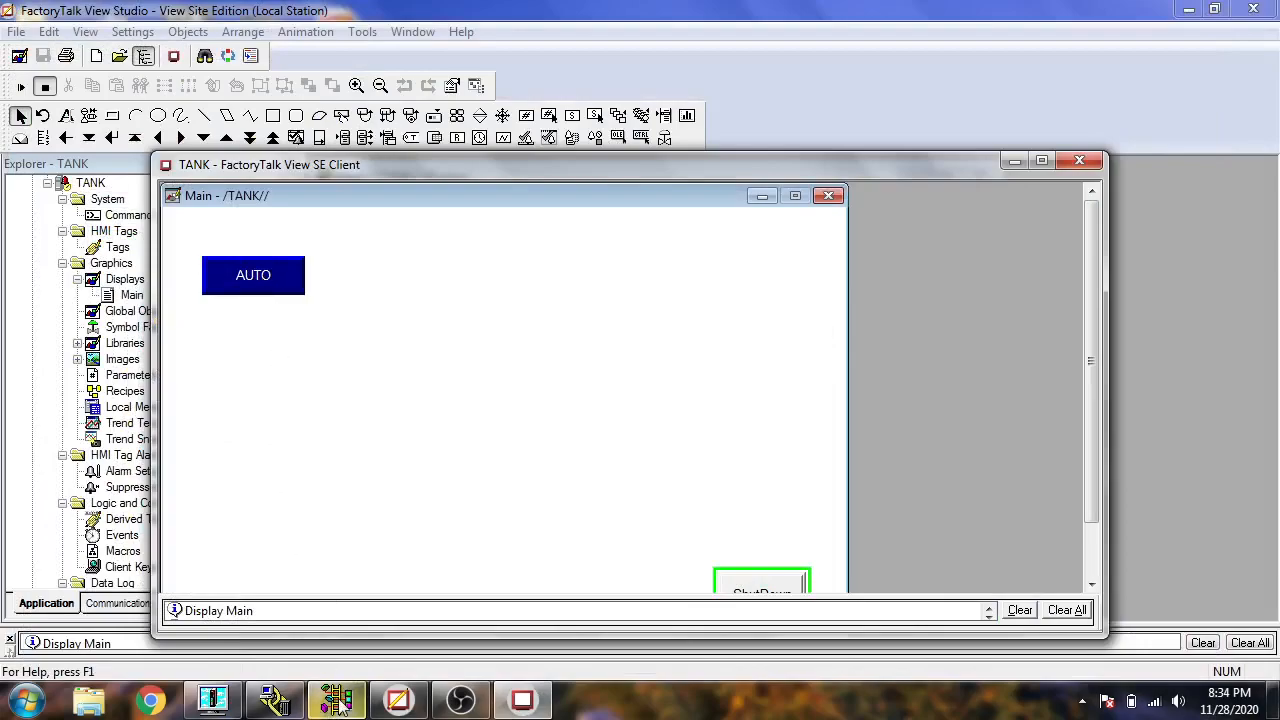
left_click(336, 700)
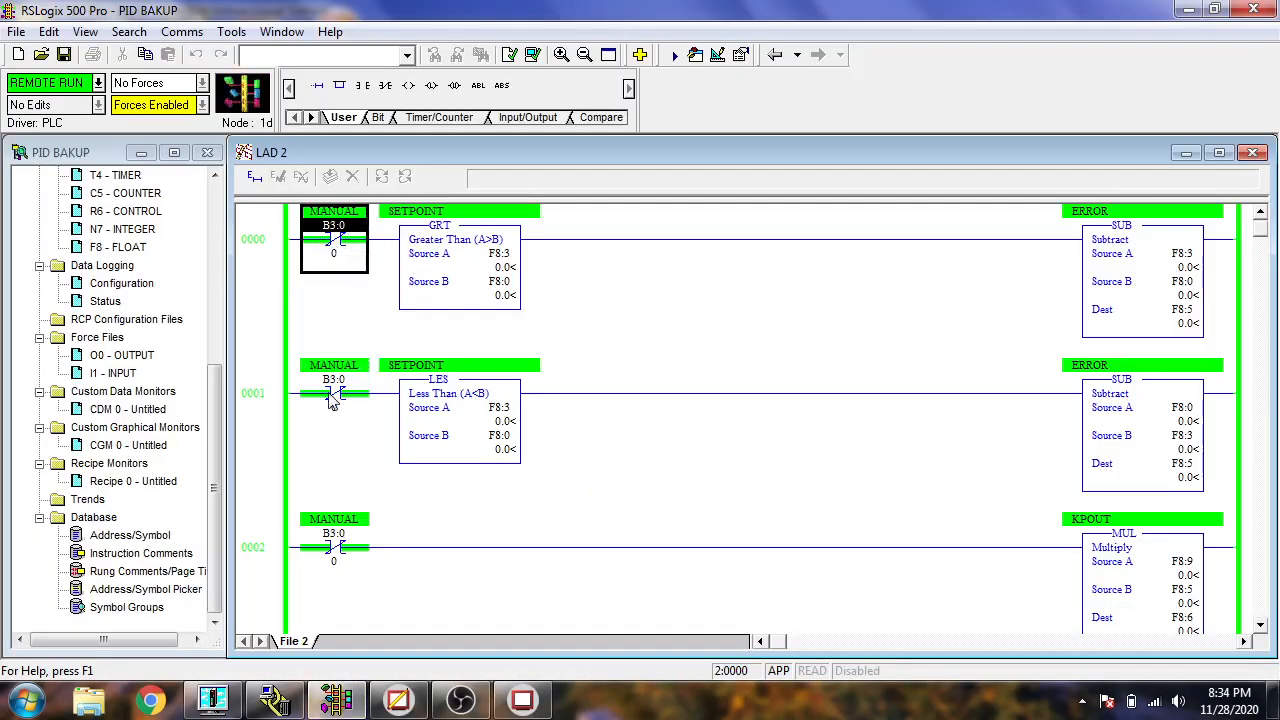
left_click(336, 700)
left_click(740, 589)
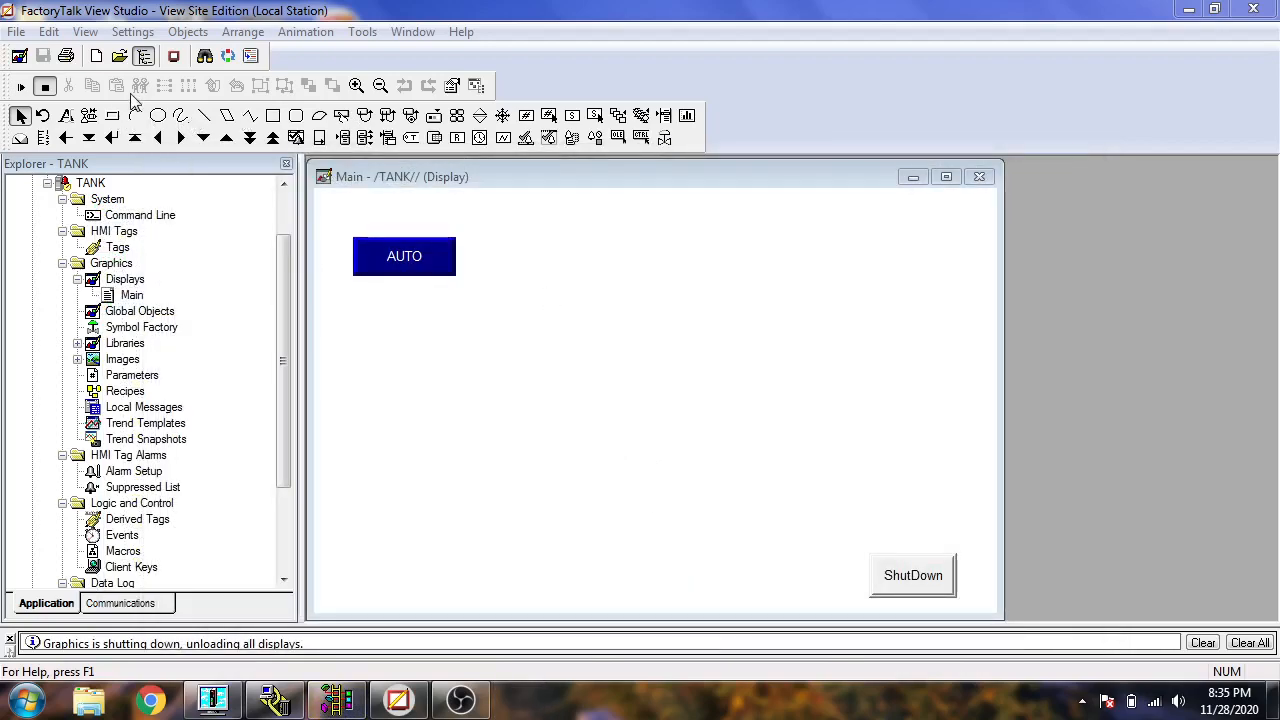
- Insert a numeric input below the AUTO button with Floating Point format, 1 decimal place and center justification
left_click(143, 32)
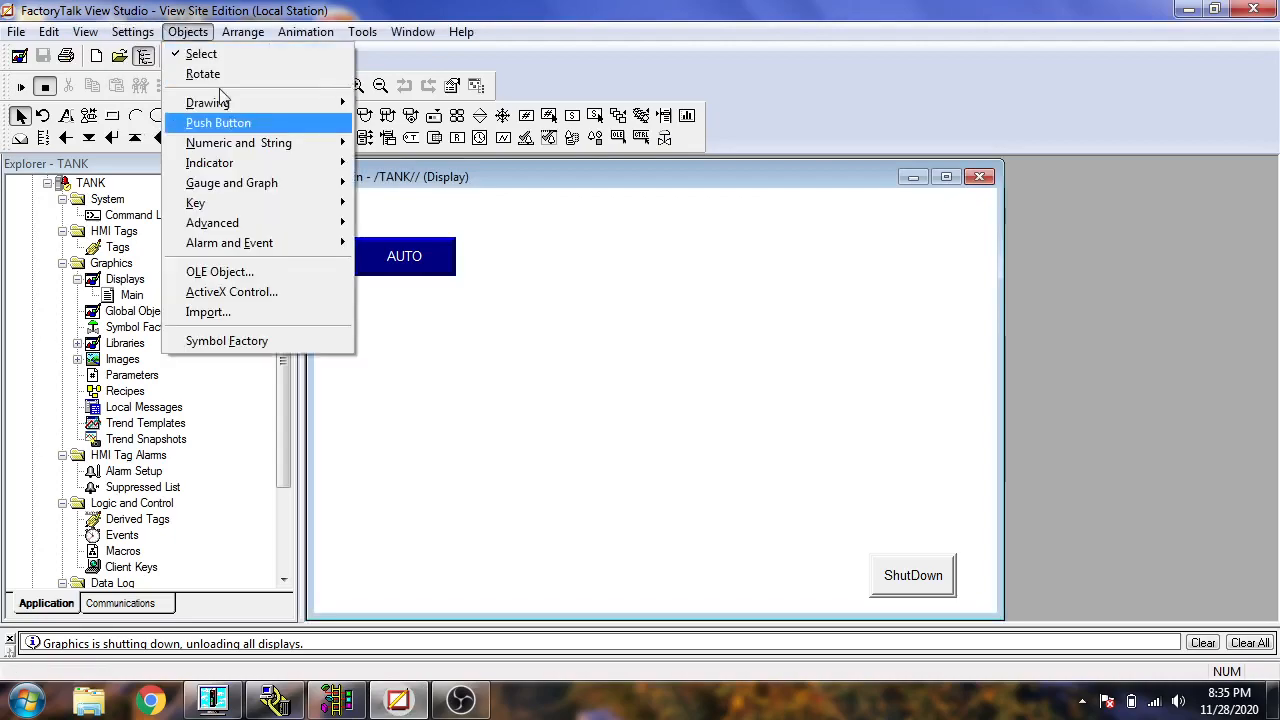
mouse_move(292, 146)
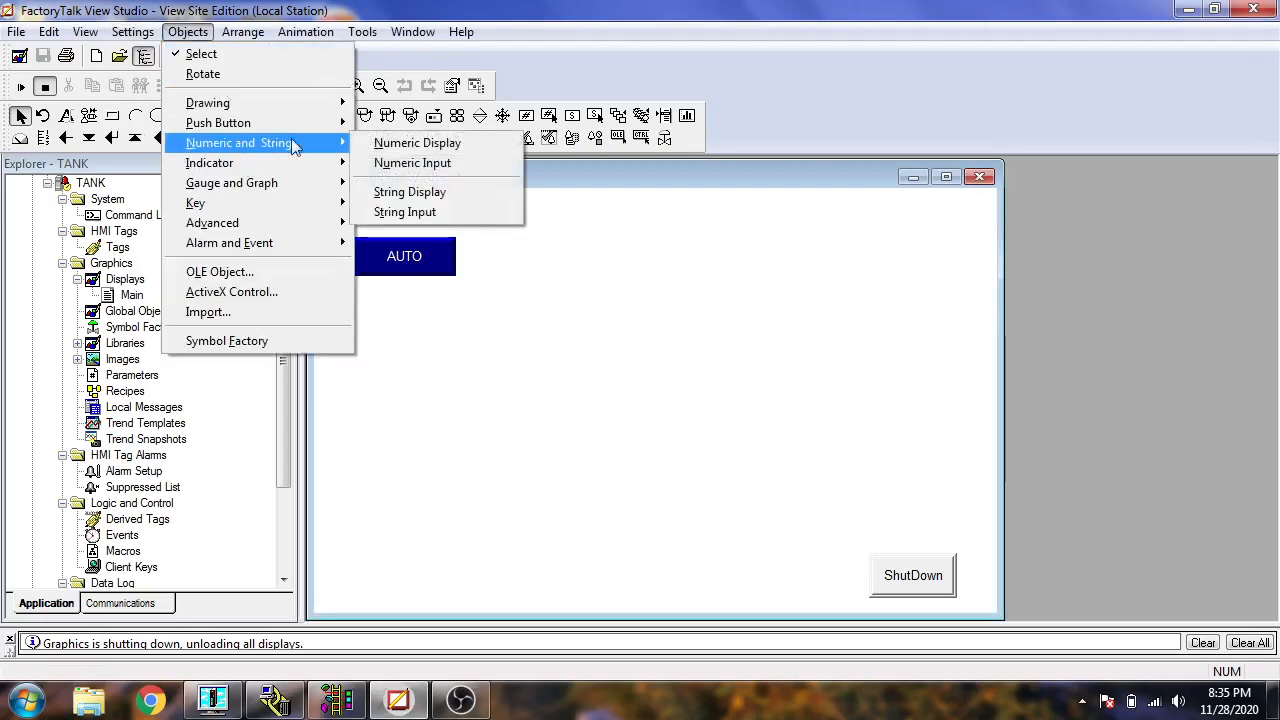
left_click(380, 164)
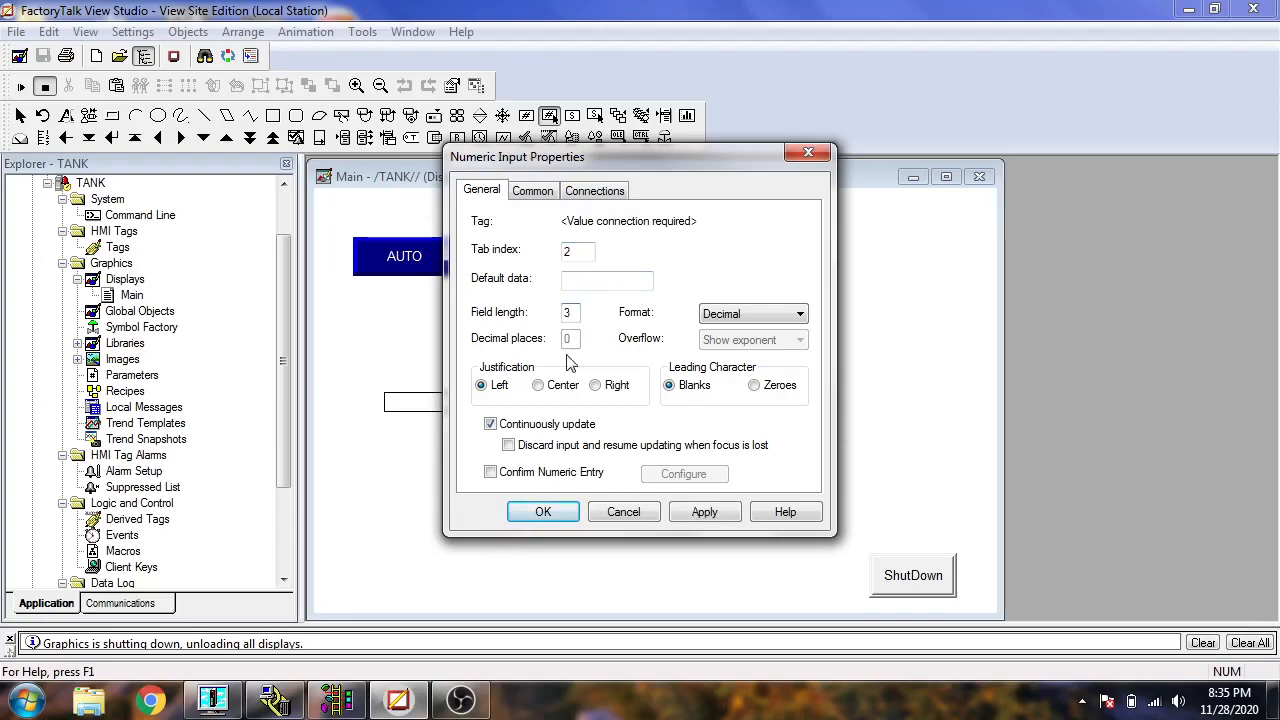
left_click(752, 314)
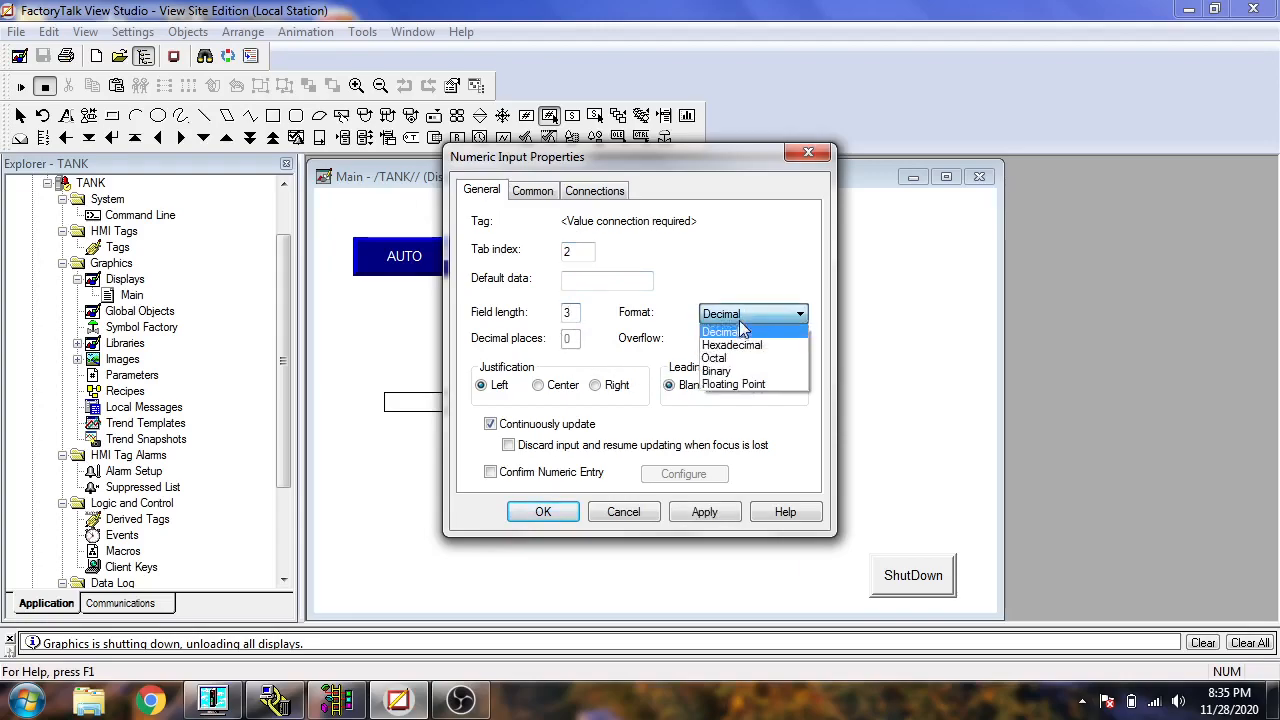
left_click(738, 381)
double_click(566, 339)
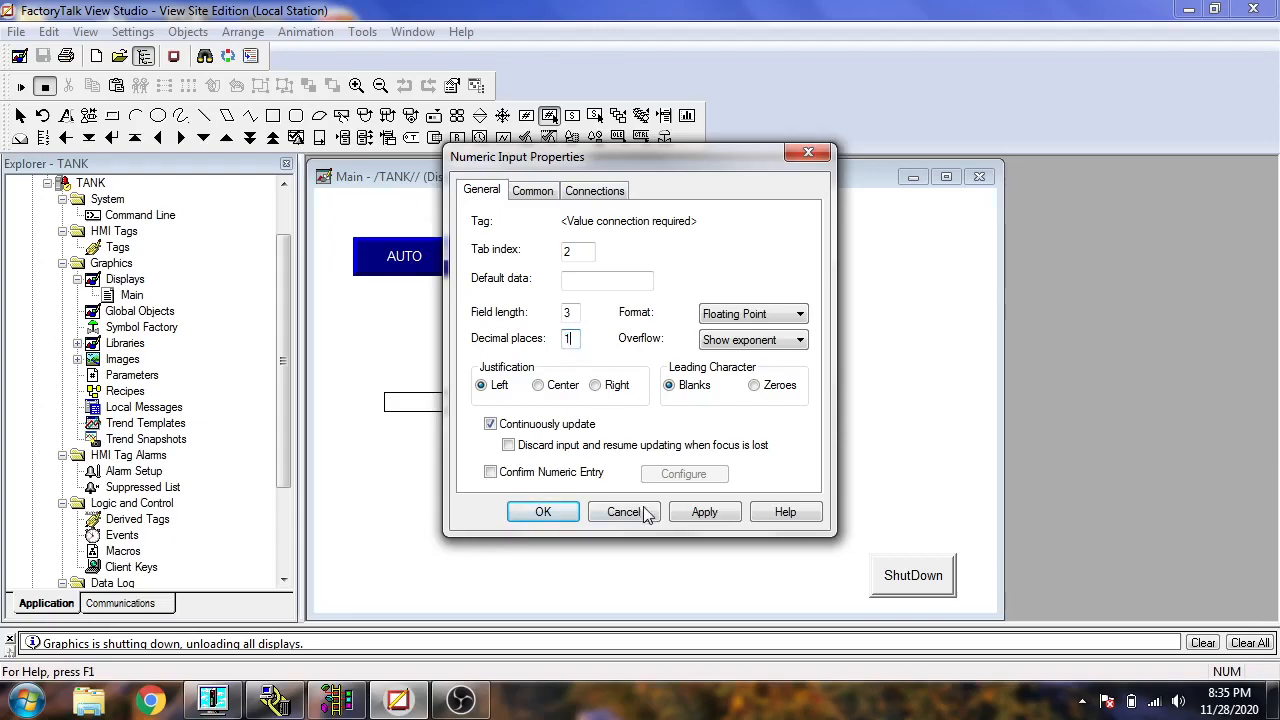
left_click(568, 386)
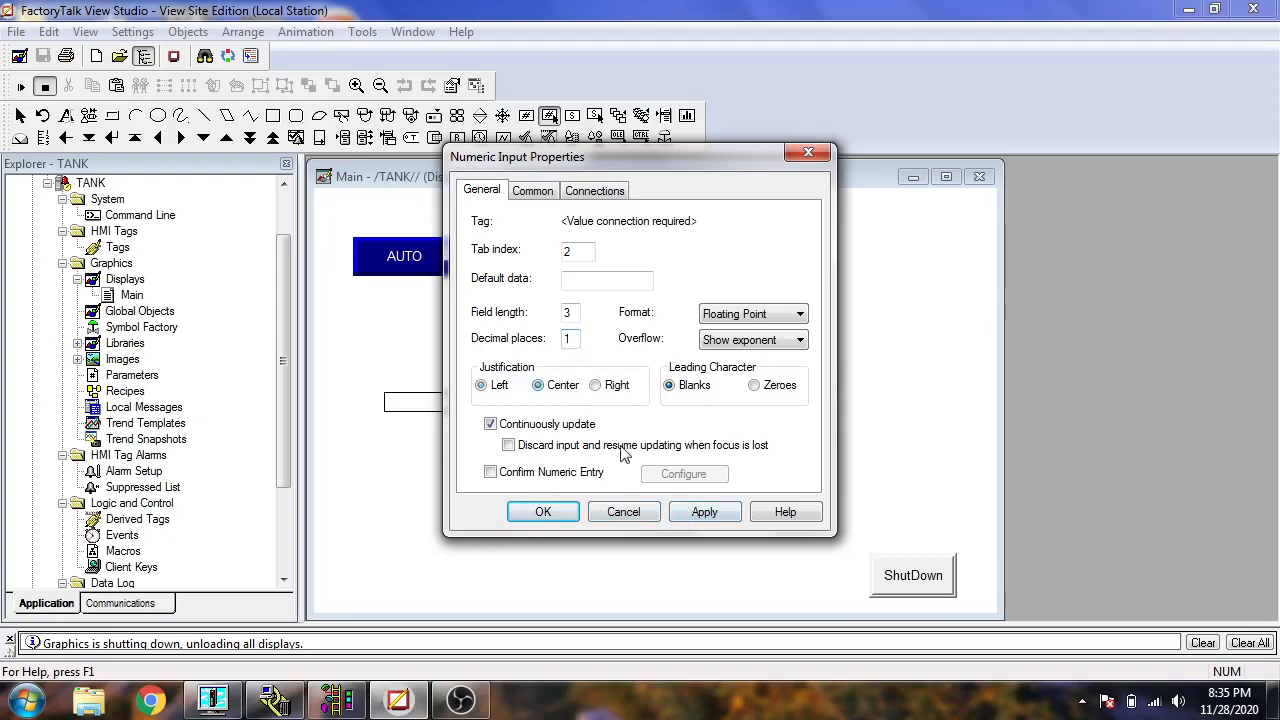
left_click(710, 515)
- Connect the numeric input's Value to the SETPOINT tag and accept its properties
left_click(550, 191)
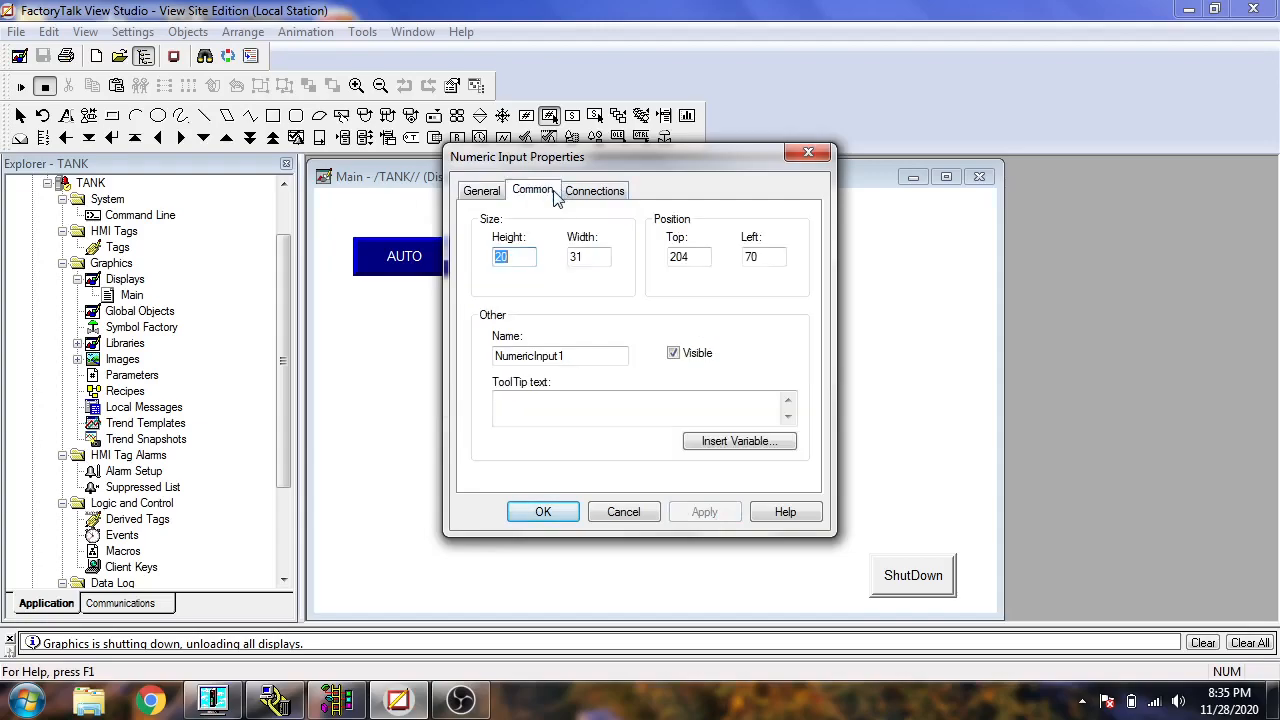
left_click(582, 190)
left_click(757, 226)
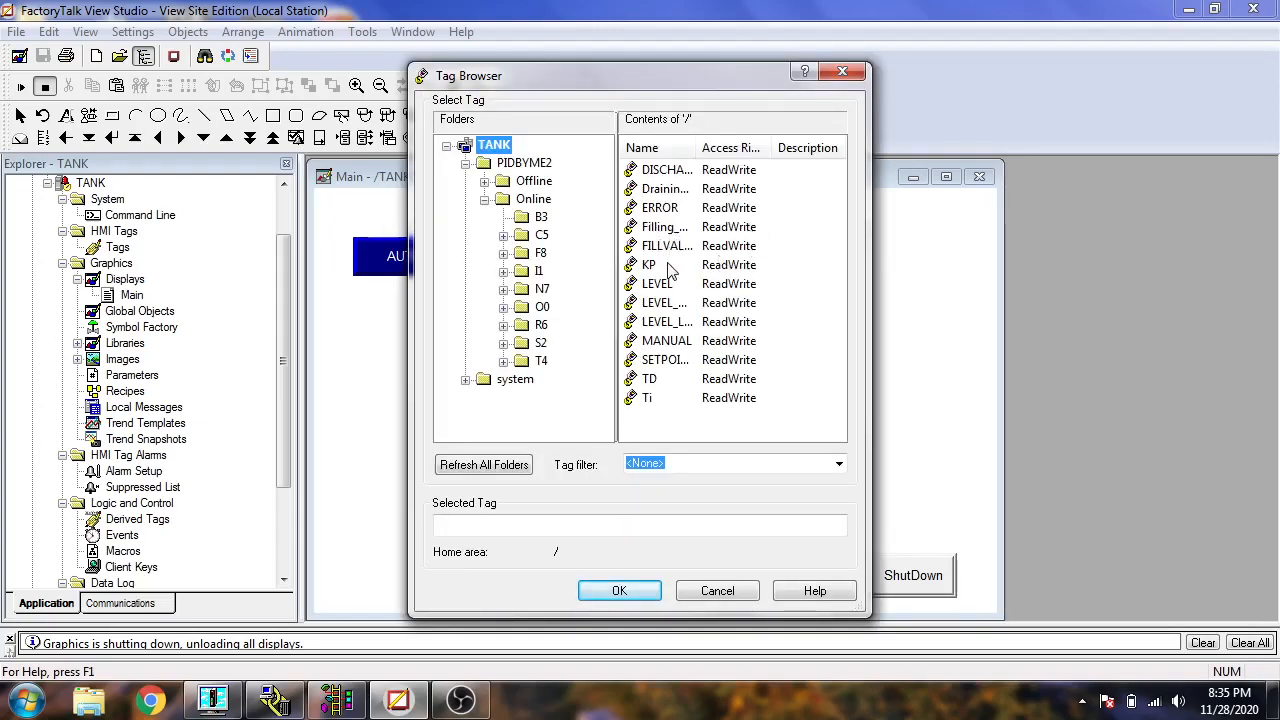
left_click(662, 360)
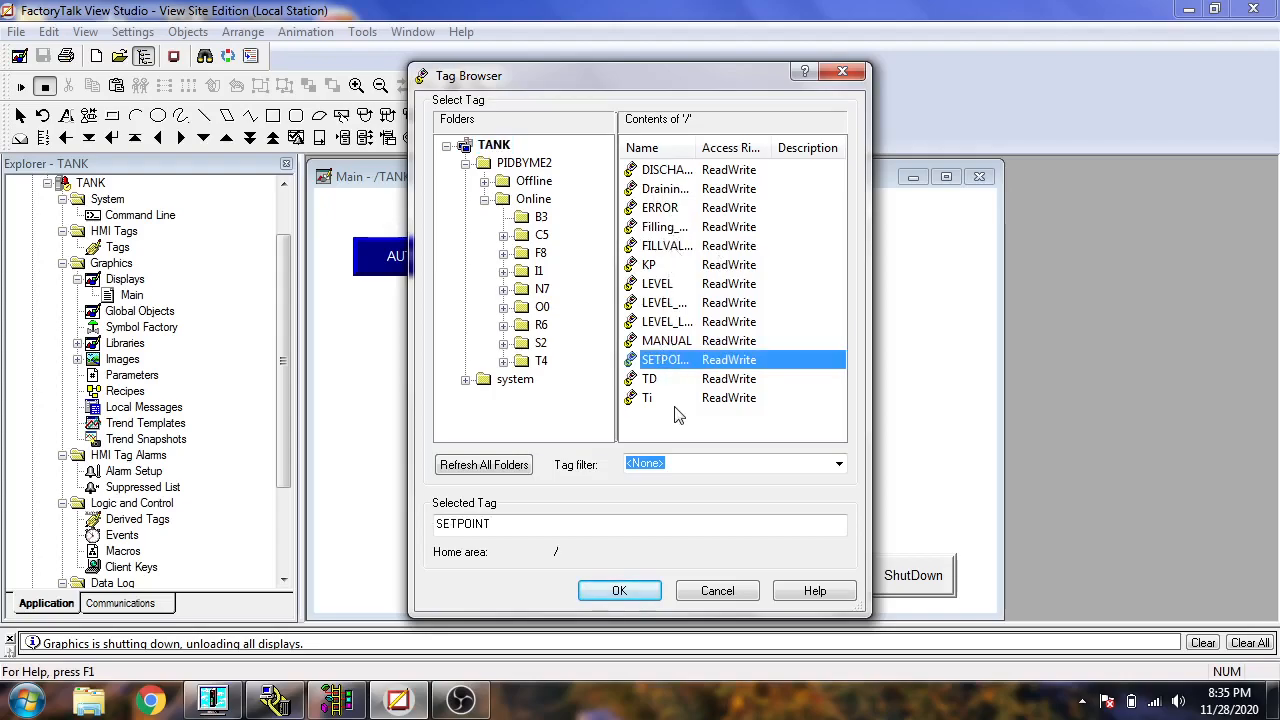
left_click(619, 591)
left_click(700, 518)
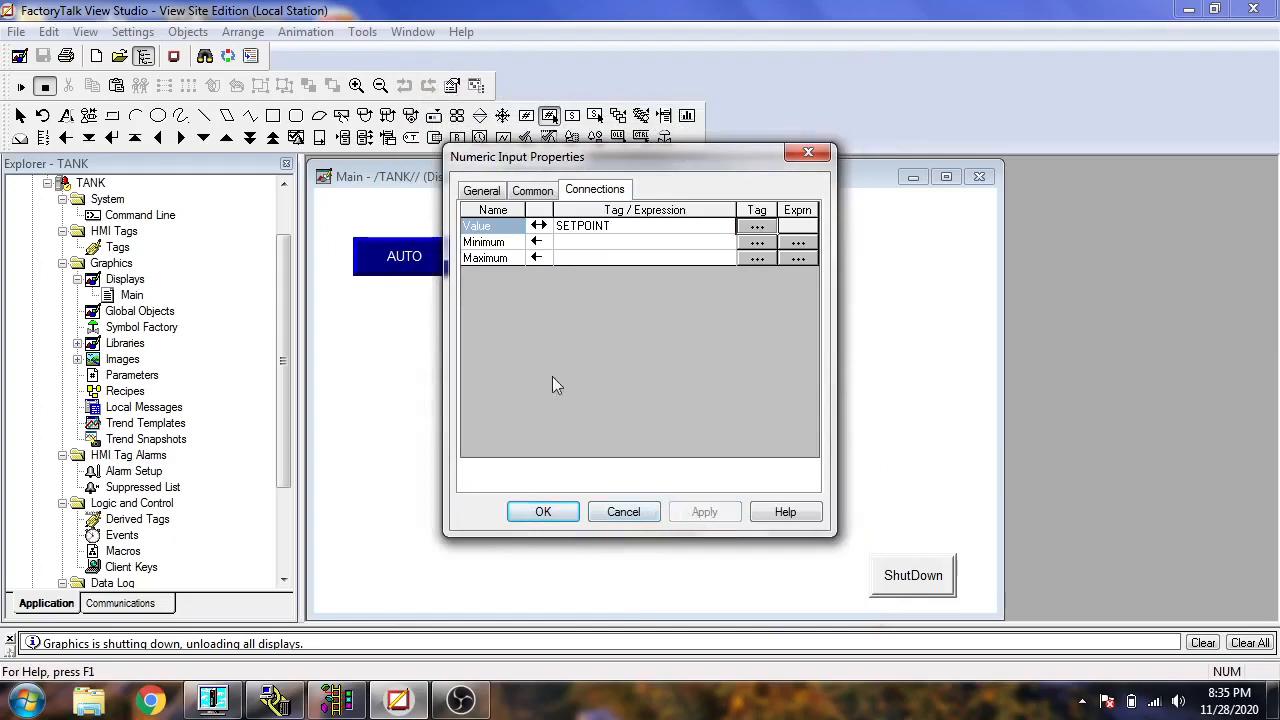
left_click(494, 192)
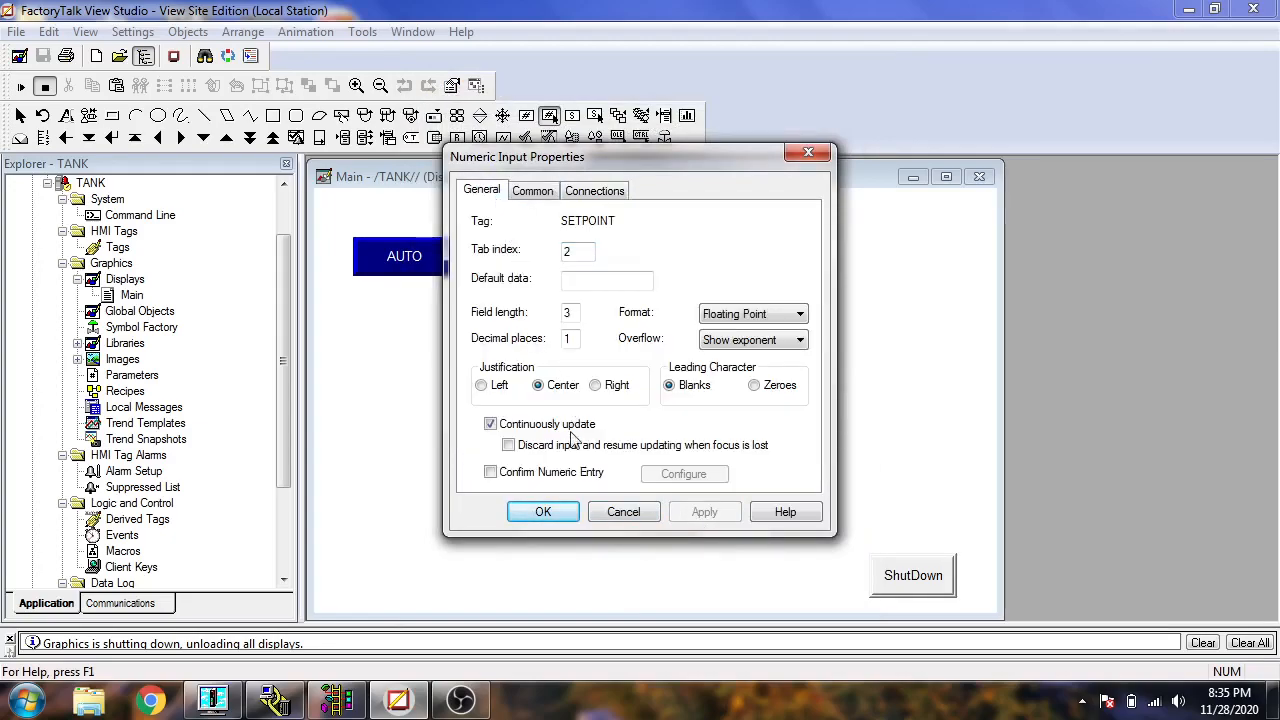
left_click(558, 511)
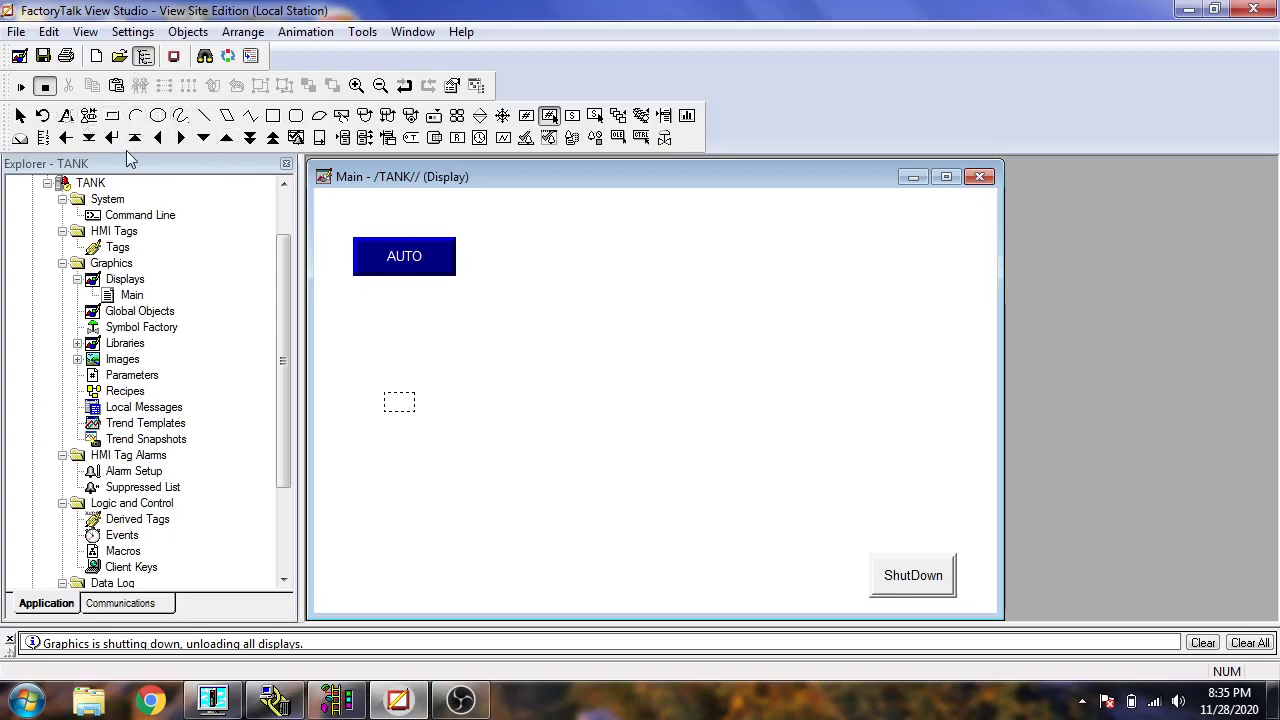
- Draw a raised panel directly below the AUTO button and set its back color to green
left_click(112, 115)
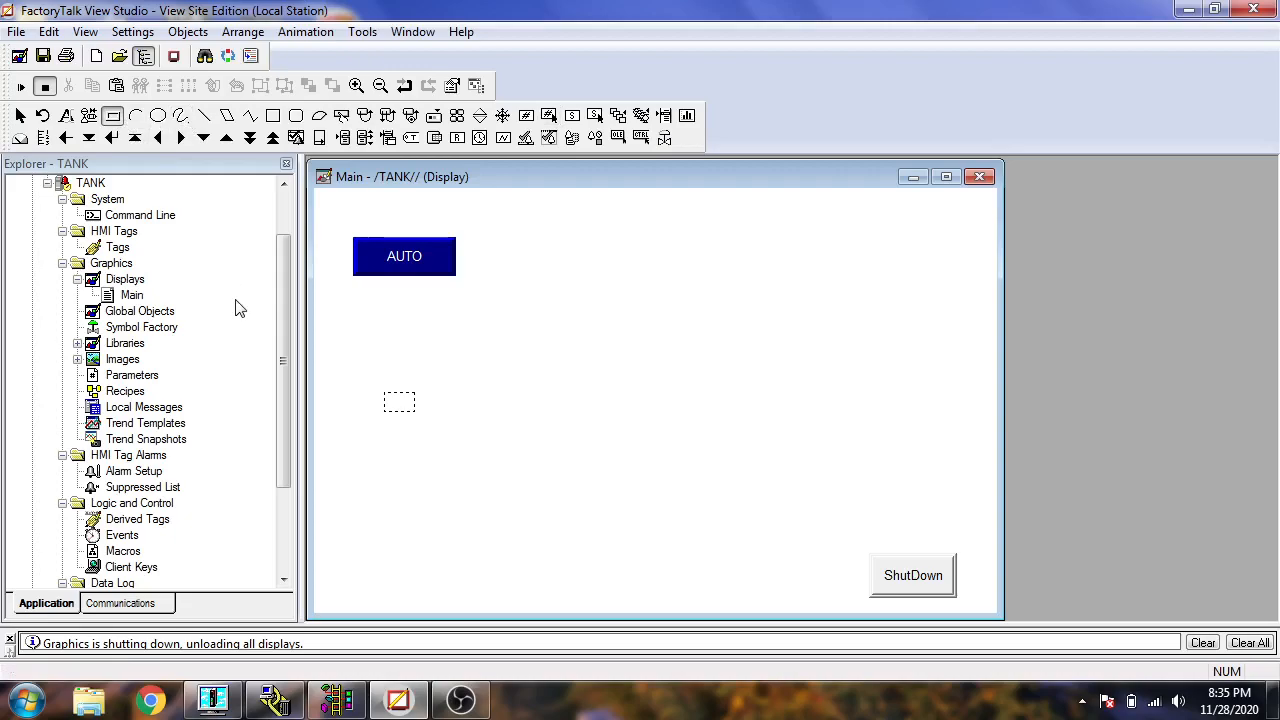
mouse_move(361, 300)
left_mouse_down()
mouse_move(378, 334)
mouse_move(456, 341)
left_mouse_up()
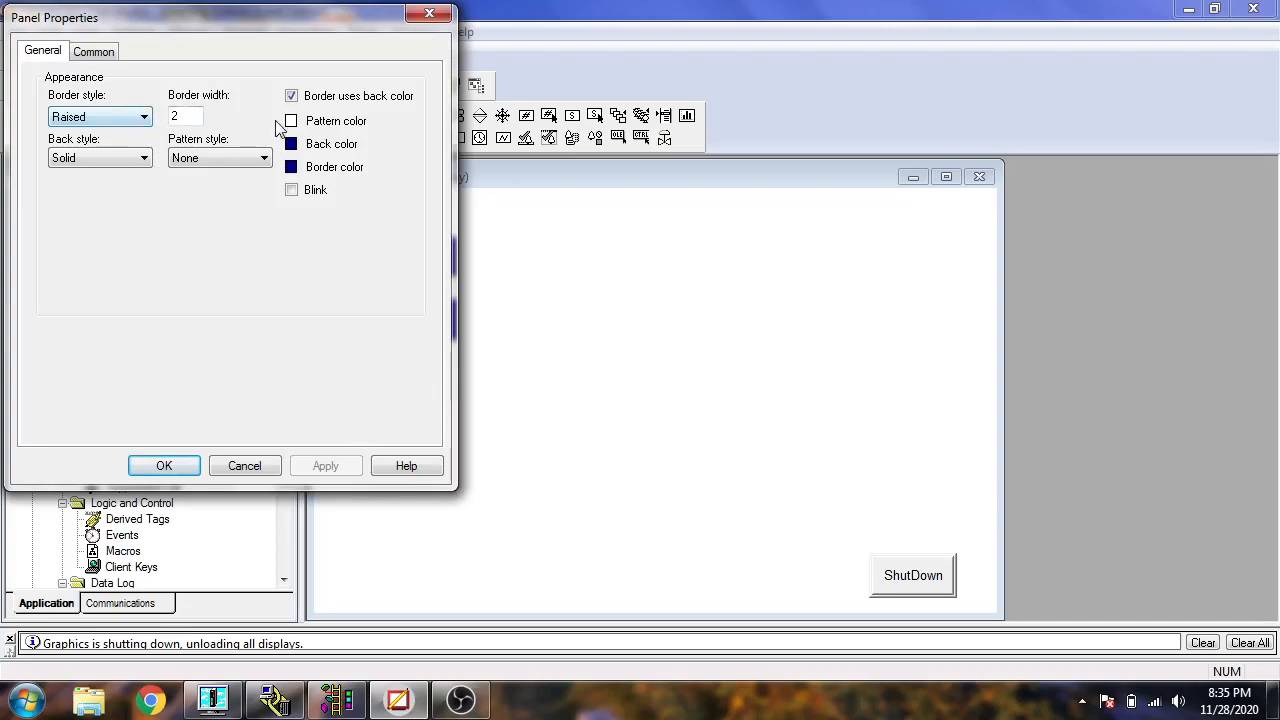
left_click(291, 167)
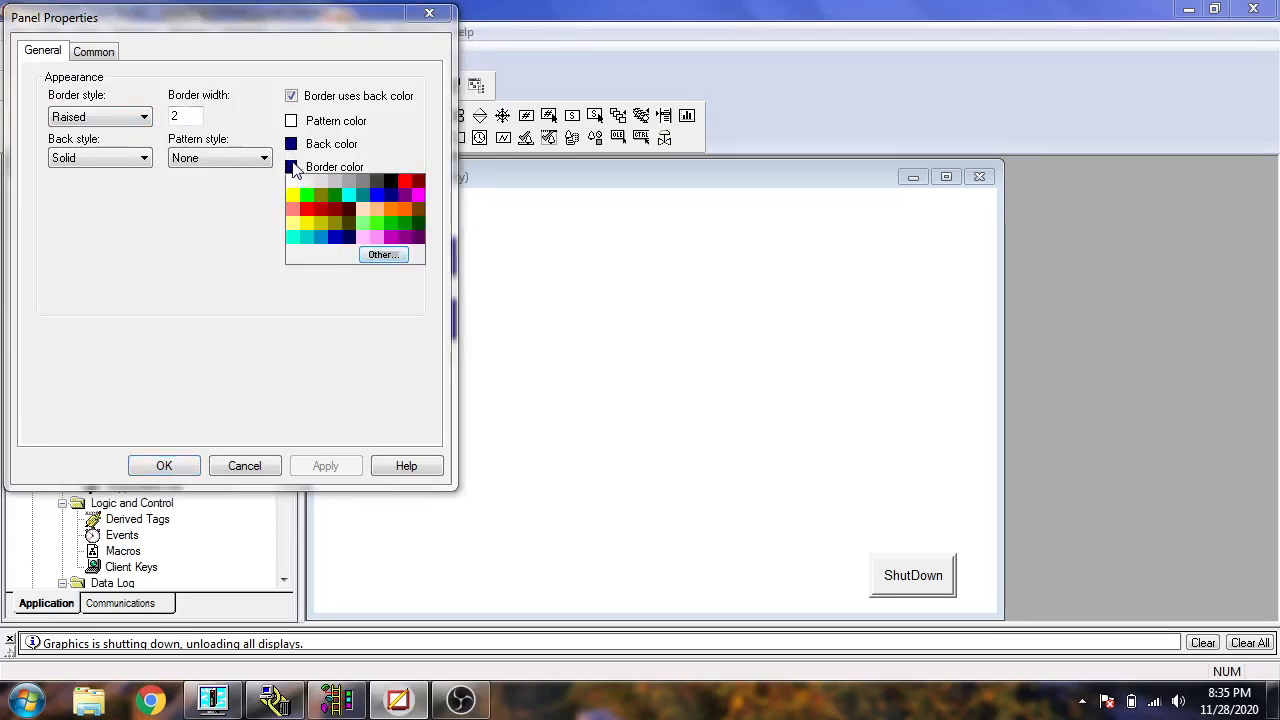
left_click(292, 166)
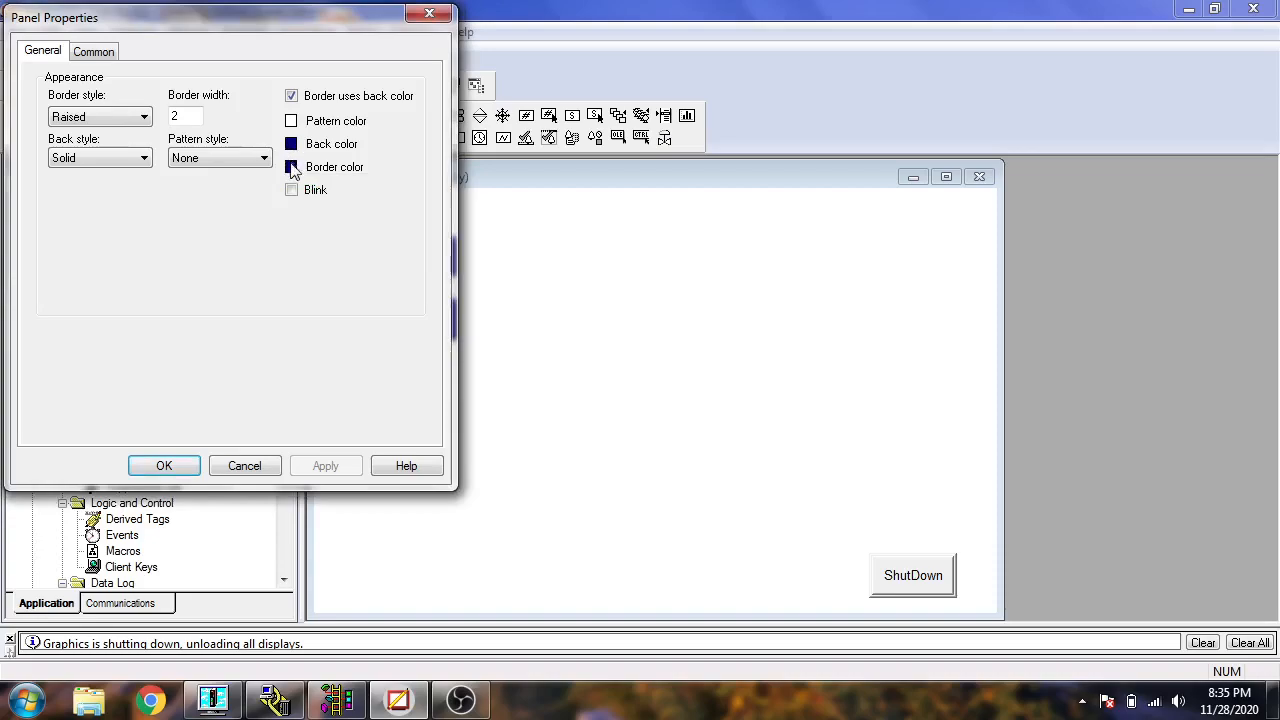
left_click(291, 167)
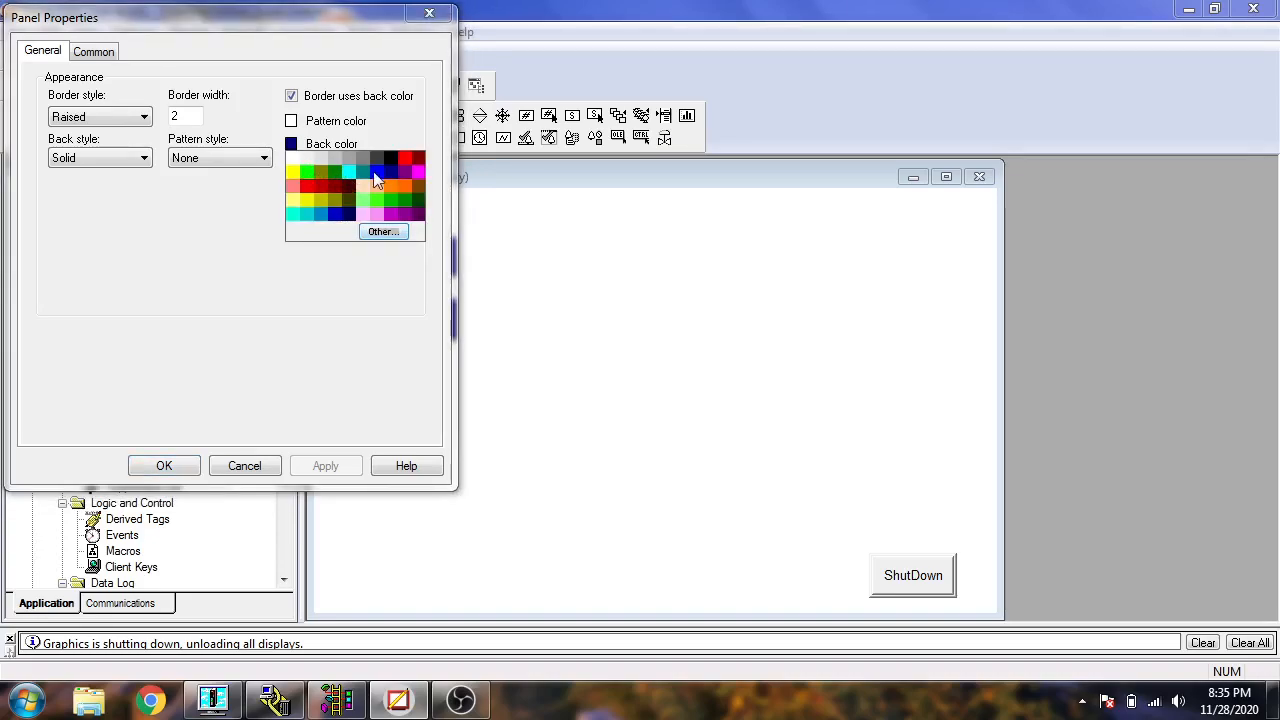
left_click(336, 173)
left_click(325, 467)
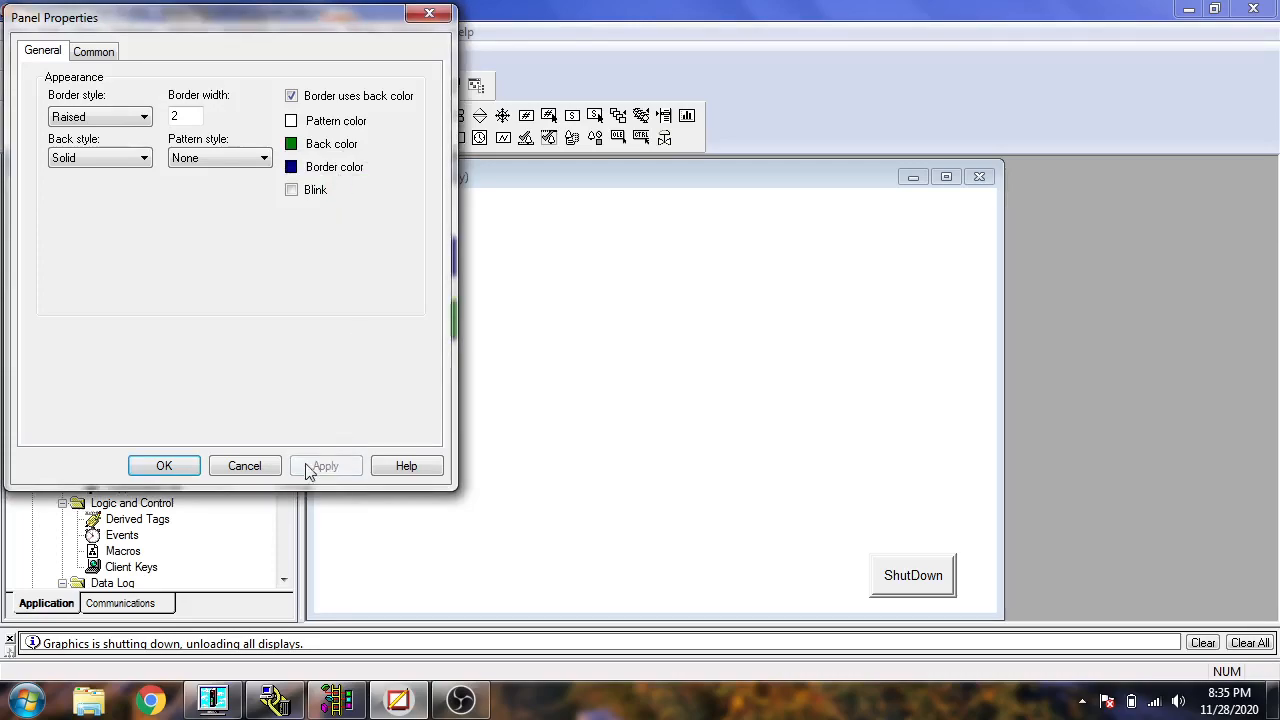
left_click(192, 463)
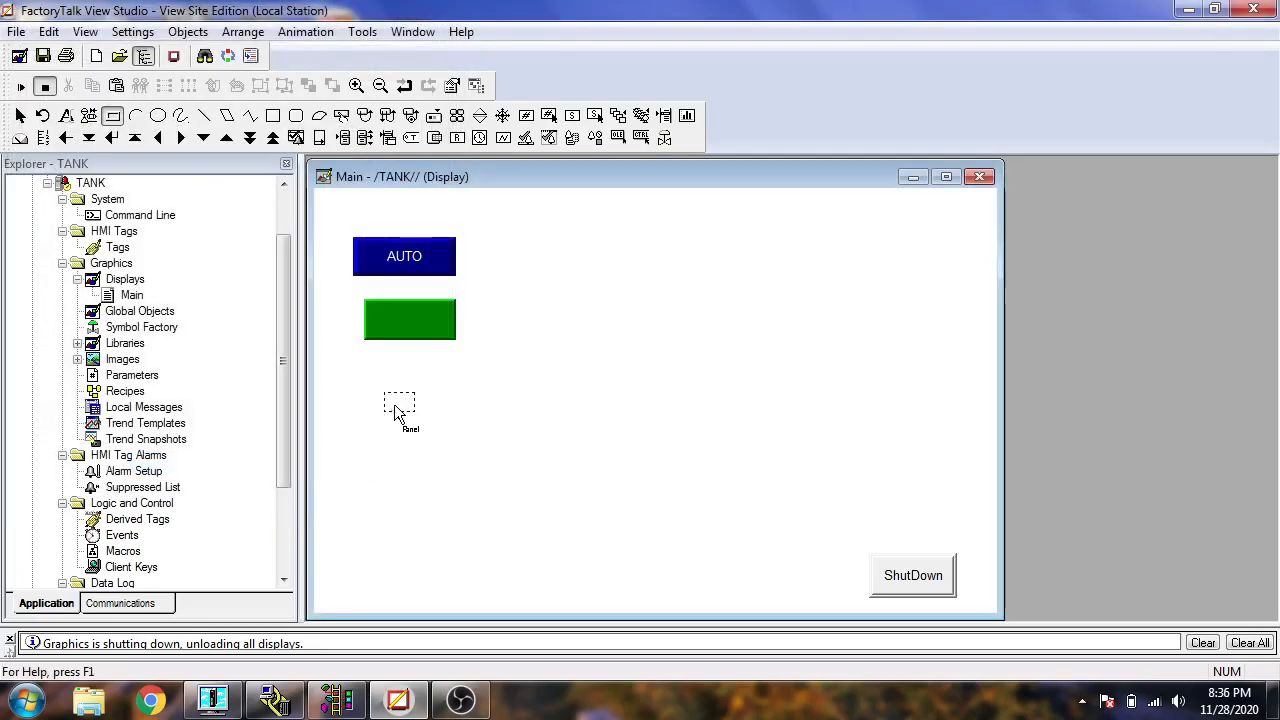
left_click_drag(394, 405, 404, 370)
left_click(274, 458)
right_click(397, 385)
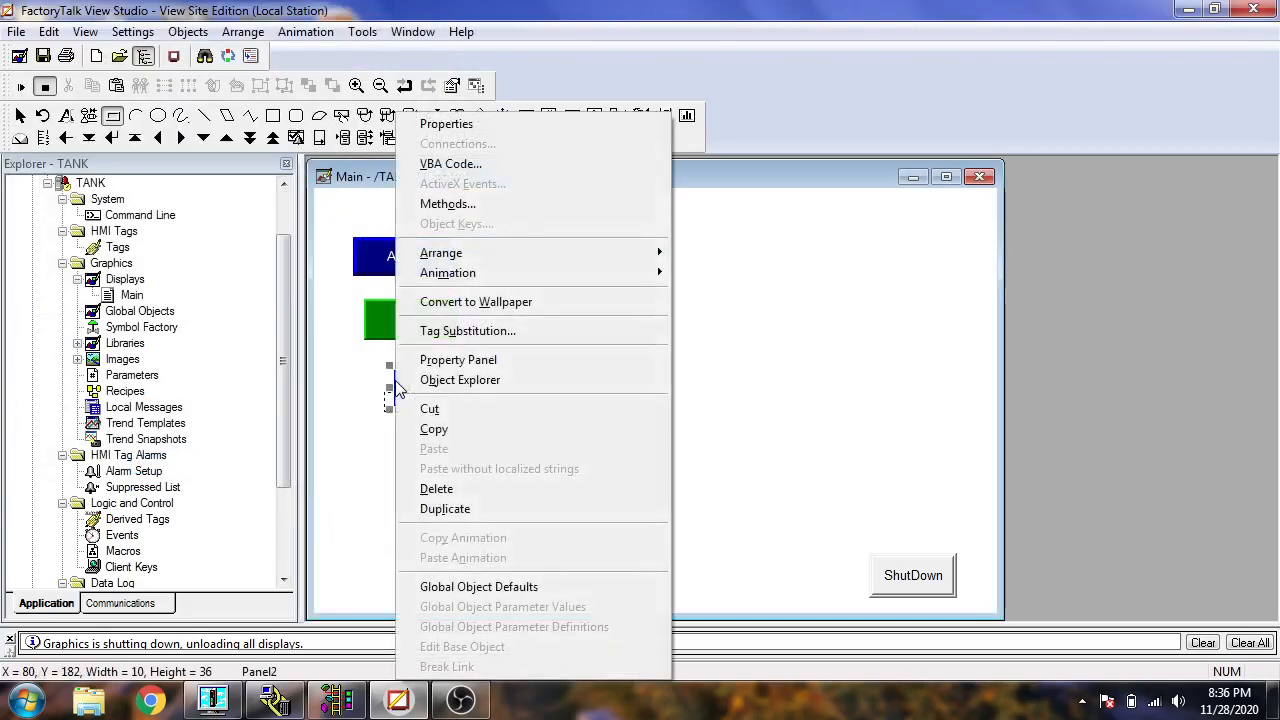
left_click(445, 489)
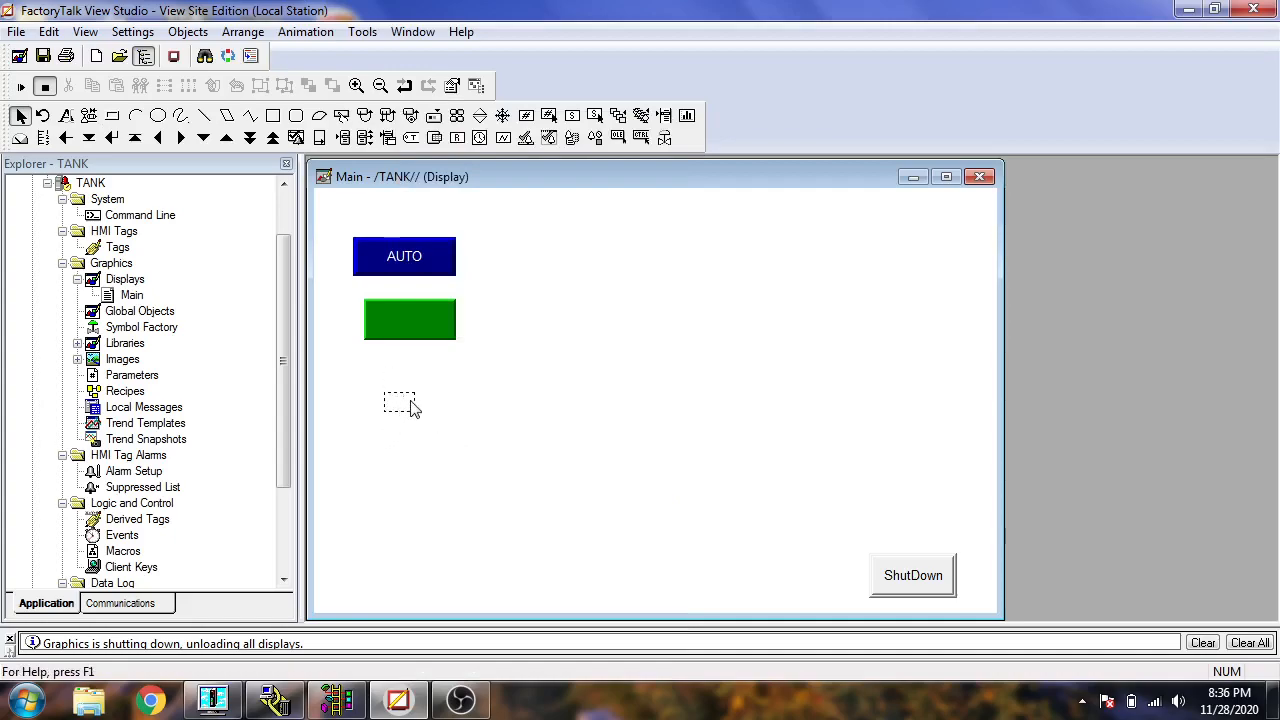
- Place the numeric input in front of the green panel and widen it to about 70
left_click_drag(432, 387, 364, 443)
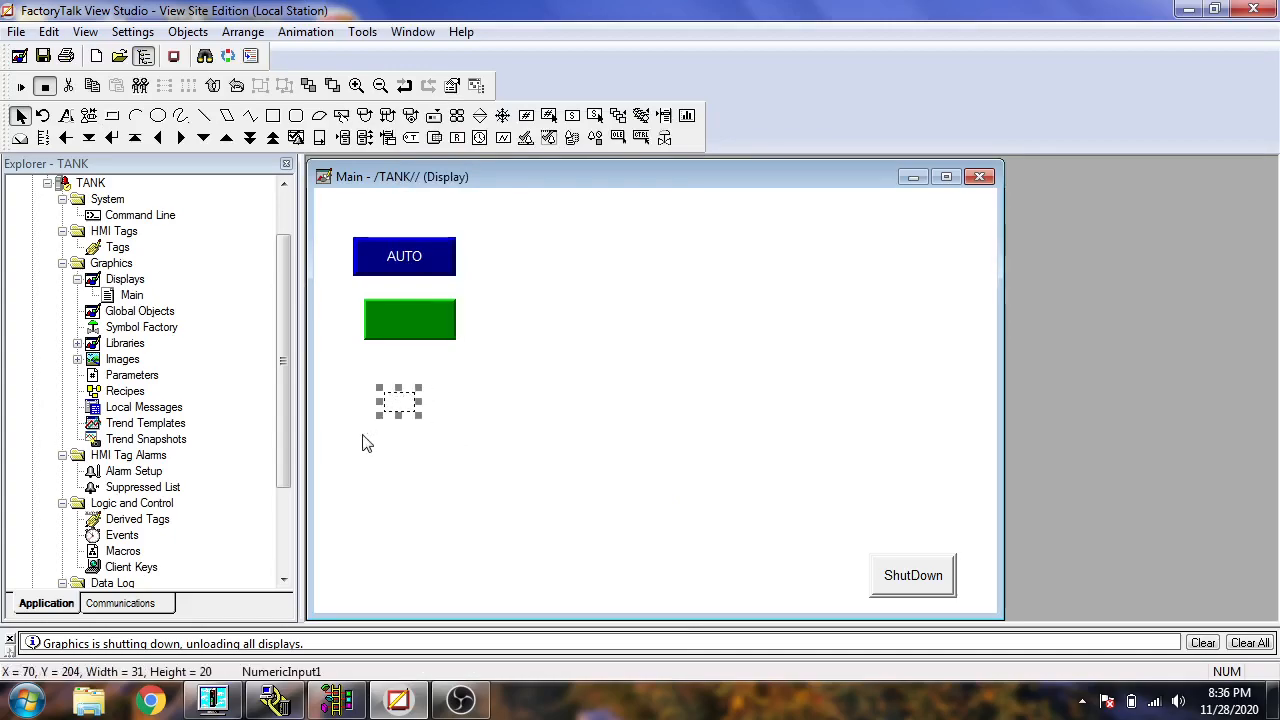
left_click_drag(398, 402, 405, 313)
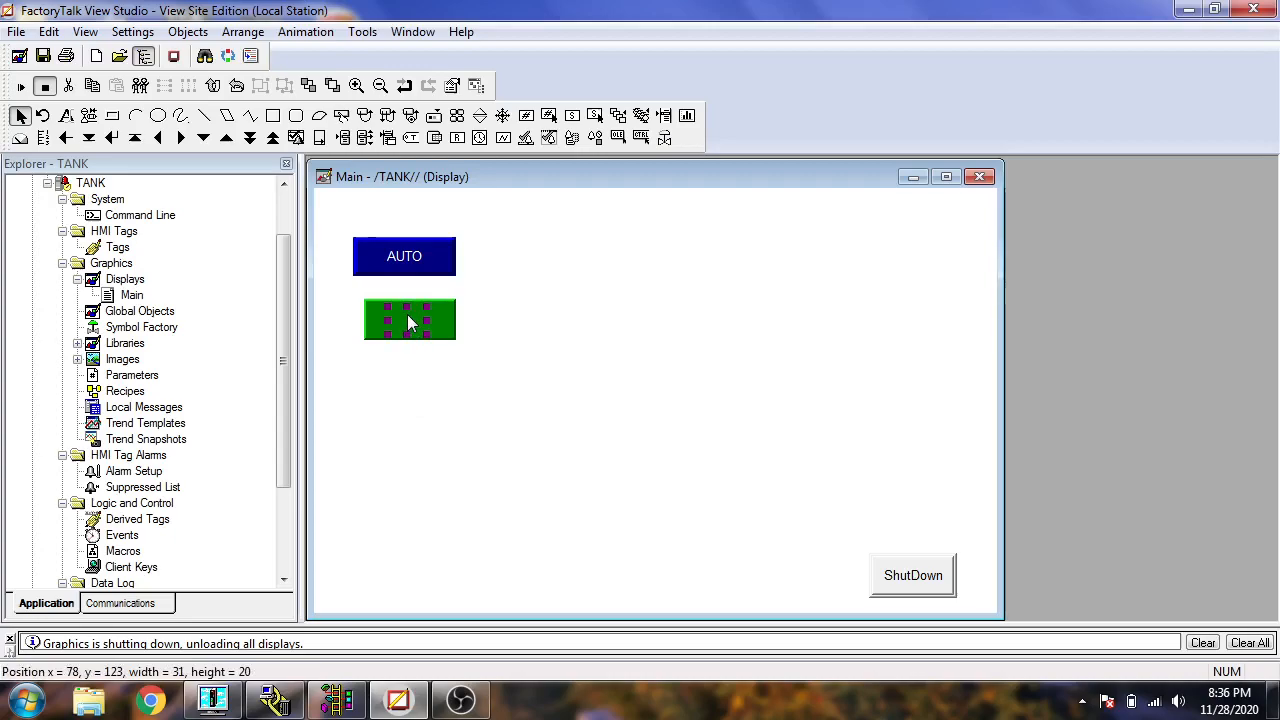
left_click(333, 86)
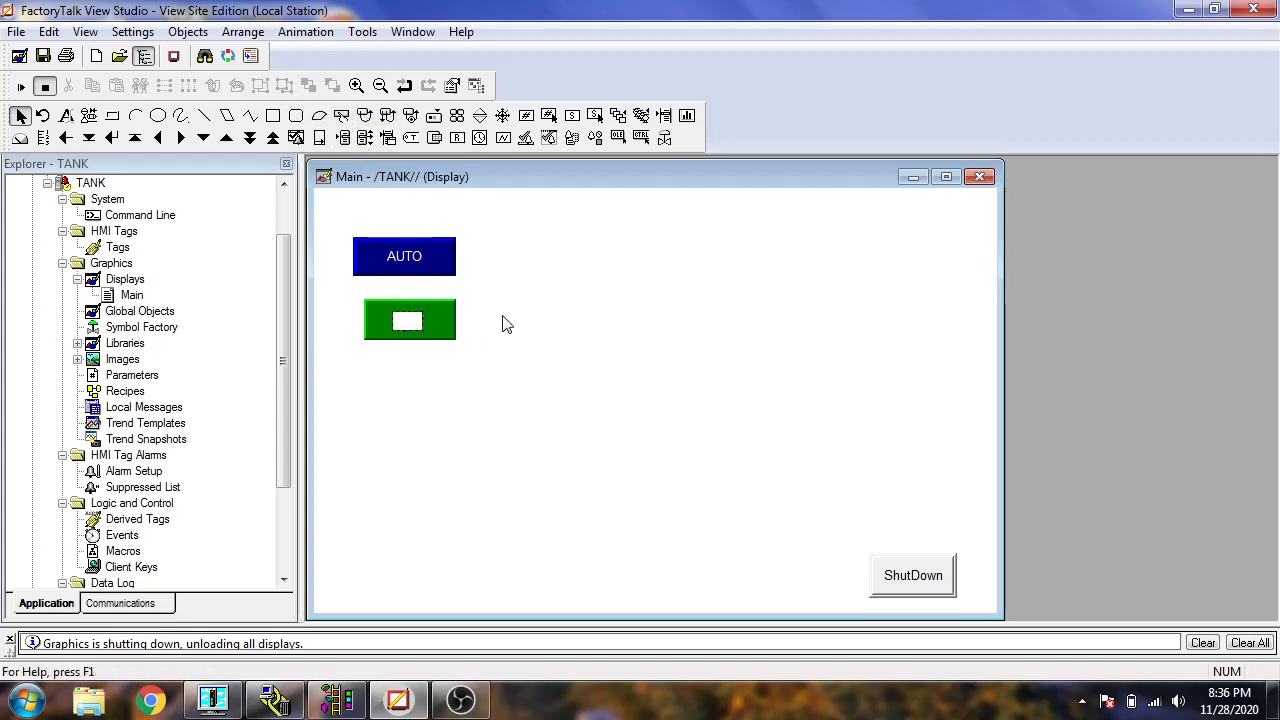
left_click_drag(427, 321, 369, 320)
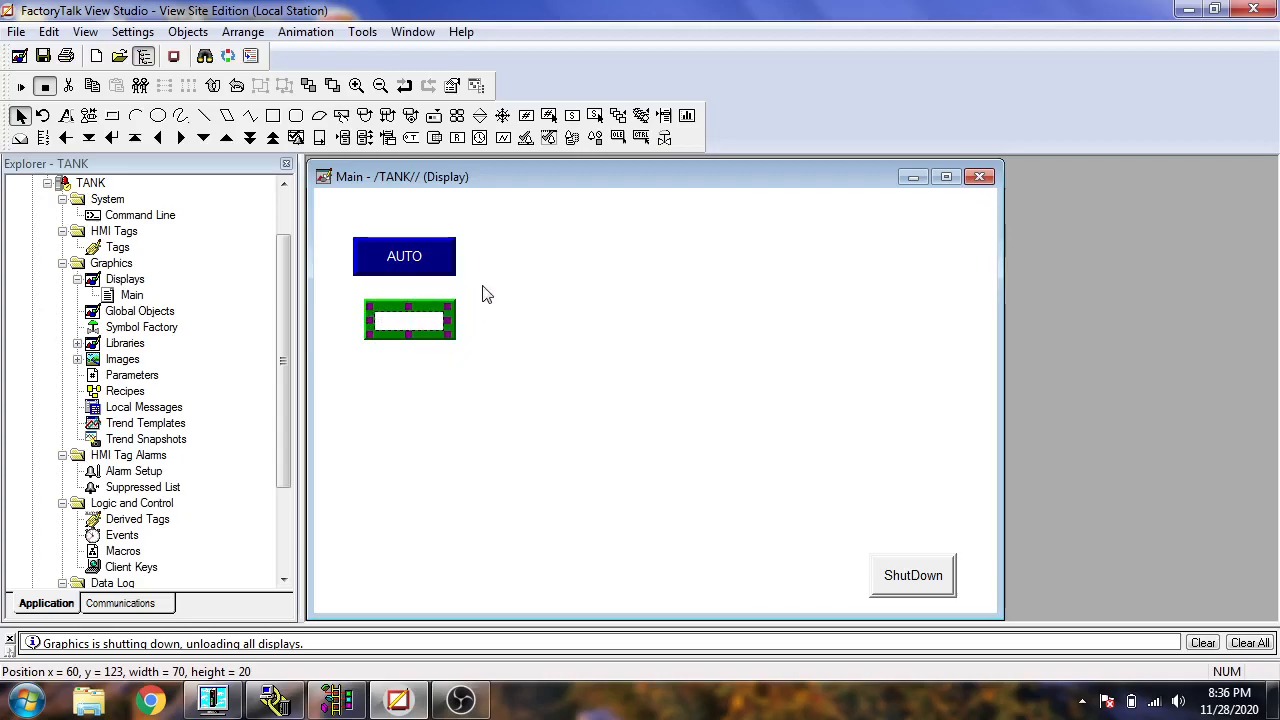
left_click(381, 364)
left_click_drag(462, 295, 378, 361)
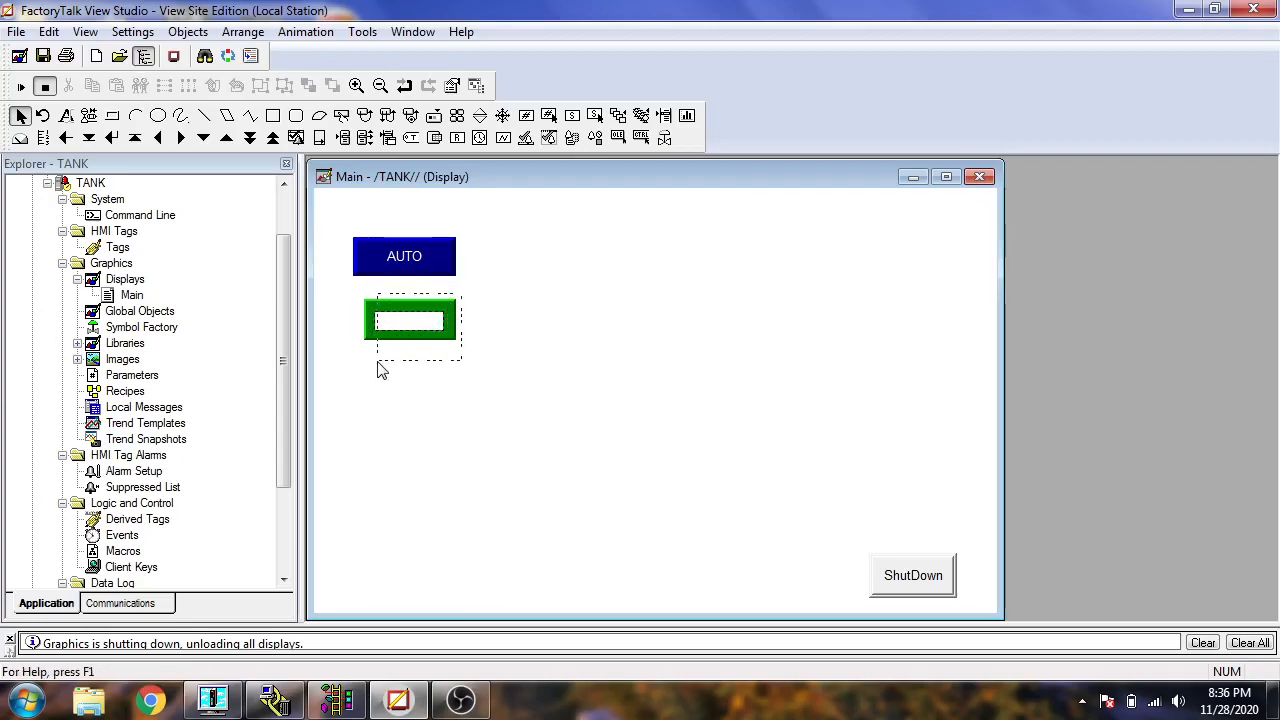
left_click_drag(472, 290, 365, 377)
right_click(383, 345)
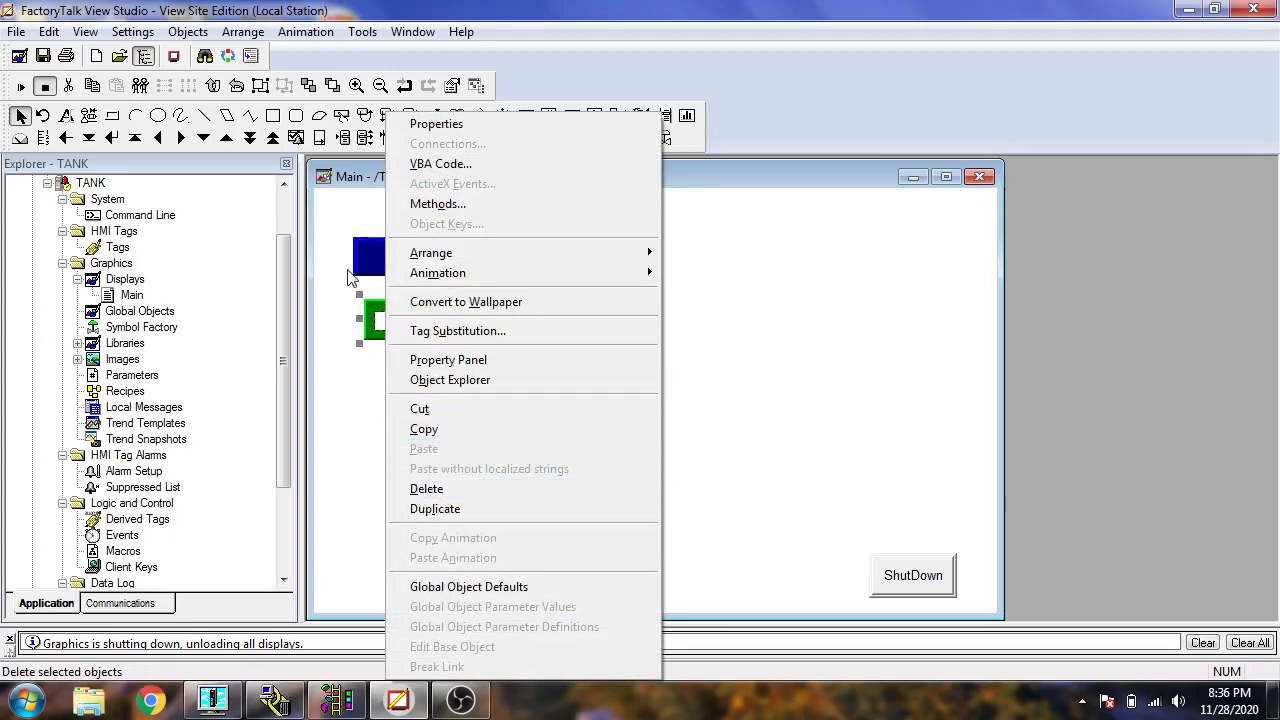
left_click(97, 34)
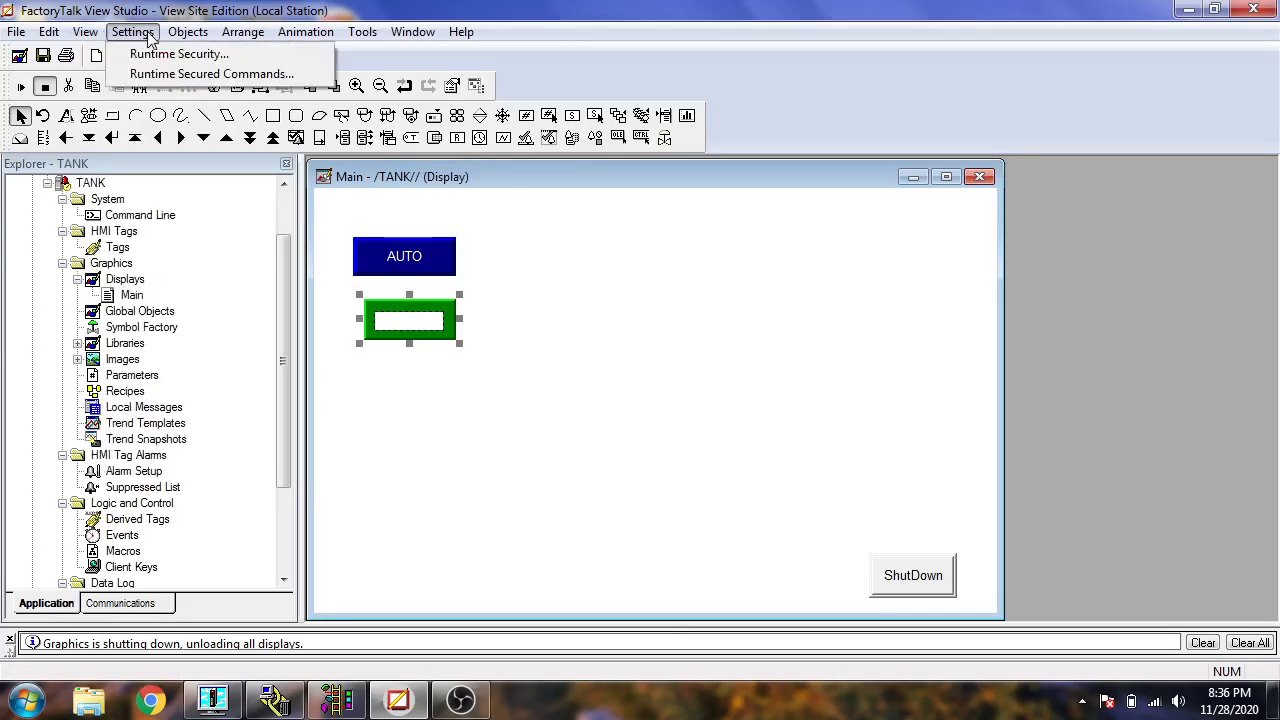
mouse_move(245, 36)
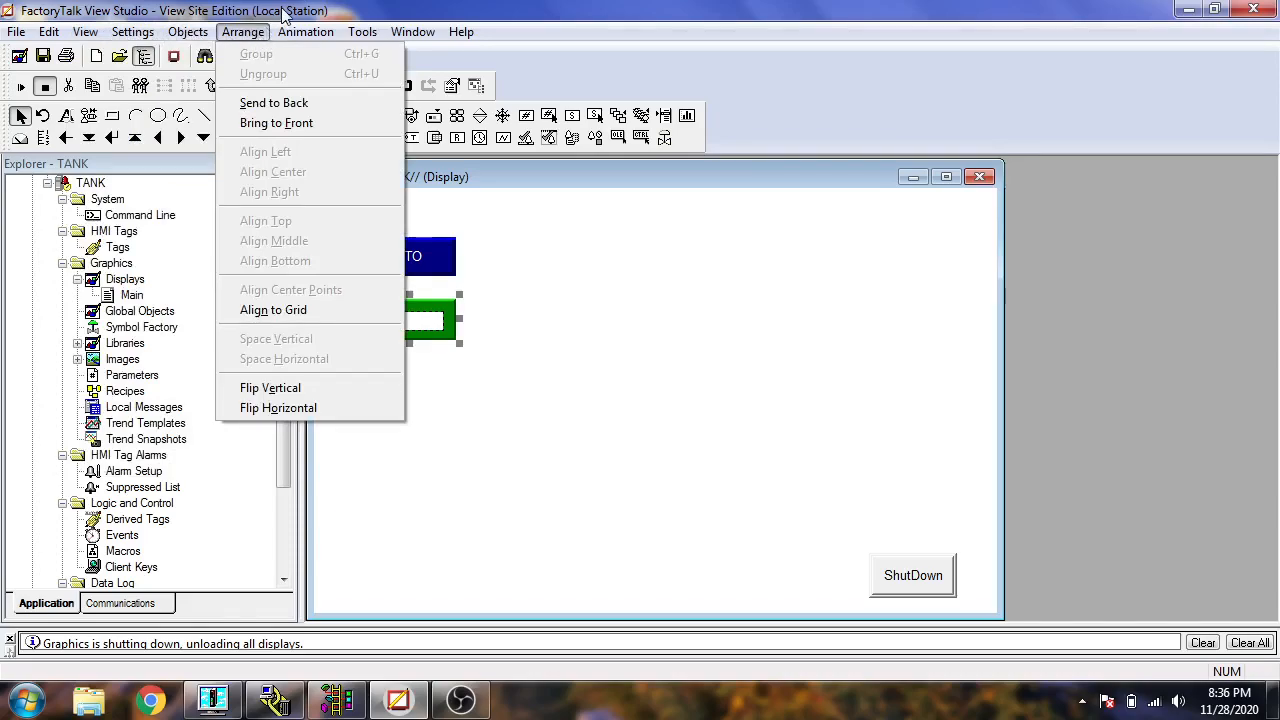
left_click(283, 18)
left_click(489, 322)
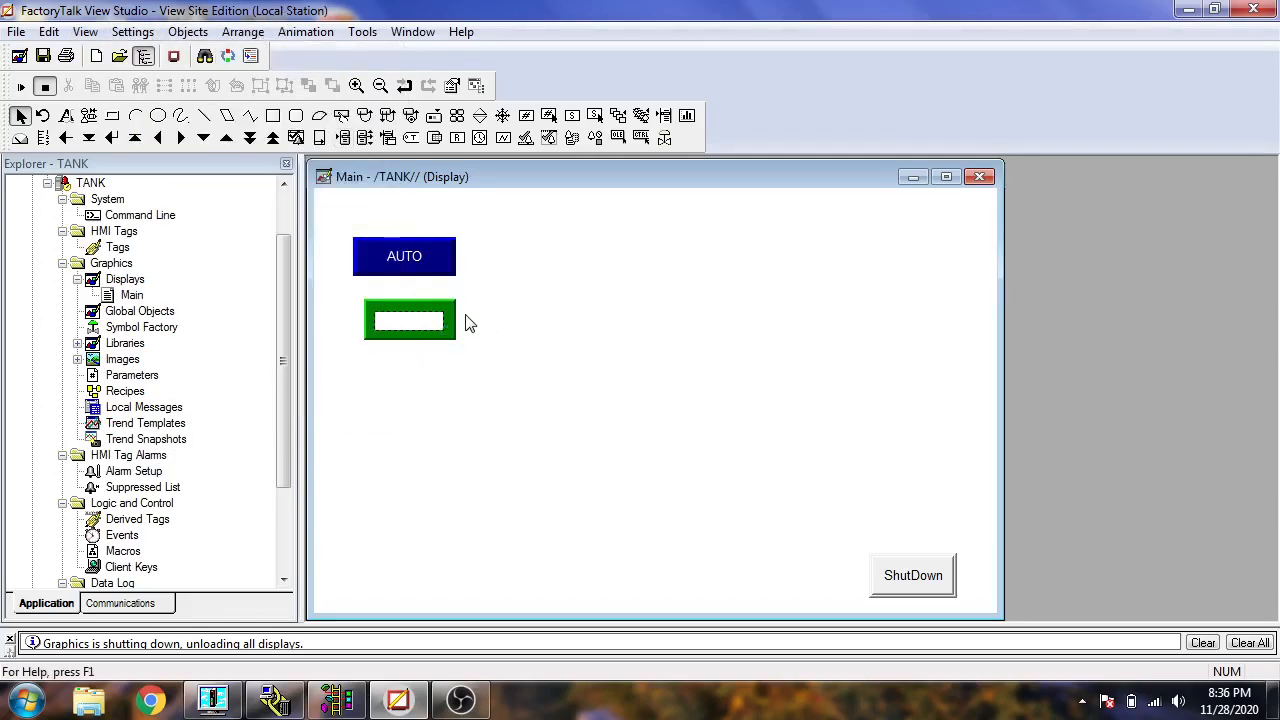
- Save the Main display with the setpoint input and its panel, and run the TANK.cli client
left_click(43, 56)
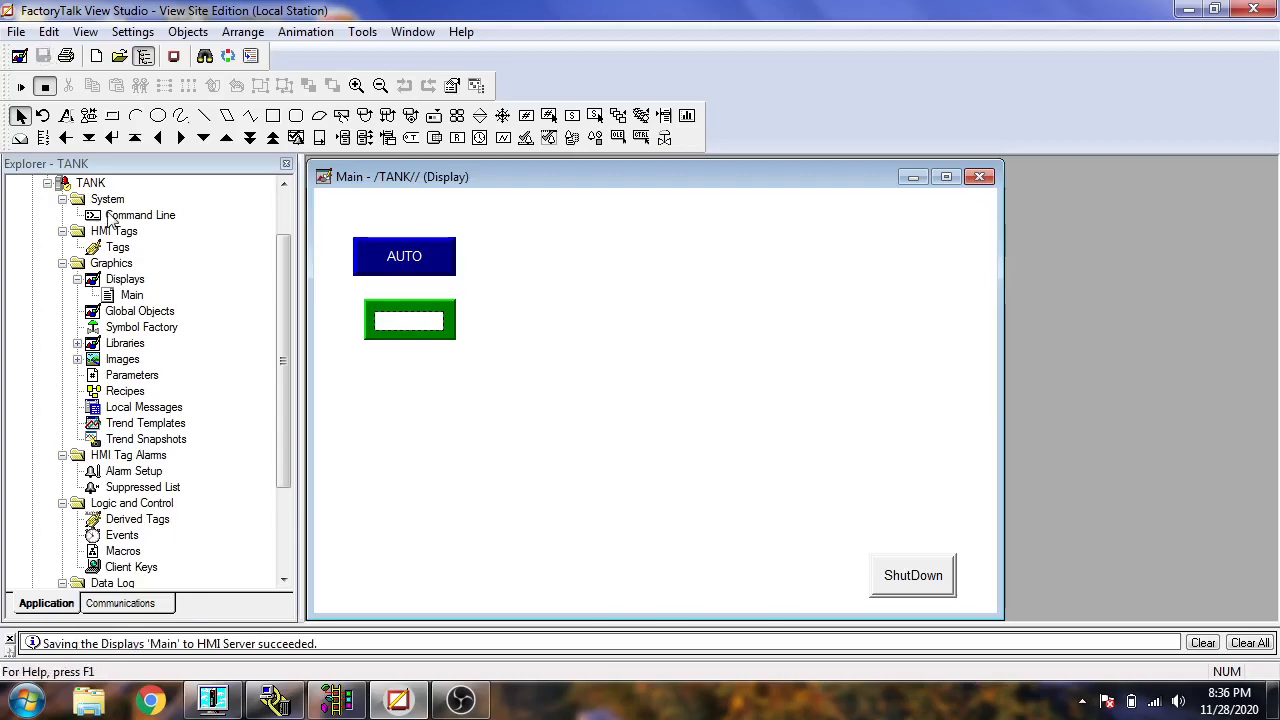
left_click(182, 58)
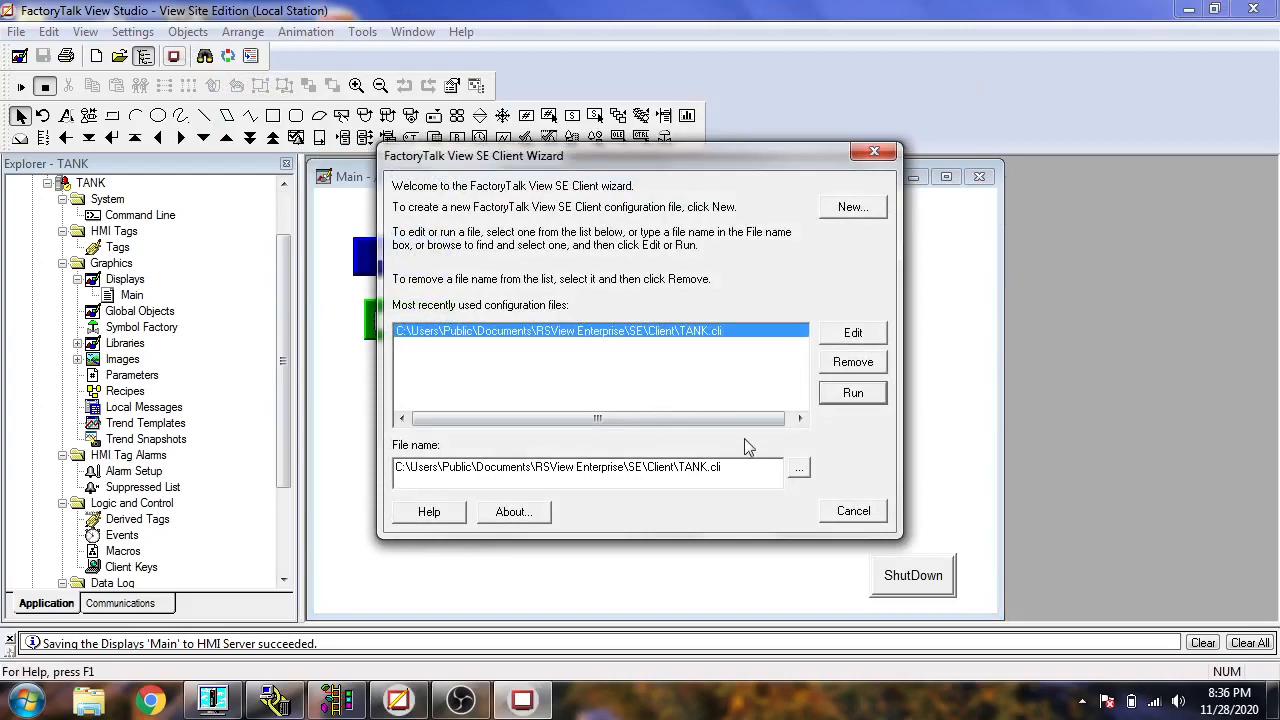
left_click(845, 395)
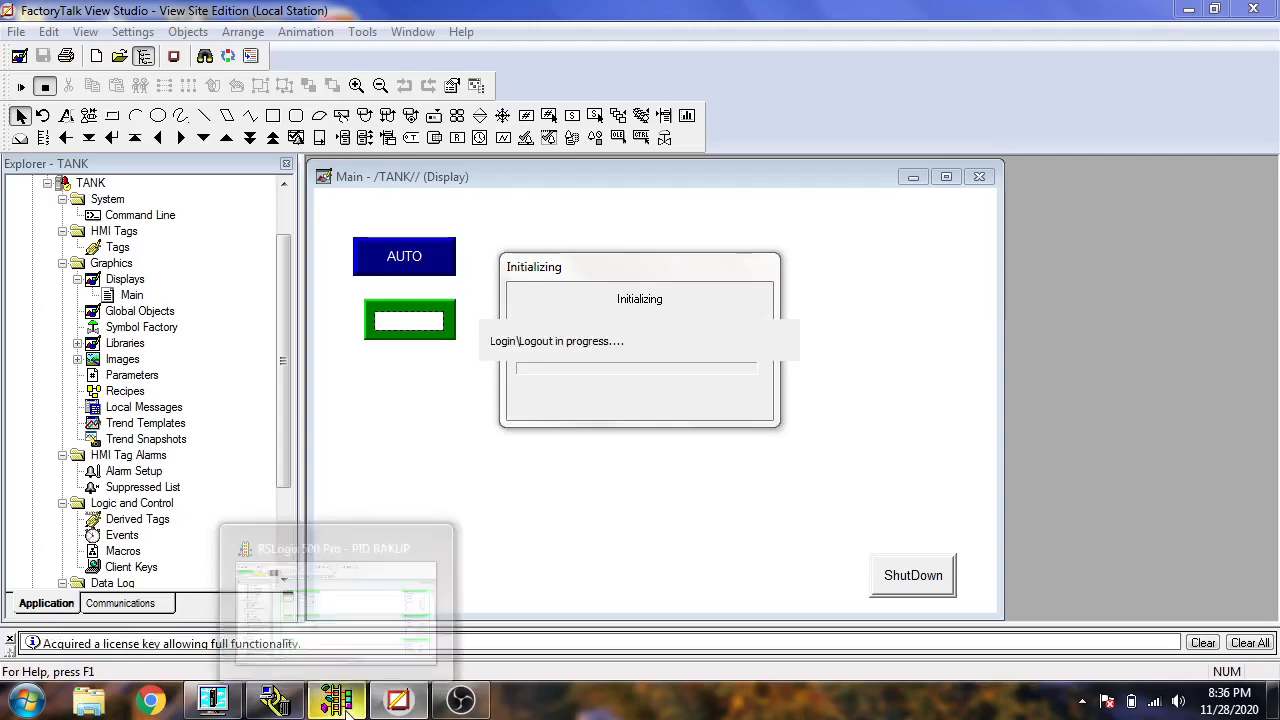
- Switch to RSLogix 500 to check the SETPOINT rungs in LAD 2, and view the connected PLC nodes in RSLinx Classic
left_click(347, 709)
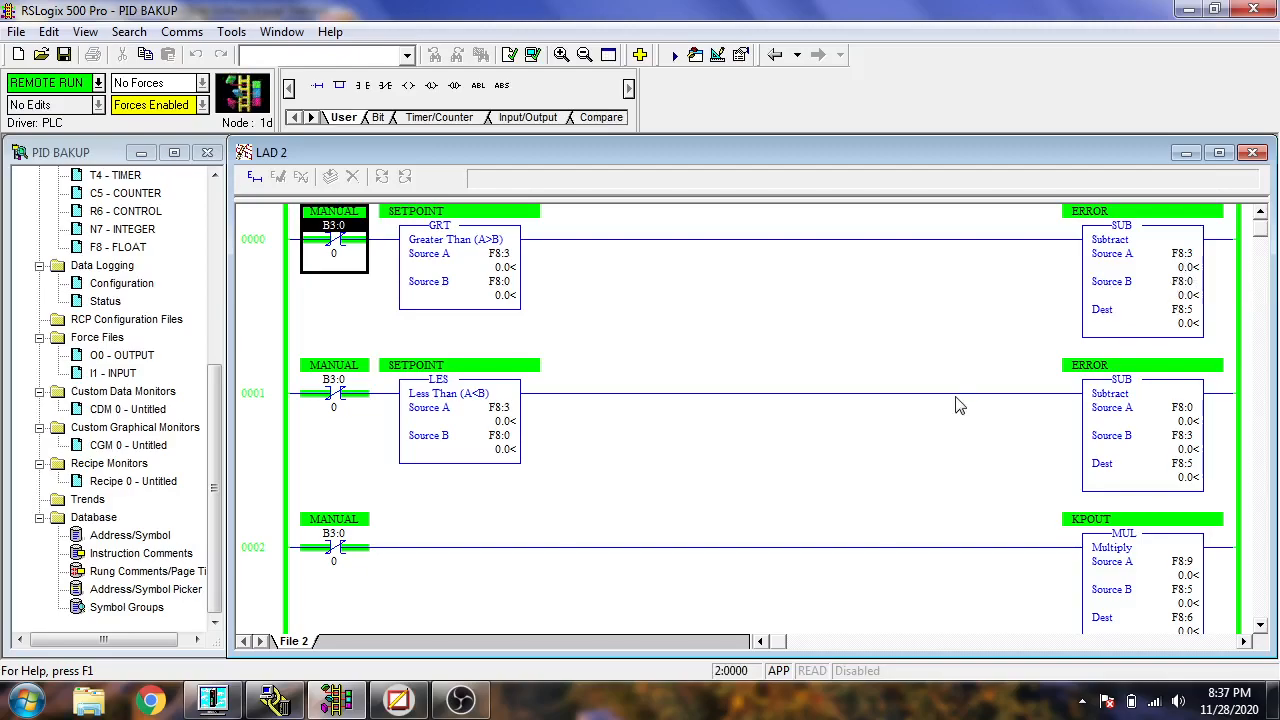
left_click(277, 702)
left_click(277, 702)
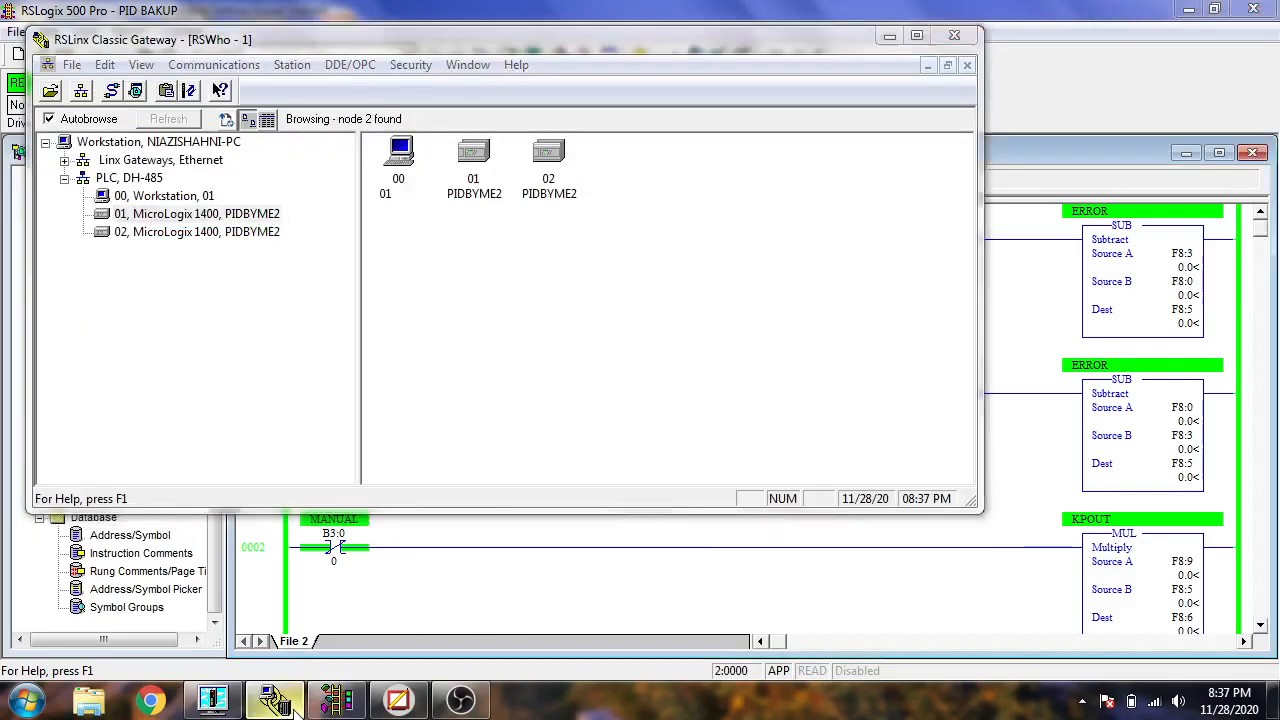
- Switch back to FactoryTalk View Studio and run the TANK client to open the Main display
left_click(397, 702)
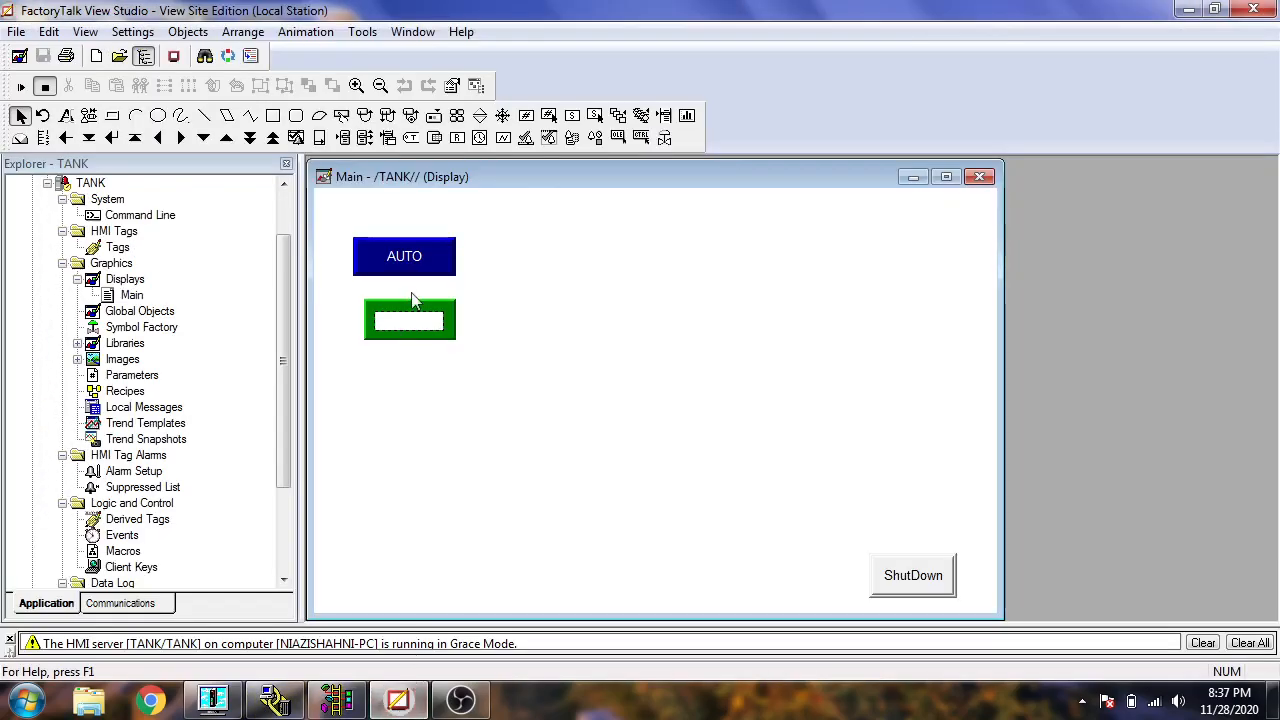
left_click(397, 702)
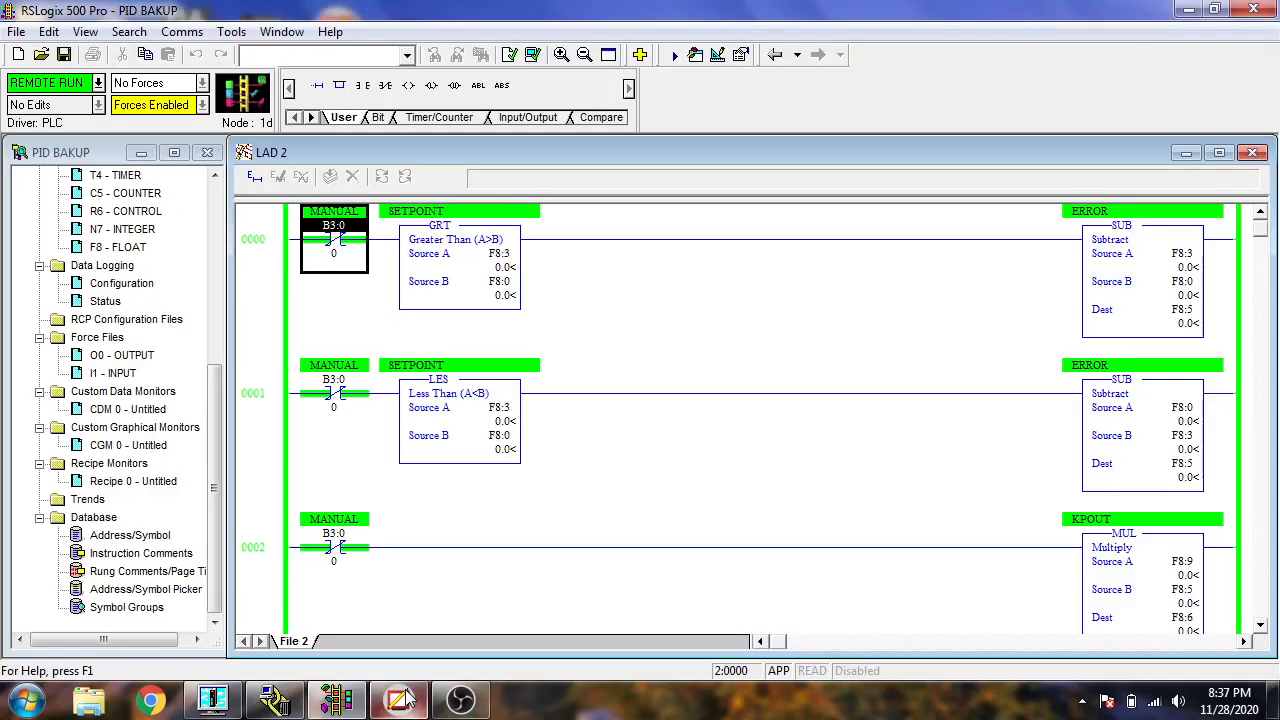
left_click(397, 702)
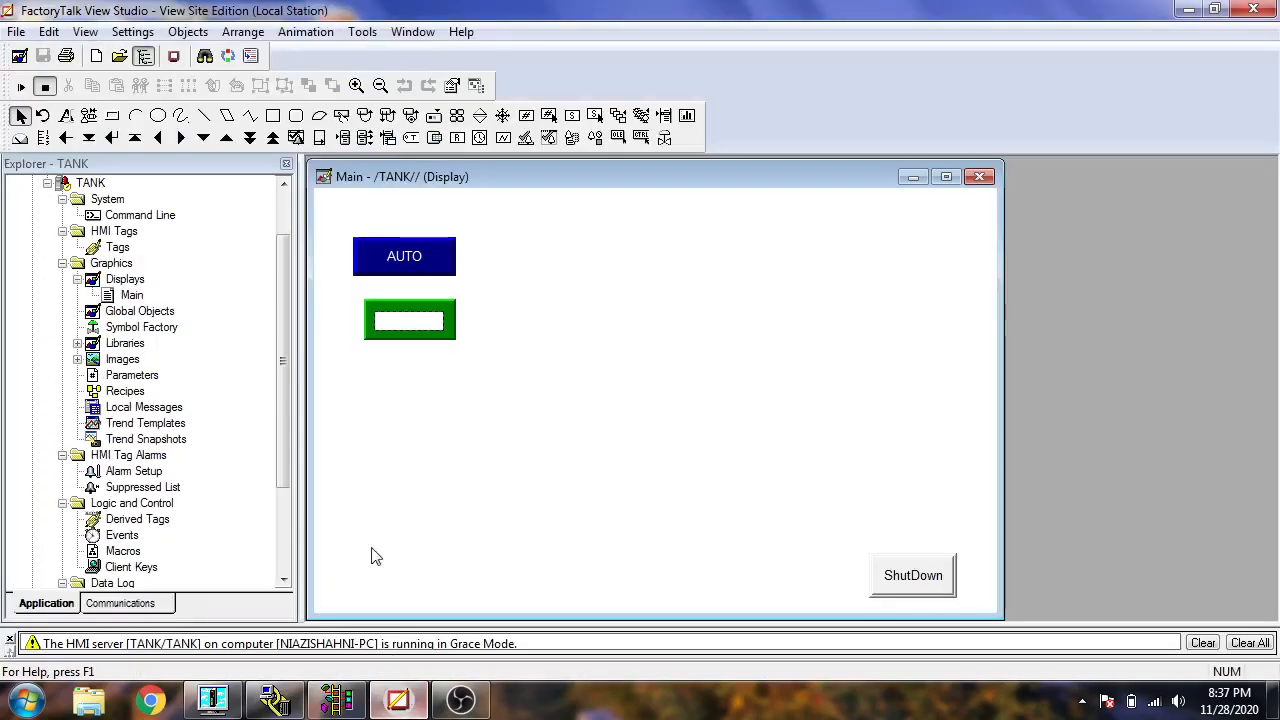
left_click(178, 59)
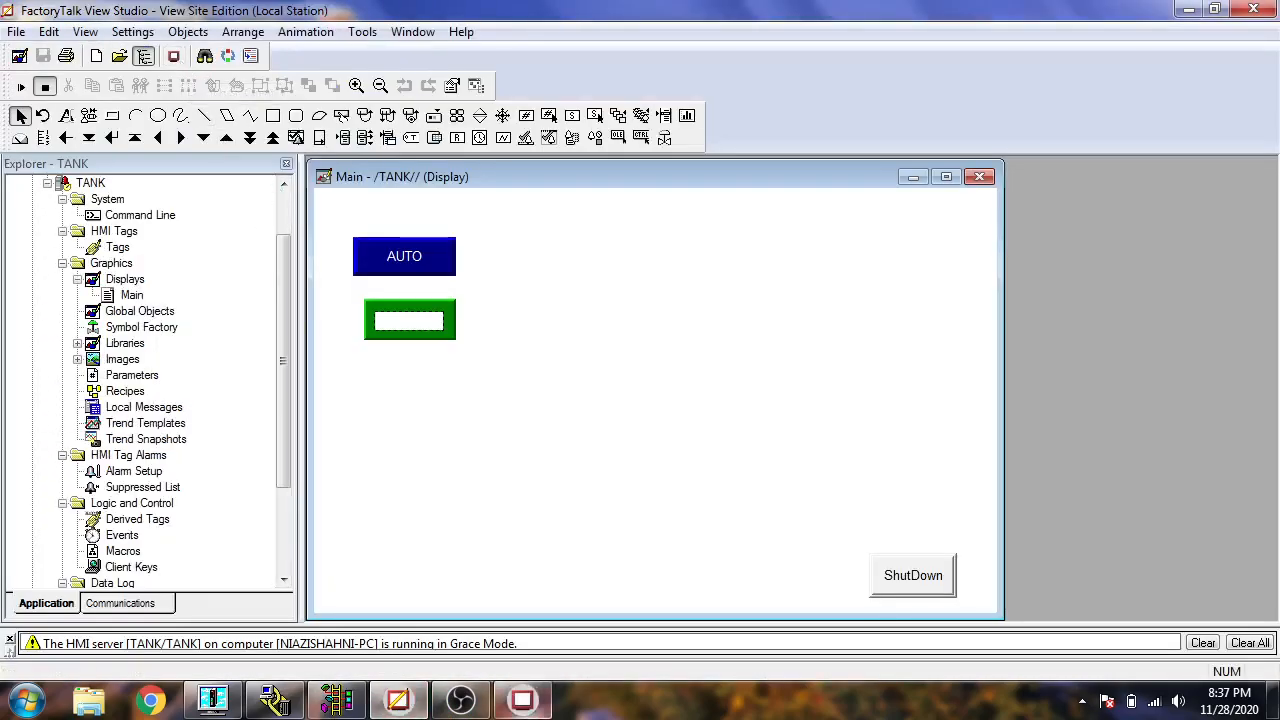
left_click(521, 703)
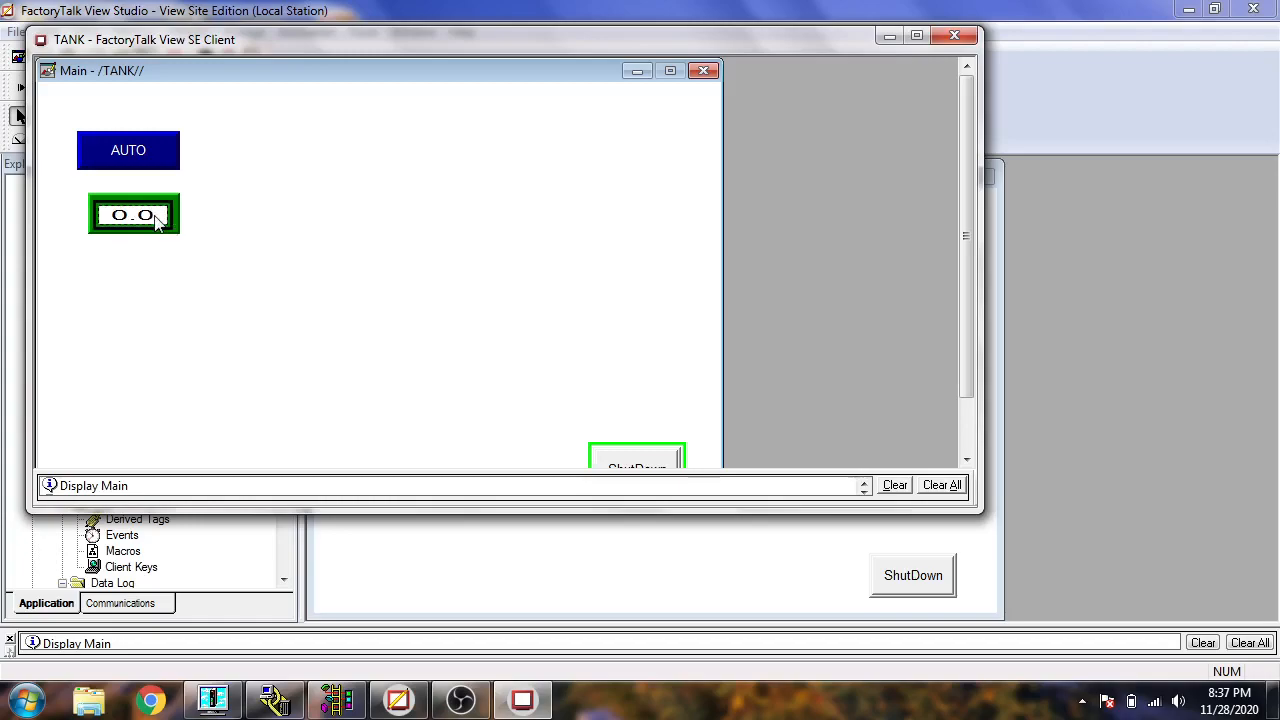
- Toggle the AUTO button to MANUAL in the running client and enter a setpoint of 3.5
left_click(137, 149)
left_click(148, 220)
type("3.5")
key("Return")
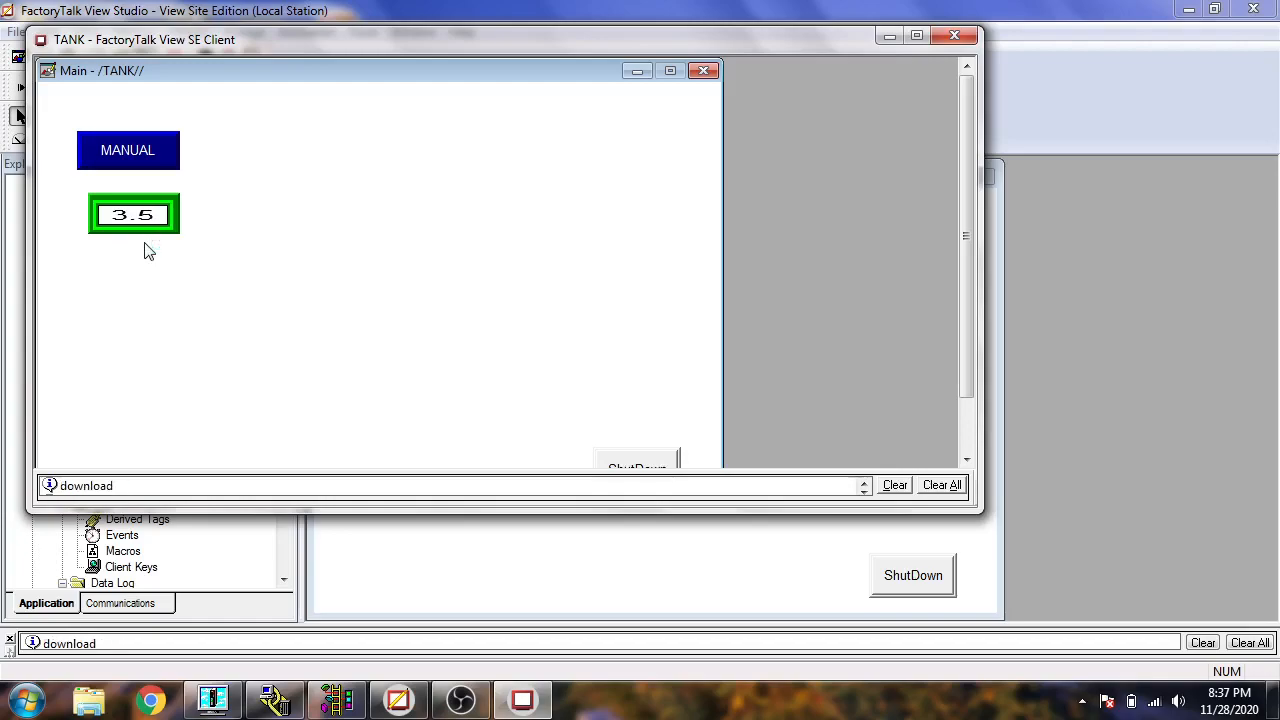
- Check the SETPOINT value in the RSLogix 500 ladder rungs, then return to the TANK client and close it
left_click(337, 700)
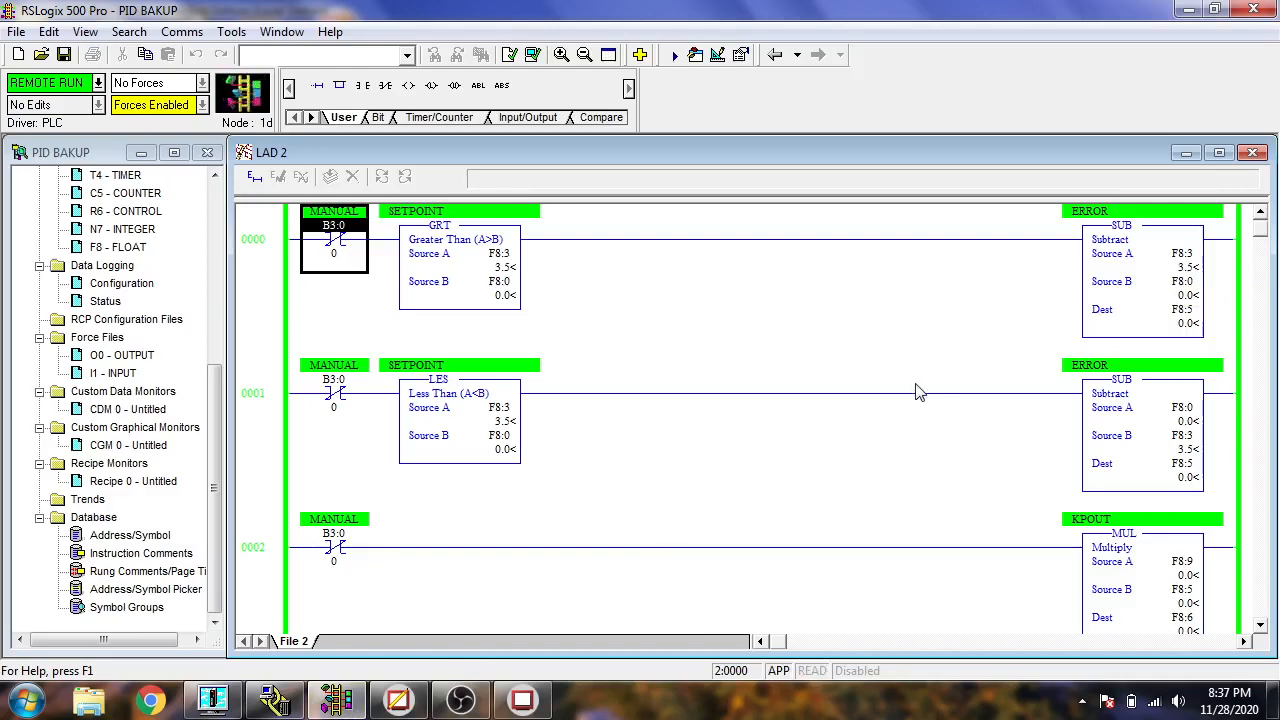
left_click(338, 699)
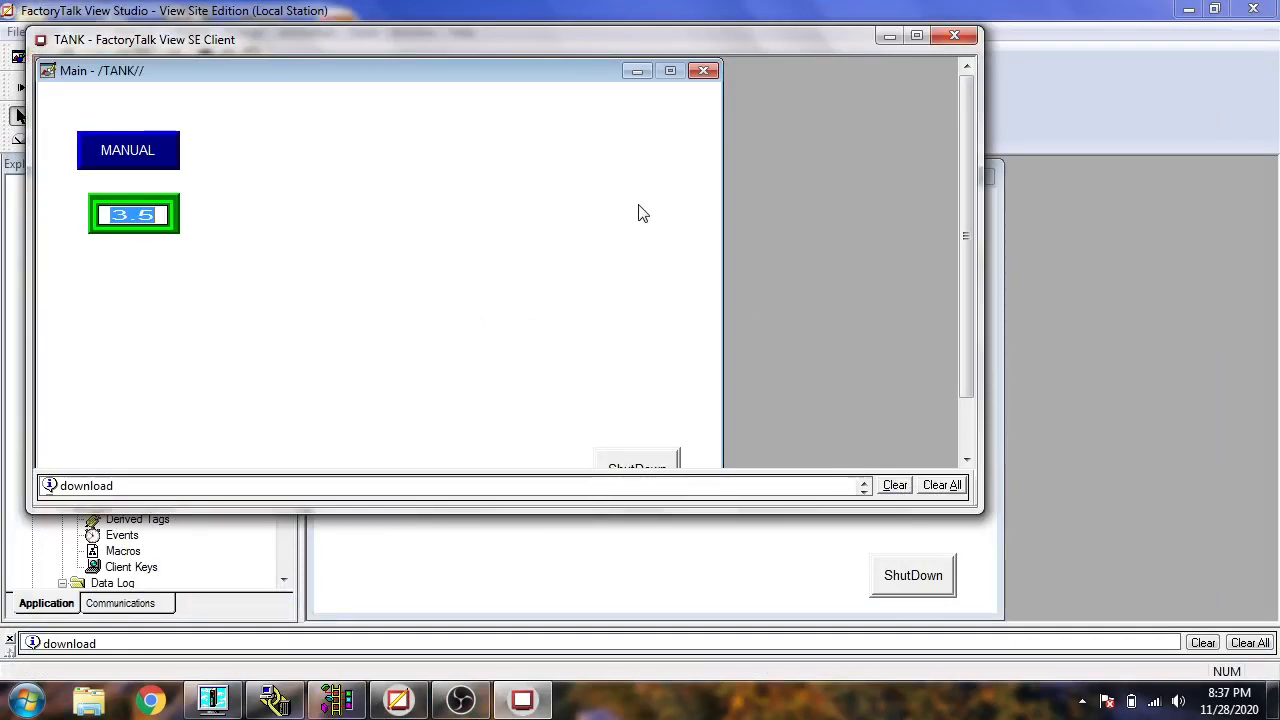
left_click(954, 35)
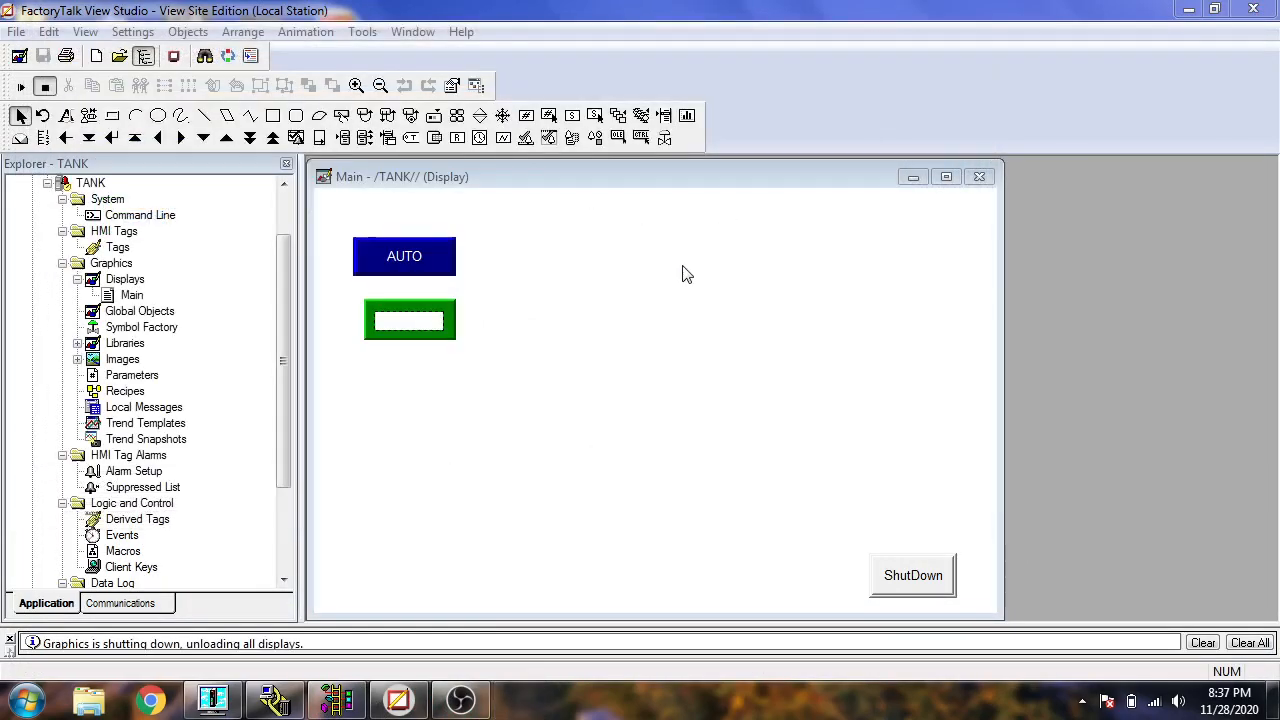
- Add a numeric display beside the green panel, tied to the SETPOINT tag with field length 3 and center justification
left_click(188, 31)
mouse_move(330, 146)
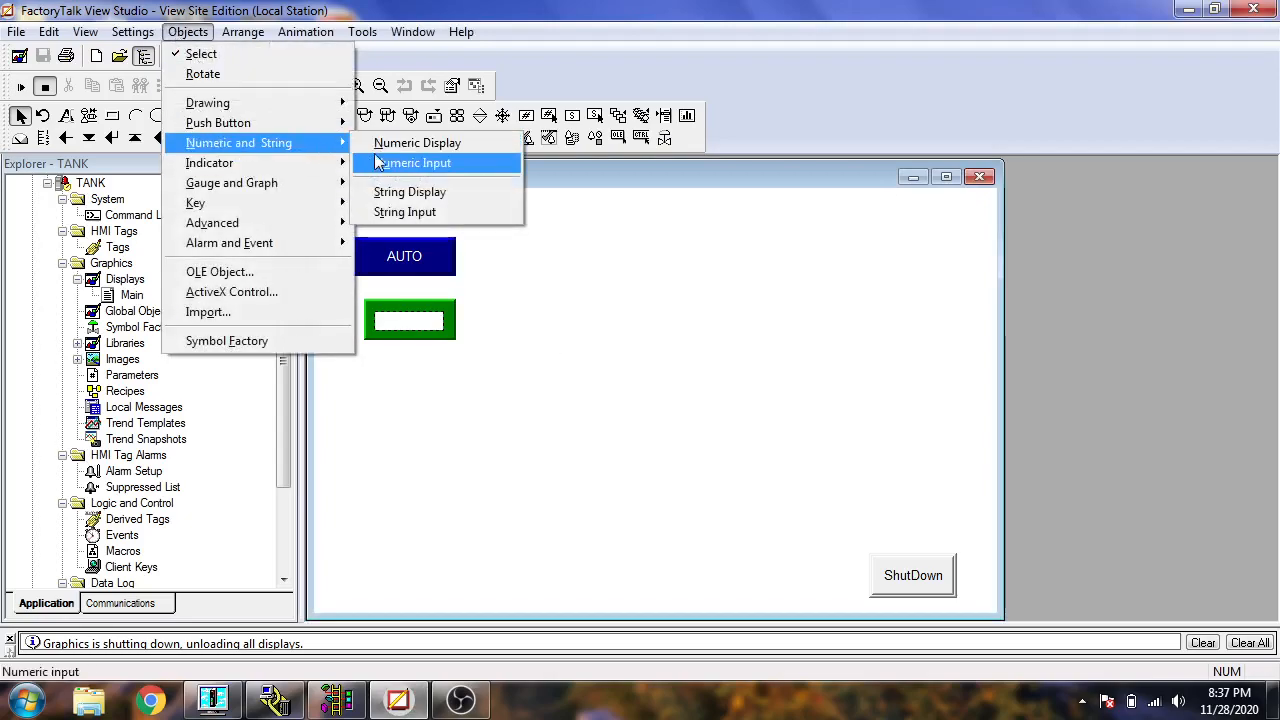
left_click(385, 140)
left_click_drag(537, 343, 580, 341)
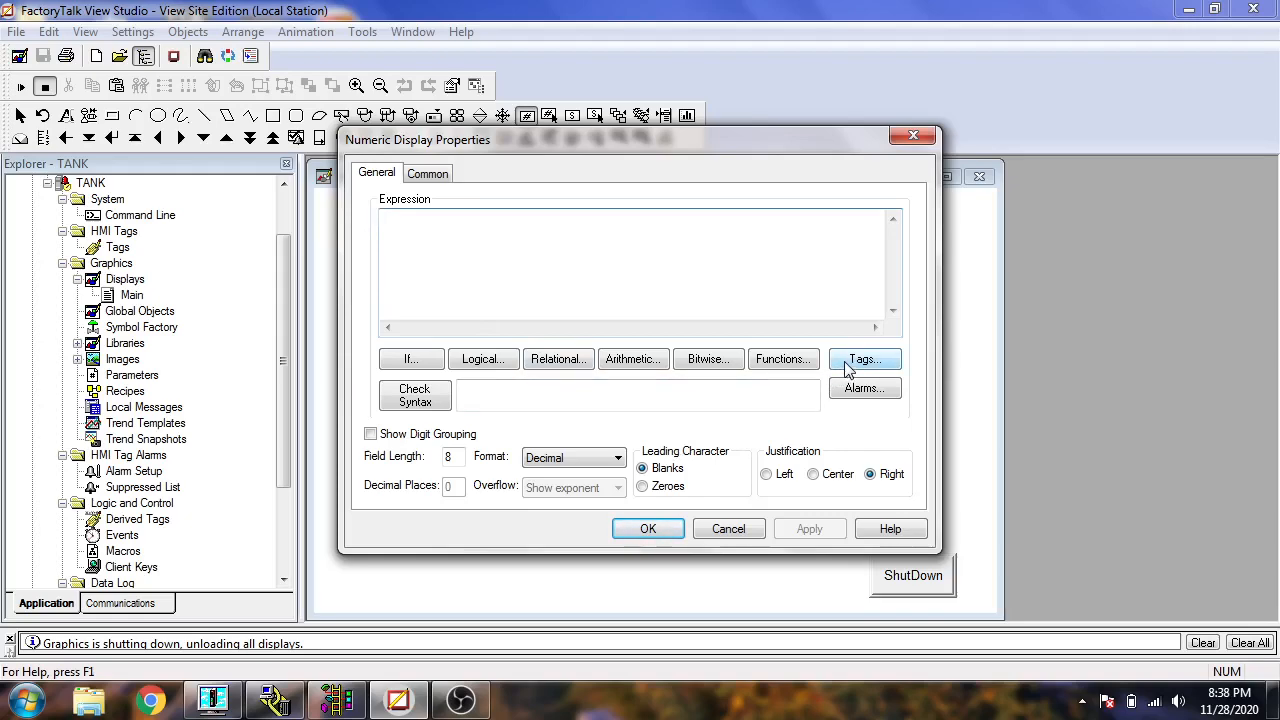
double_click(447, 457)
type("3")
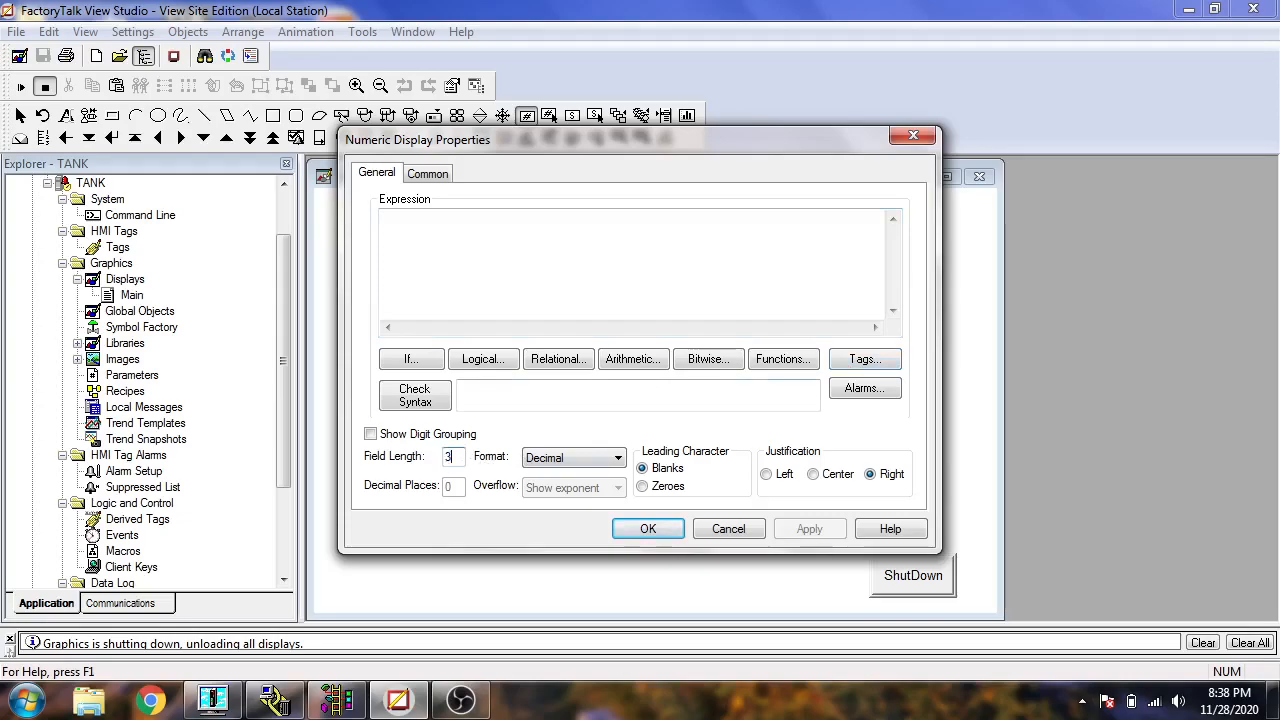
left_click(838, 362)
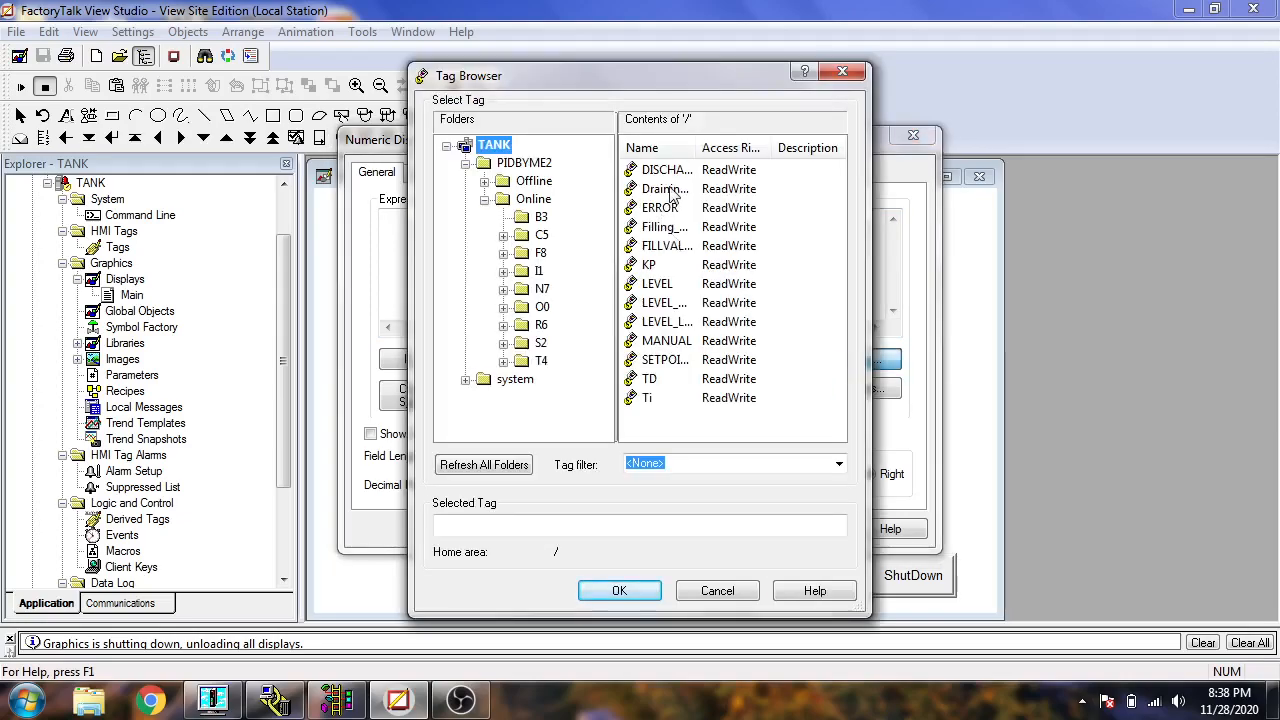
double_click(665, 360)
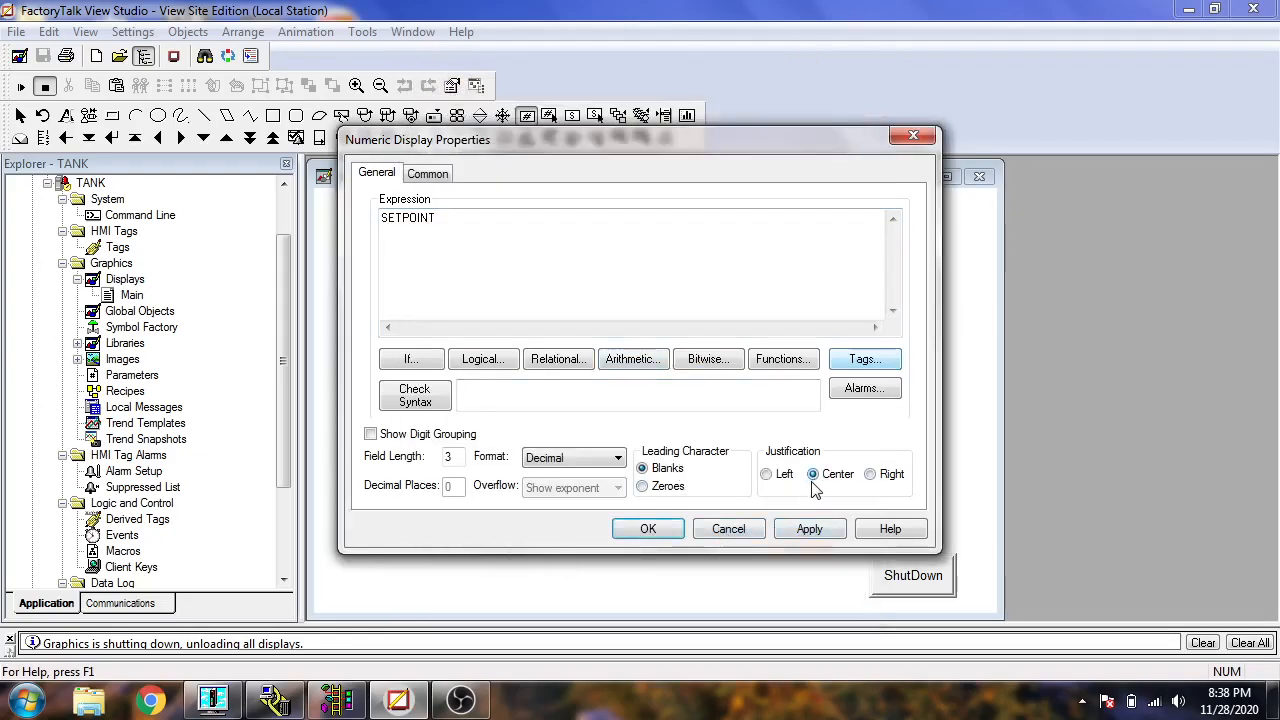
left_click(437, 173)
left_click(388, 176)
left_click(805, 530)
left_click(745, 529)
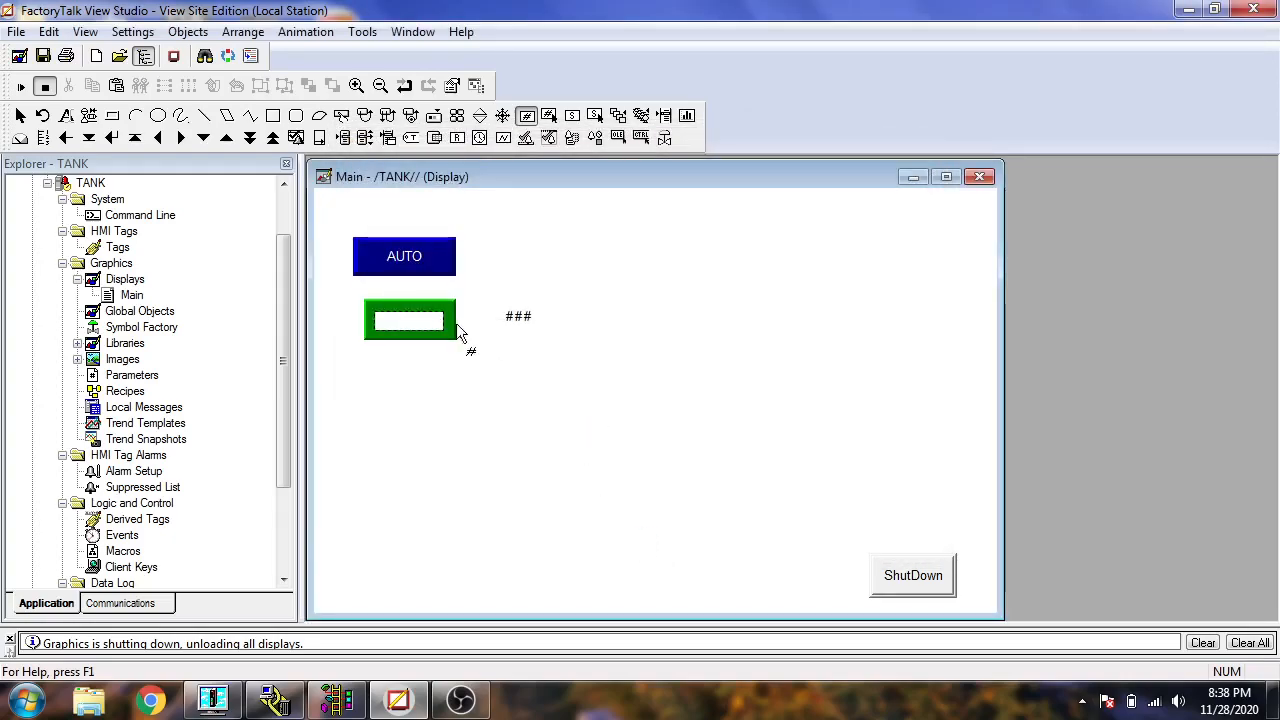
- Draw a raised panel about 83 by 33 beside the numeric display and set its border color to red
left_click(112, 115)
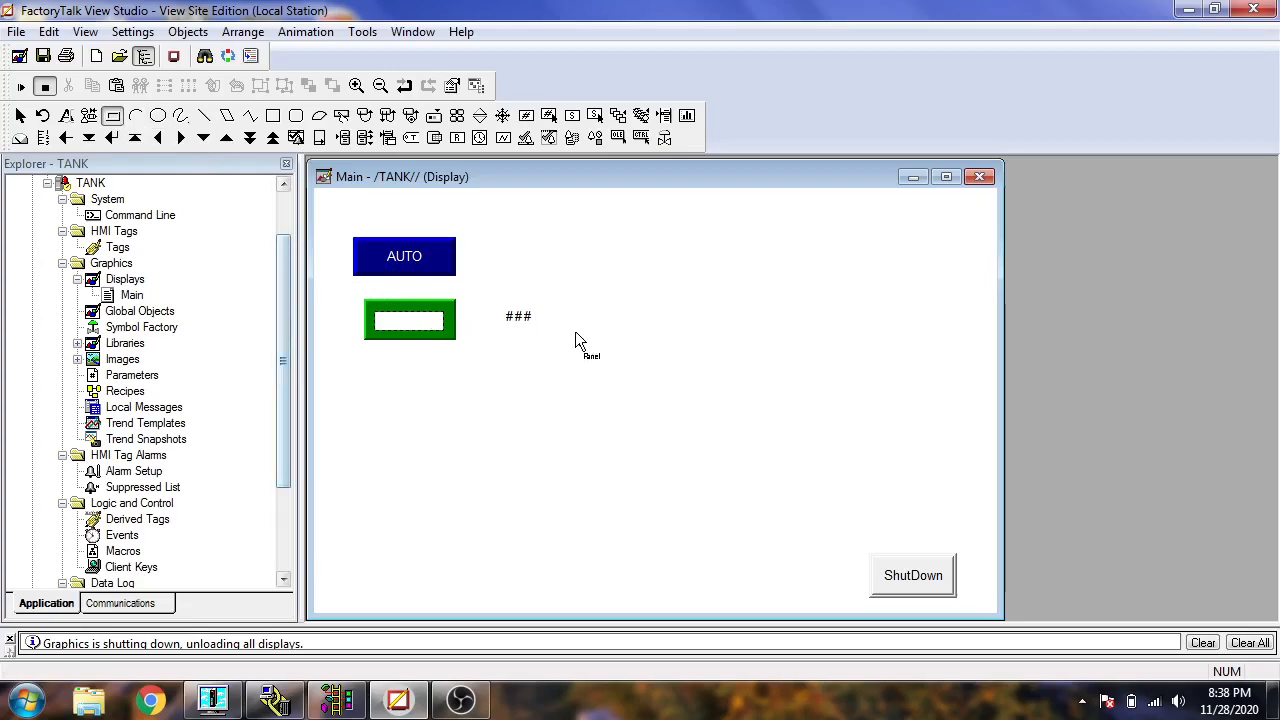
left_click_drag(577, 299, 660, 331)
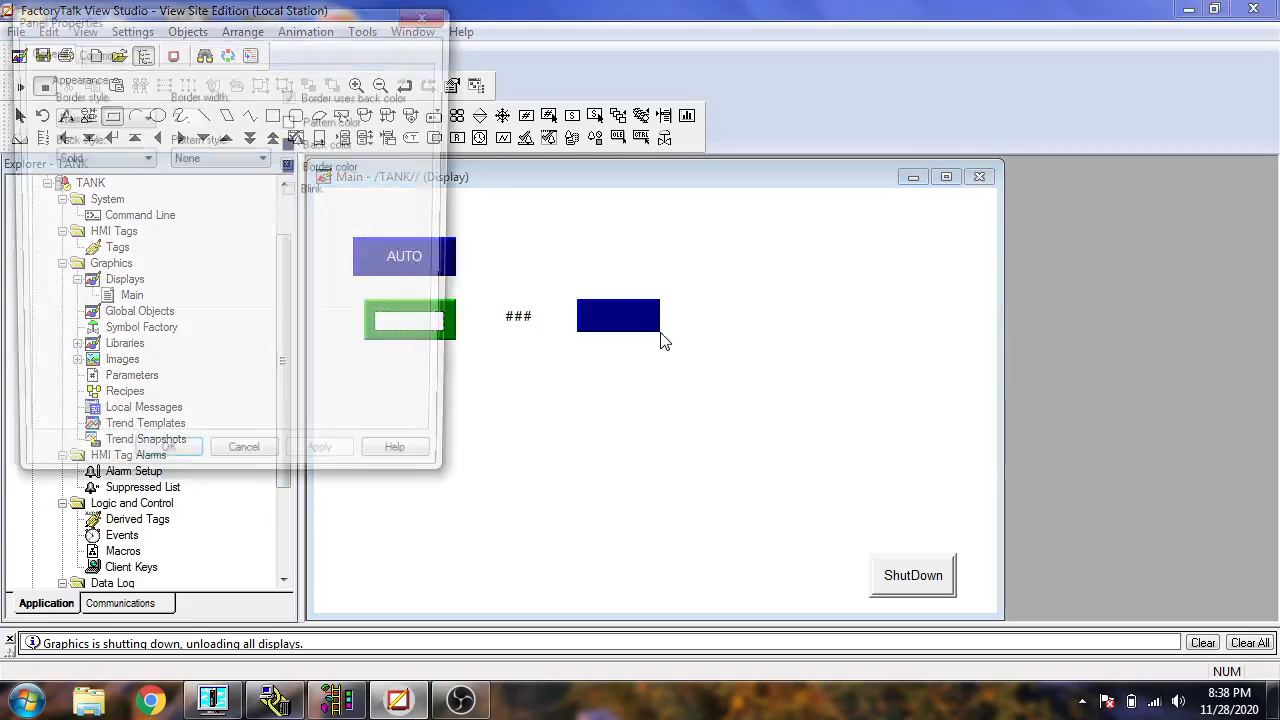
left_click(291, 167)
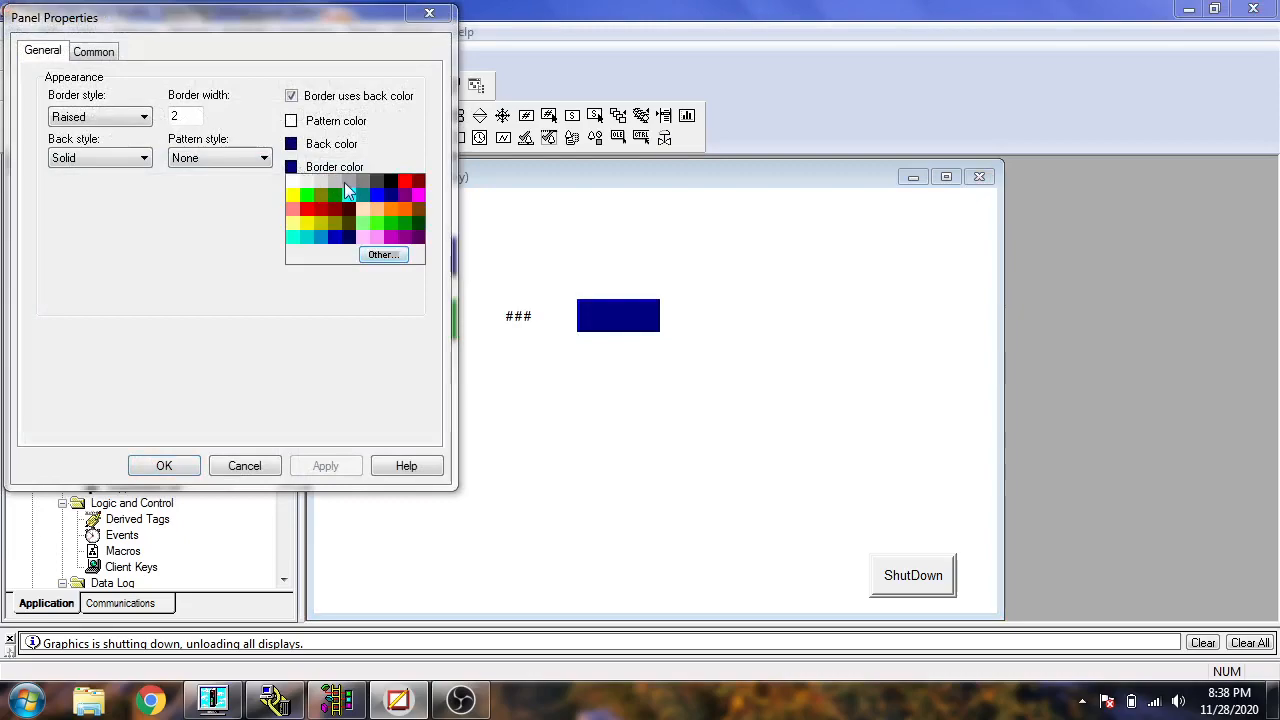
left_click(403, 181)
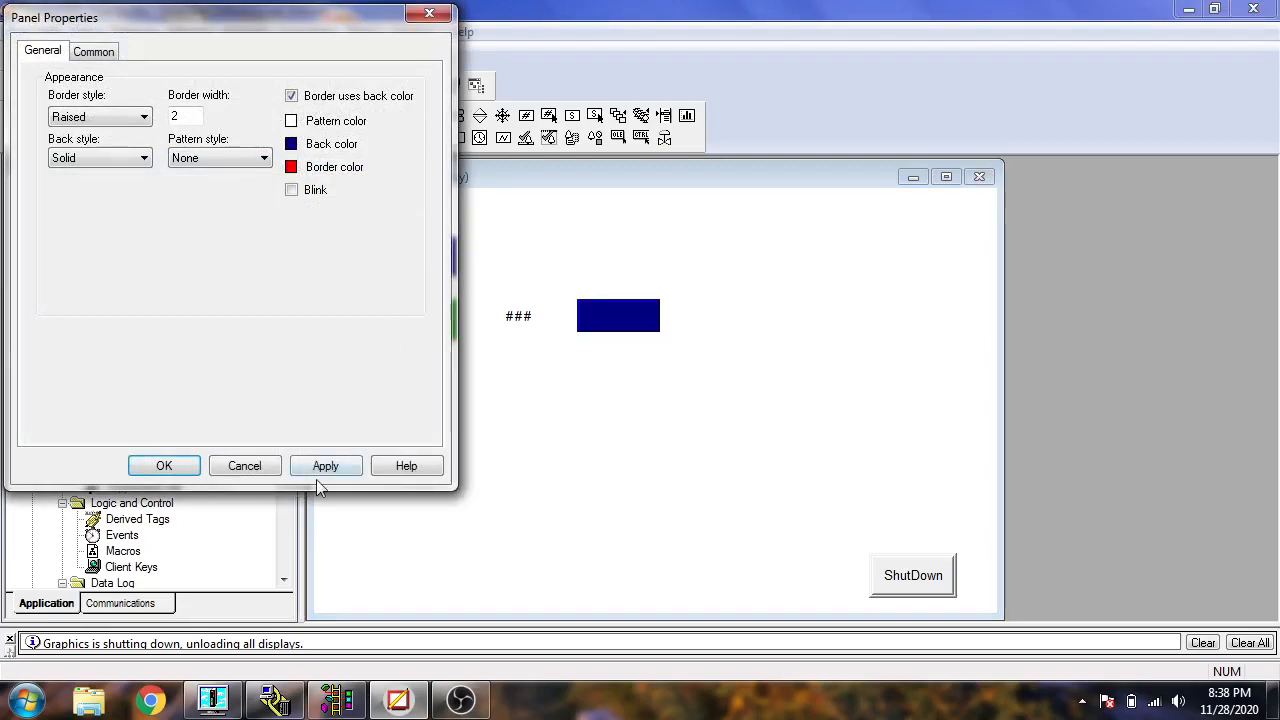
left_click(189, 466)
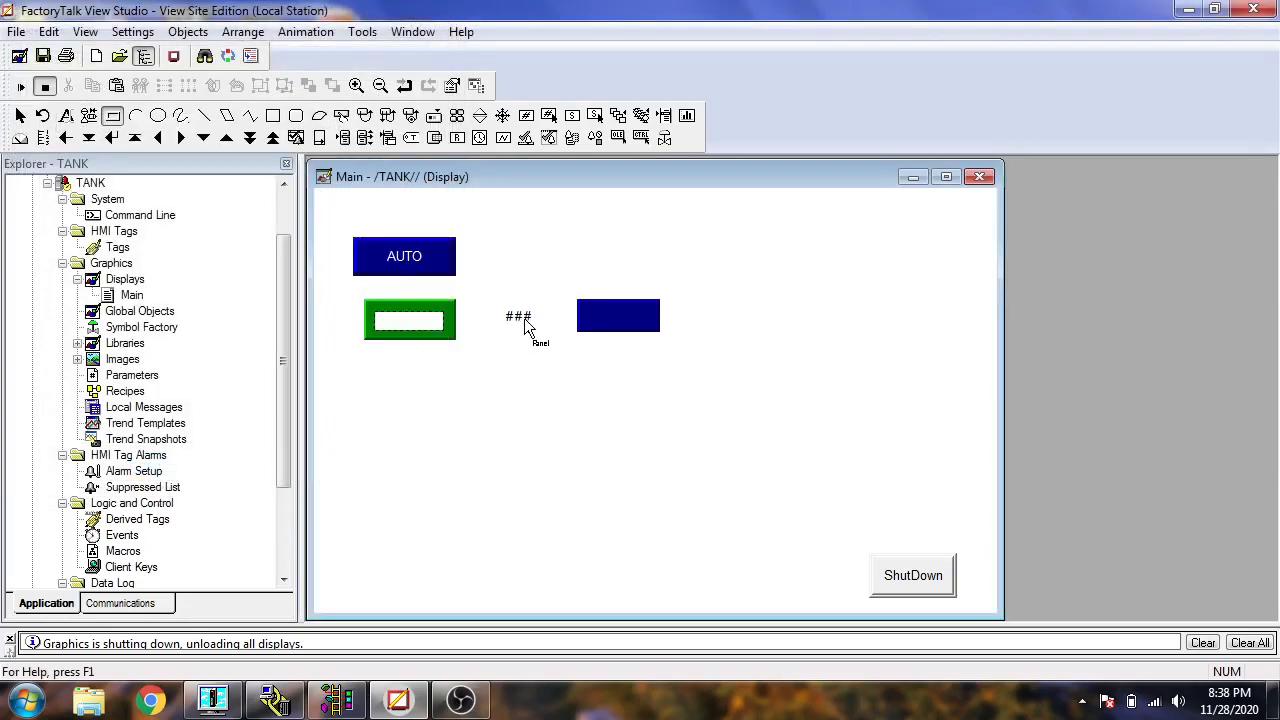
- Move the SETPOINT numeric display onto the blue panel and review its general and common properties
left_click(20, 116)
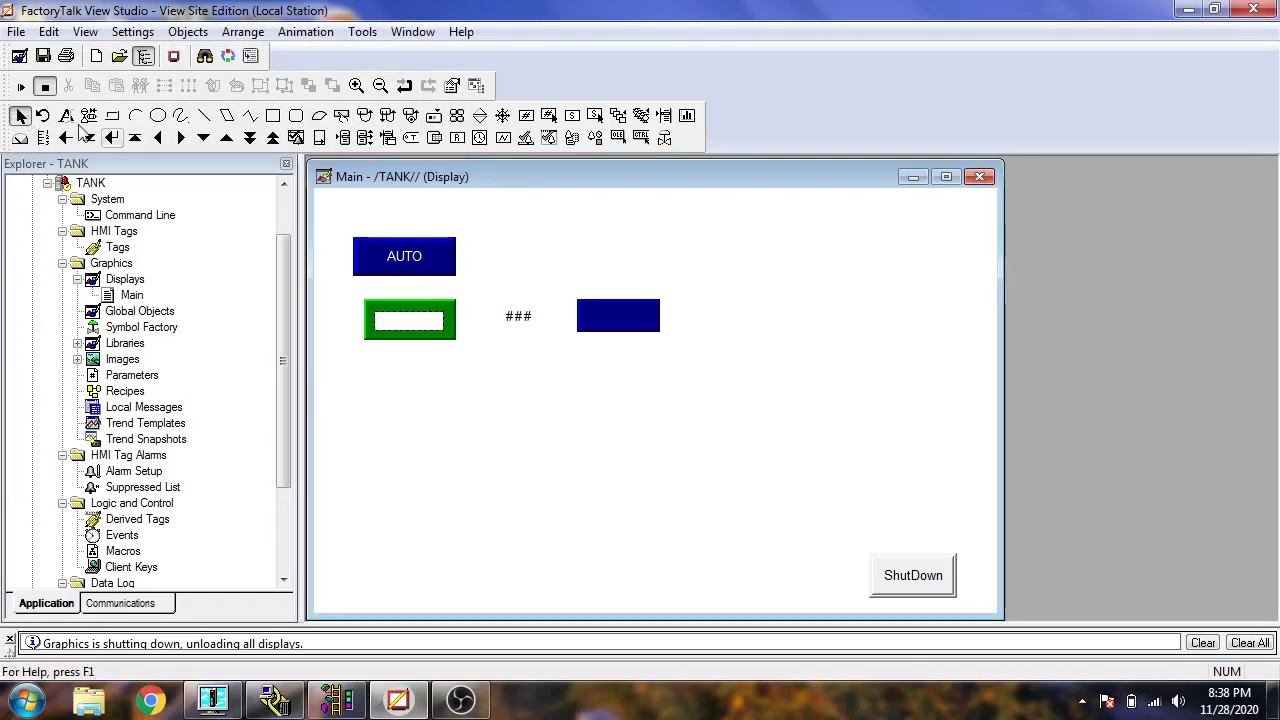
left_click_drag(544, 313, 620, 323)
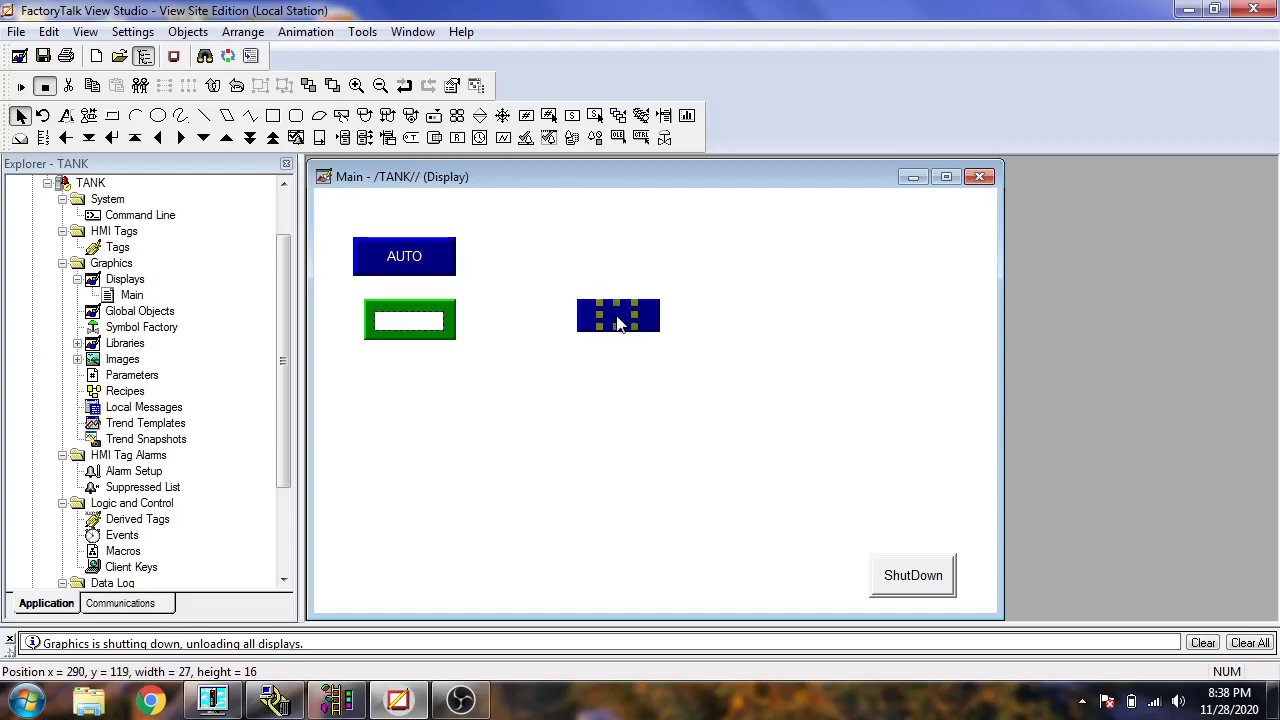
double_click(618, 322)
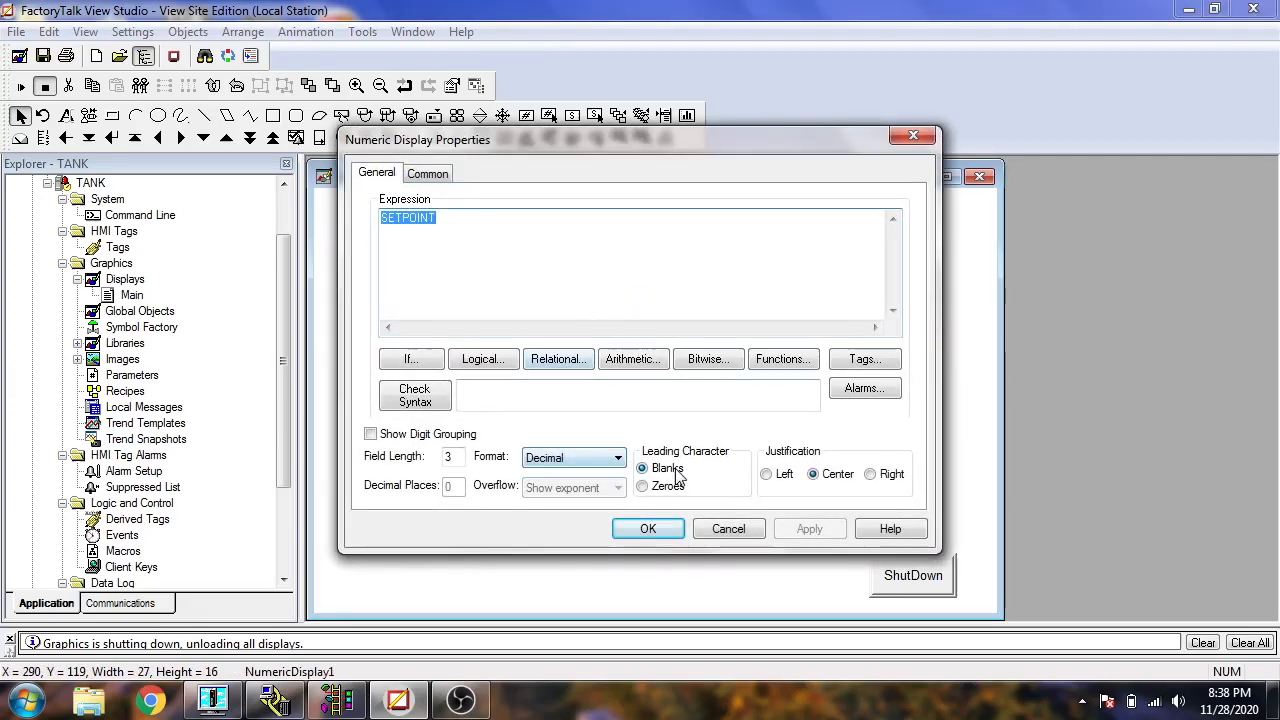
left_click(440, 178)
left_click(378, 174)
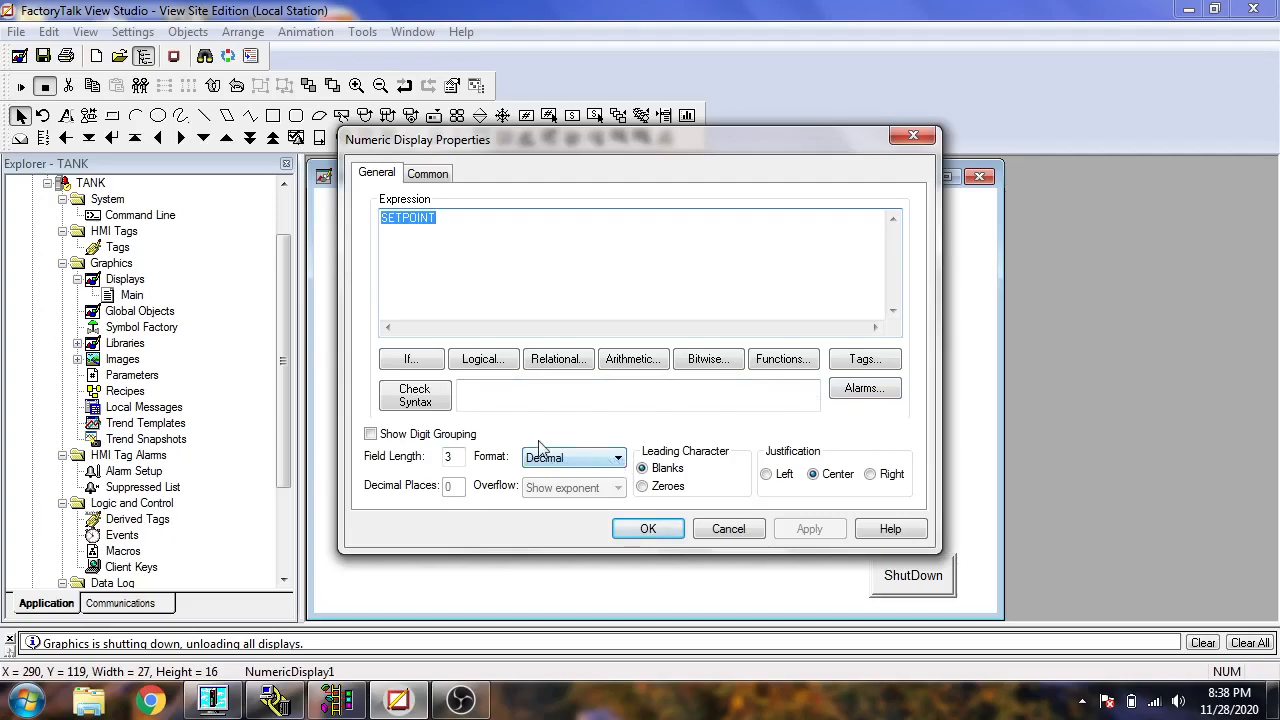
left_click(472, 436)
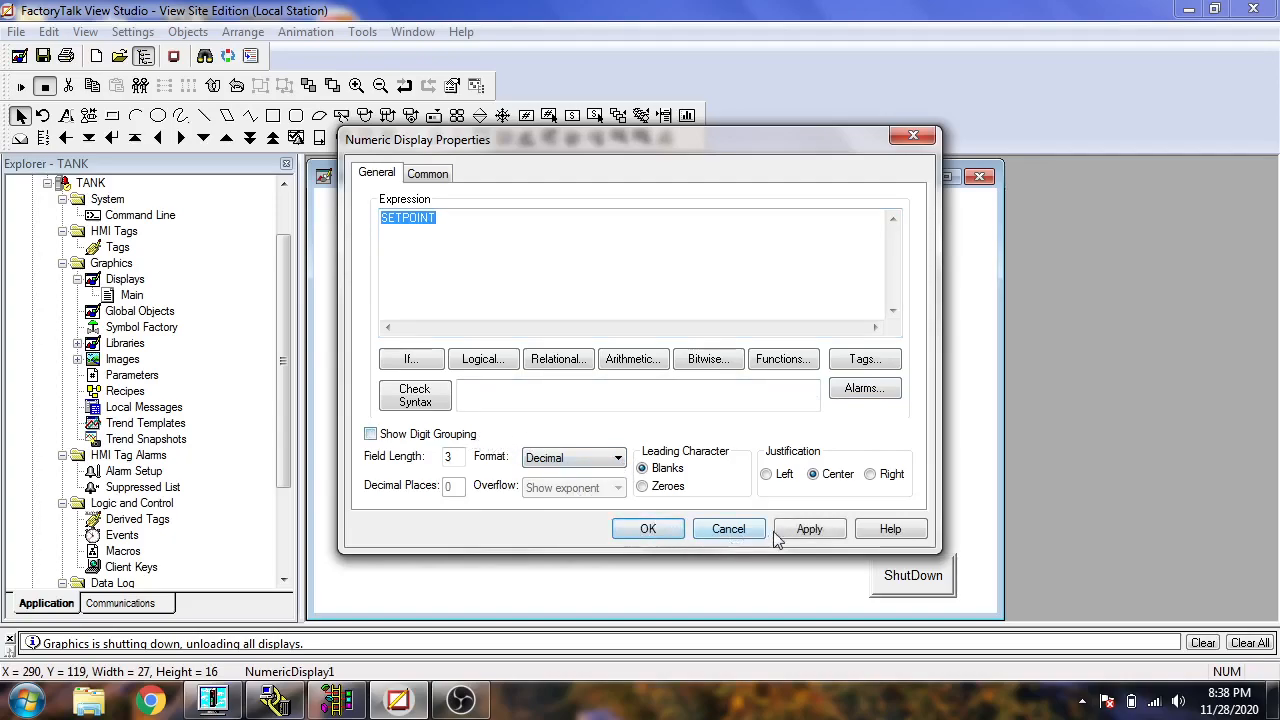
left_click(650, 530)
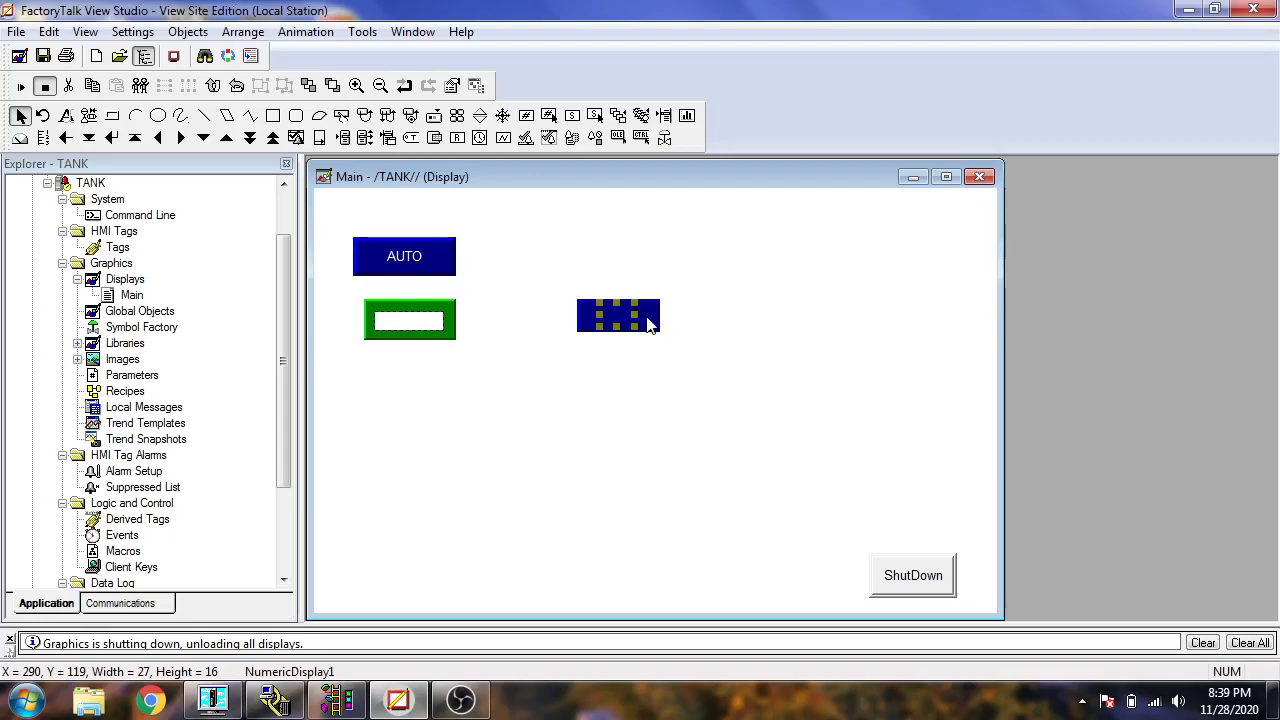
- Set the blue panel's border color to yellow and bring the numeric display in front of it
double_click(650, 320)
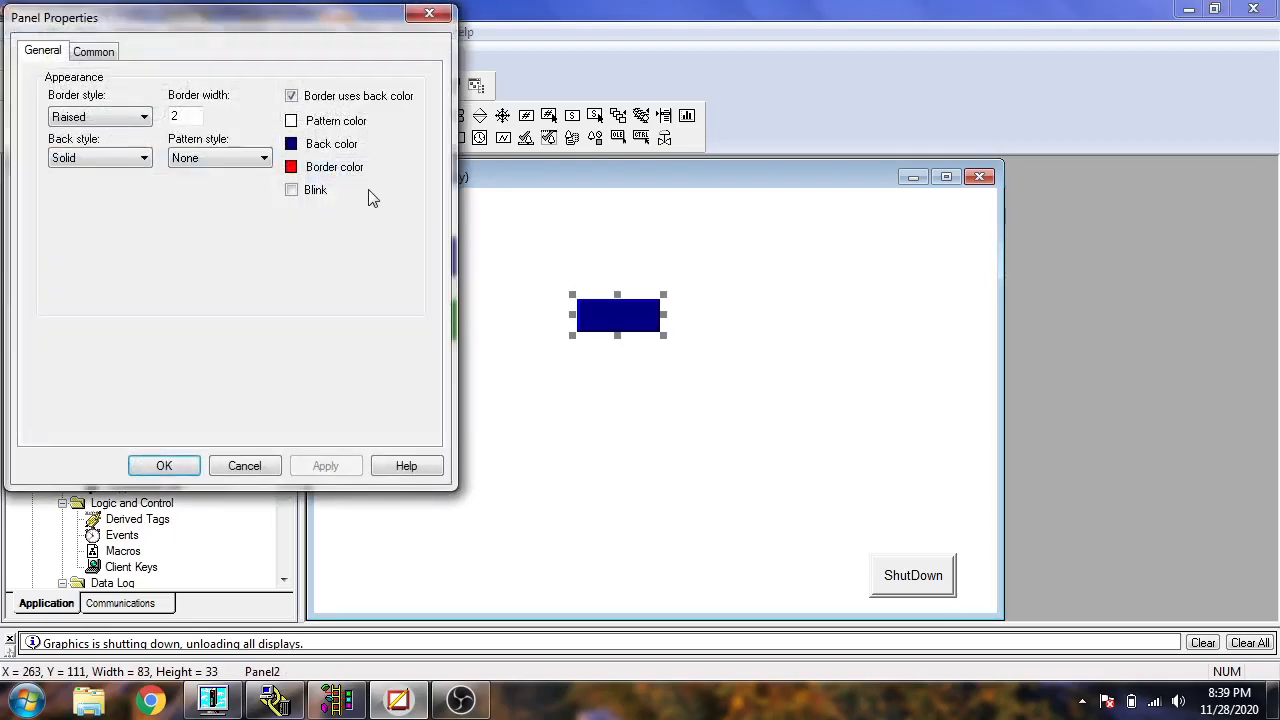
left_click(291, 167)
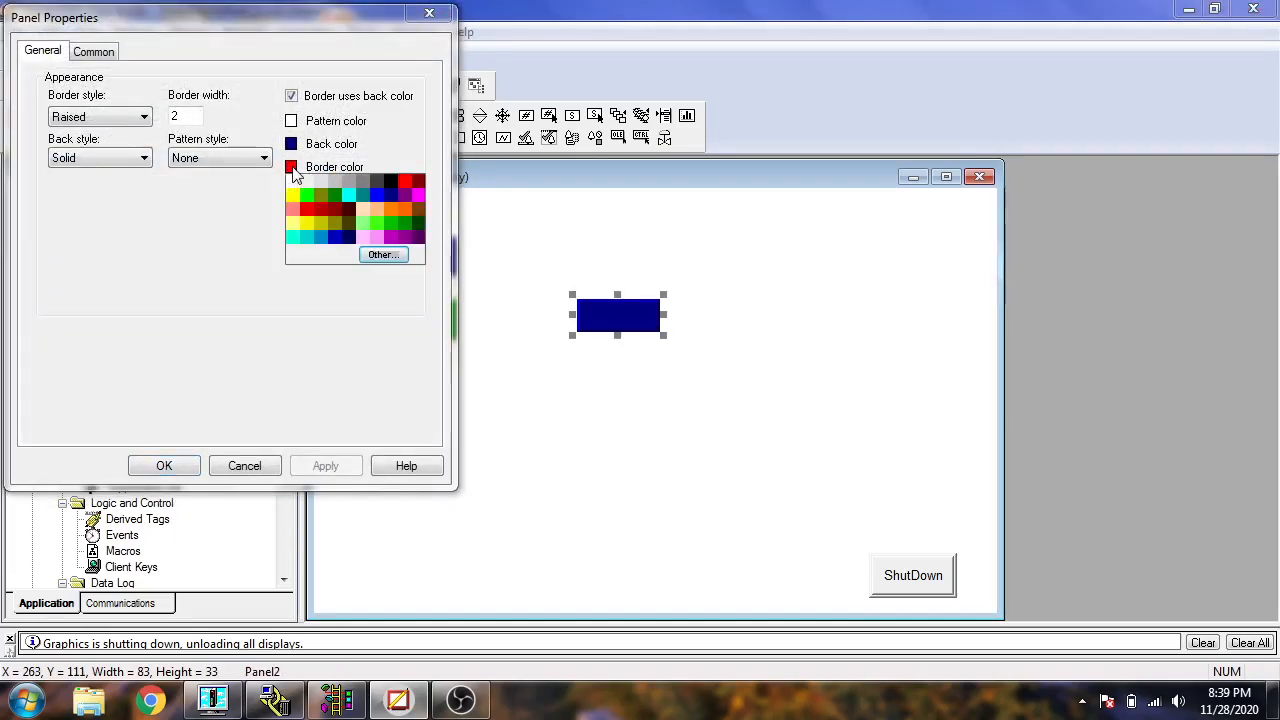
left_click(294, 196)
left_click(328, 470)
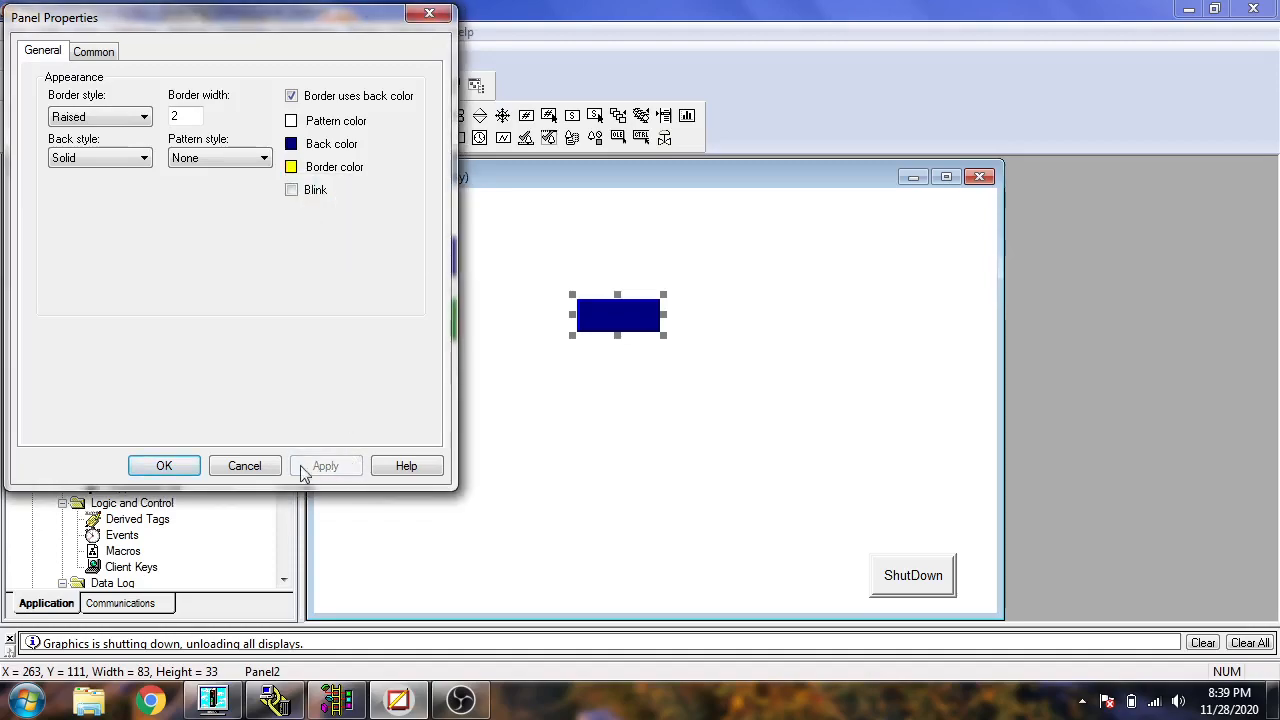
left_click(196, 465)
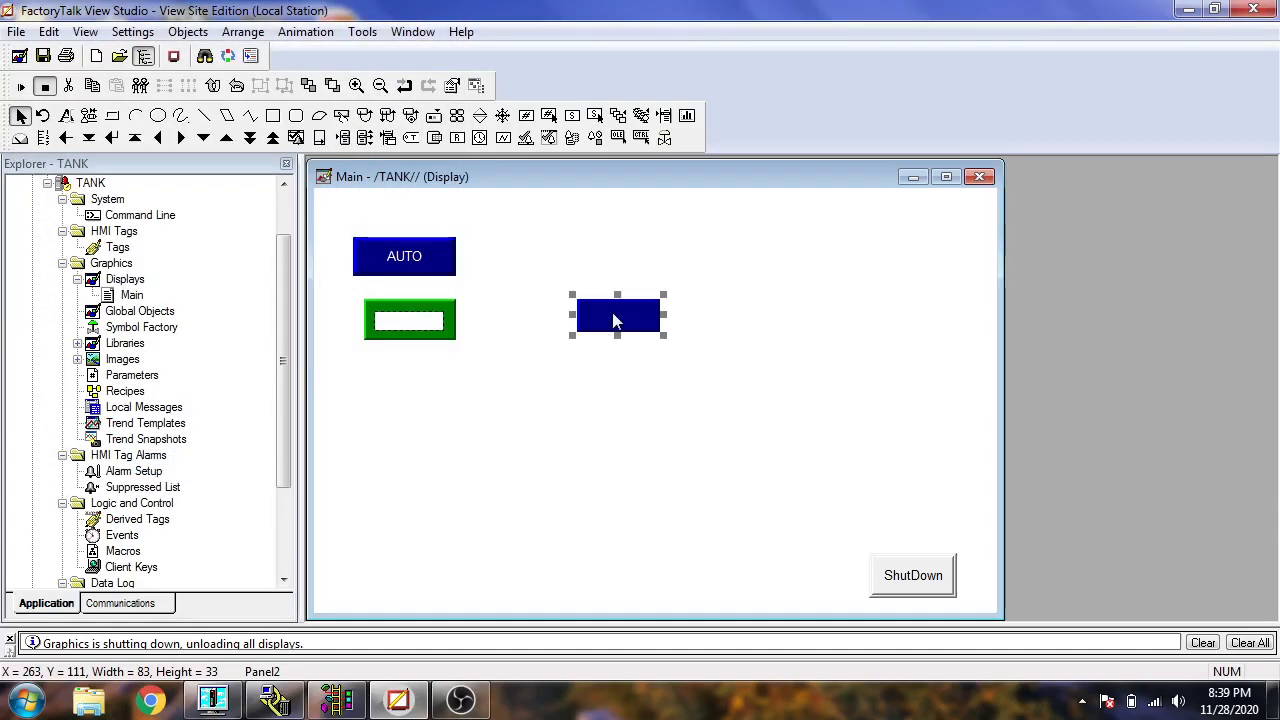
left_click(615, 321)
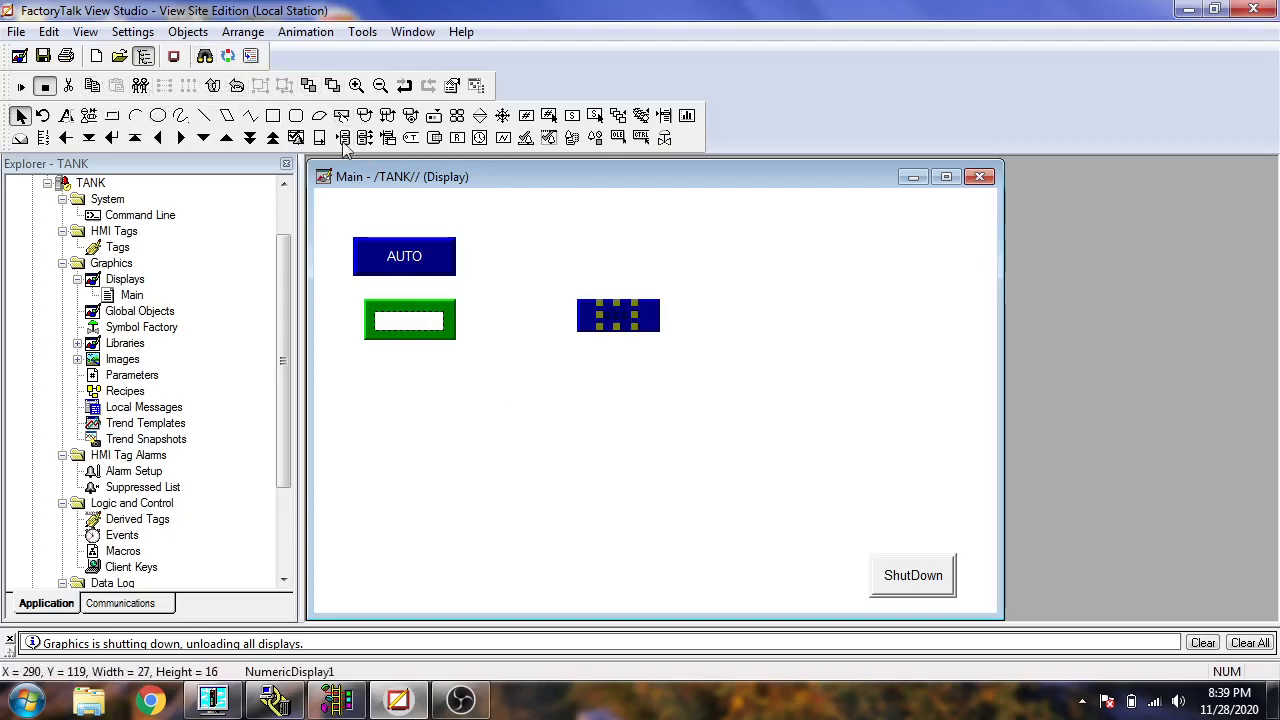
- Set the panel behind the numeric display to a yellow back color and blue border color, and save the Main display
double_click(589, 314)
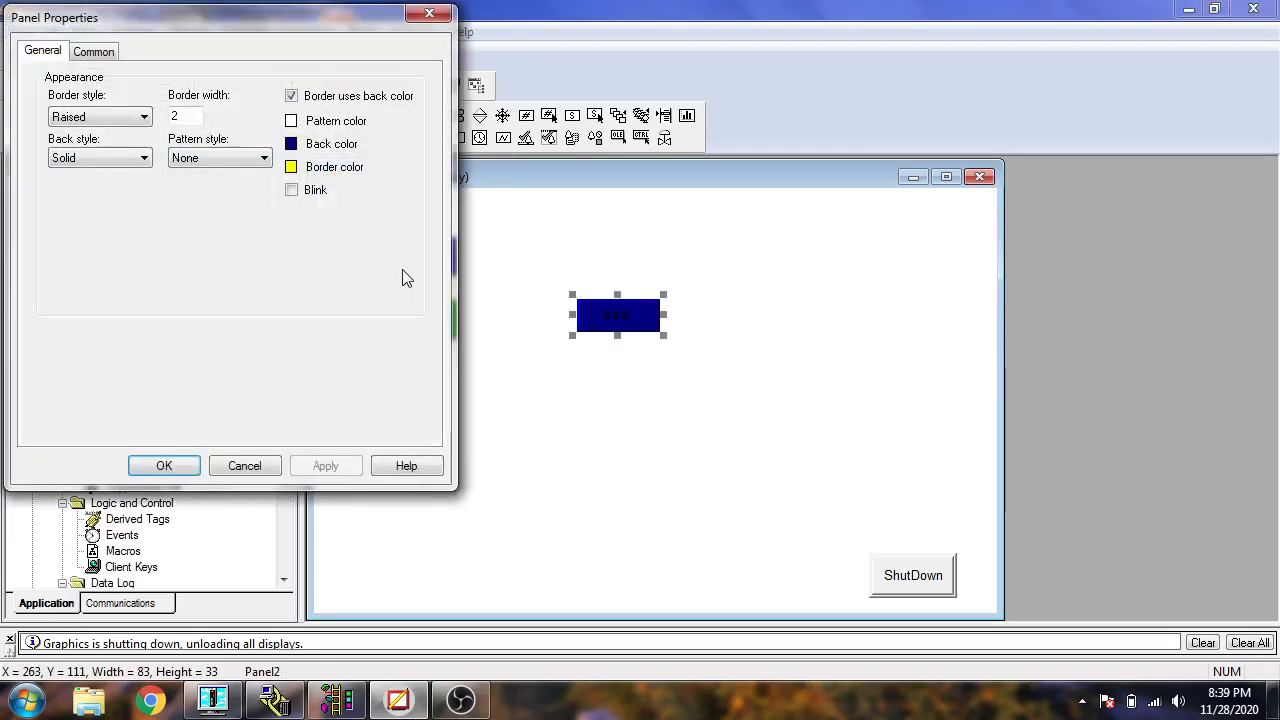
left_click(291, 167)
left_click(382, 192)
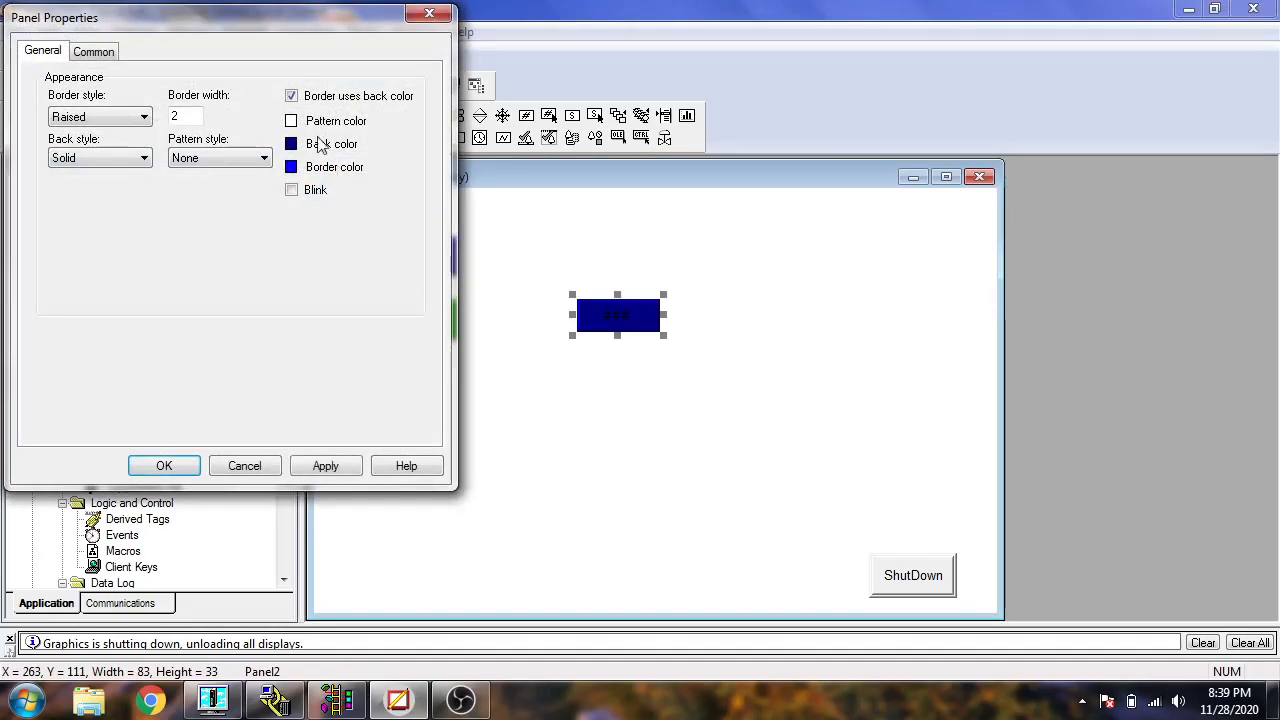
left_click(291, 144)
left_click(292, 172)
left_click(355, 466)
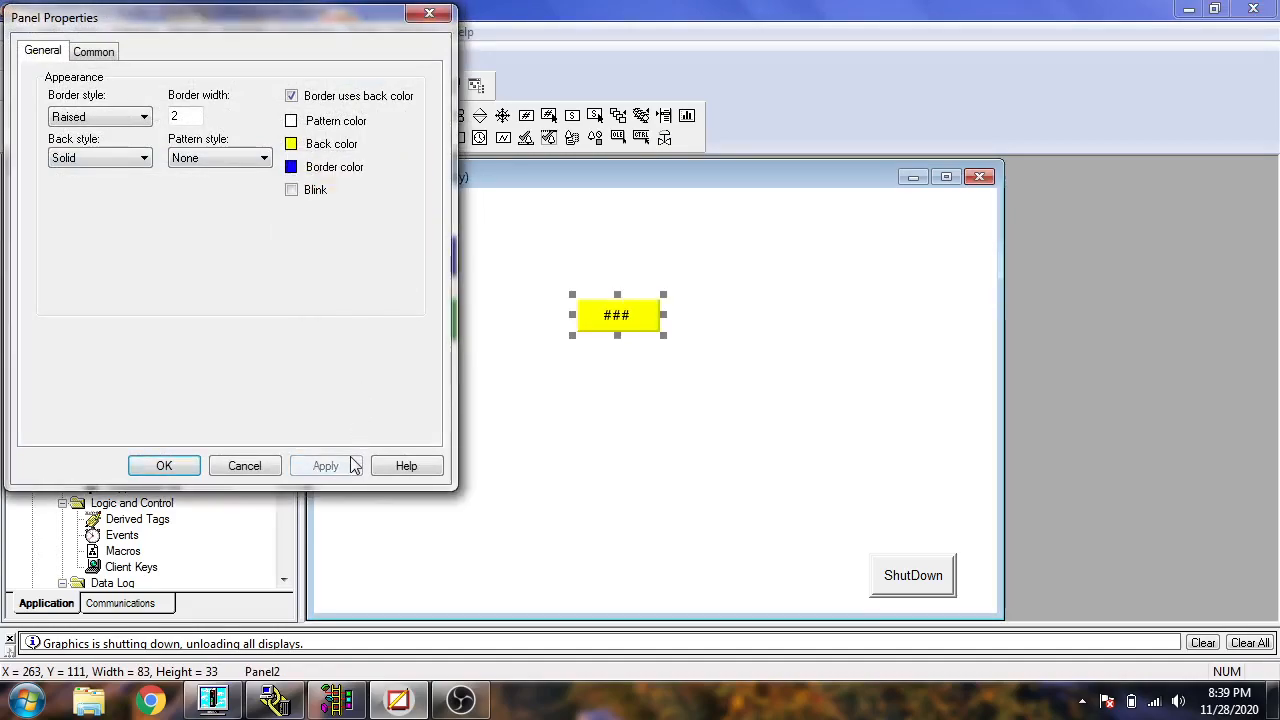
left_click(170, 465)
left_click(451, 440)
left_click(44, 58)
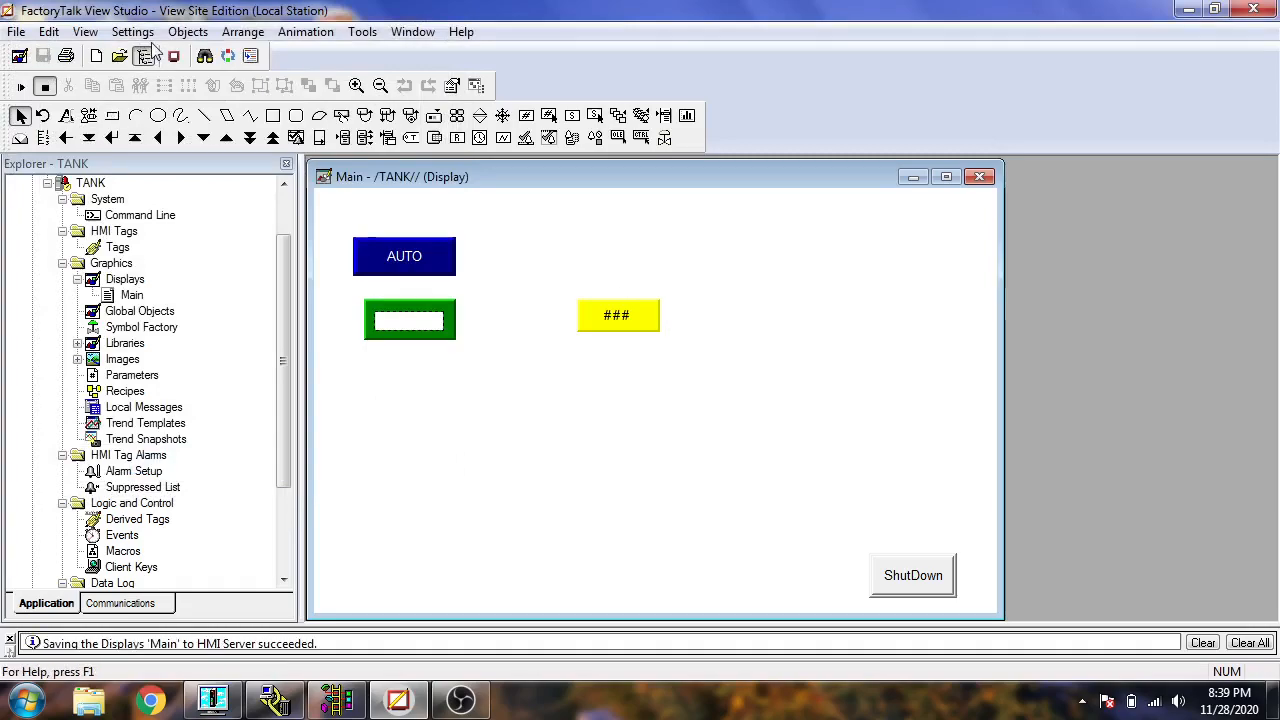
- Run the TANK.cli client configuration and check the SETPOINT value in the RSLogix 500 ladder before returning to the client
left_click(173, 56)
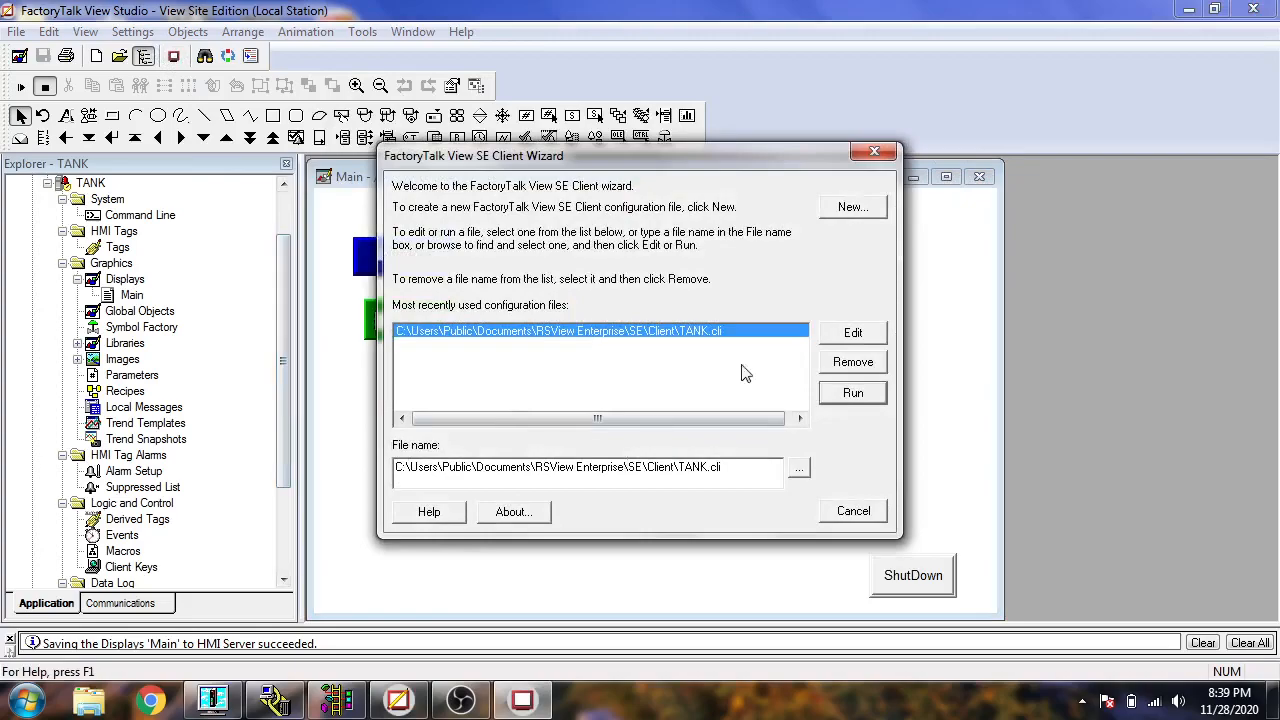
left_click(849, 394)
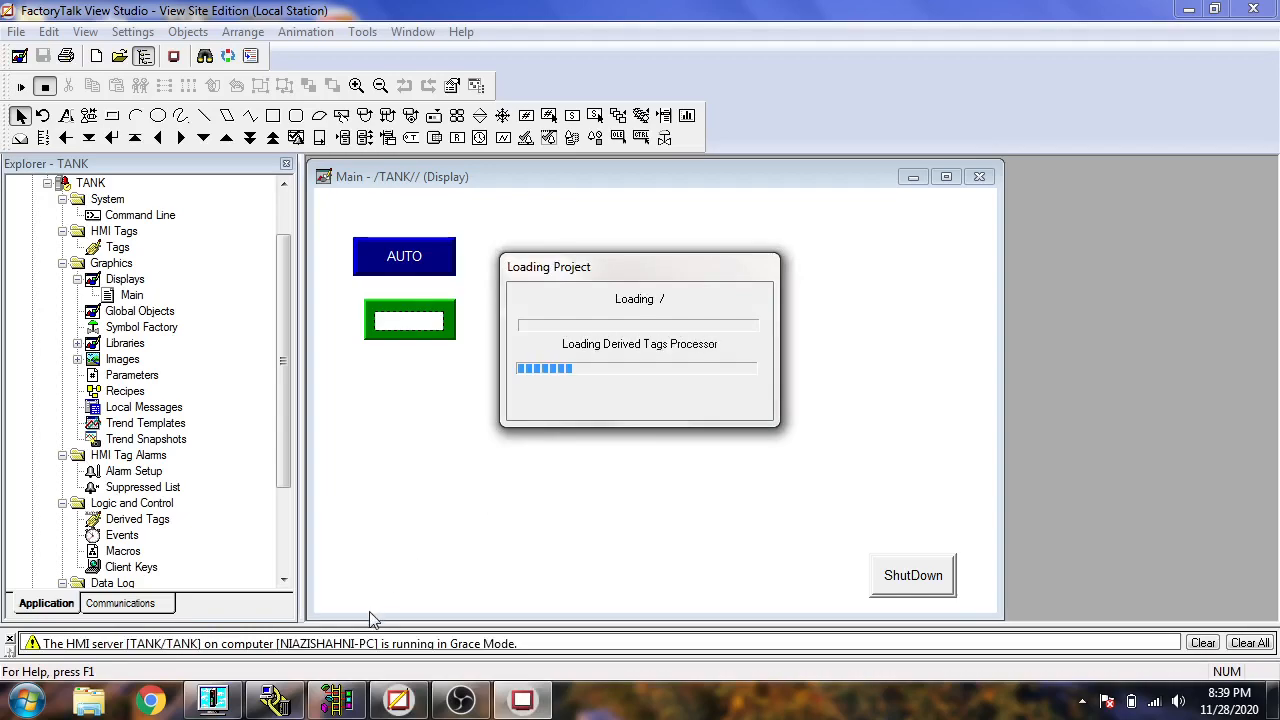
mouse_move(336, 700)
left_click(752, 480)
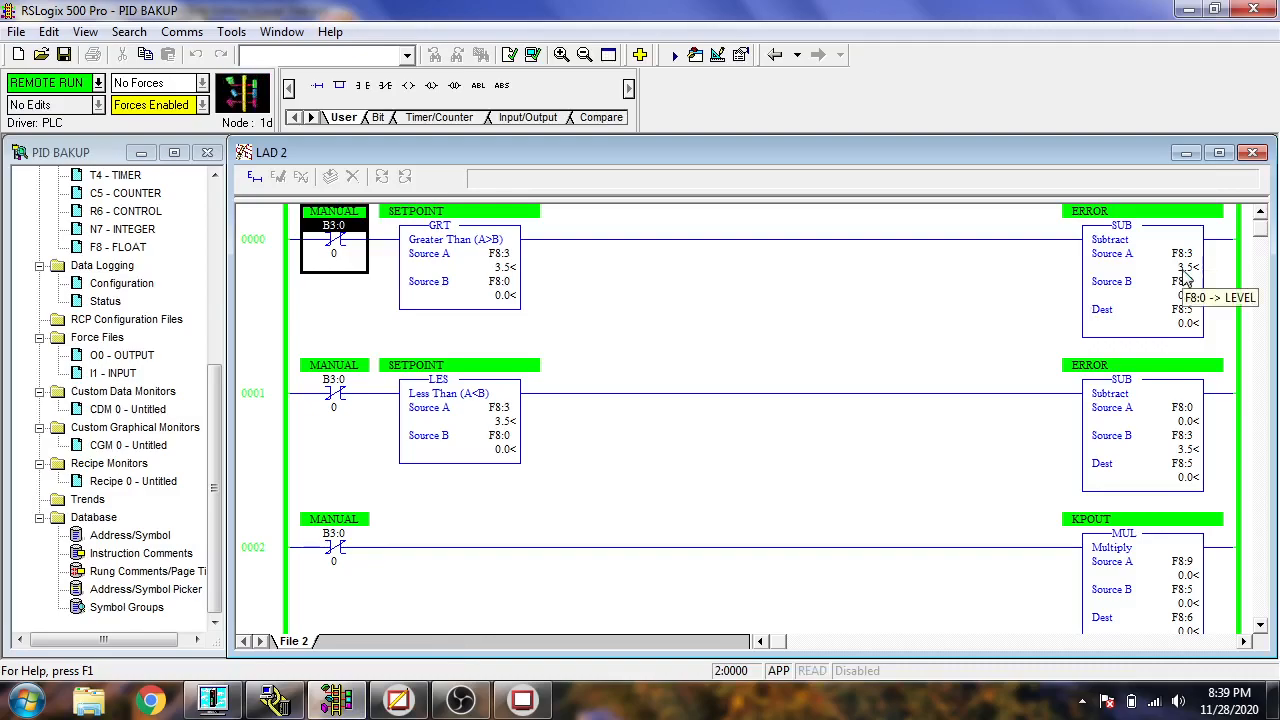
left_click(1188, 9)
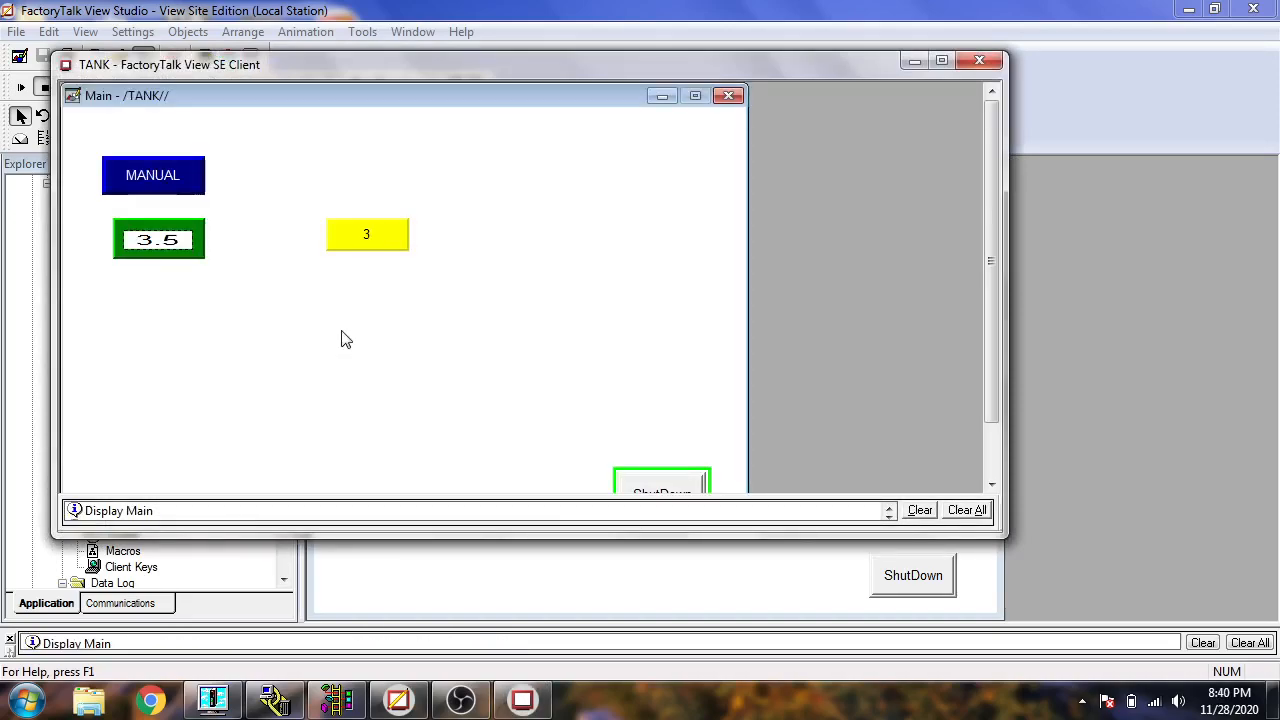
- Enter a setpoint of 4.5 in the running Main display and close the TANK client
left_click(180, 240)
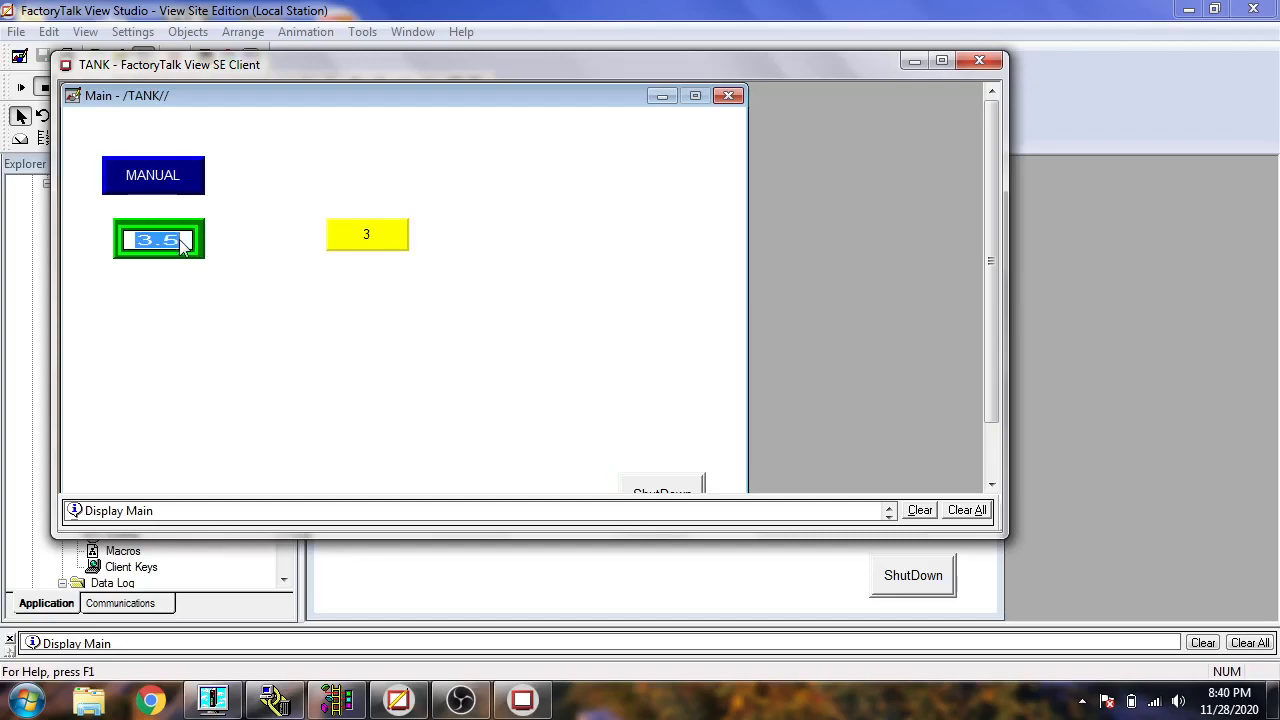
type("4.5")
key("Return")
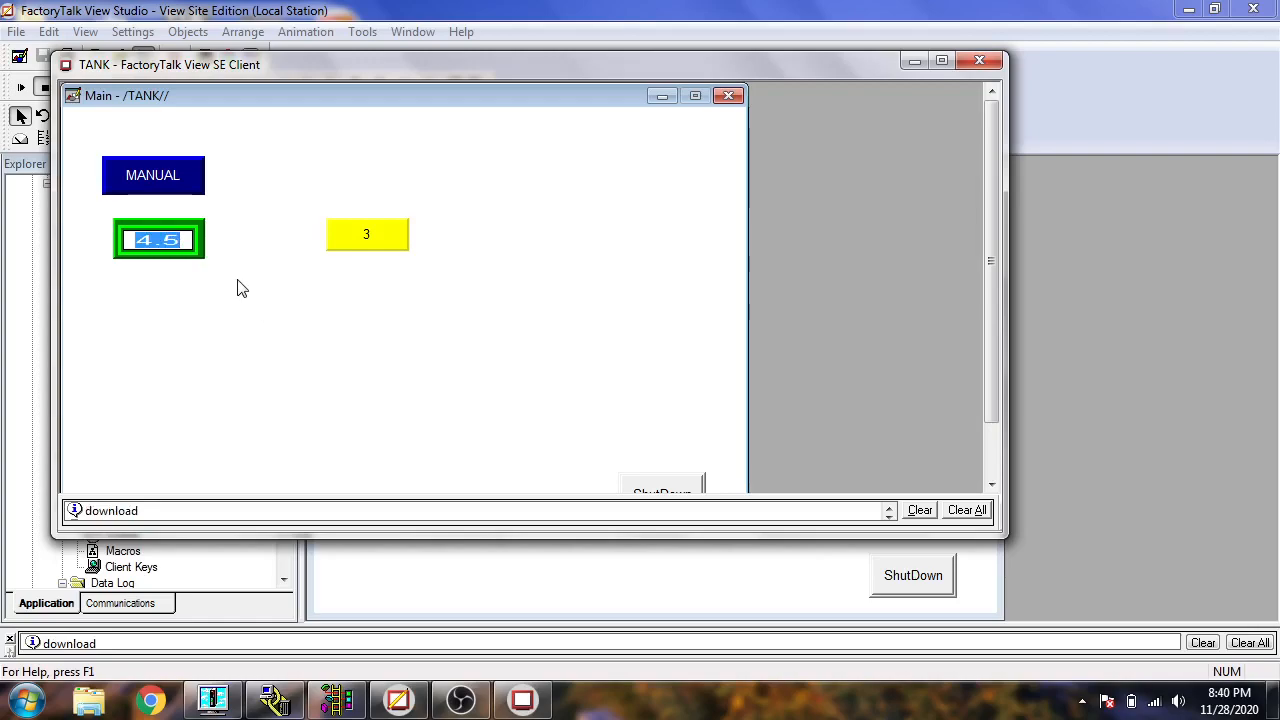
left_click(189, 248)
left_click(980, 62)
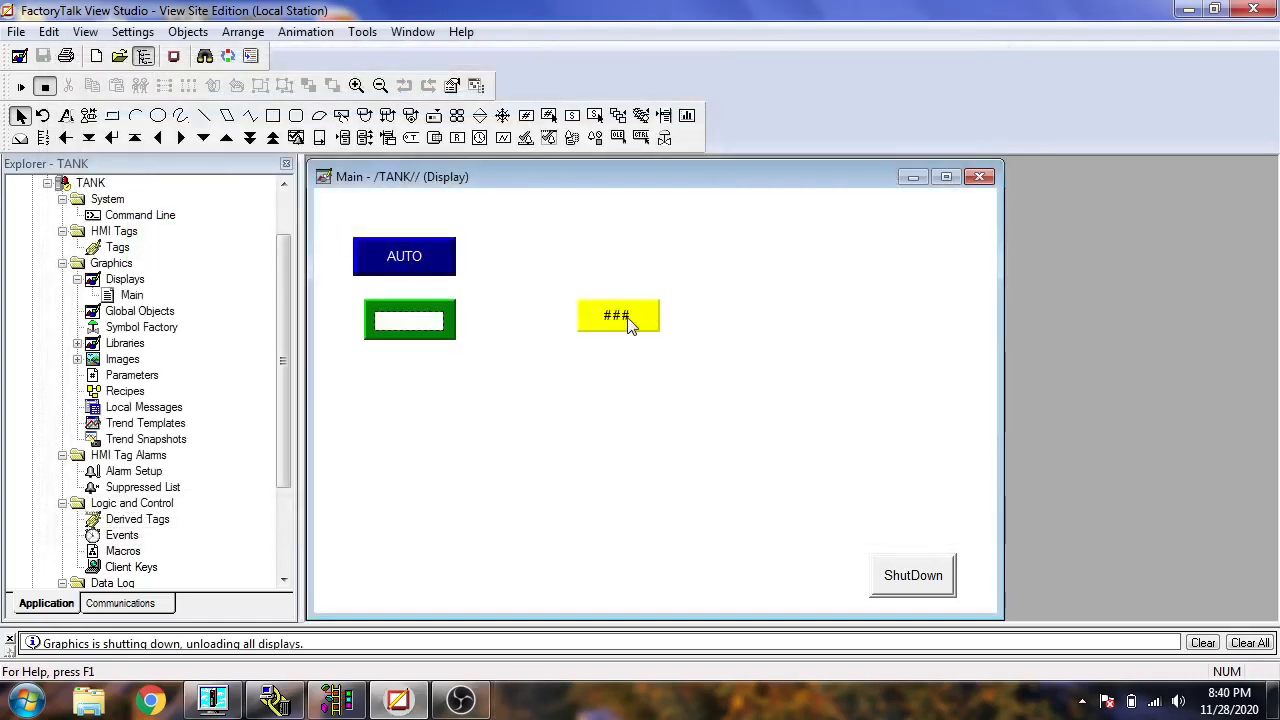
- Set the SETPOINT numeric display to Floating Point format with 1 decimal place and save the Main display
double_click(618, 325)
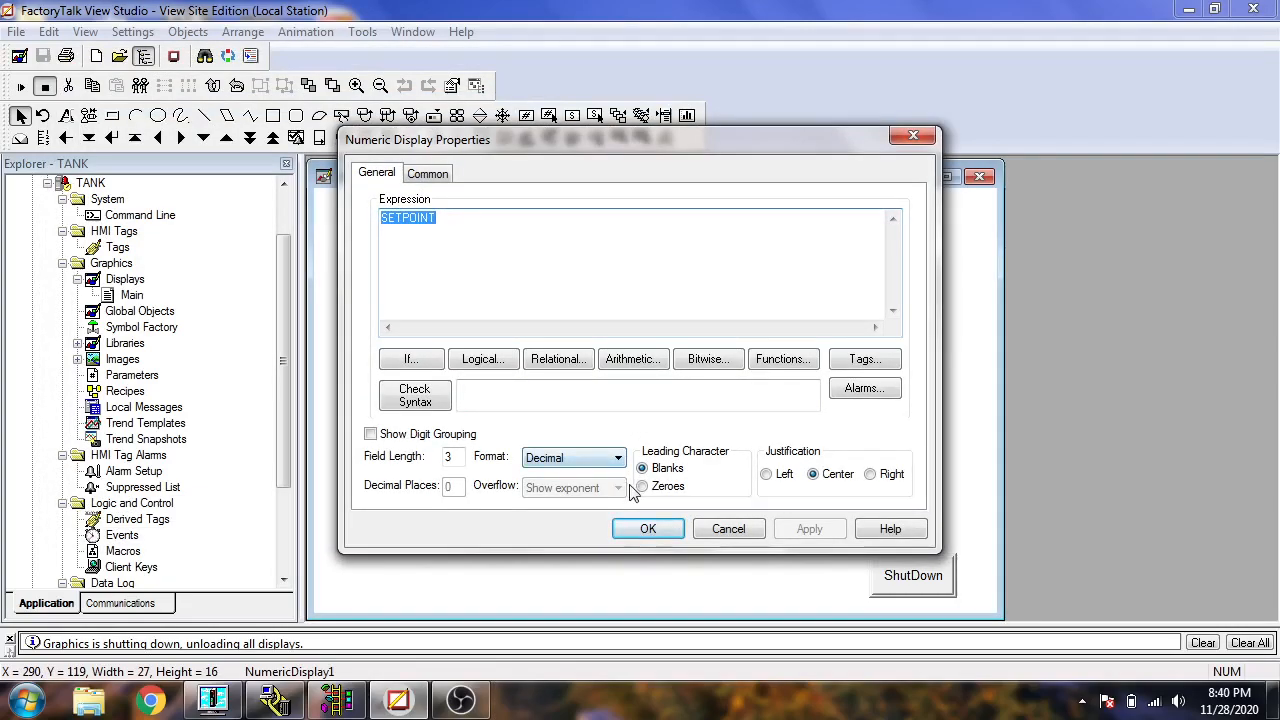
left_click(611, 464)
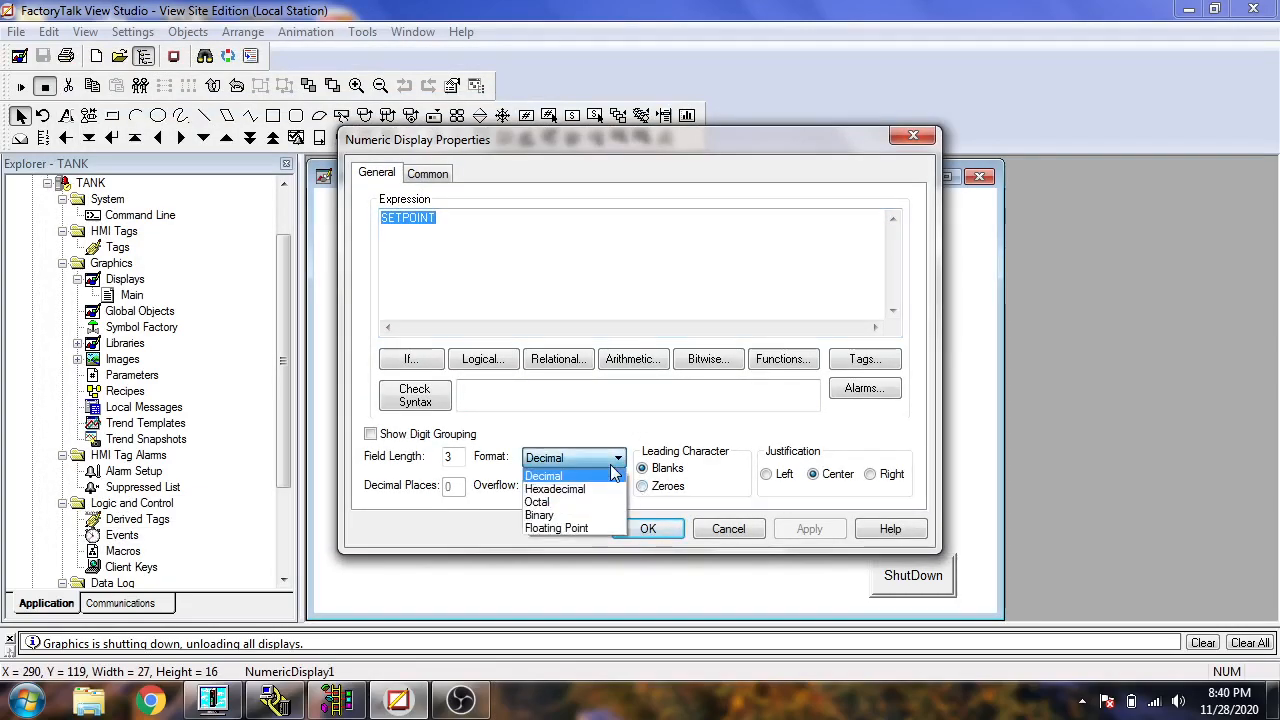
left_click(597, 526)
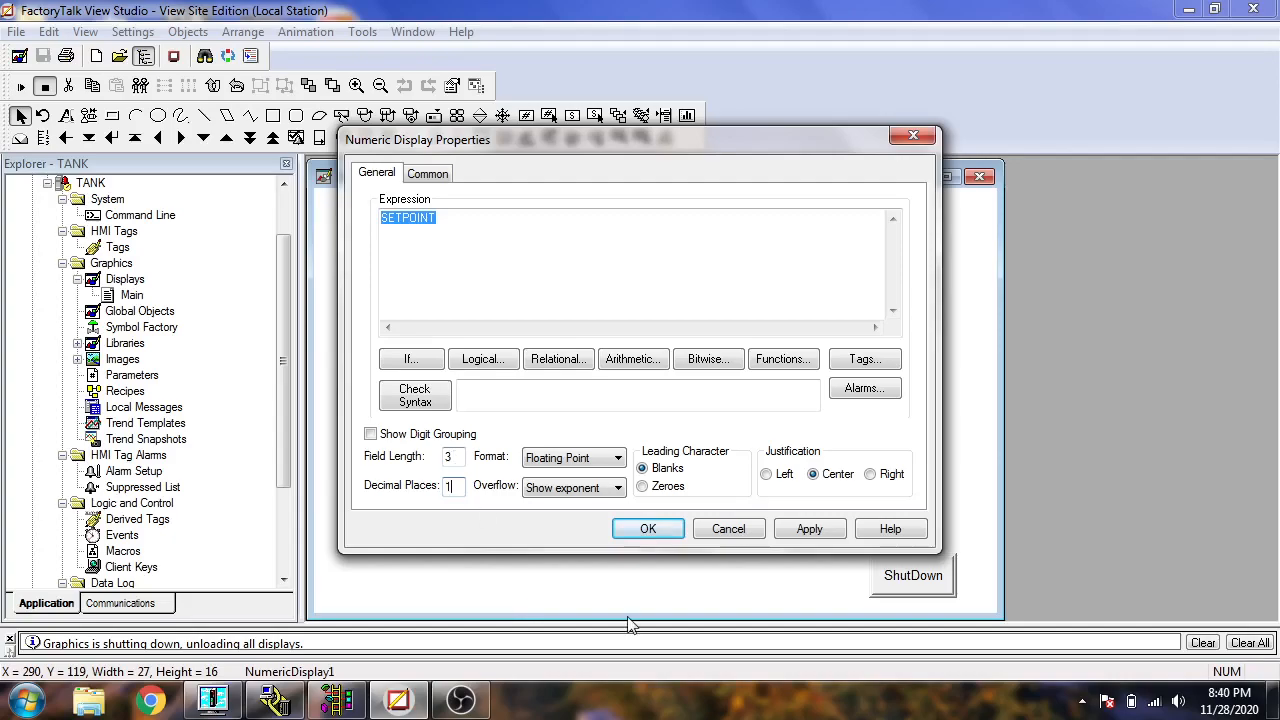
left_click(810, 530)
left_click(655, 530)
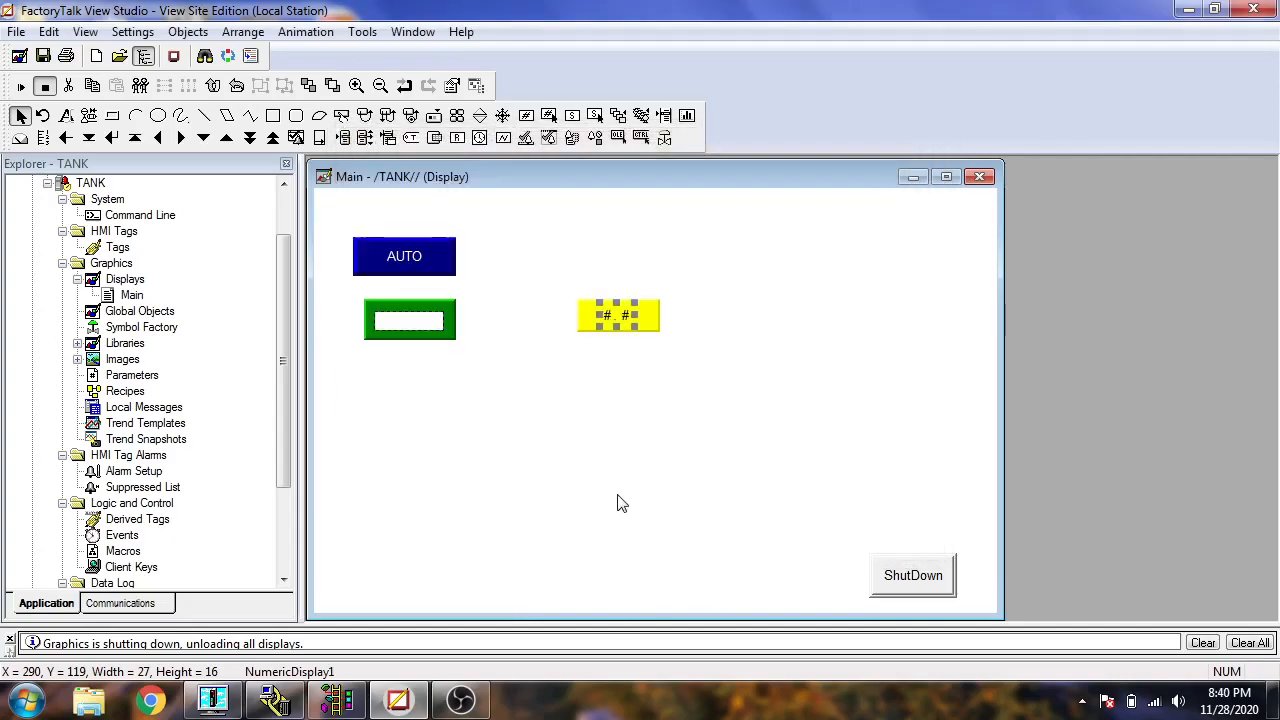
left_click(43, 56)
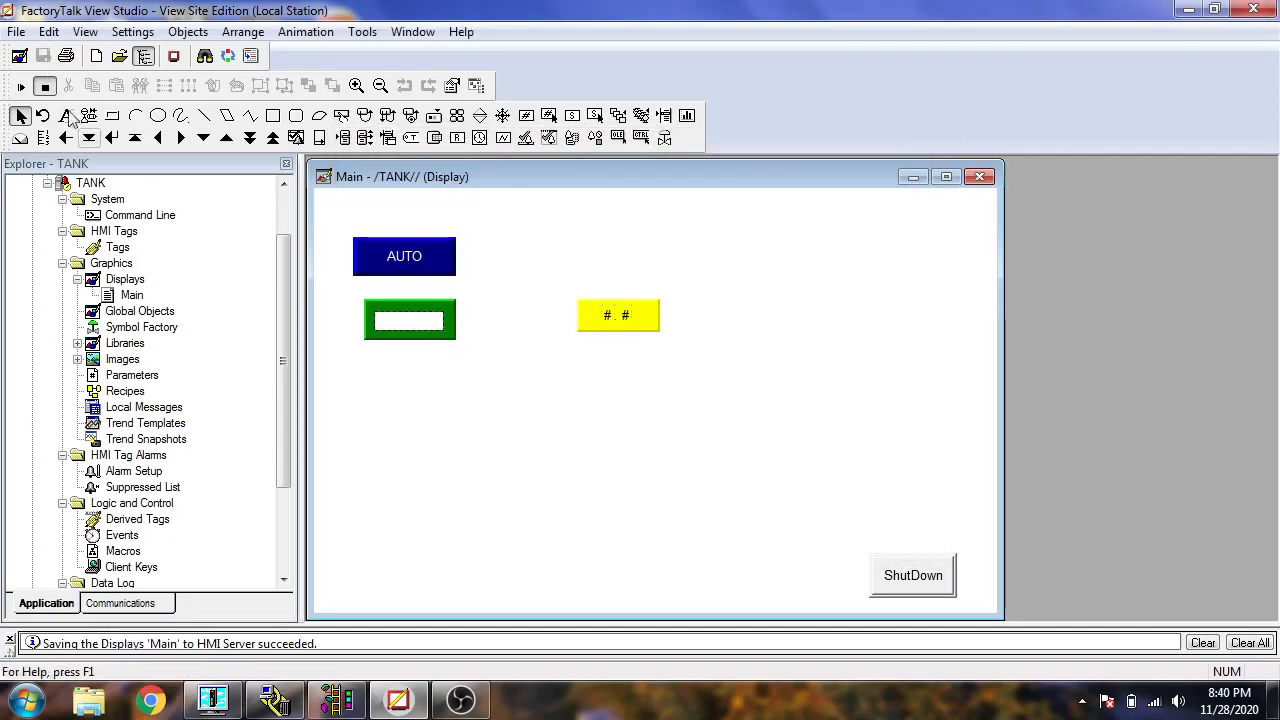
- Run the TANK.cli client again and enter a setpoint of 9.5 in the numeric input
left_click(174, 56)
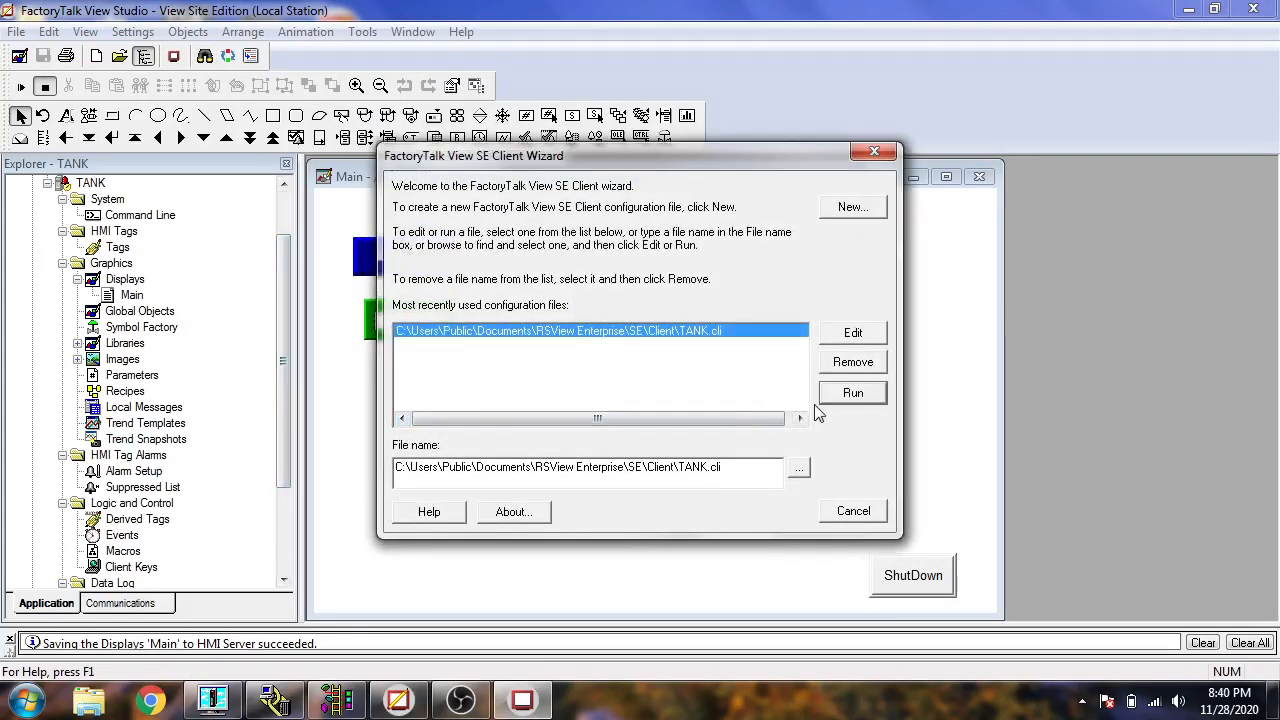
left_click(853, 393)
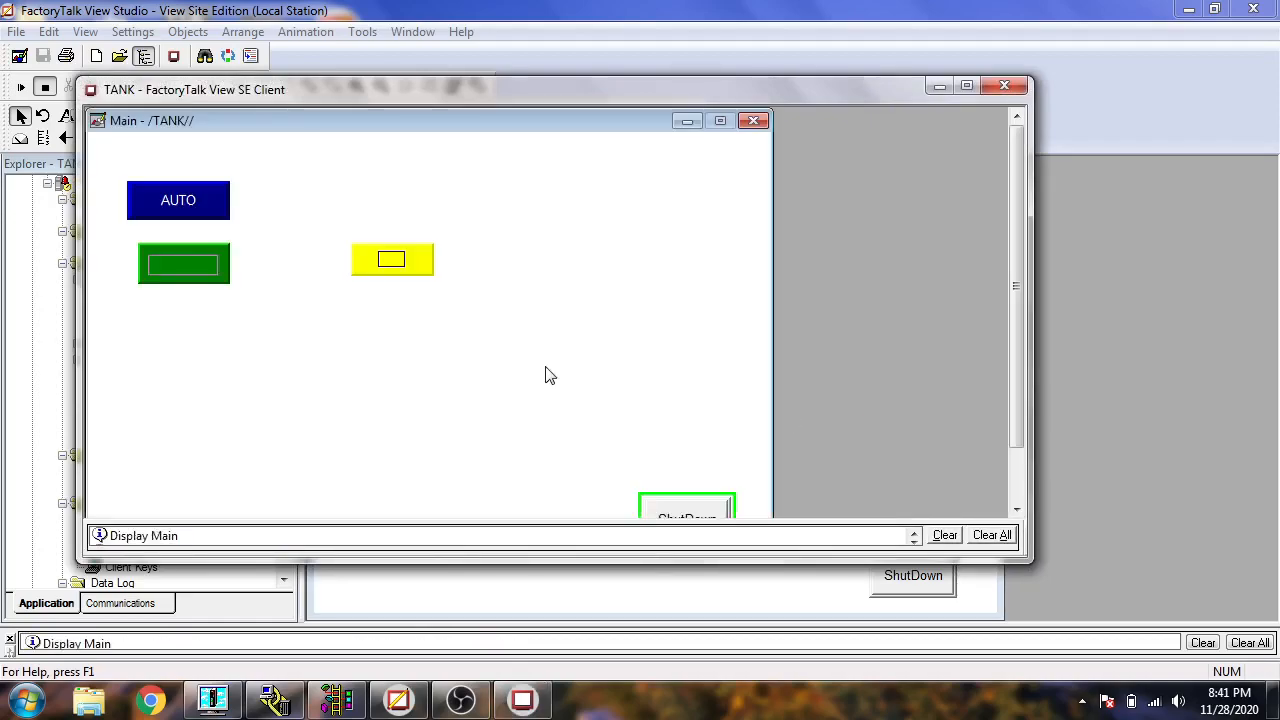
left_click(195, 276)
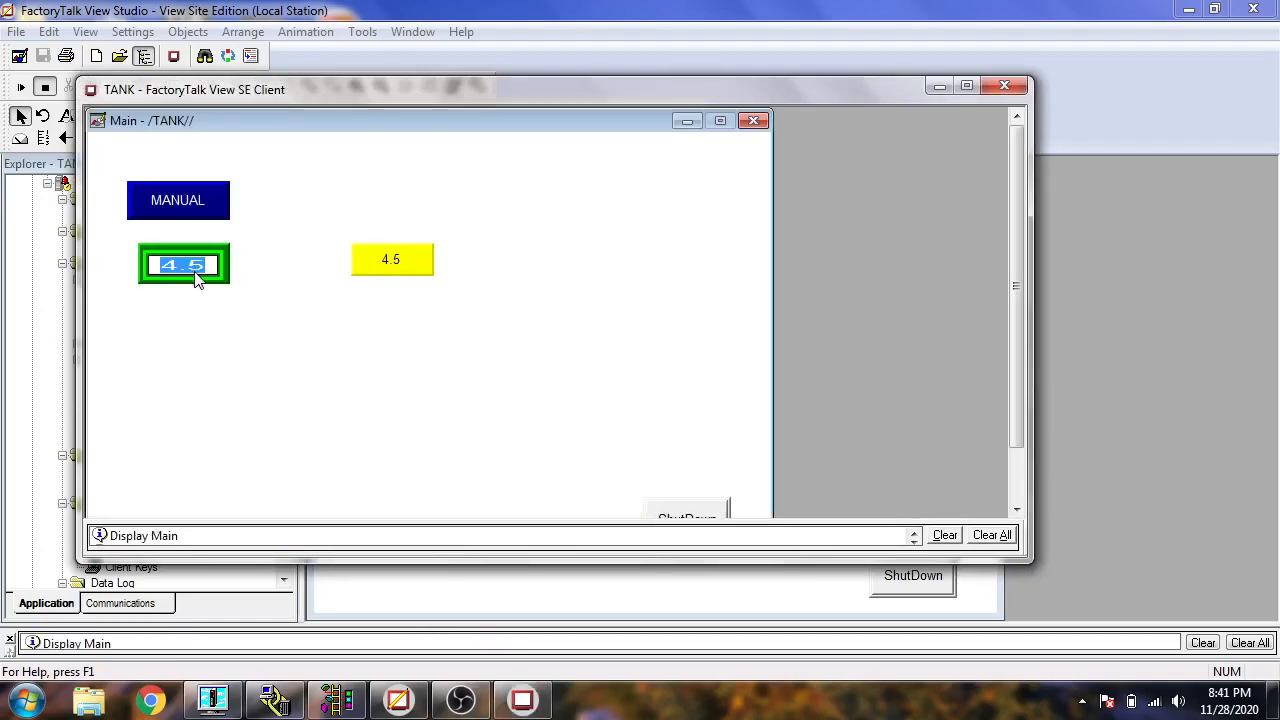
type("9.5")
key("Return")
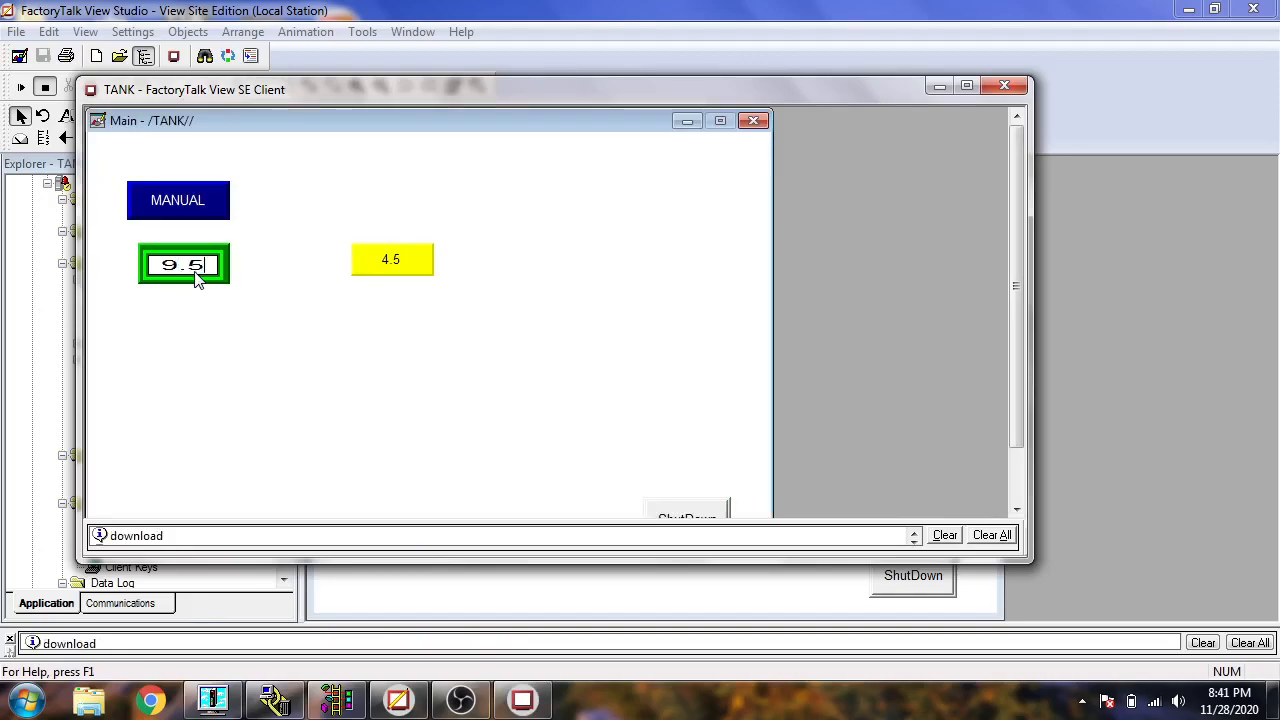
left_click(197, 278)
- Switch to RSLogix 500 to check the SETPOINT value at F8:3 in the ladder, and return to the client
left_click(336, 699)
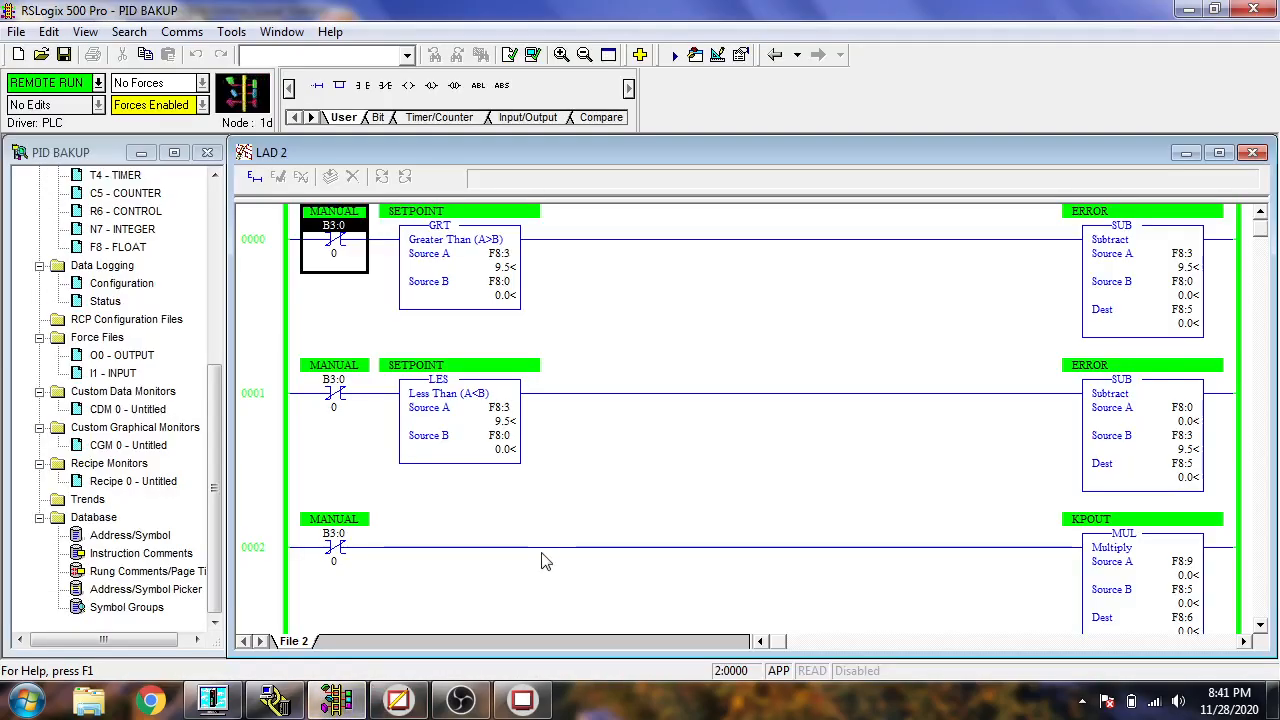
left_click(349, 706)
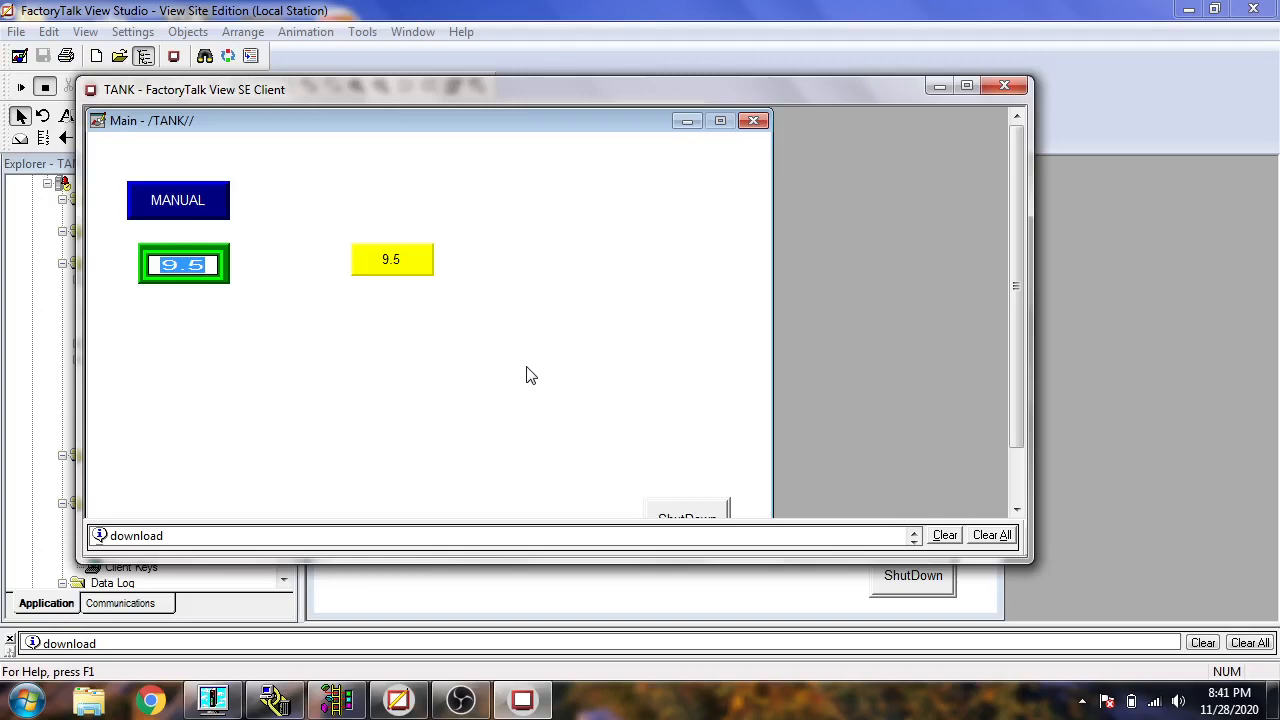
mouse_move(469, 708)
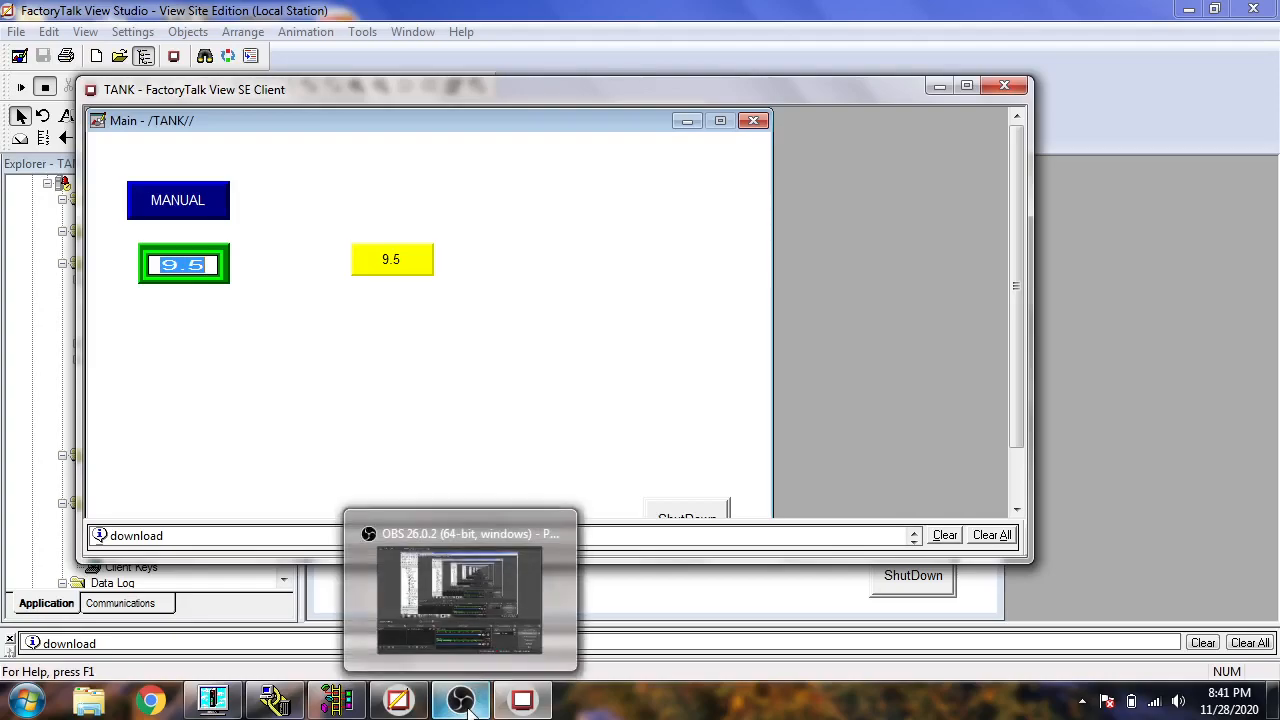
left_click(460, 595)
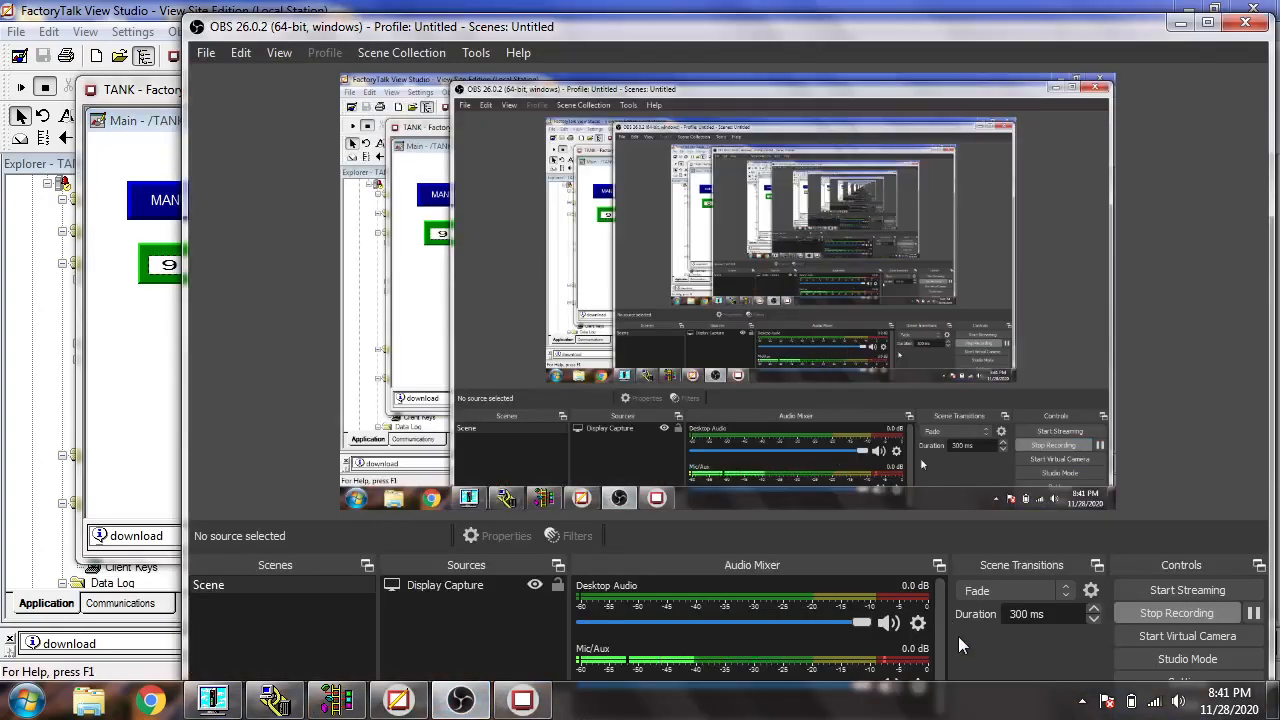